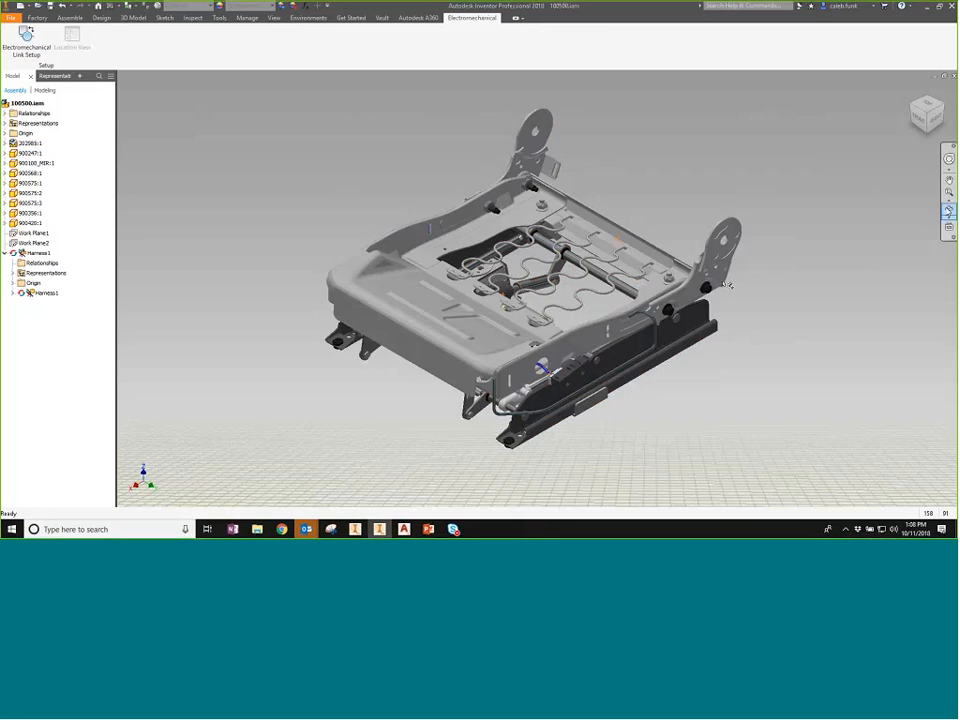
Step: Examine the seat assembly from above and below, including the motors and the blue harness segments routed on its underside
key("F4")
left_click_drag(541, 368, 587, 358)
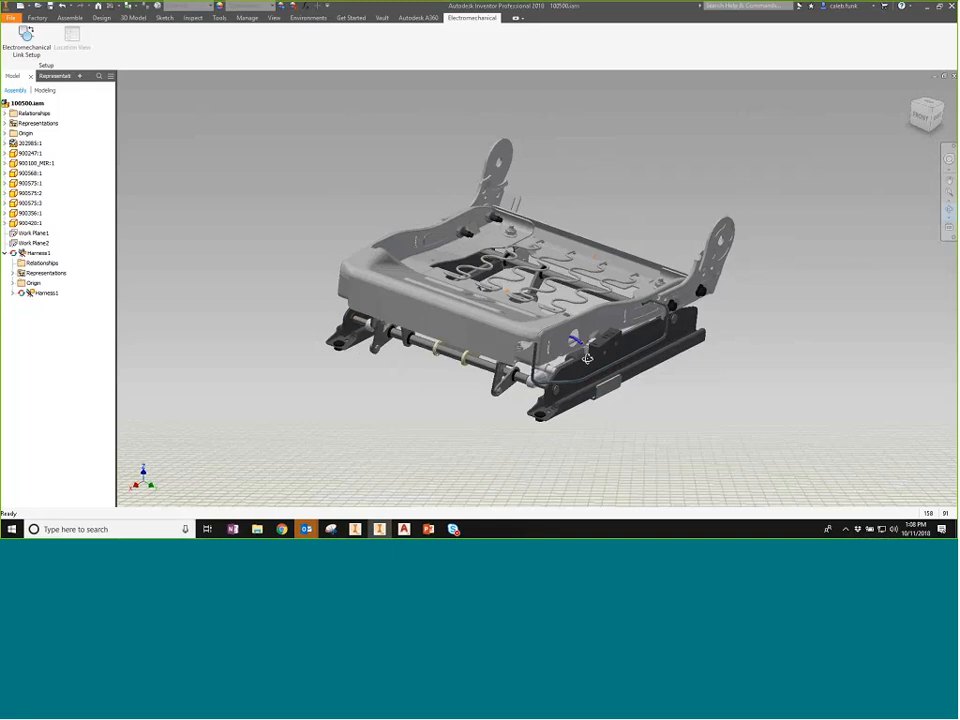
scroll(587, 358, "down", 3)
middle_click_drag(587, 358, 452, 297, "shift")
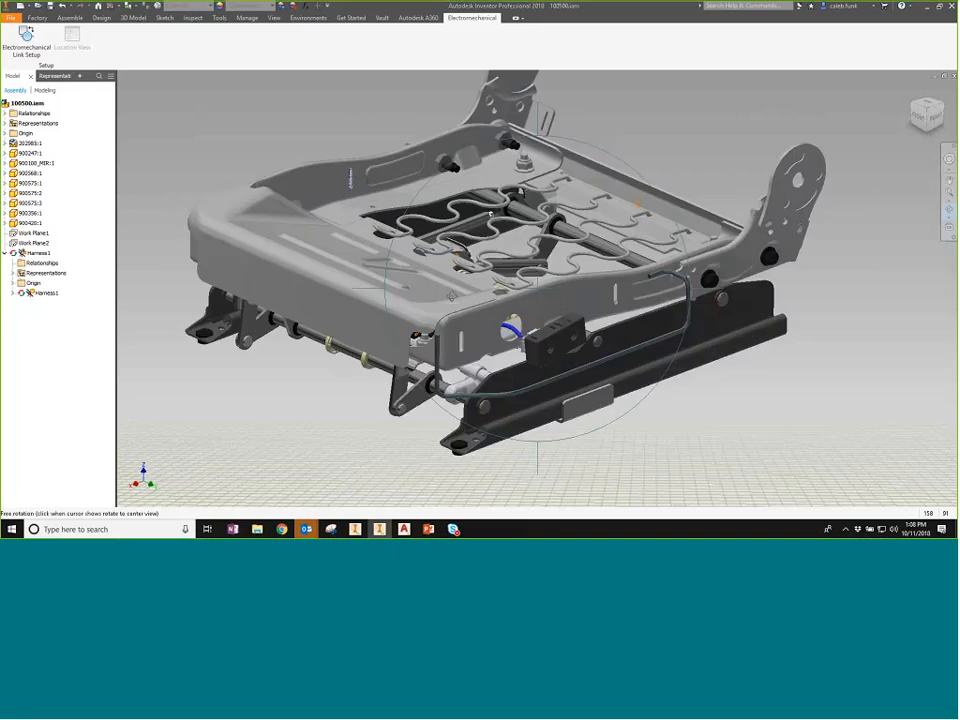
scroll(451, 297, "down", 3)
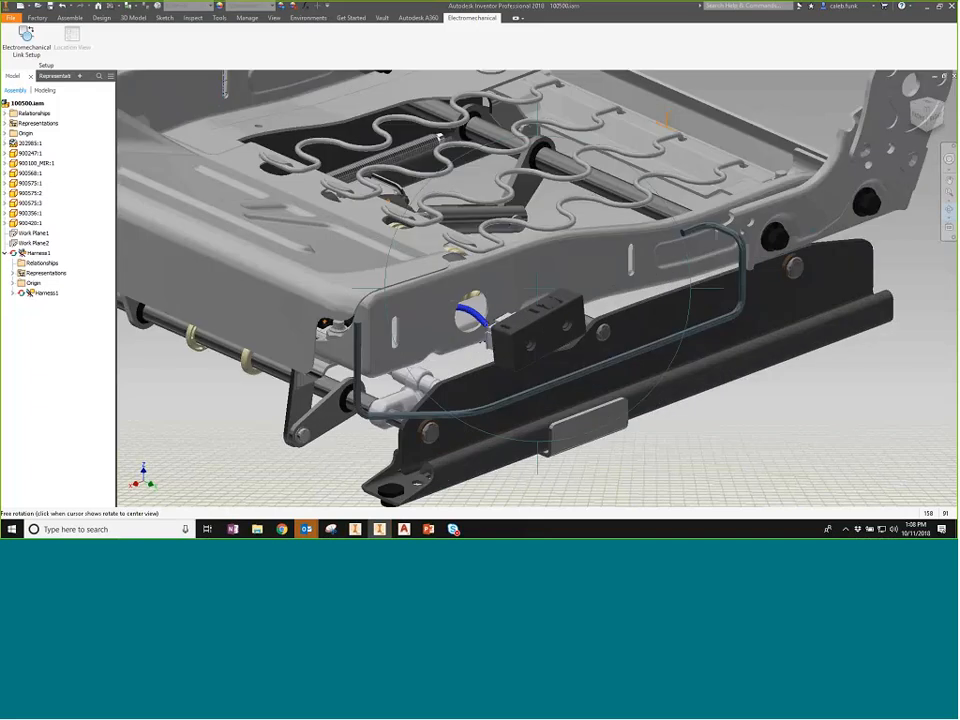
middle_click_drag(438, 137, 487, 290, "shift")
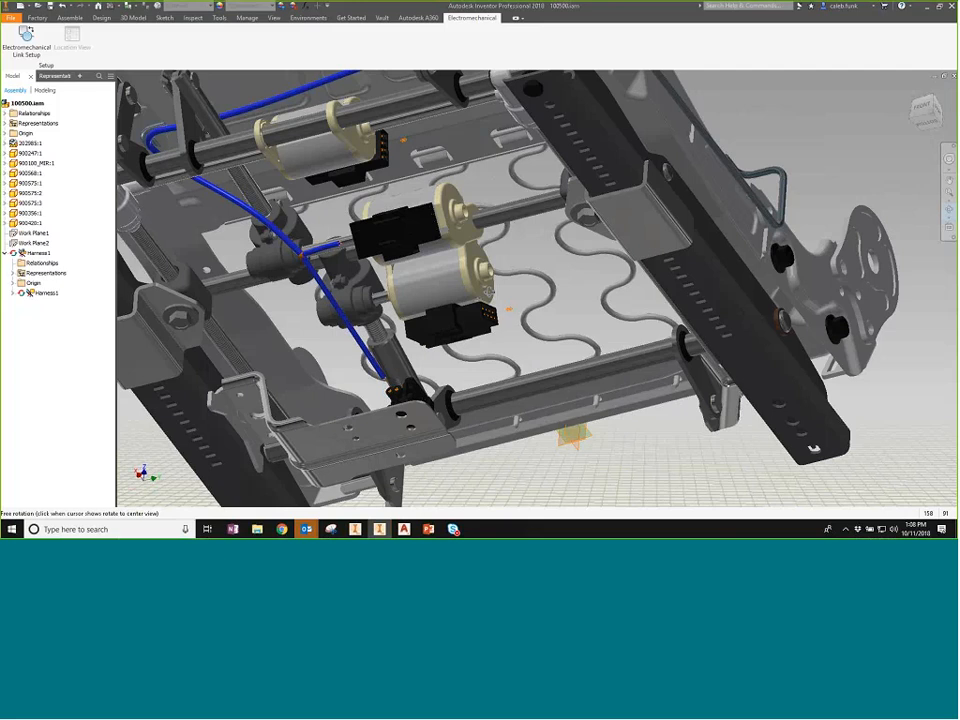
middle_click_drag(510, 308, 535, 328, "shift")
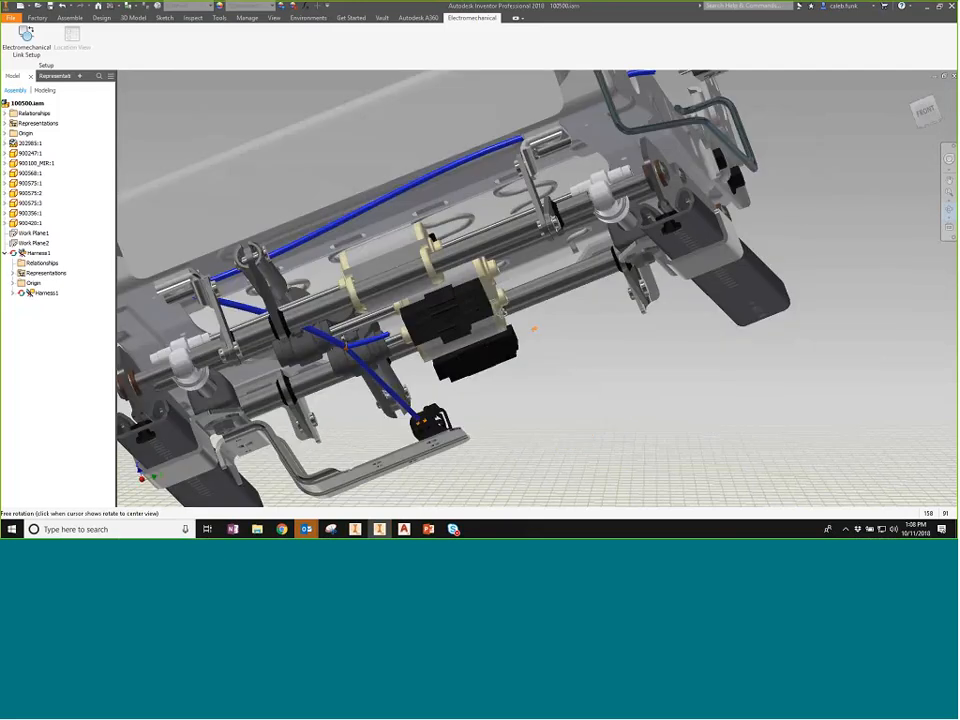
middle_click_drag(534, 328, 499, 314, "shift")
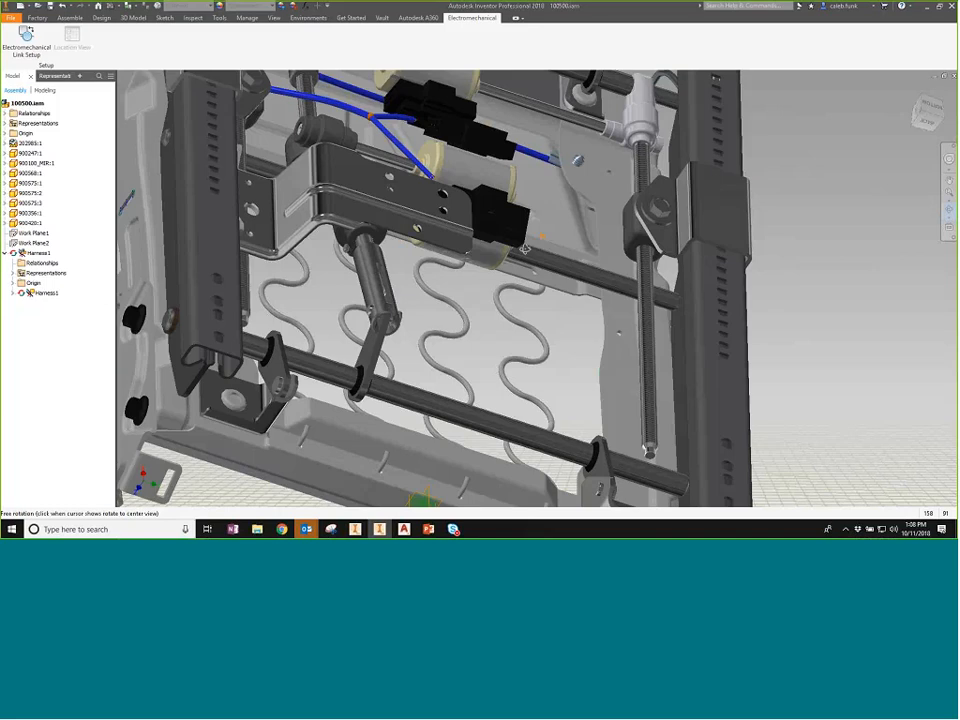
middle_click_drag(524, 248, 545, 299, "shift")
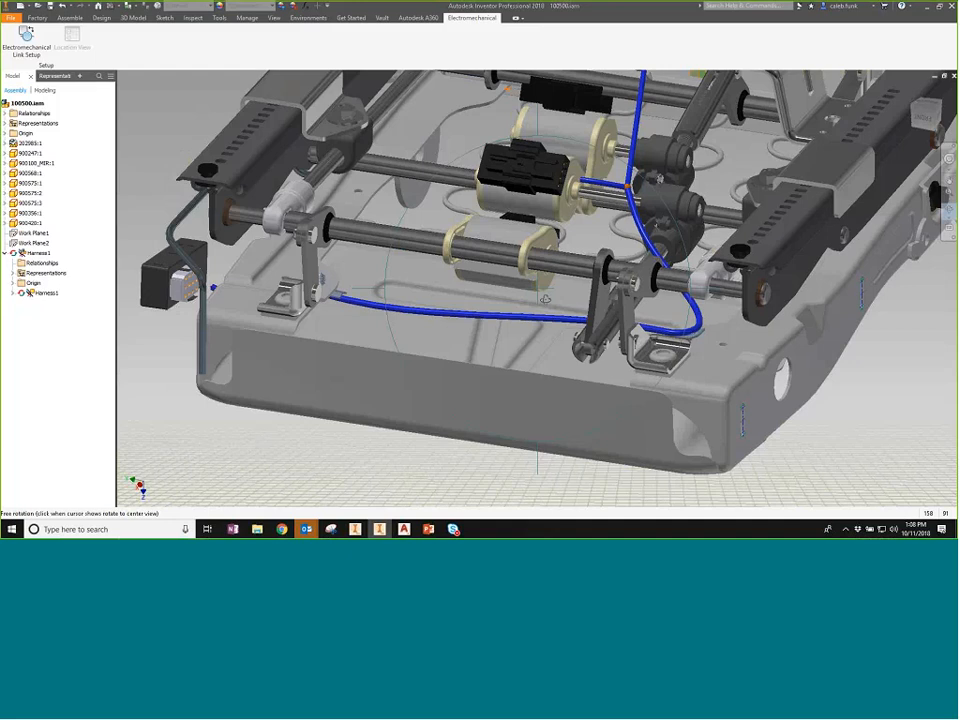
middle_click_drag(545, 299, 553, 229, "shift")
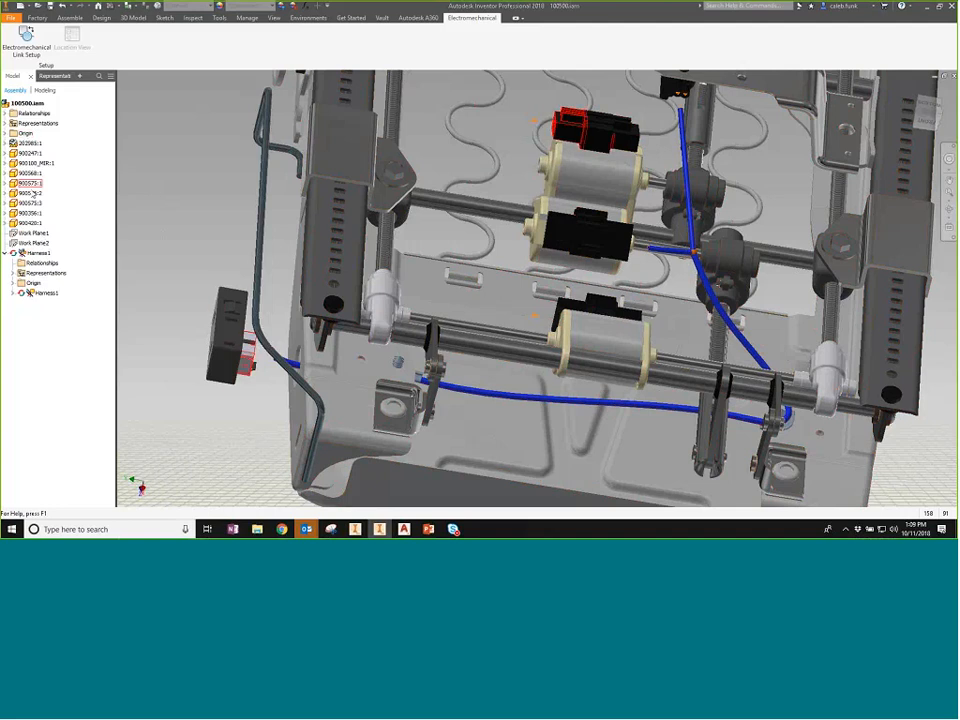
Step: Open Harness1 for editing and create a branch segment from the long cross run to the nearest motor's connector
left_click(40, 253)
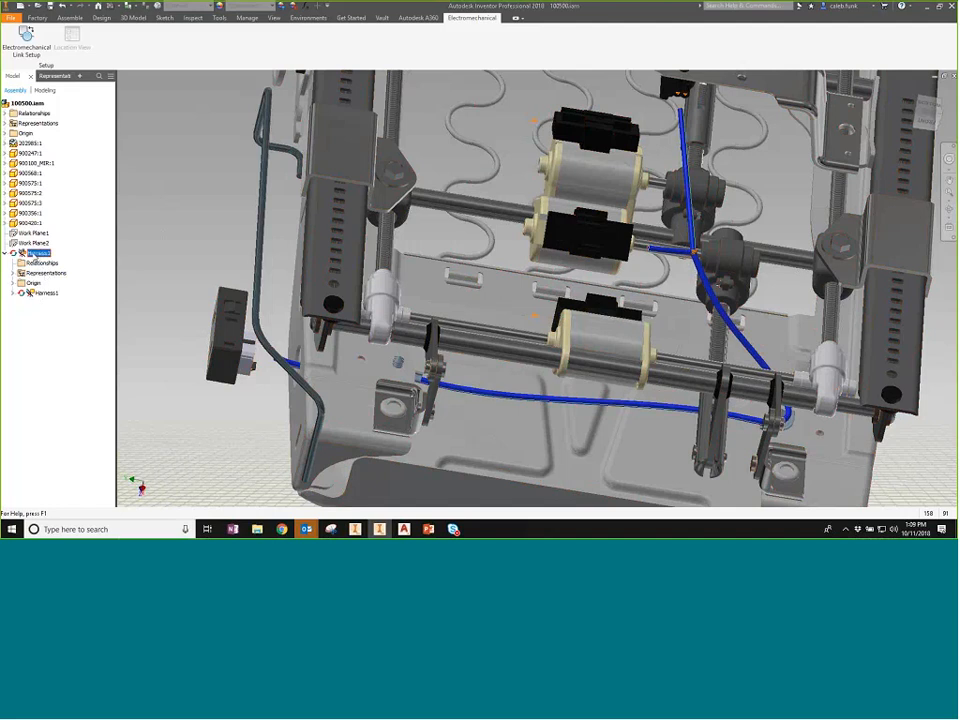
double_click(35, 255)
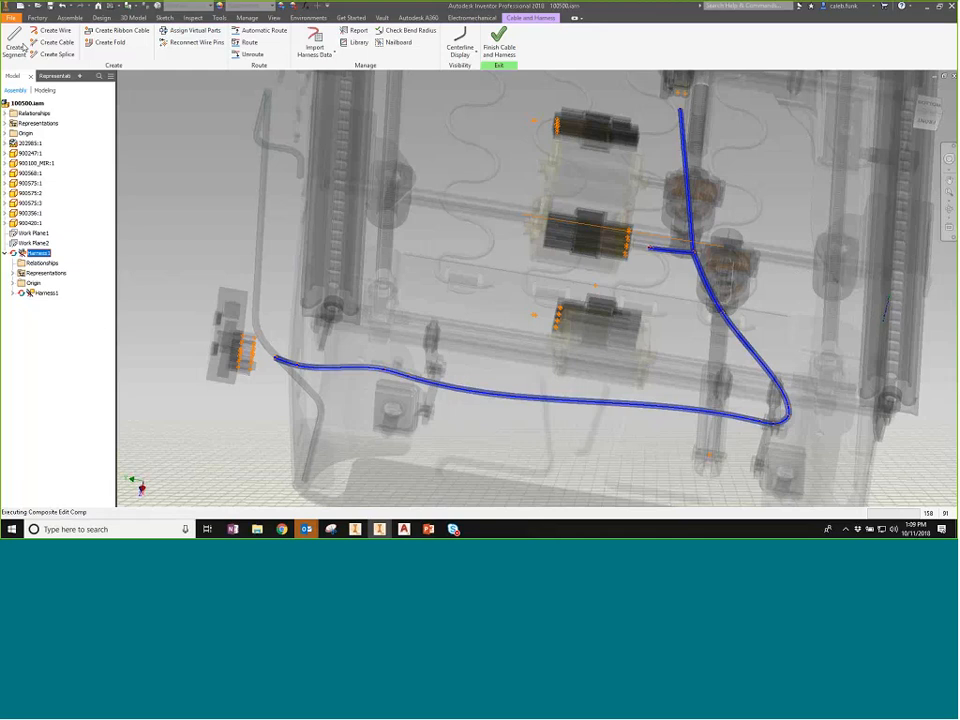
left_click(22, 47)
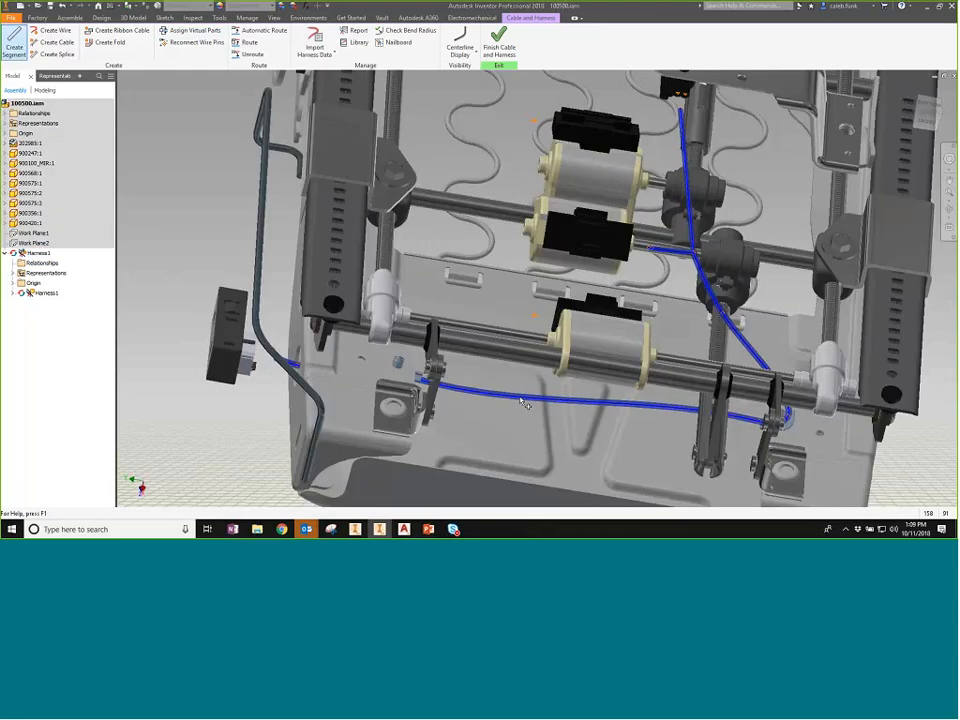
scroll(522, 402, "up", 3)
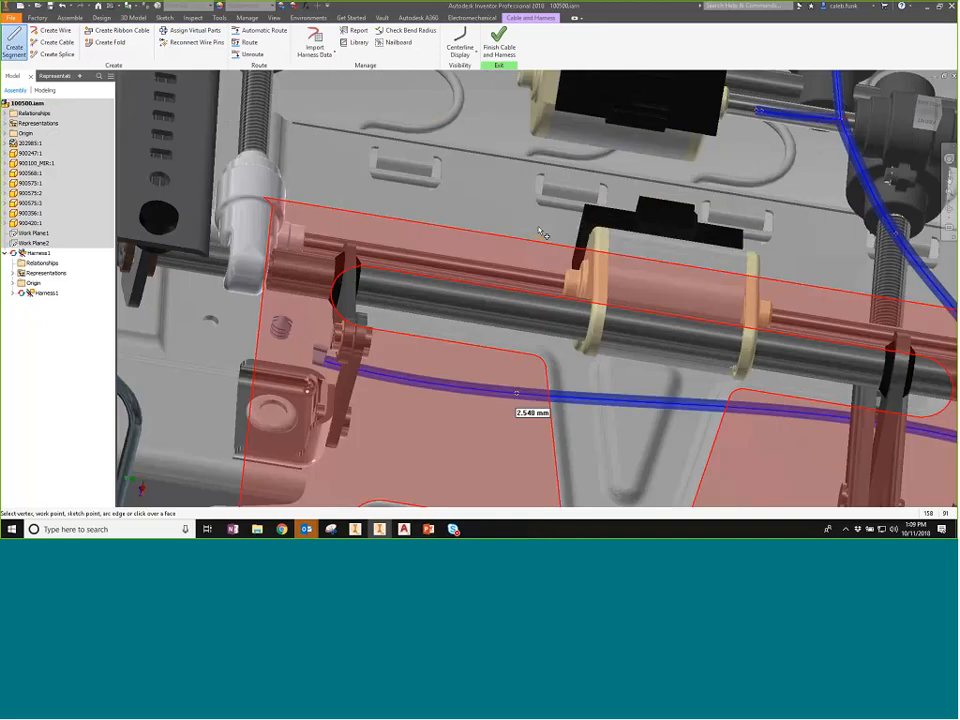
scroll(543, 222, "up", 5)
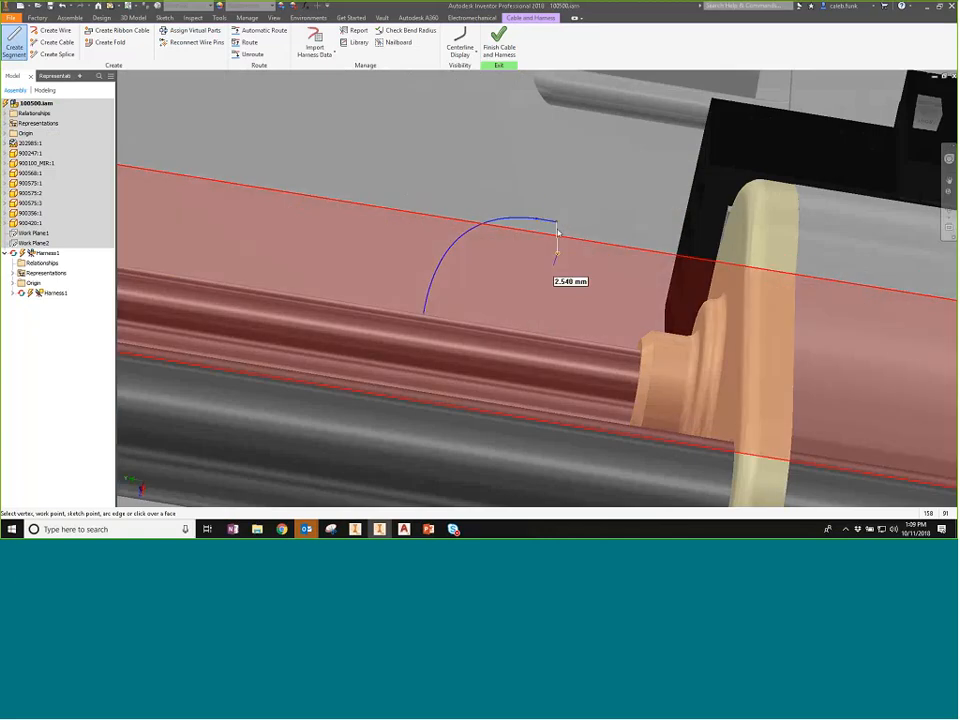
scroll(558, 232, "down", 5)
right_click(556, 231)
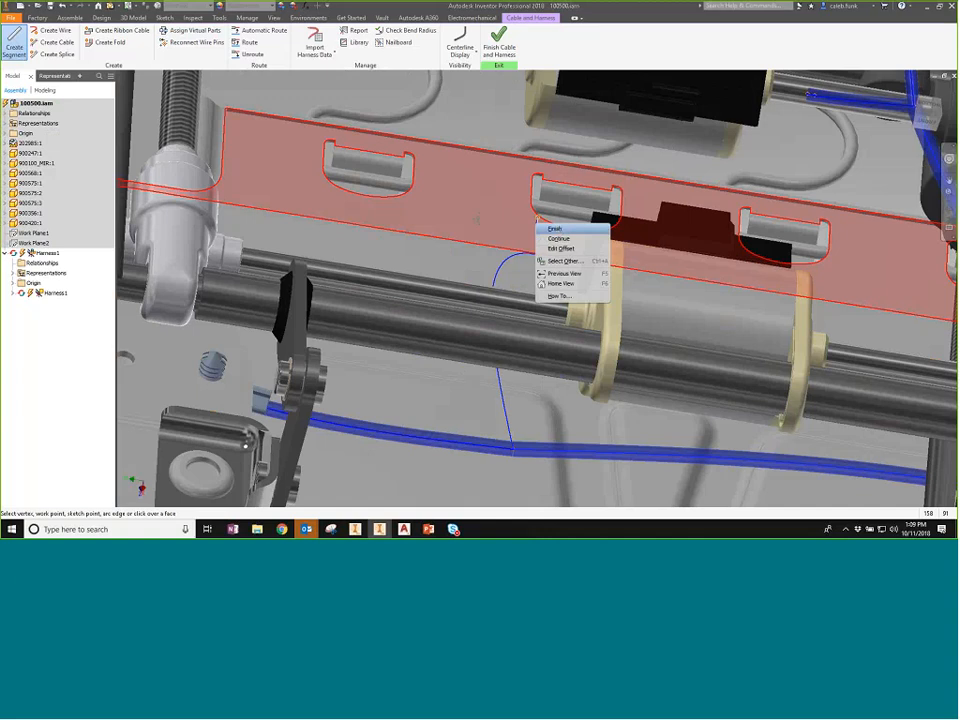
left_click(553, 229)
Step: Create a second branch segment from the long cross run, curving up to the connector of the farthest motor
middle_click_drag(553, 230, 559, 296)
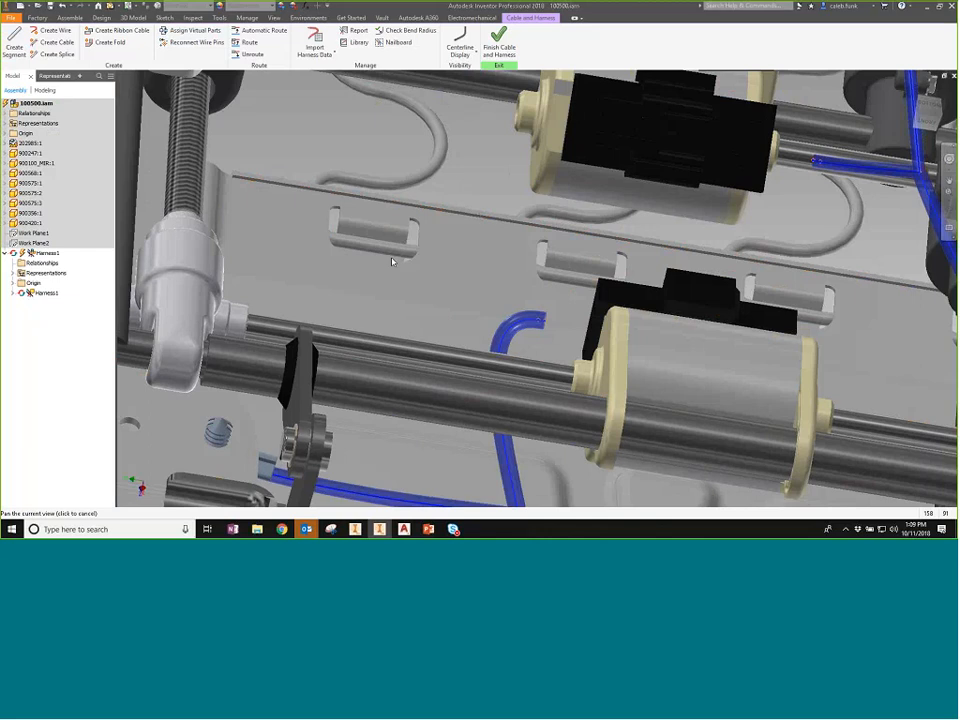
middle_click_drag(392, 262, 399, 319)
scroll(399, 319, "down", 2)
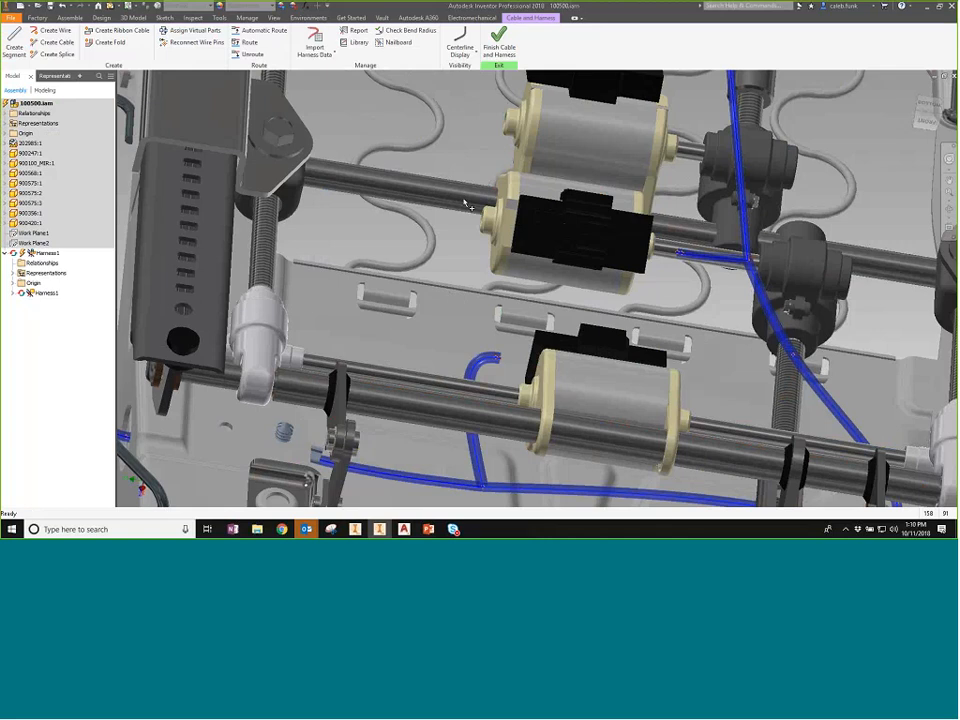
middle_click_drag(465, 203, 440, 340)
left_click(14, 42)
left_click(450, 163)
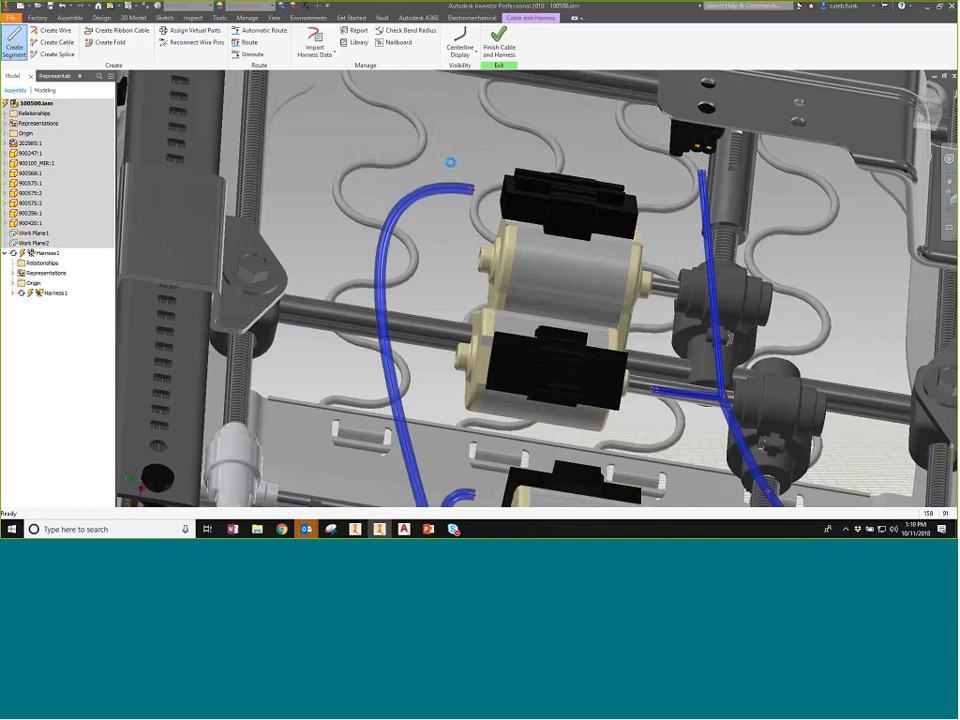
key("Escape")
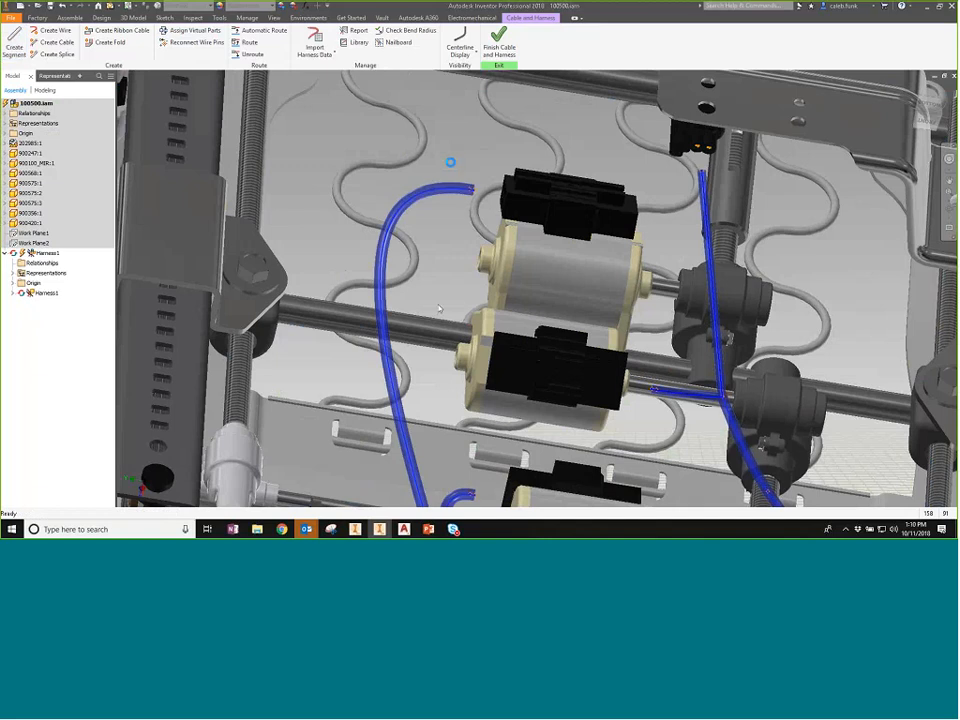
Step: Inspect the new harness branches around the three motors and finish editing the harness
scroll(439, 308, "down", 3)
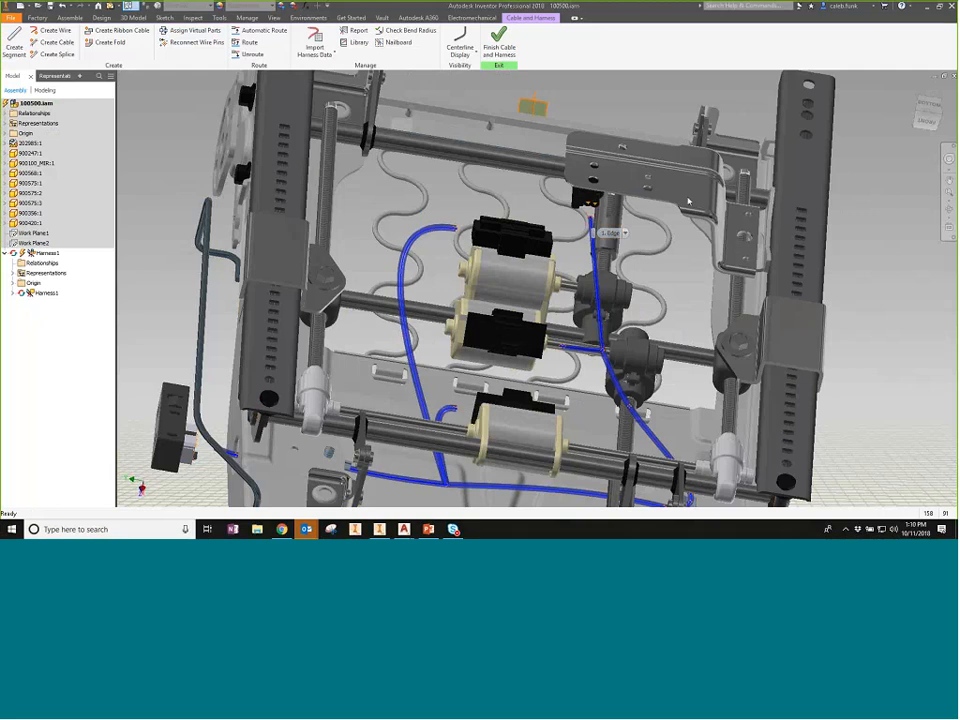
left_click(948, 211)
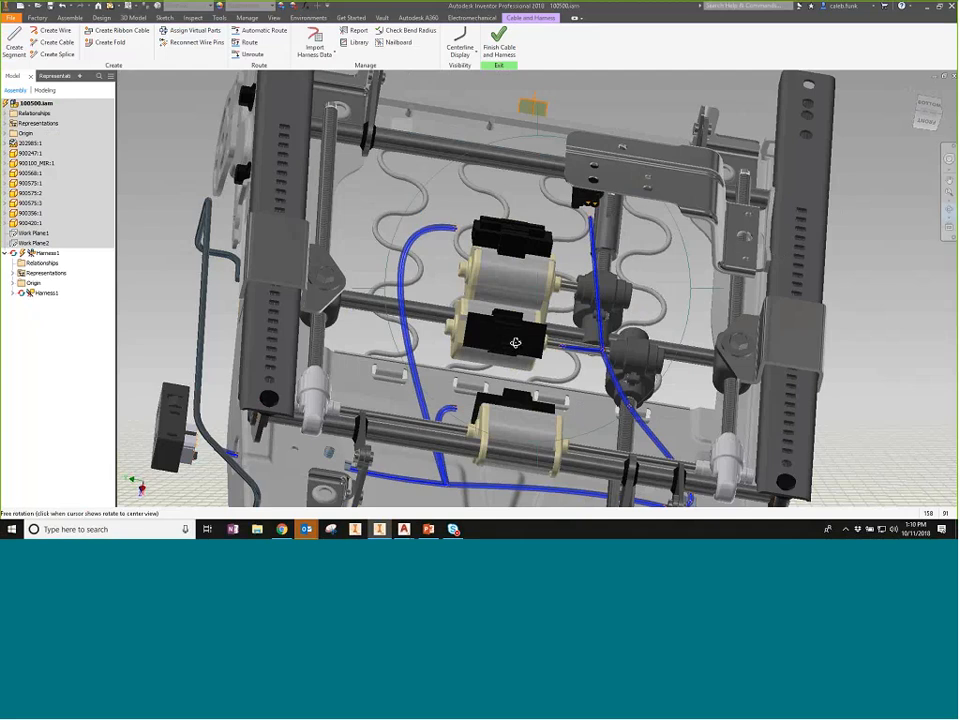
left_click_drag(515, 342, 436, 224)
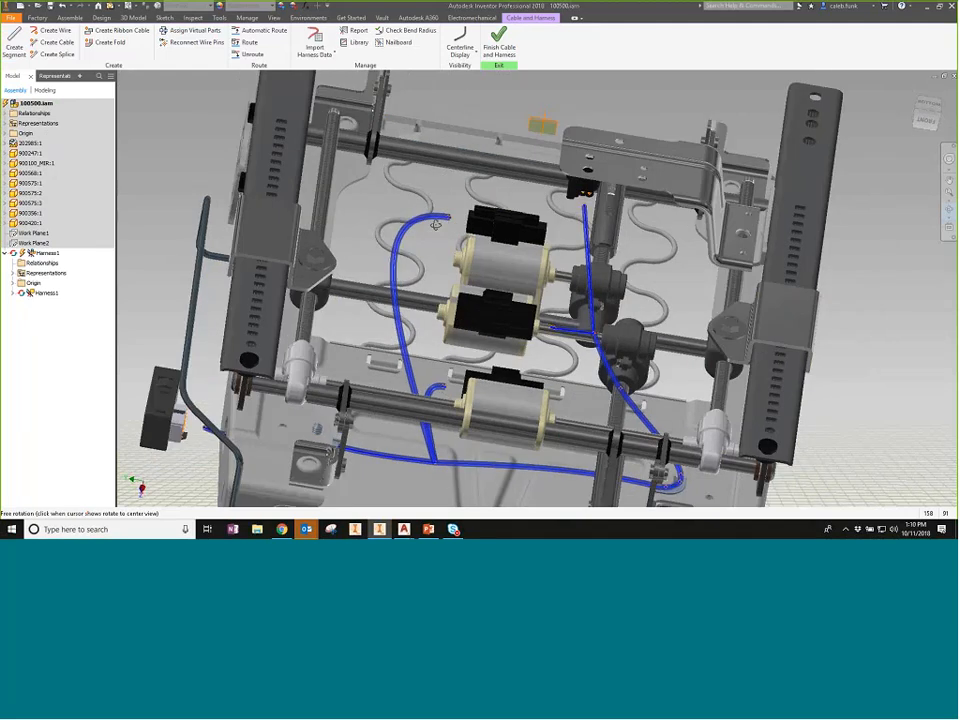
left_click_drag(436, 224, 428, 227)
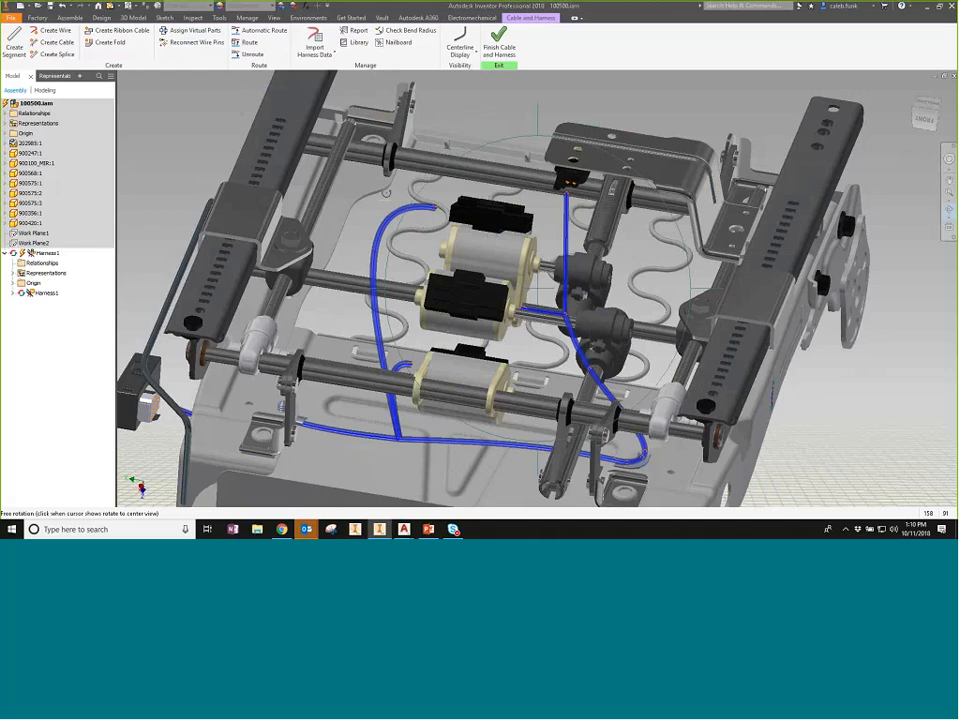
right_click(386, 193)
left_click(420, 194)
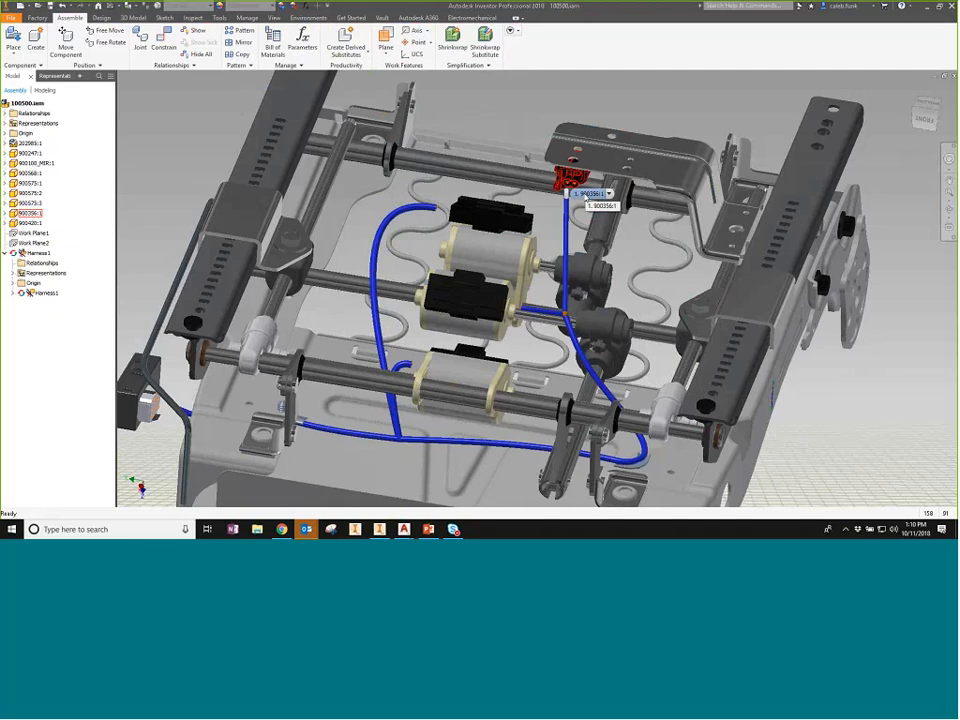
Step: Reopen Harness1 and review the Alpha and Belden wire categories in the Create Wire settings
scroll(586, 198, "down", 1)
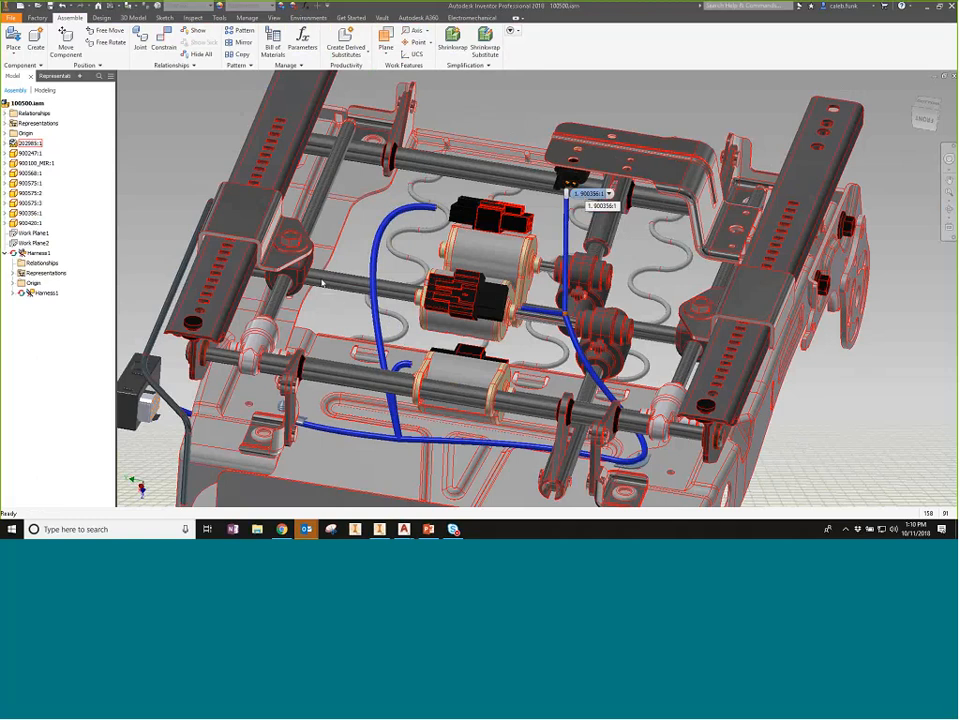
double_click(322, 284)
left_click(55, 31)
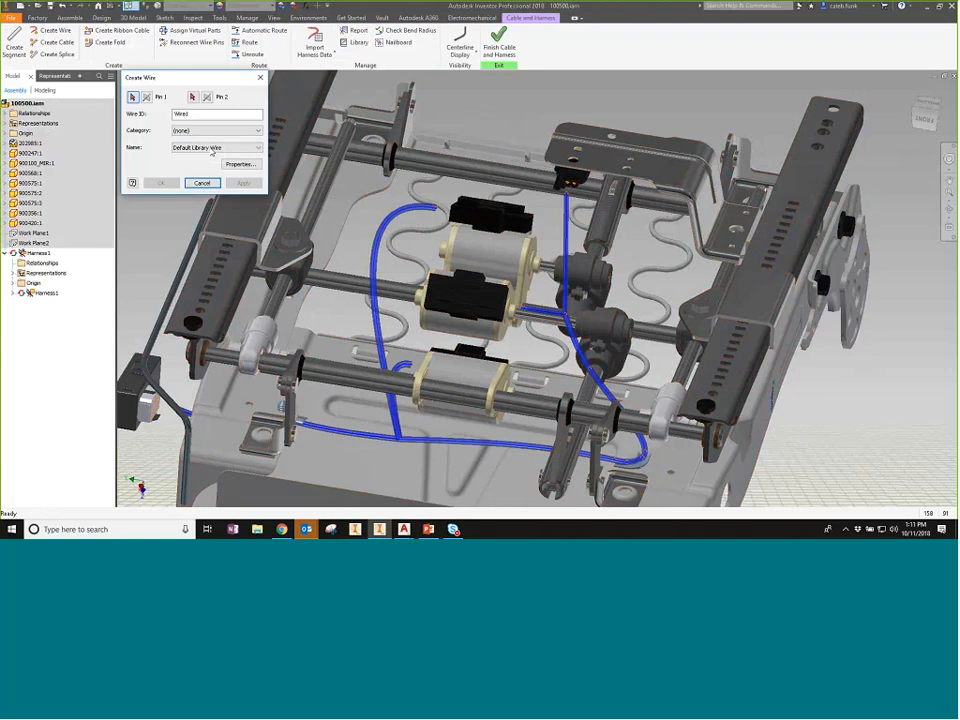
left_click(200, 133)
left_click(192, 134)
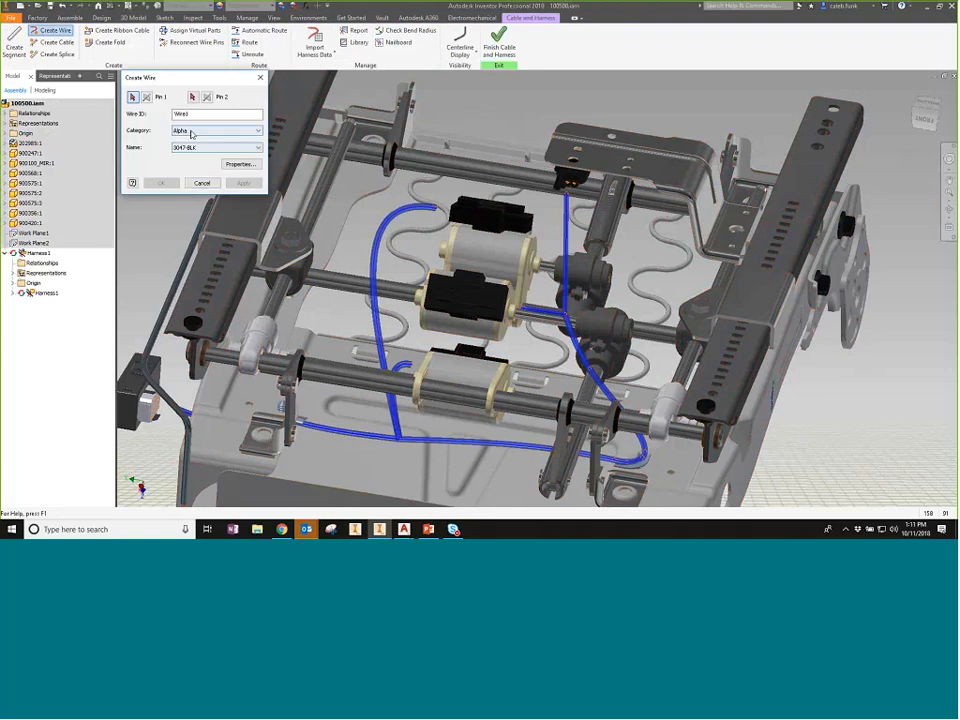
left_click(191, 134)
left_click(192, 152)
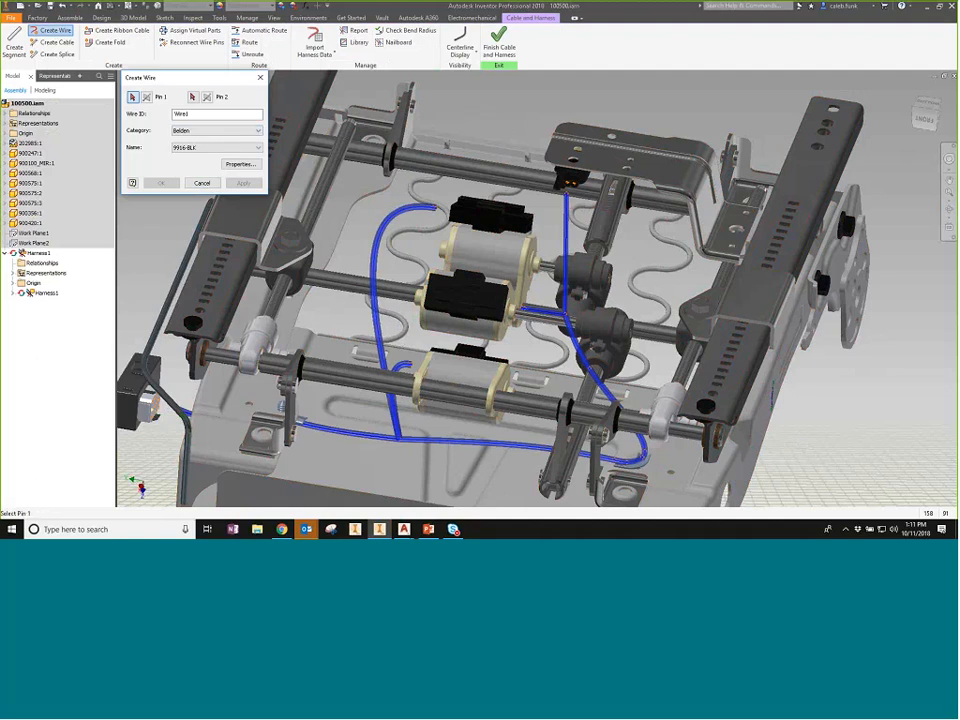
left_click(202, 183)
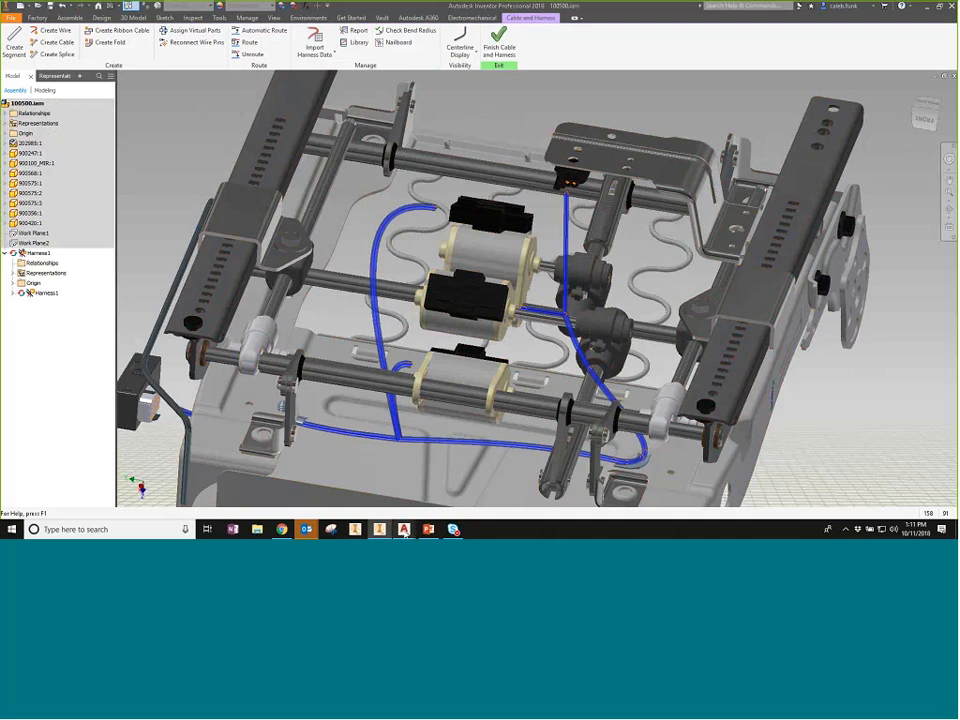
Step: Switch to AutoCAD Electrical to examine the passenger seat schematic 900501.dwg, and return to Inventor
mouse_move(406, 530)
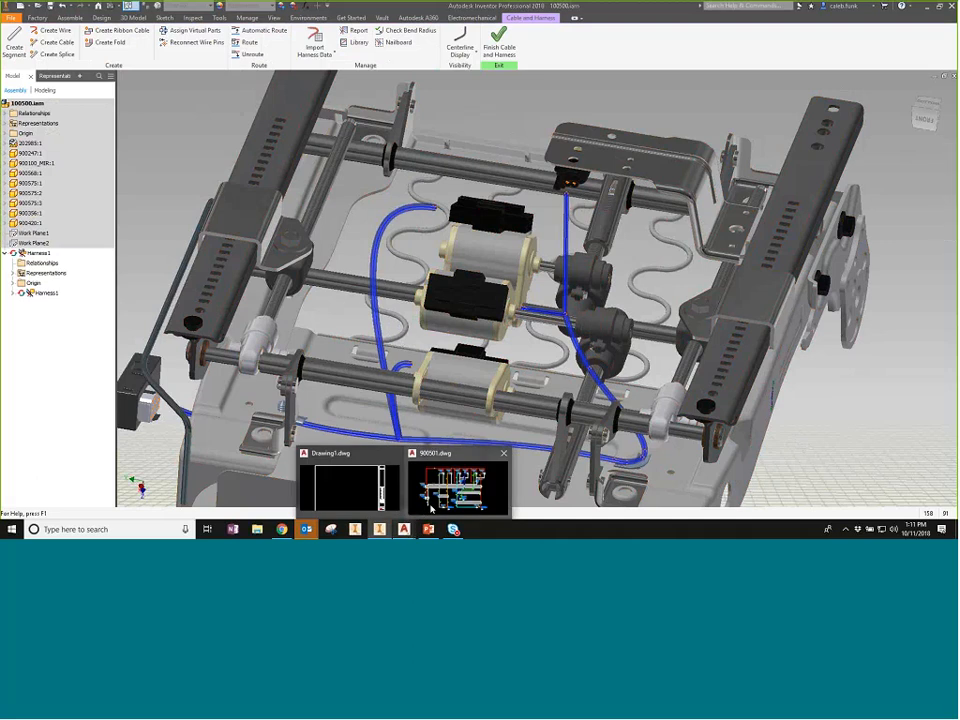
left_click(432, 505)
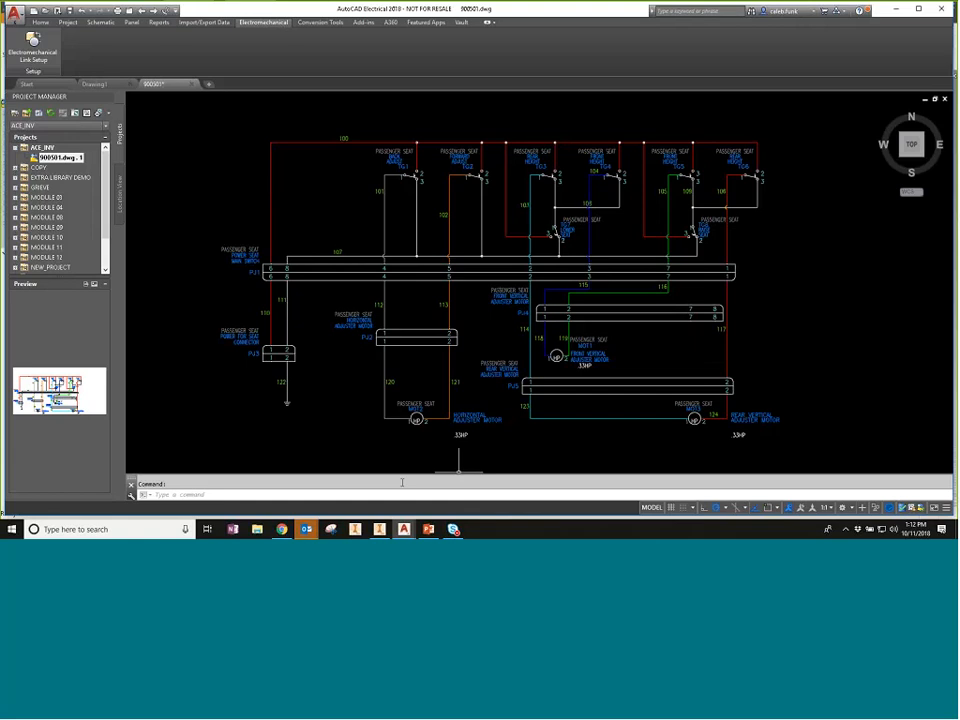
mouse_move(380, 529)
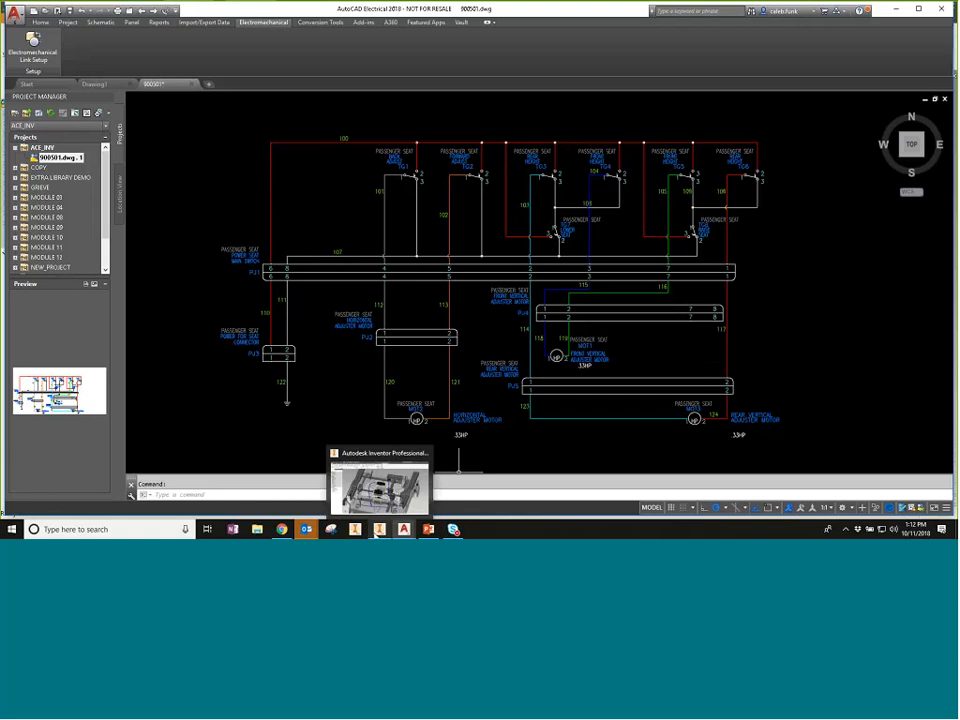
left_click(380, 488)
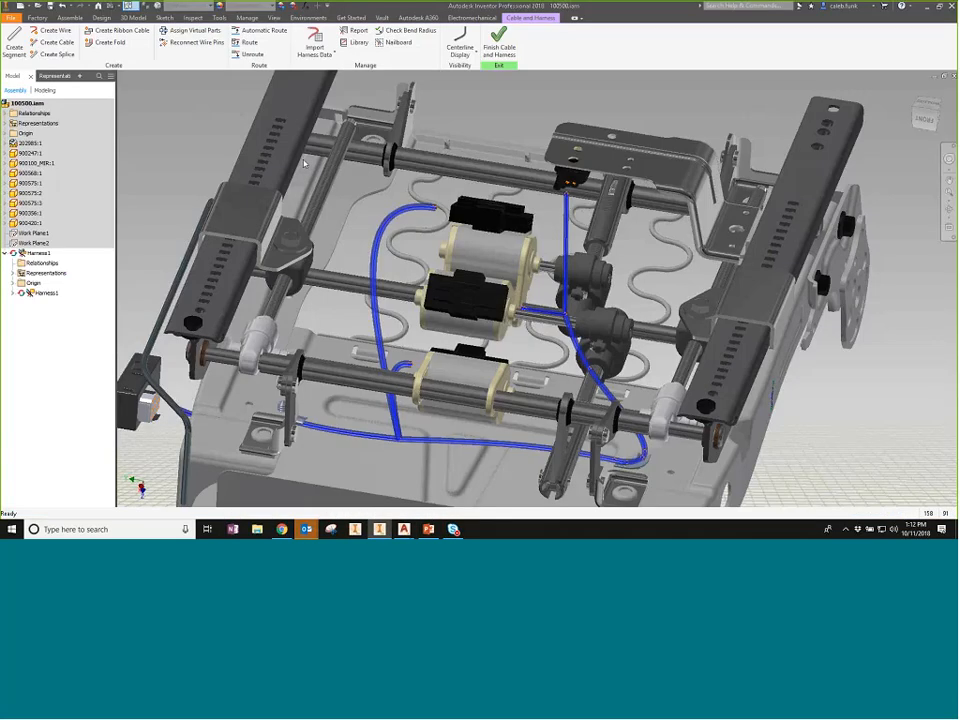
Step: Finish editing the harness and open the Electromechanical Link Setup for the seat assembly
left_click(499, 45)
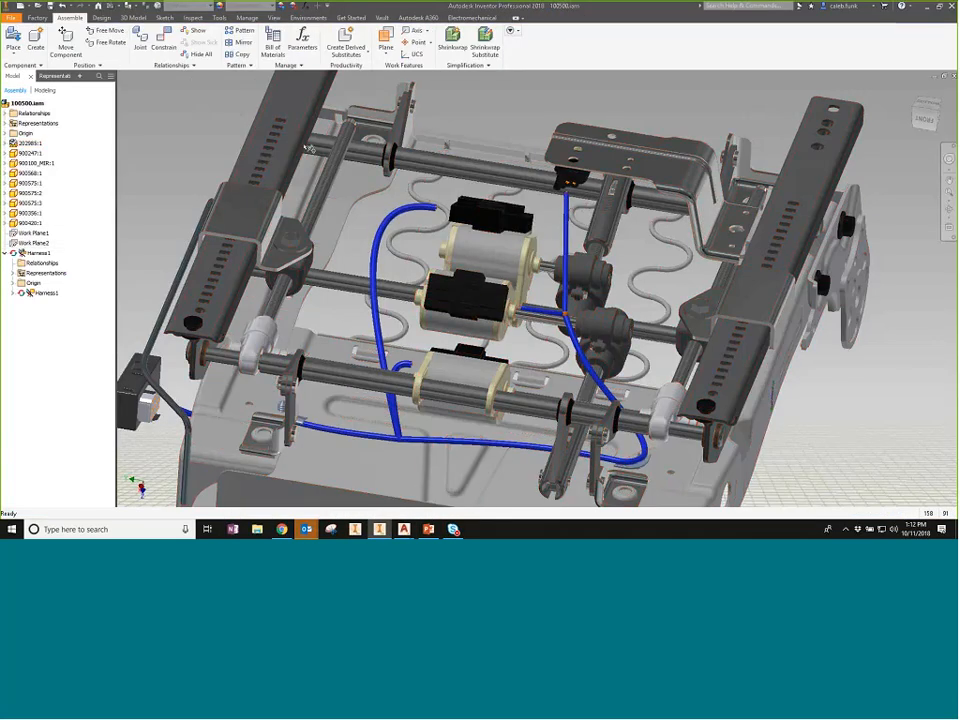
left_click(472, 17)
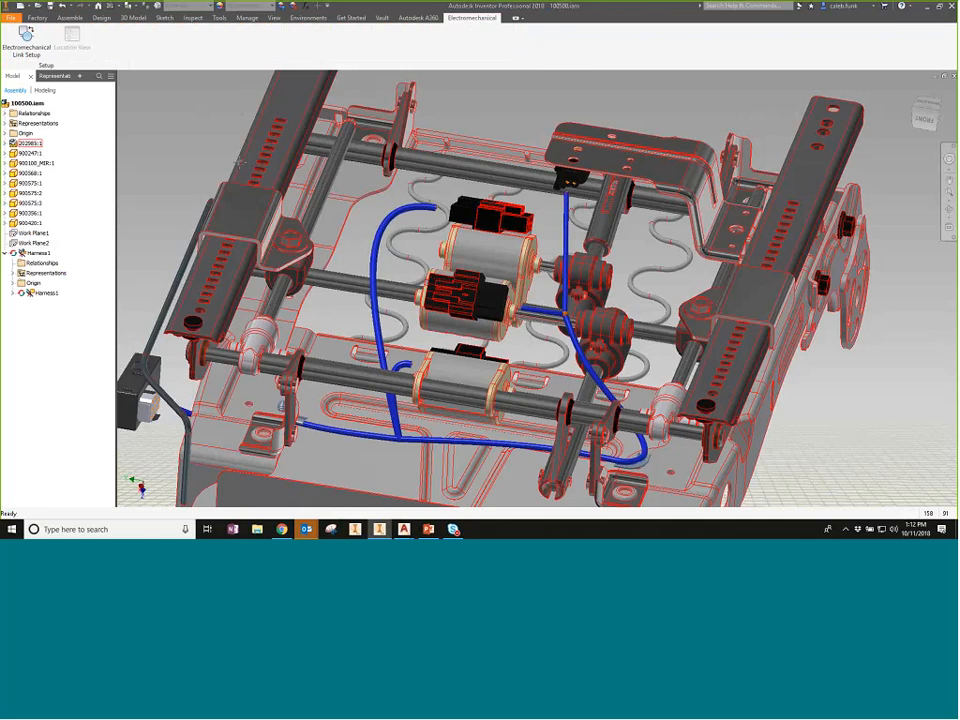
middle_click_drag(239, 163, 280, 163)
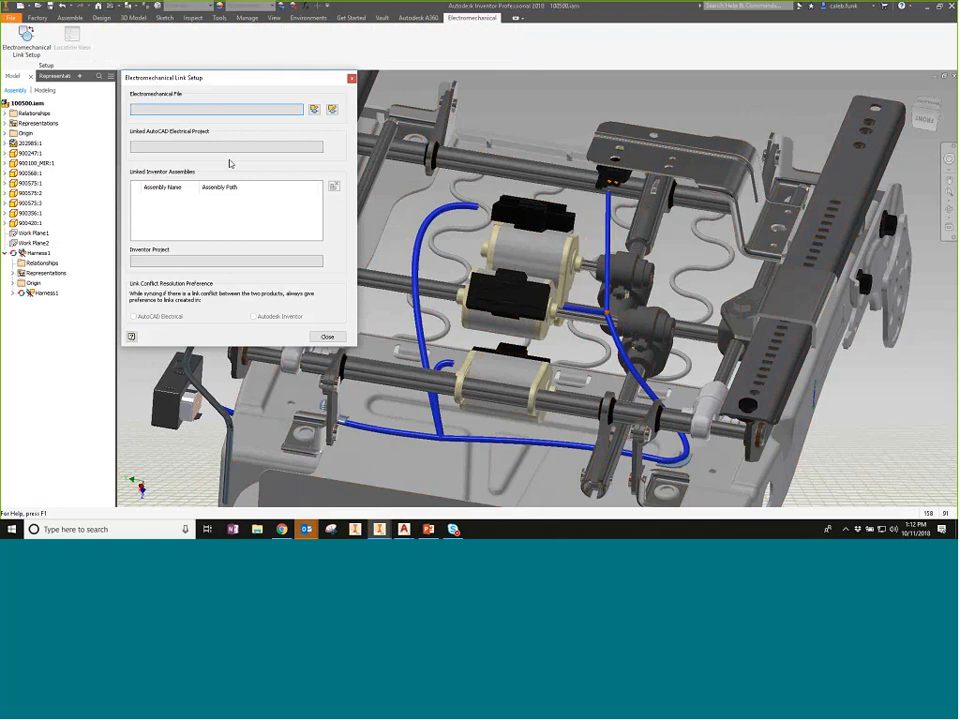
Step: Set up a new electromechanical file named ElectricalInventor with C:\Electro Mechanical Demo as its shared folder
left_click(314, 110)
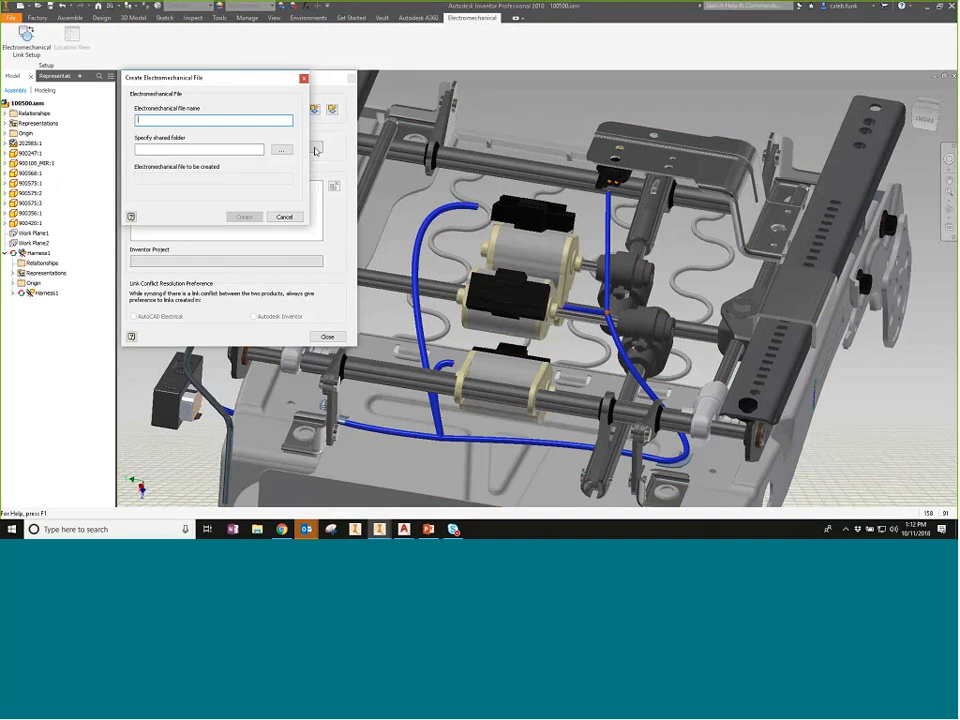
type("ElectricalEnventor")
left_click(253, 148)
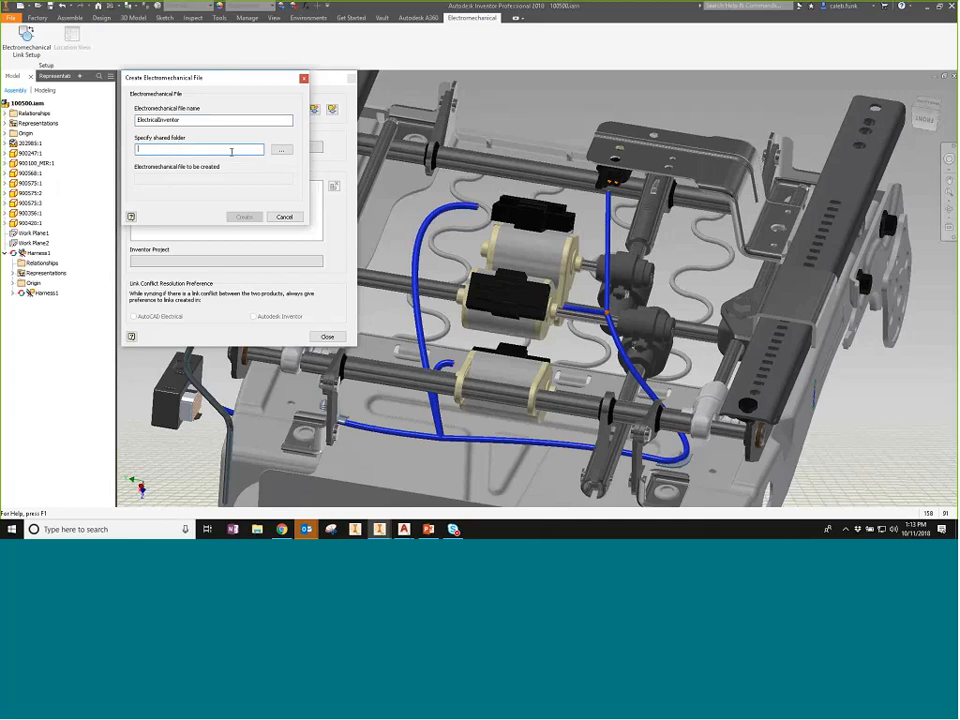
left_click(281, 151)
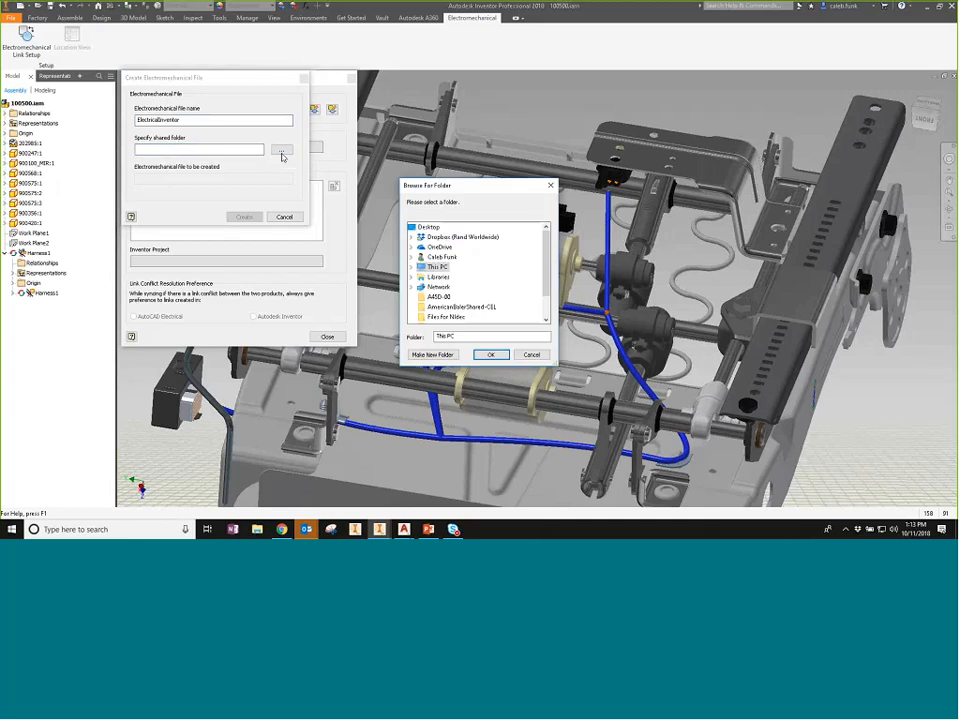
scroll(549, 283, "down", 2)
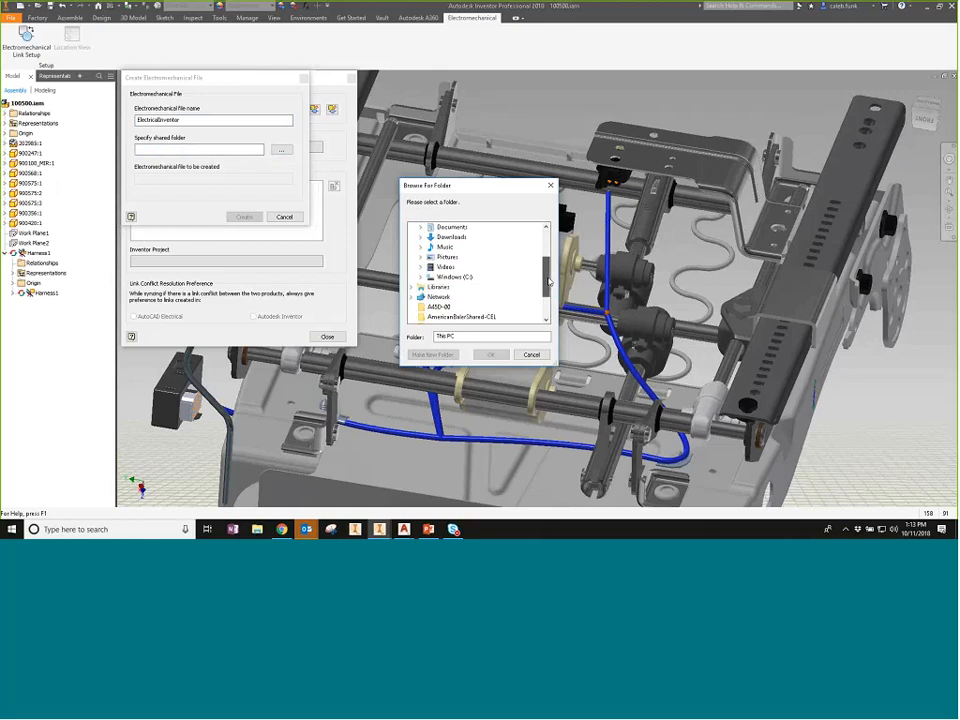
double_click(451, 277)
left_click_drag(547, 253, 548, 274)
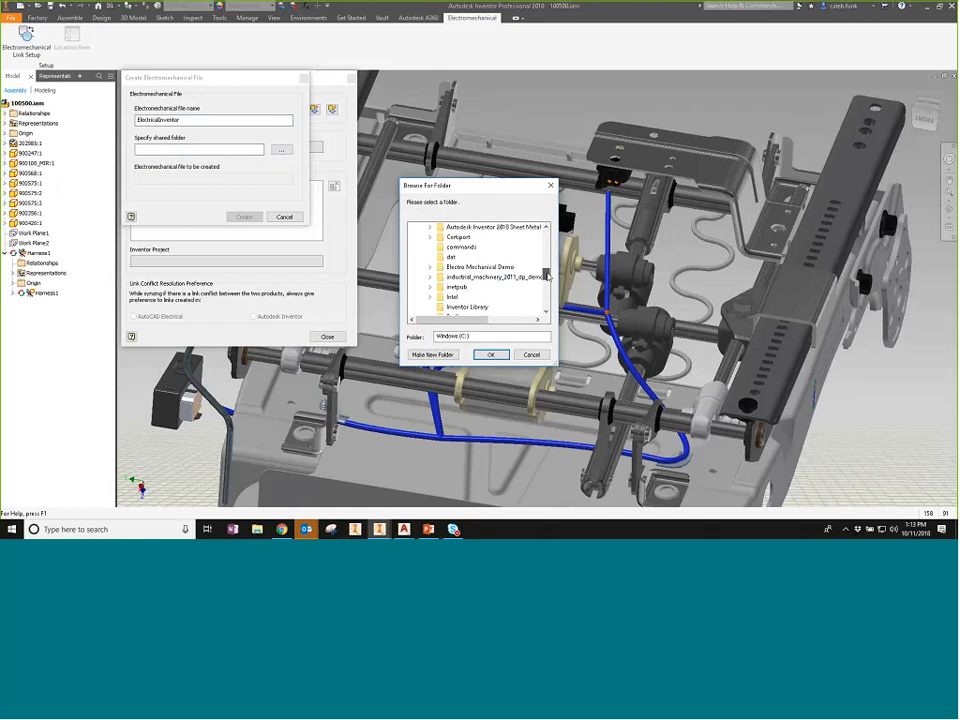
double_click(480, 267)
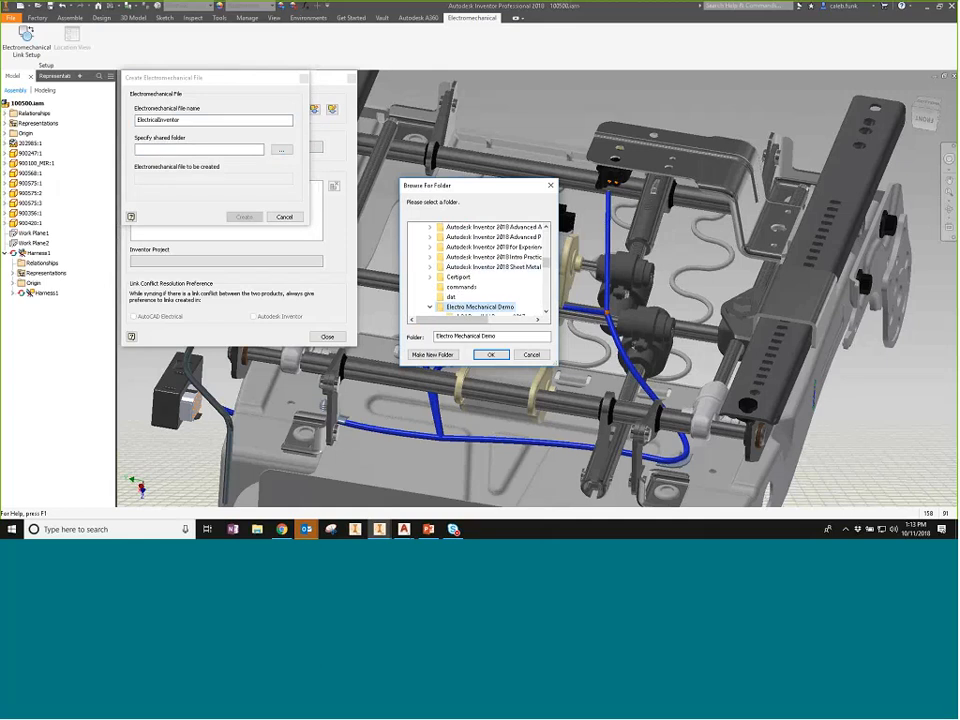
key("Return")
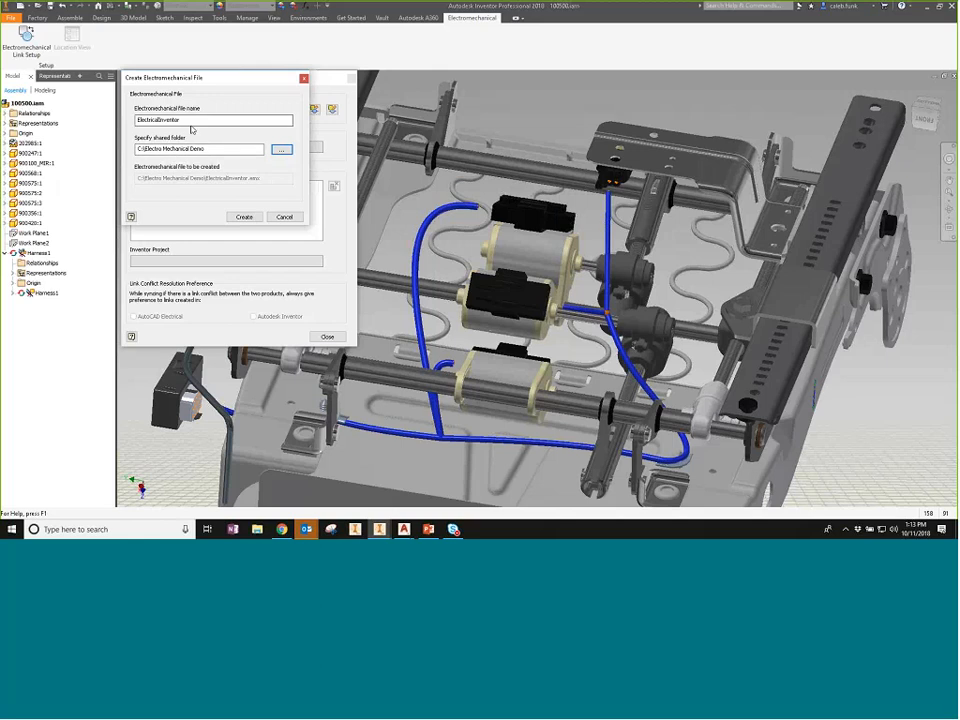
Step: Create the electromechanical file, save the current assembly so it gets linked, and finish the link setup
left_click(190, 120)
left_click(244, 217)
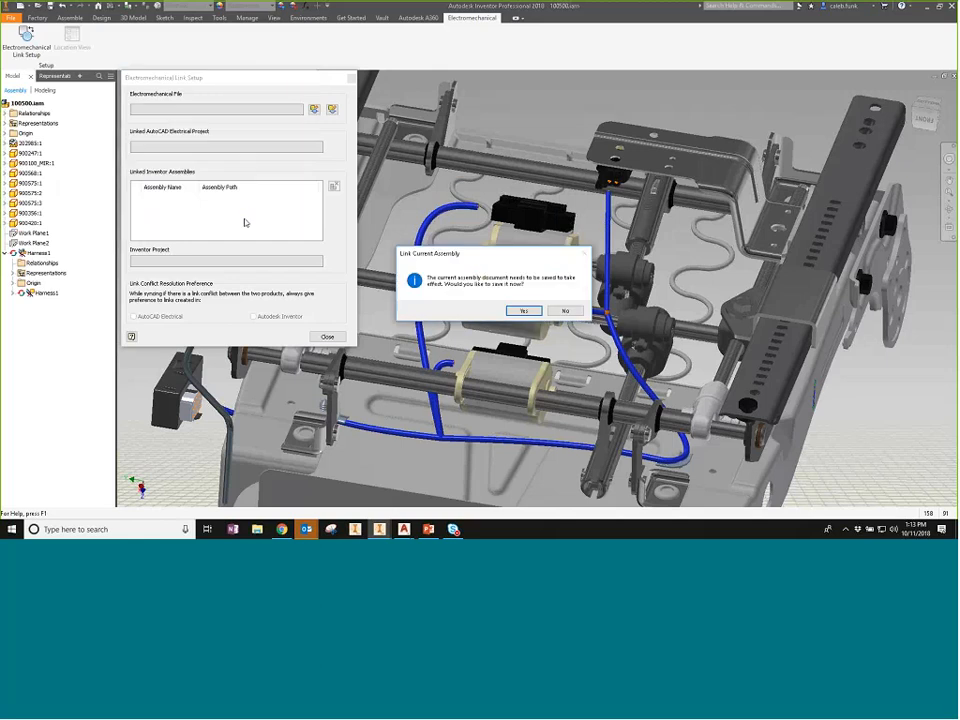
left_click(520, 310)
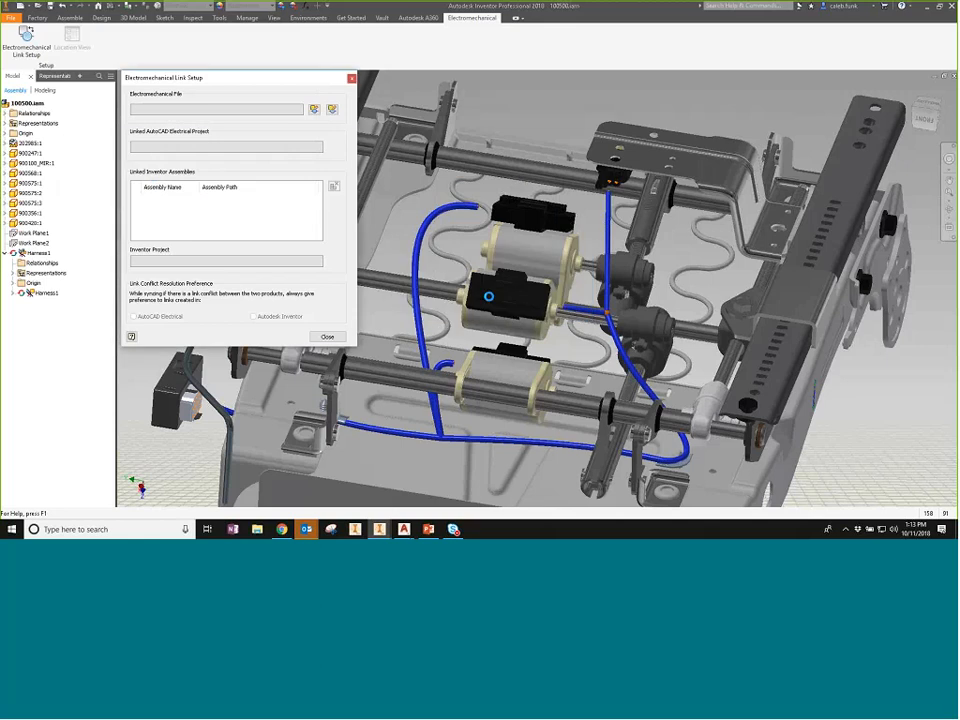
left_click(306, 113)
left_click(280, 198)
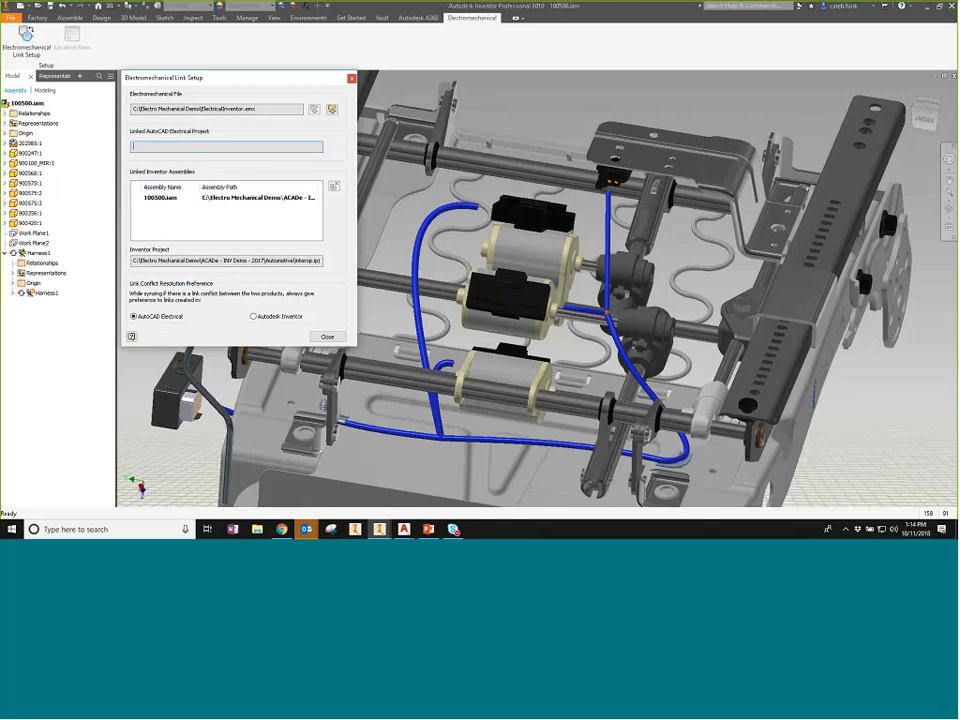
left_click(327, 337)
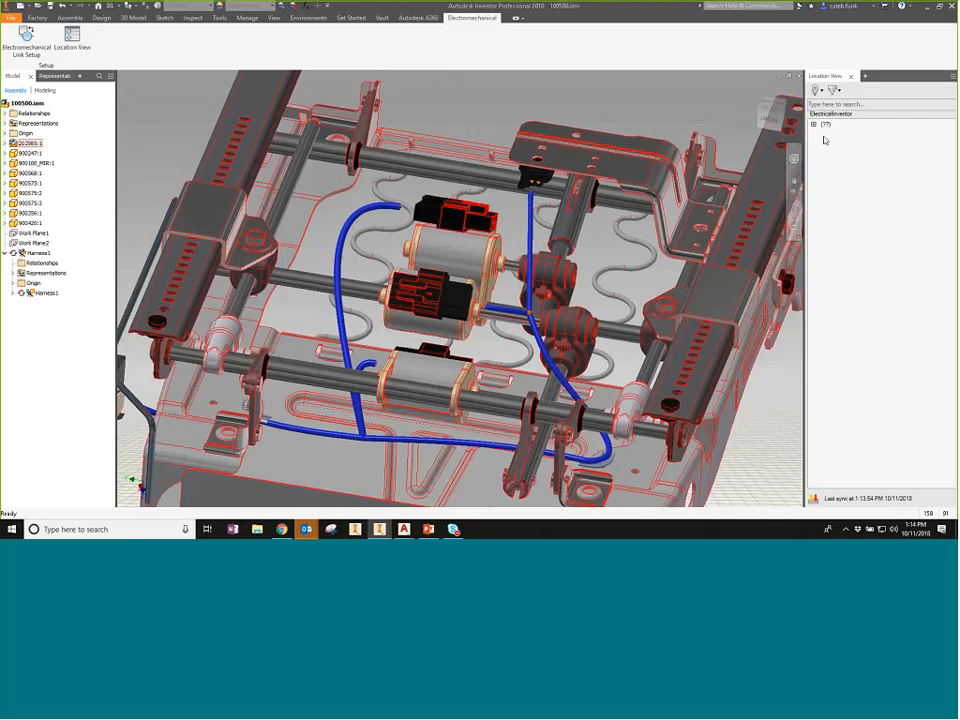
Step: Expand the ElectricalInventor tree in the Location View to examine the components in the unassigned and PASSENGER SEAT locations
left_click(813, 124)
left_click(823, 133)
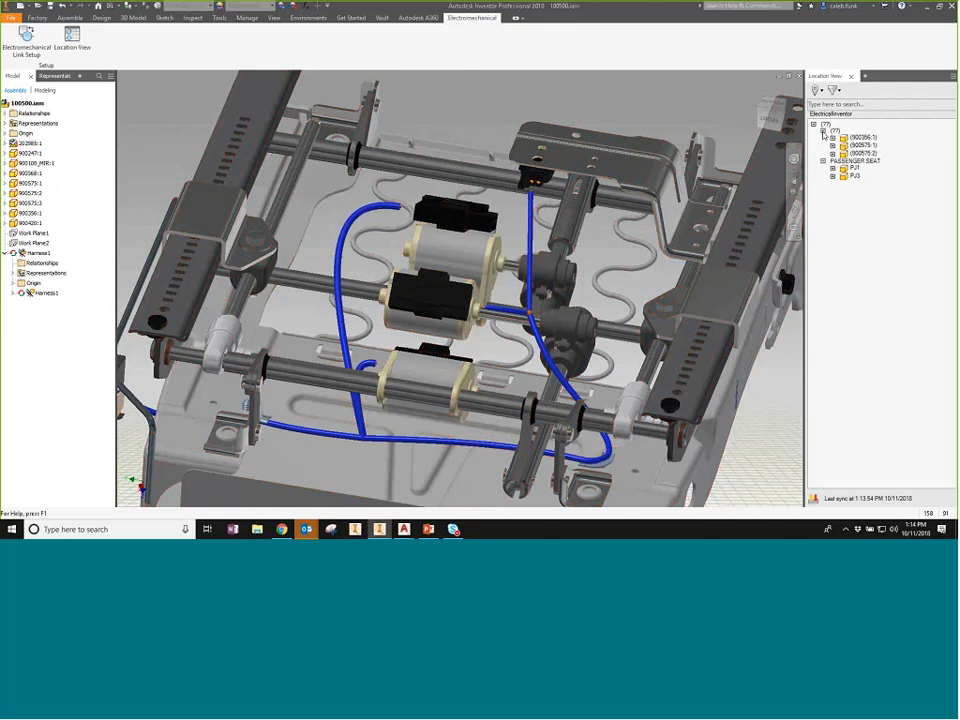
left_click(823, 133)
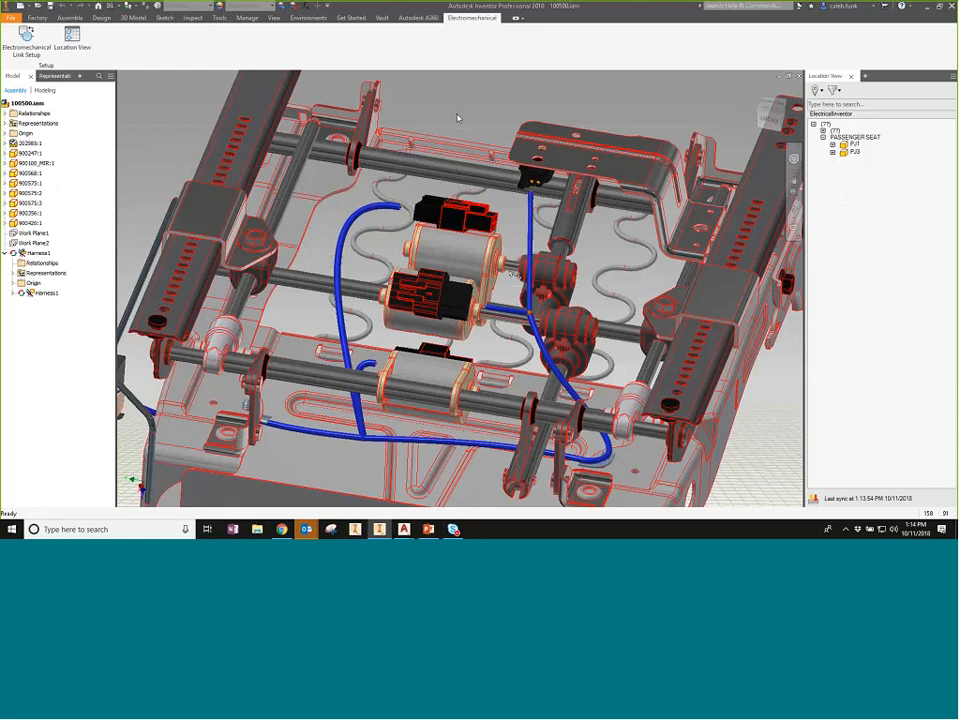
Step: Switch to 900501.dwg in AutoCAD Electrical and link its project to the existing ElectricalInventor.emx file
mouse_move(405, 530)
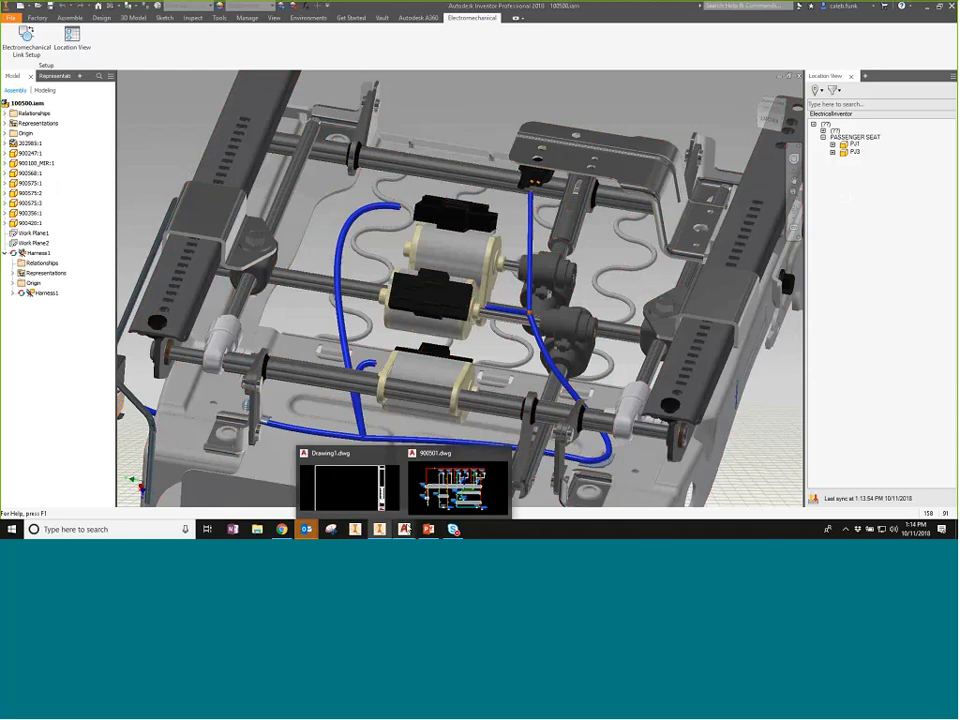
left_click(455, 485)
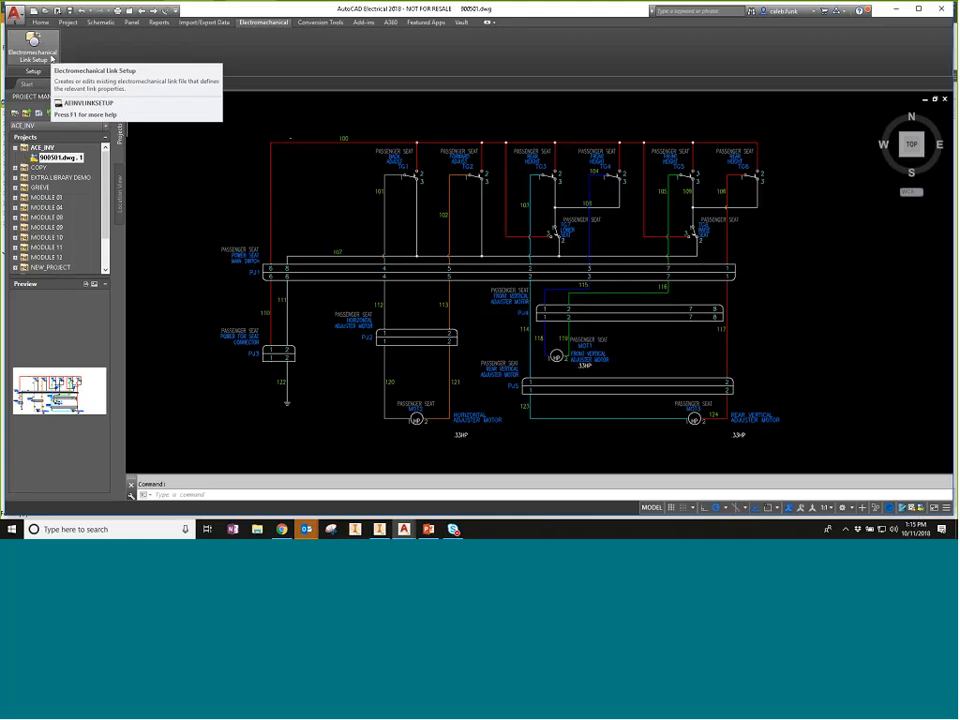
left_click(52, 59)
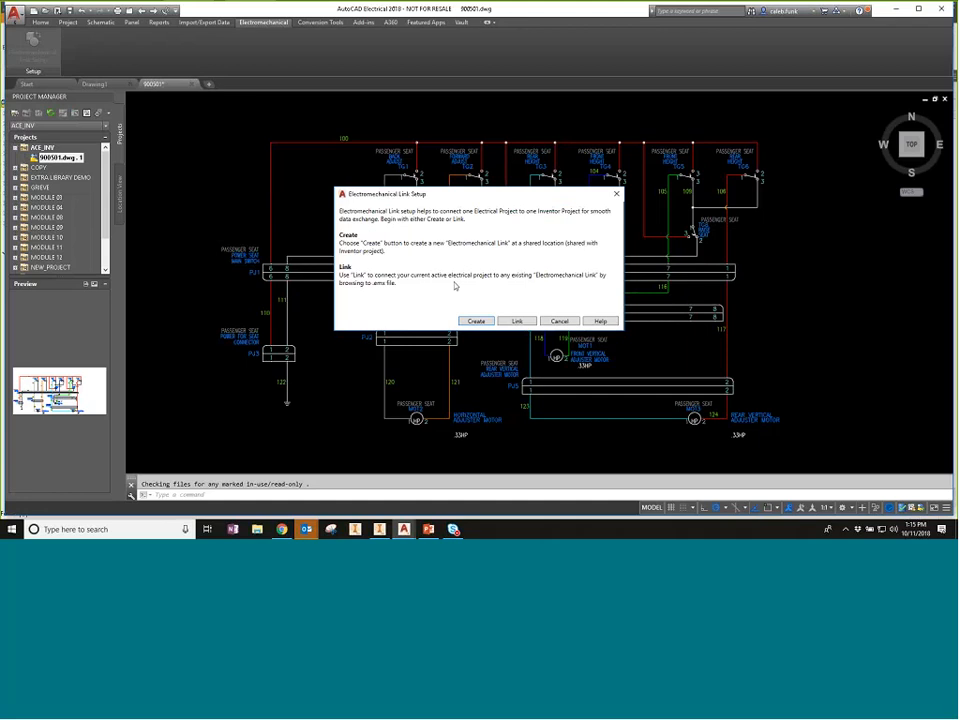
left_click(517, 321)
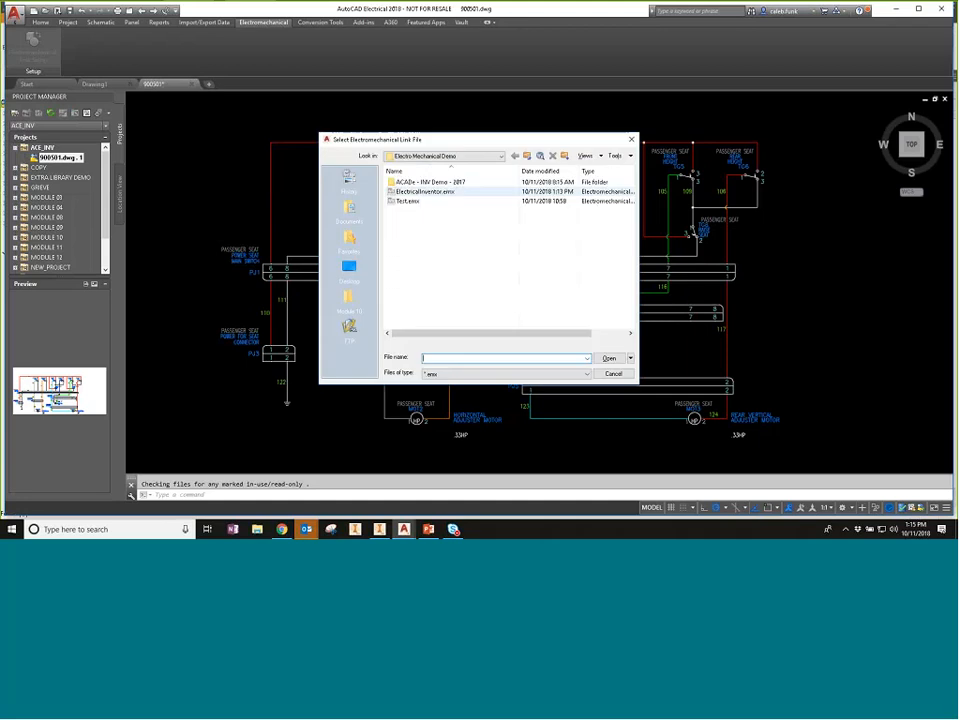
left_click(425, 191)
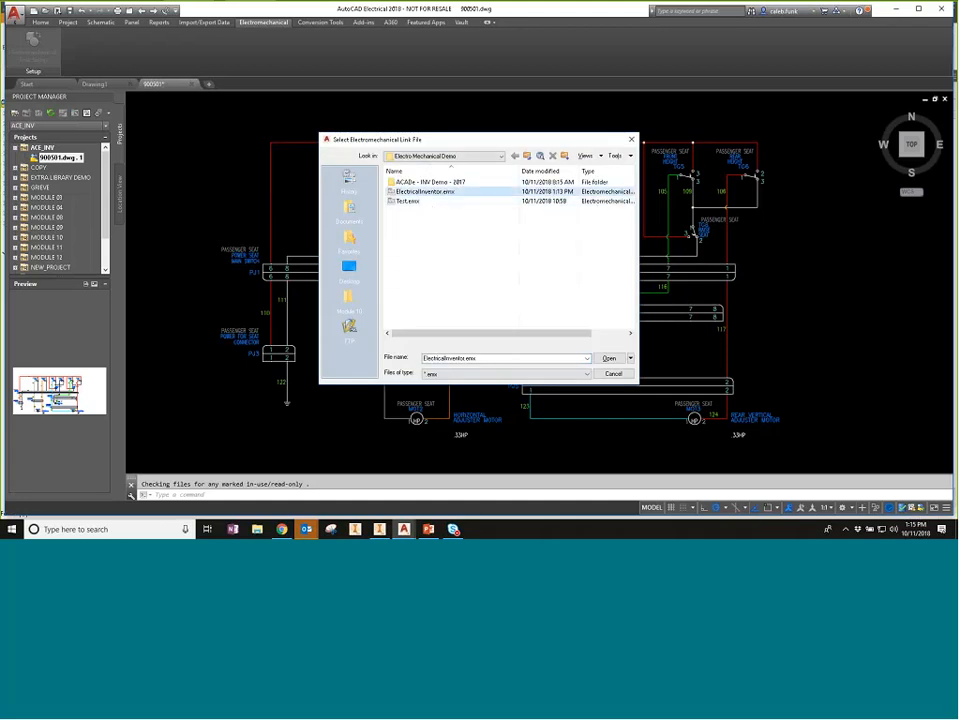
left_click(606, 358)
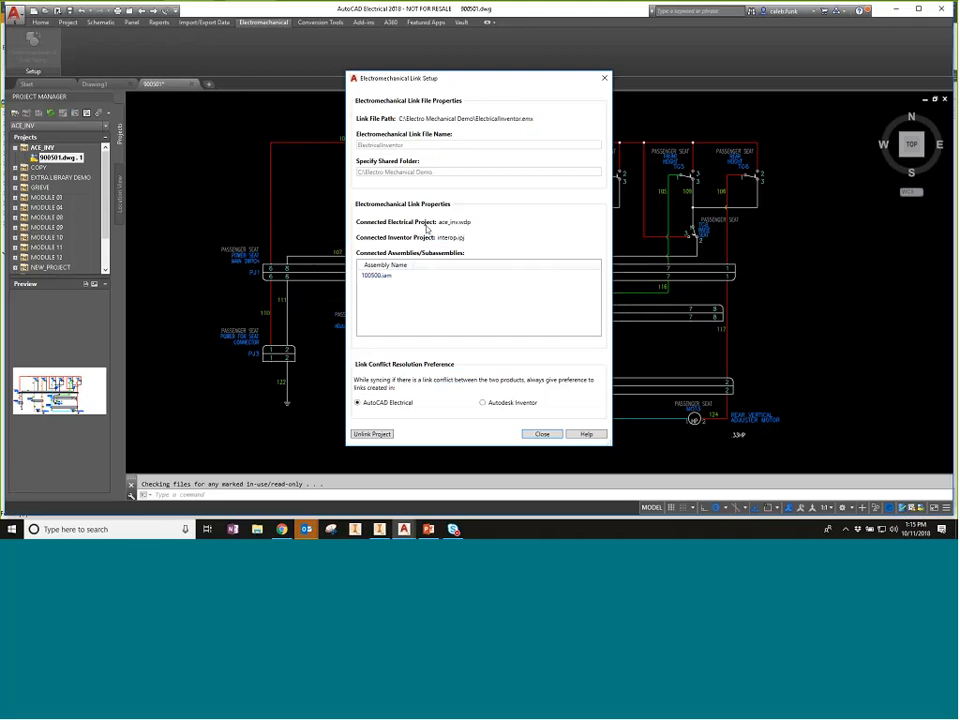
left_click(542, 434)
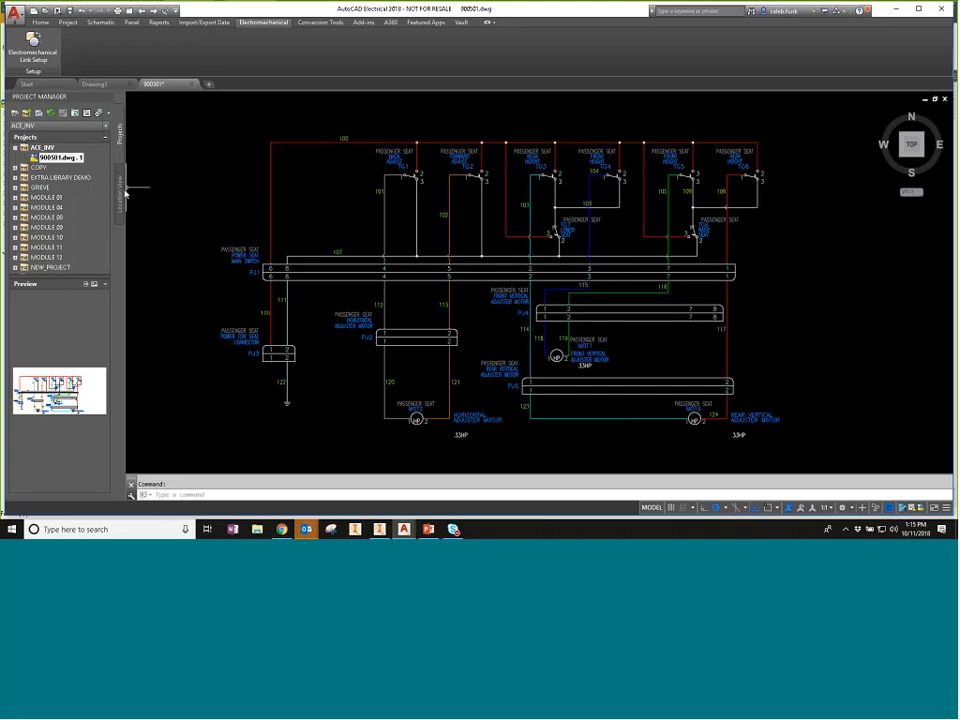
Step: Show the electrical project's Location View and expand ElectricalInventor down to the unassigned and PASSENGER SEAT components
left_click(120, 193)
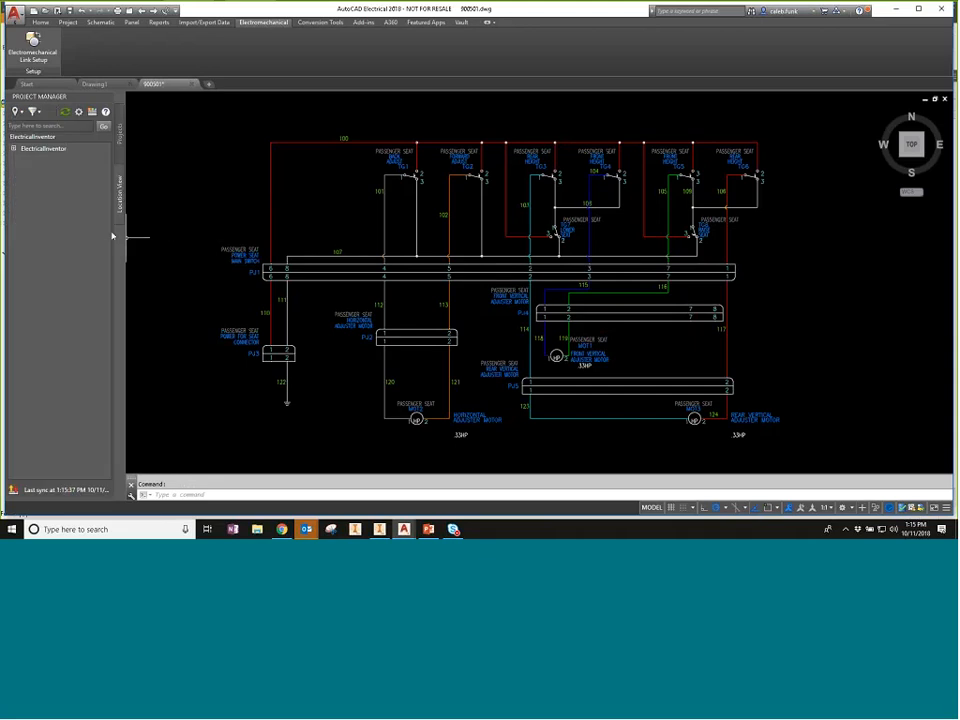
left_click(13, 148)
left_click(23, 156)
left_click(32, 164)
left_click(33, 180)
left_click(32, 164)
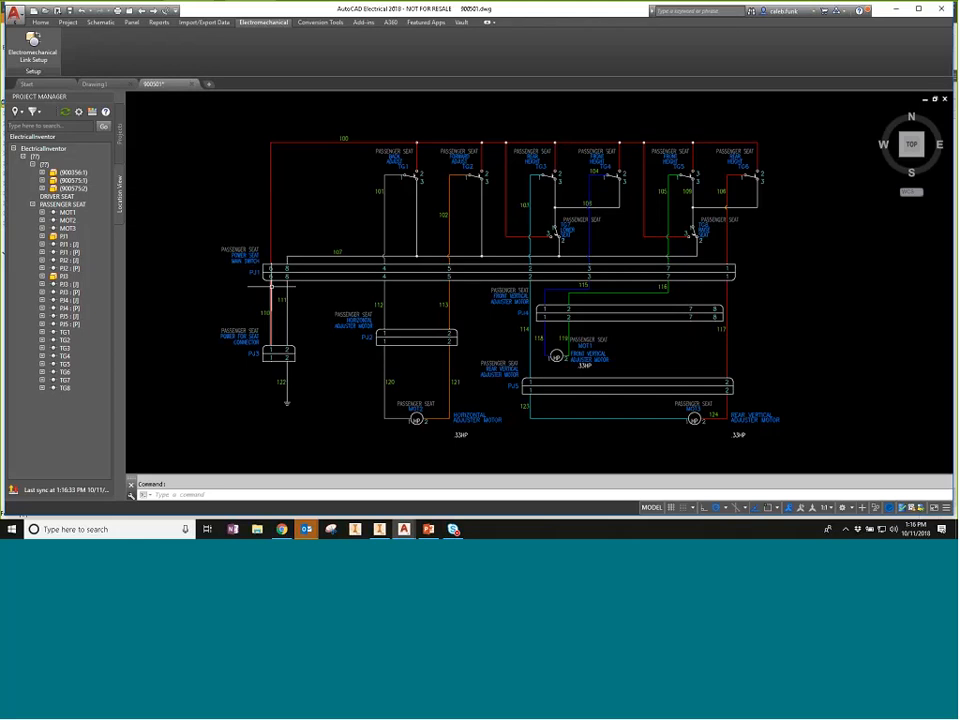
Step: Switch to Inventor to compare the seat assembly's Location View, and return to 900501.dwg in AutoCAD Electrical
mouse_move(379, 529)
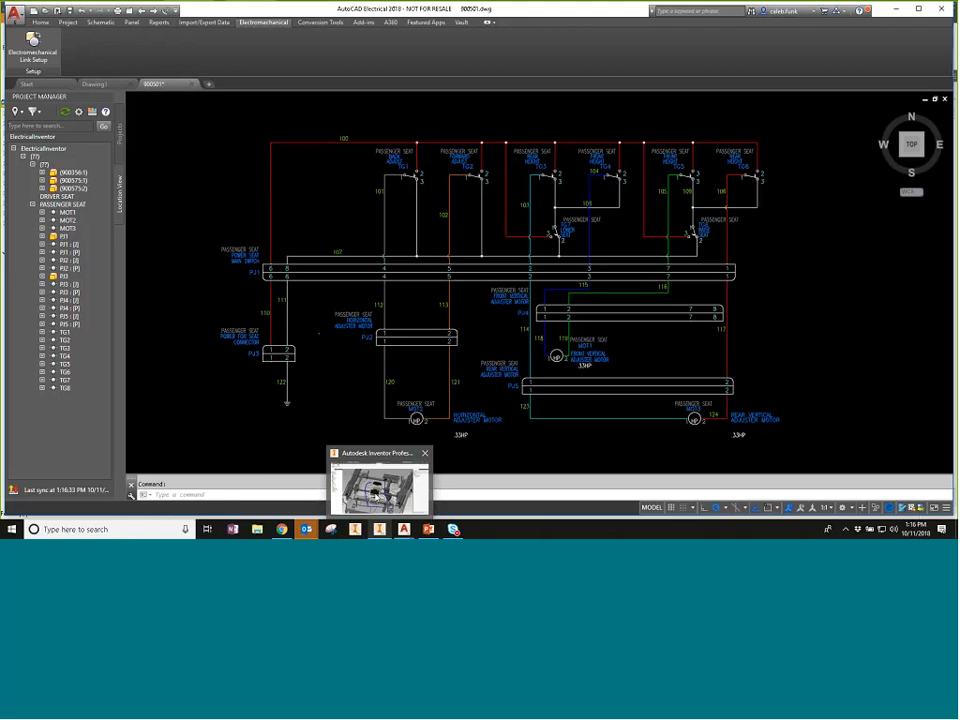
left_click(375, 490)
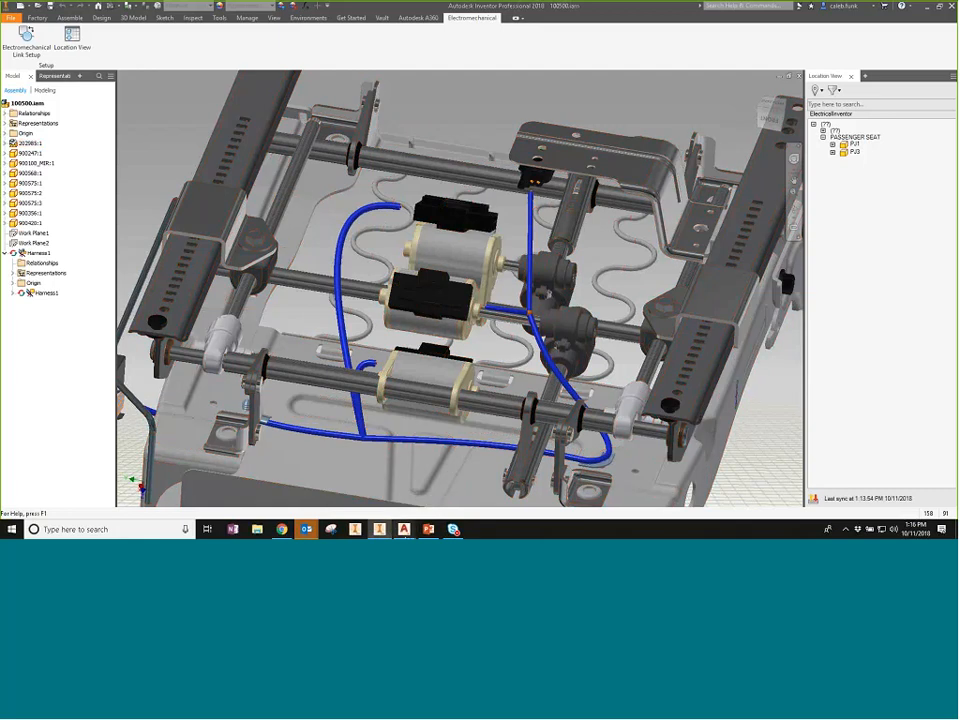
mouse_move(404, 529)
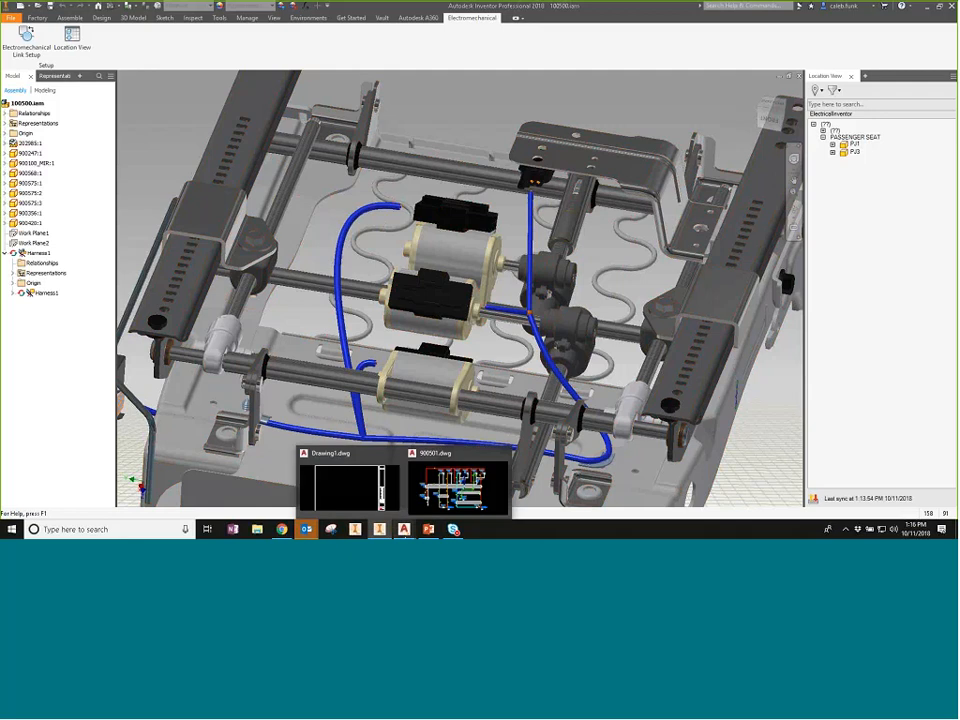
left_click(455, 487)
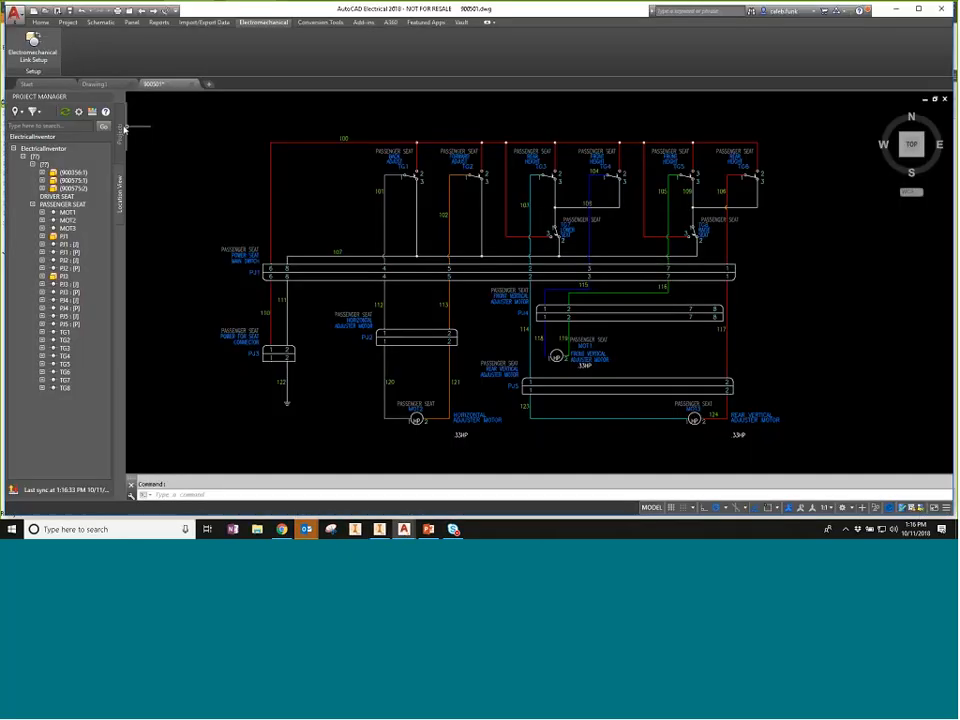
Step: Display the details pane and review the wire connections of PJ2 : [J] alongside the schematic
left_click(94, 113)
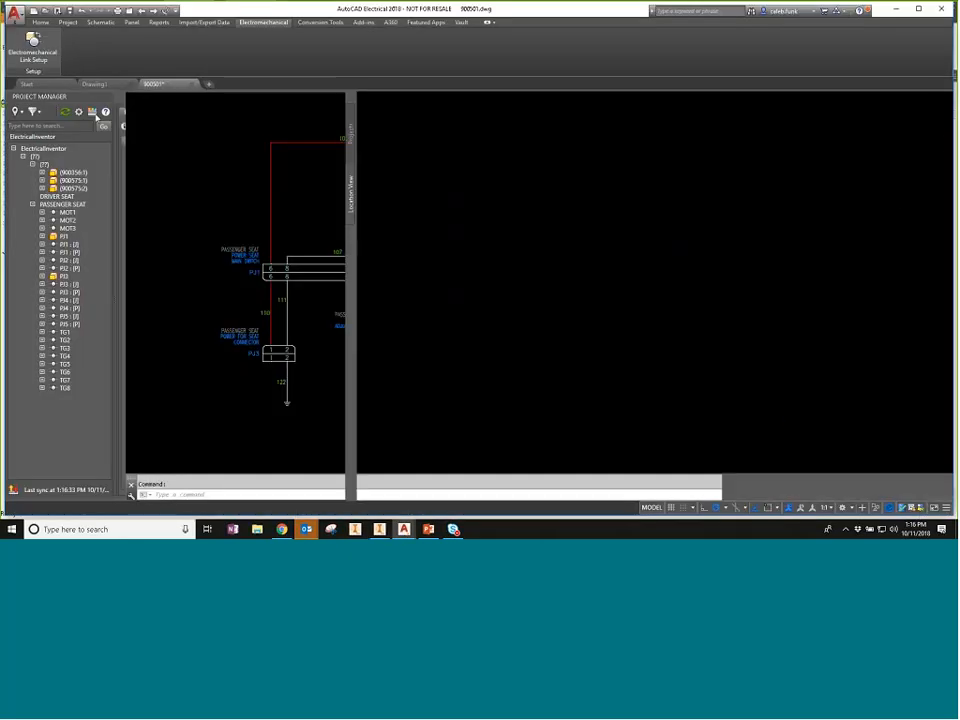
left_click(70, 261)
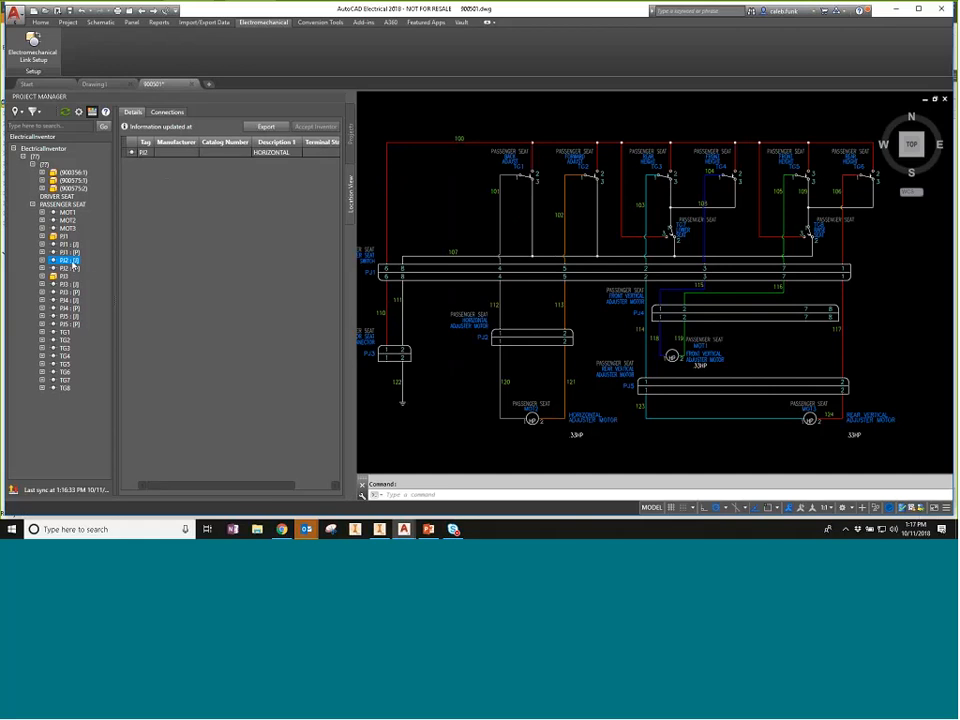
left_click(167, 112)
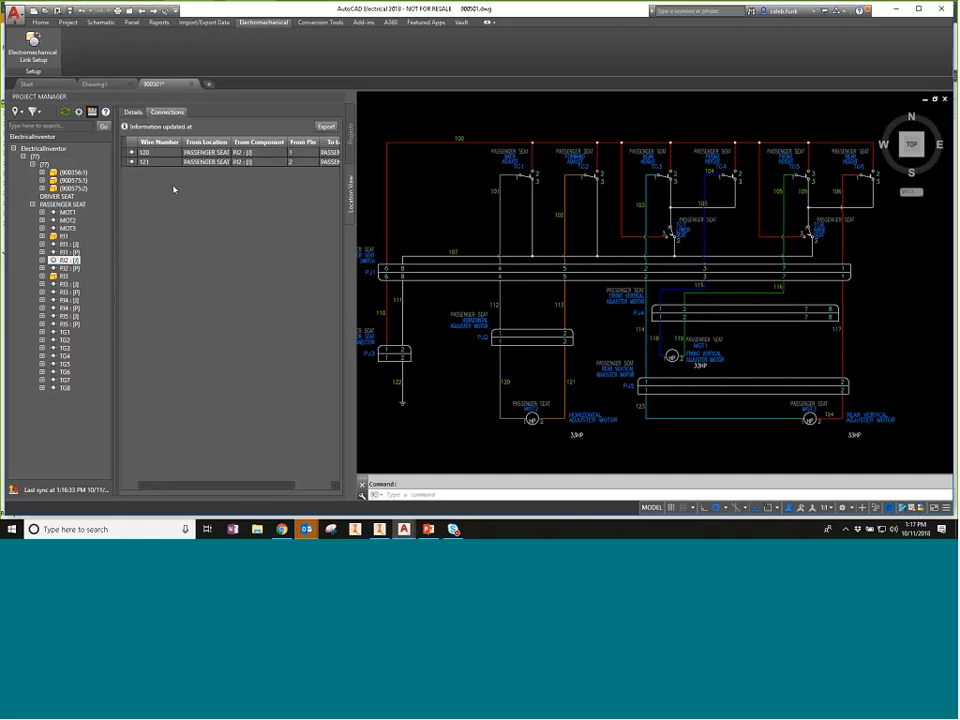
mouse_move(201, 487)
left_mouse_down()
mouse_move(297, 490)
mouse_move(186, 491)
left_mouse_up()
middle_click_drag(433, 326, 512, 329)
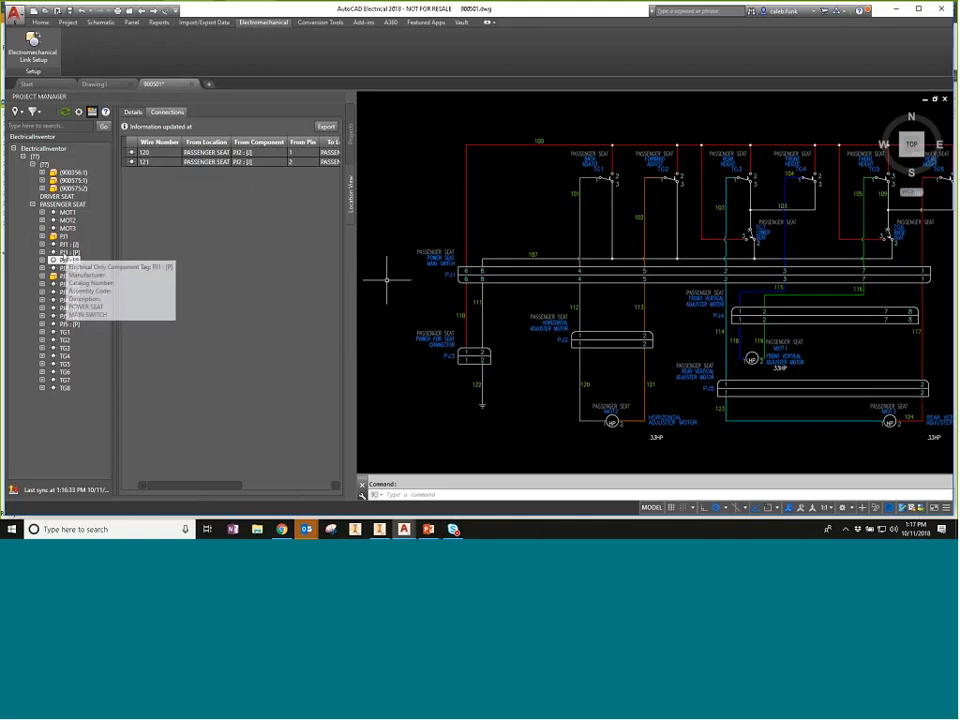
Step: Compare the wire connections listed for the PJ1 : [P] plug side with those of PJ1 : [J]
left_click(68, 252)
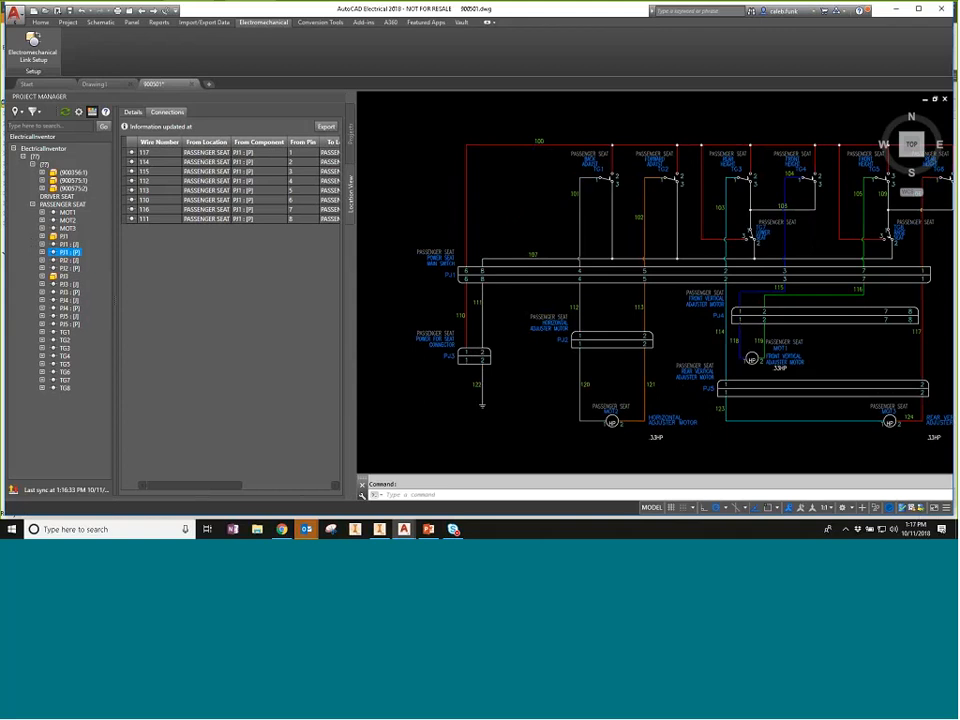
mouse_move(190, 487)
left_mouse_down()
mouse_move(314, 488)
mouse_move(202, 488)
left_mouse_up()
mouse_move(62, 254)
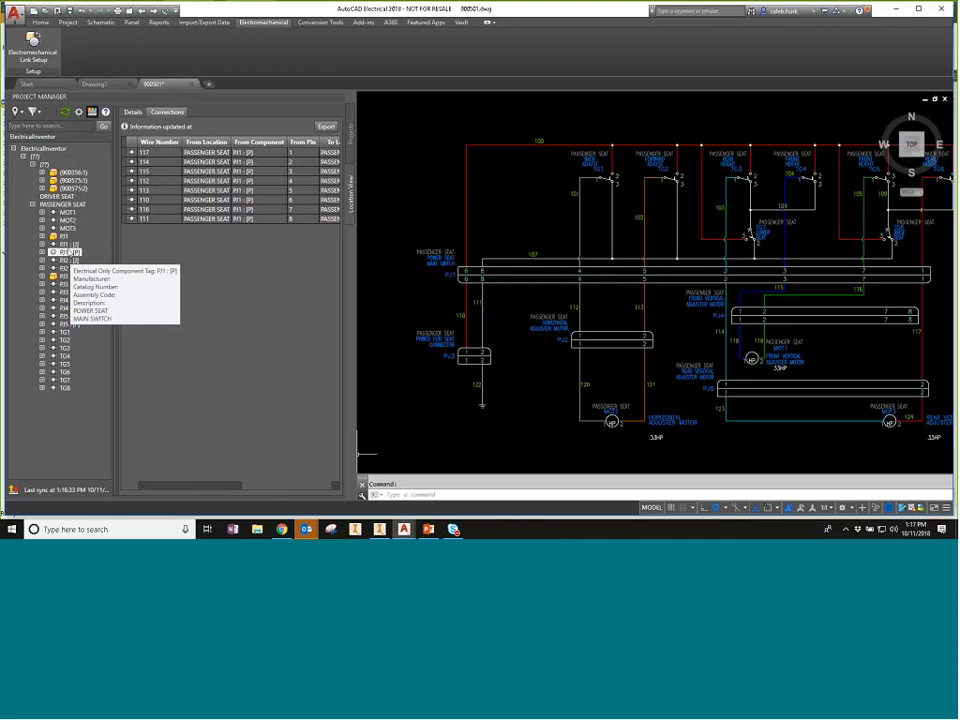
left_click(64, 244)
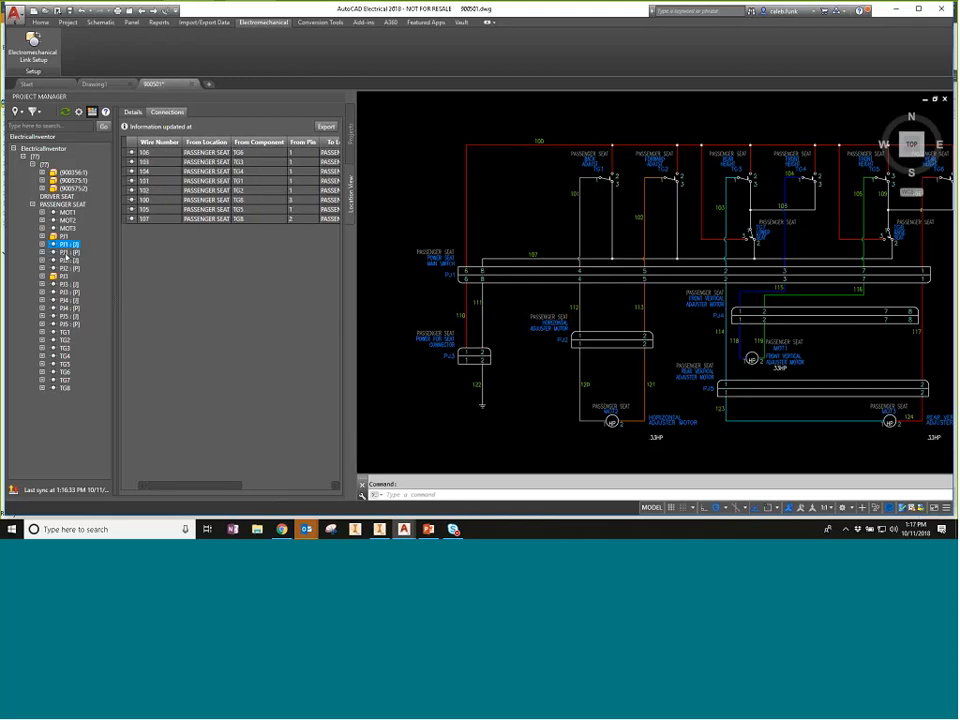
left_click(66, 254)
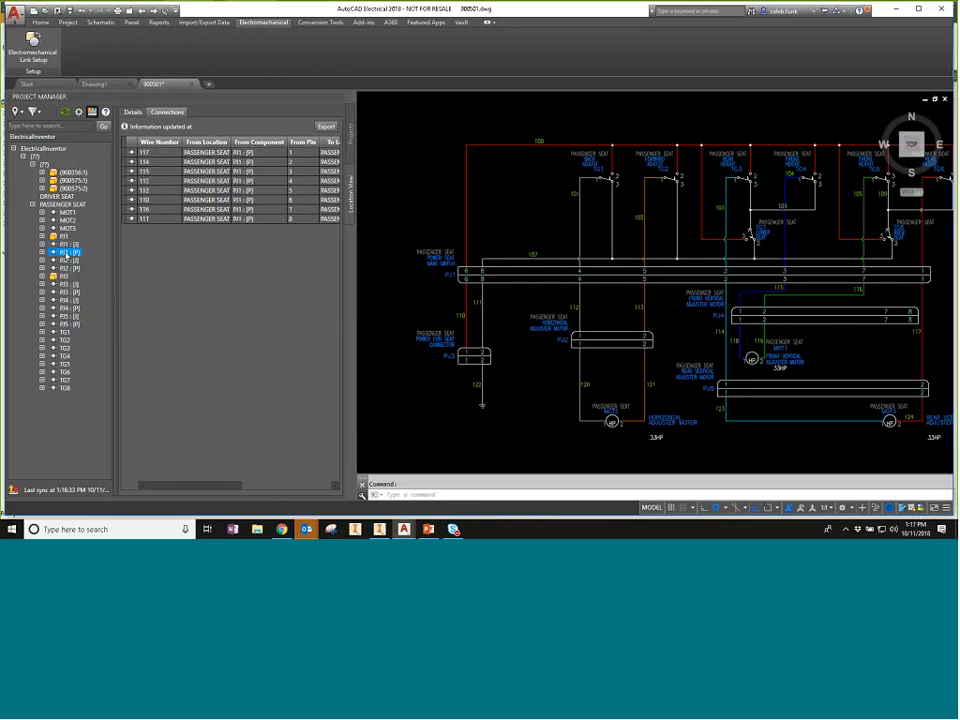
left_click(66, 245)
left_click(70, 254)
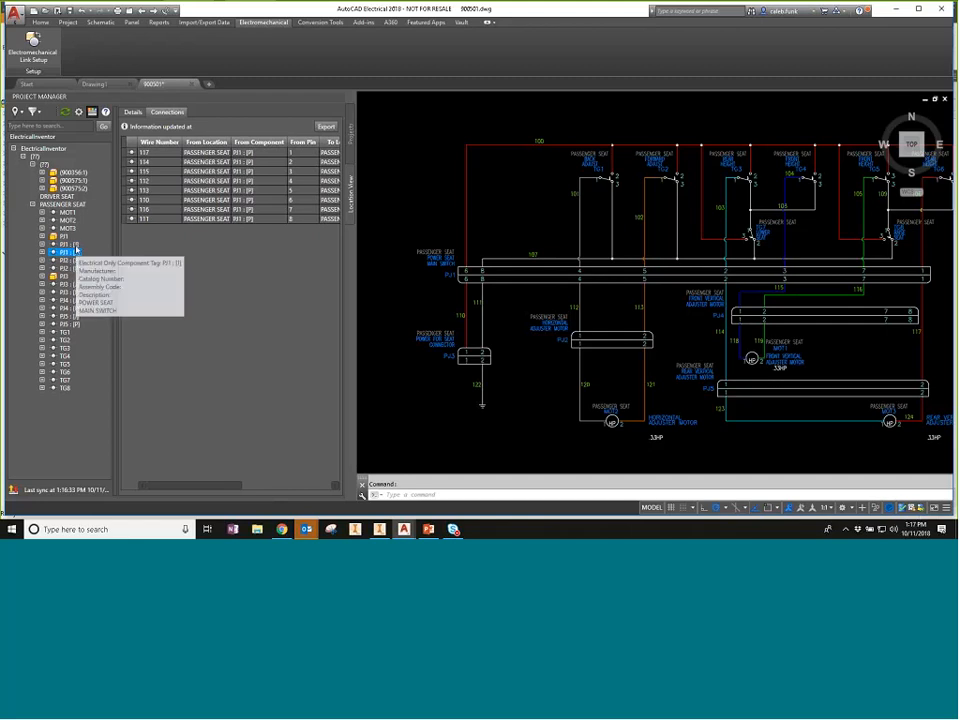
Step: Review the wire connections of the jack and plug sides of PJ2 and PJ3 against the schematic
left_click(76, 253)
left_click(70, 260)
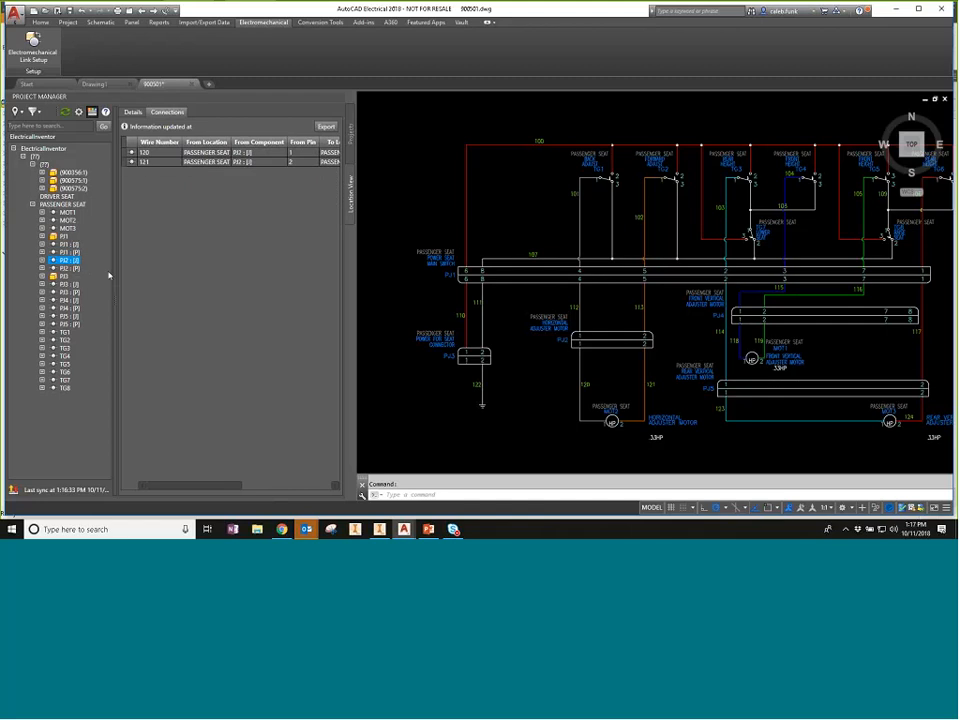
left_click(75, 268)
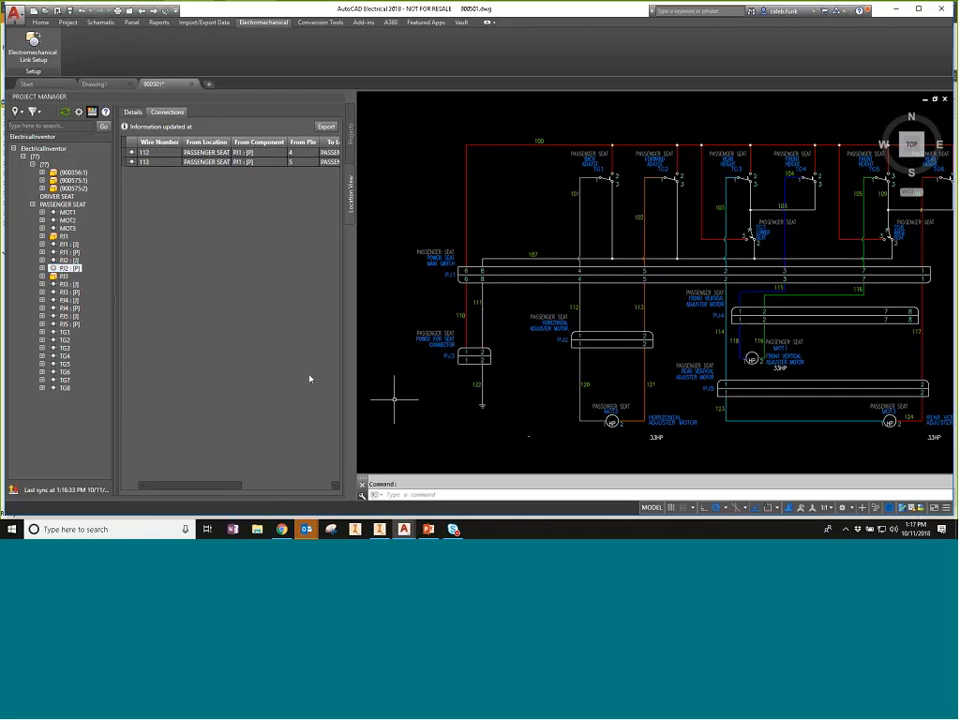
left_click(74, 286)
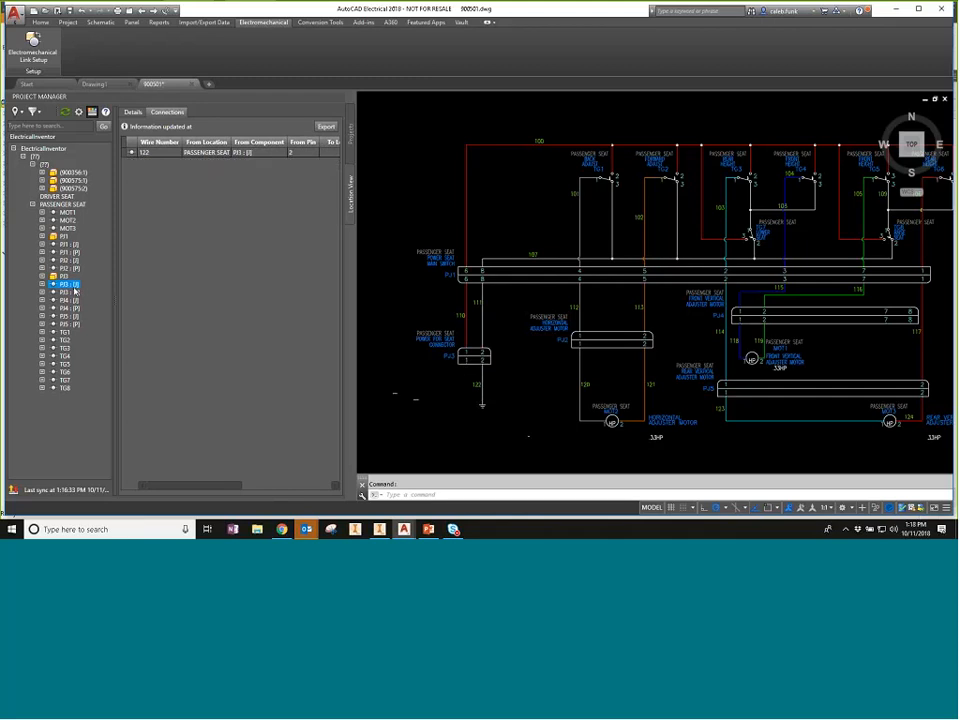
left_click(76, 292)
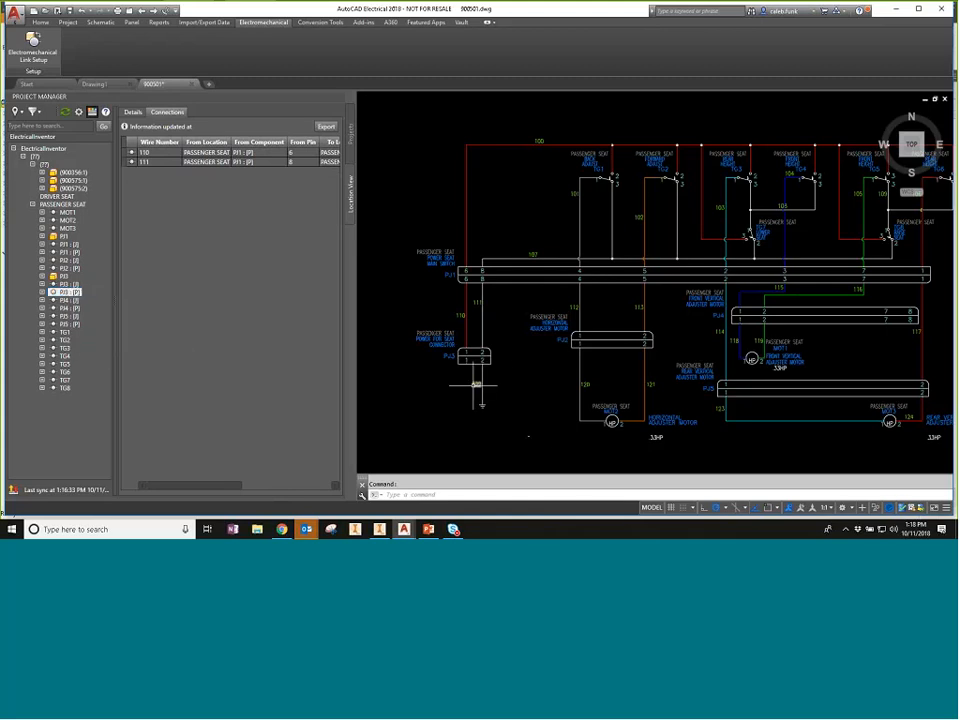
mouse_move(475, 384)
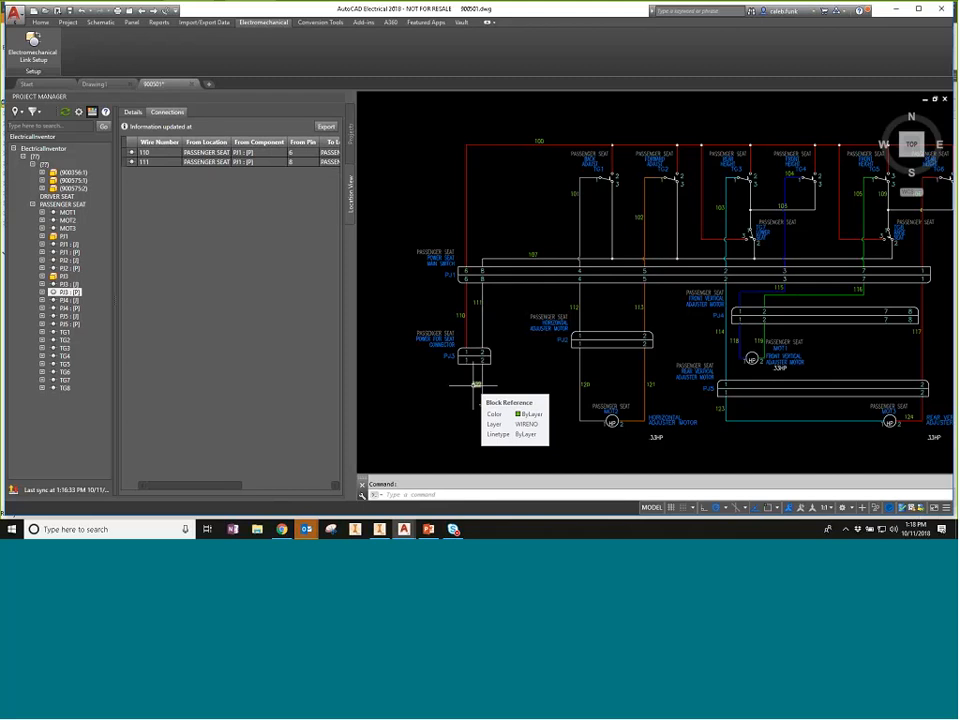
Step: Hide the connection details pane and switch to Inventor to show the seat assembly 100500.iam with its harness and connectors
left_click(93, 112)
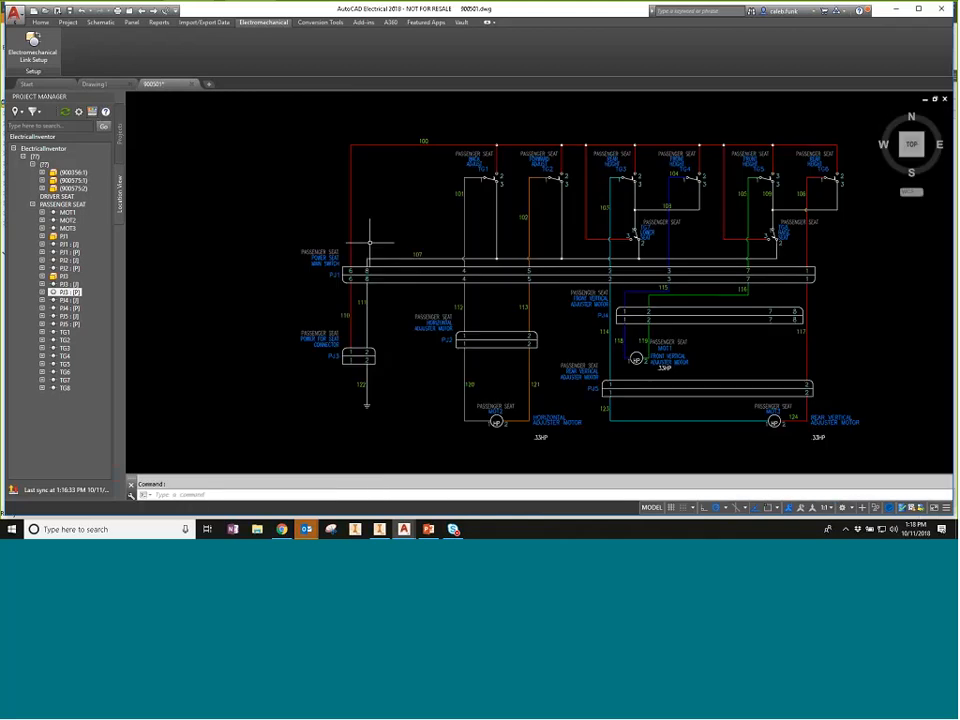
mouse_move(387, 530)
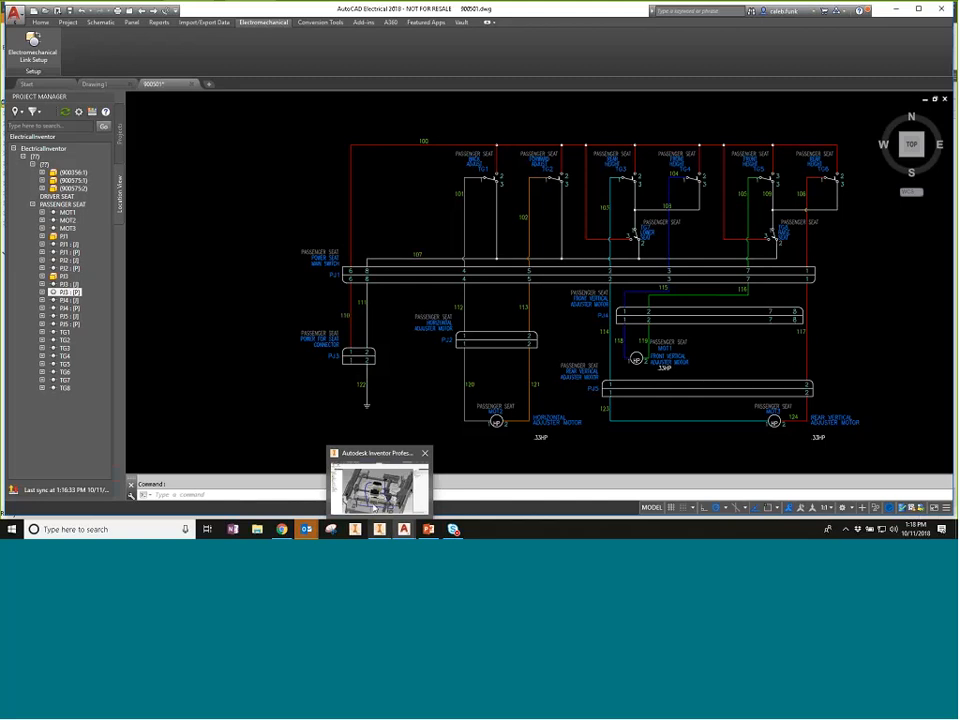
left_click(373, 507)
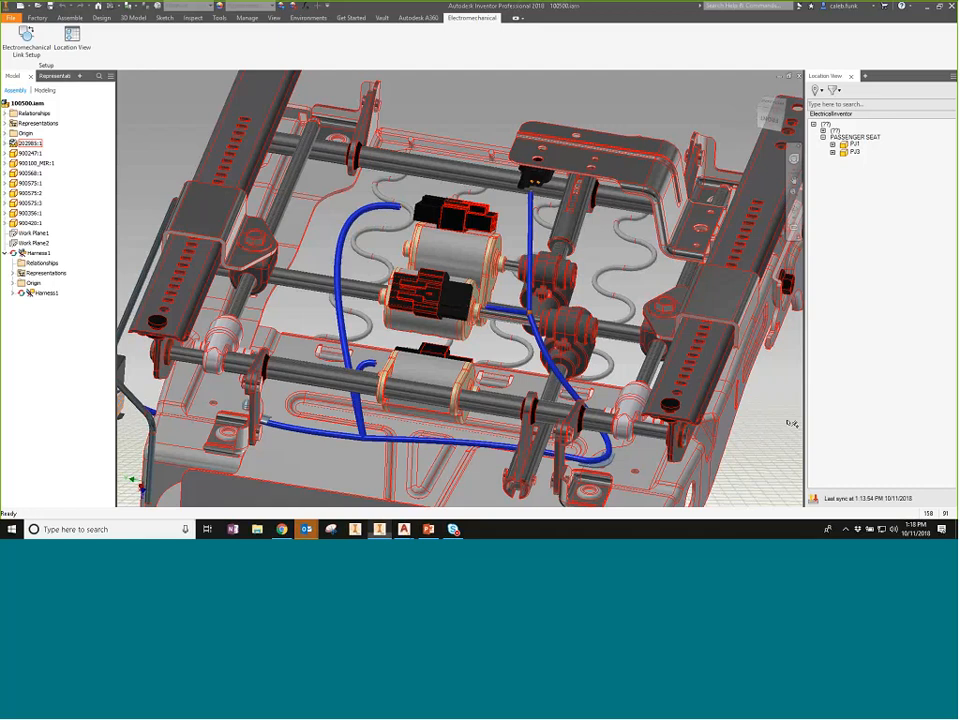
middle_click_drag(792, 424, 932, 321)
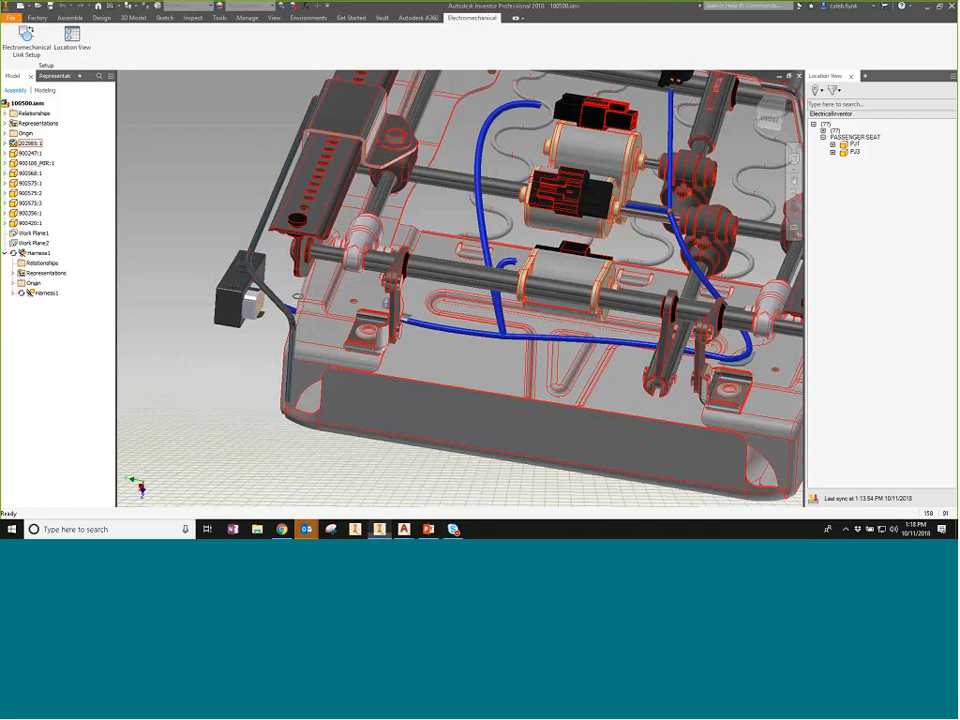
middle_click_drag(702, 258, 604, 258)
middle_click_drag(604, 258, 604, 243, "shift")
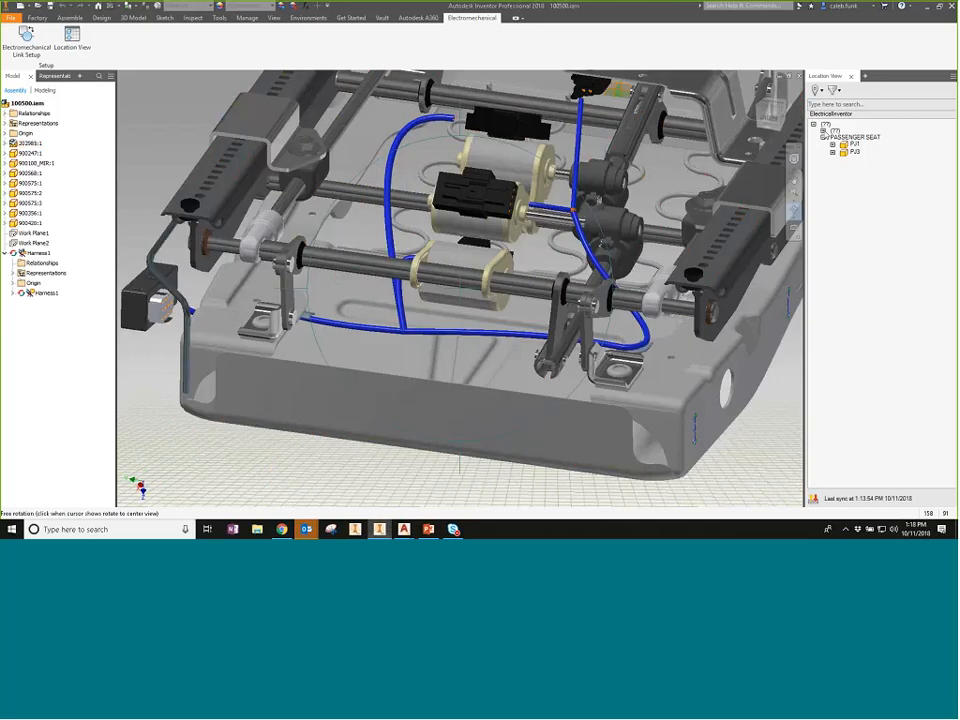
Step: Expand the unassigned components and the PASSENGER SEAT connectors PJ1 and PJ3 in the Location View to examine their pins
left_click(823, 131)
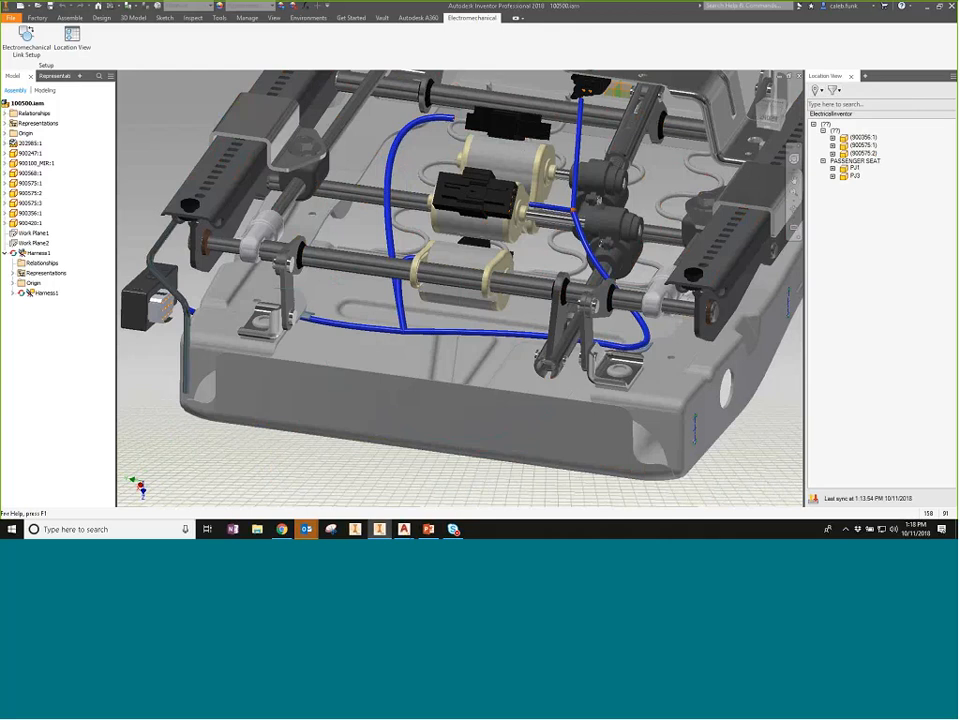
left_click(833, 169)
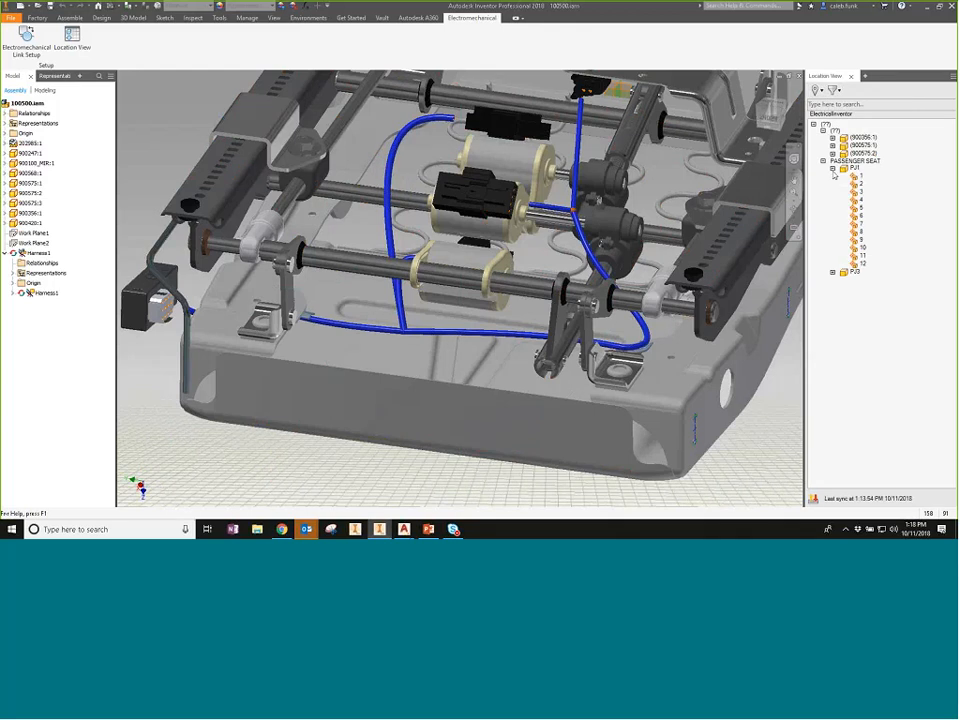
left_click(832, 272)
left_click(833, 154)
left_click(833, 146)
left_click(833, 138)
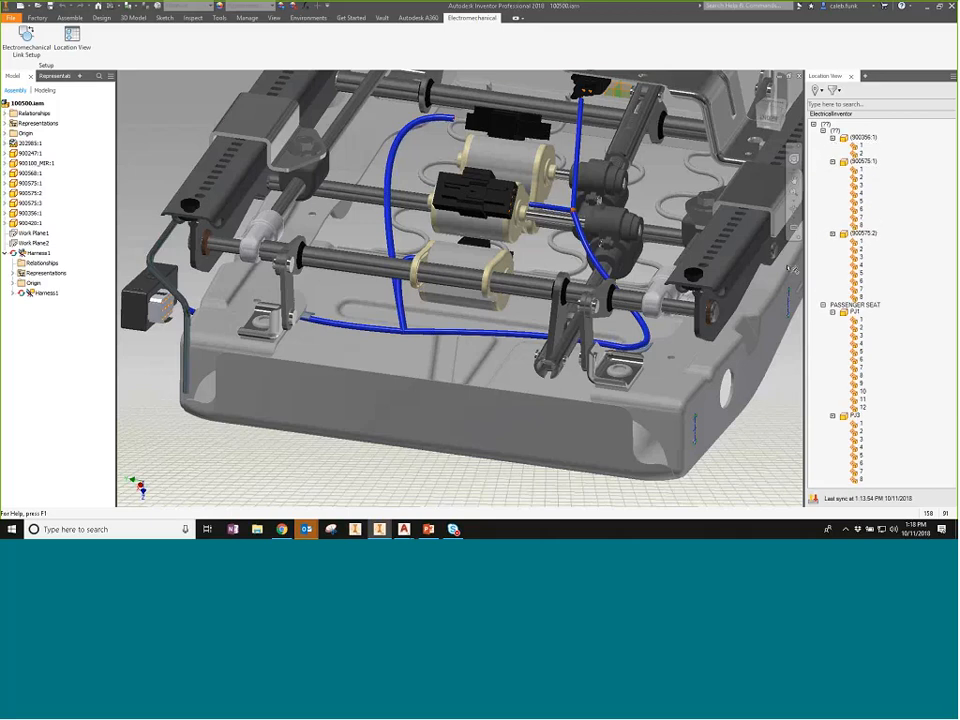
Step: Apply the Location View filter to list electrical-only components alongside the Inventor ones, and collapse the components' pin lists
left_click(840, 92)
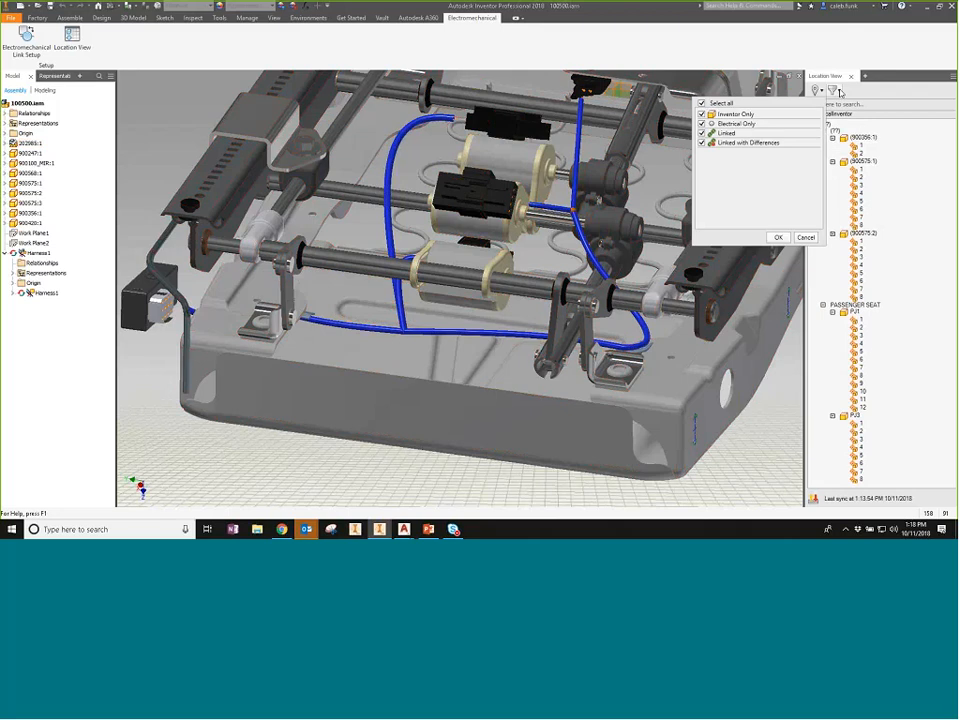
left_click(702, 104)
left_click(703, 123)
left_click(779, 238)
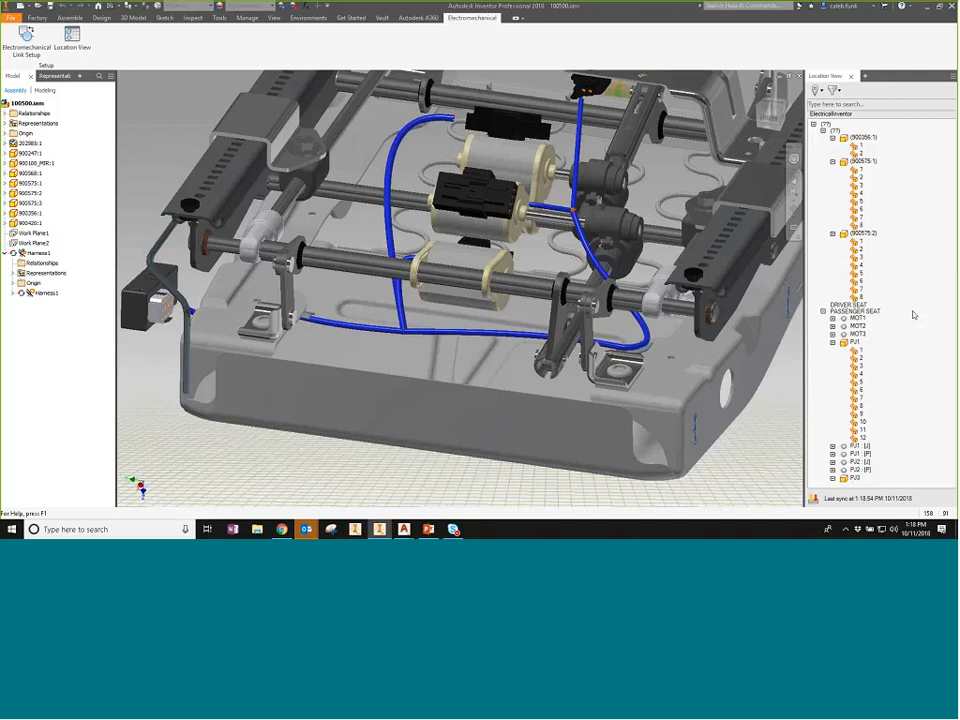
left_click(833, 161)
left_click(833, 154)
left_click(833, 198)
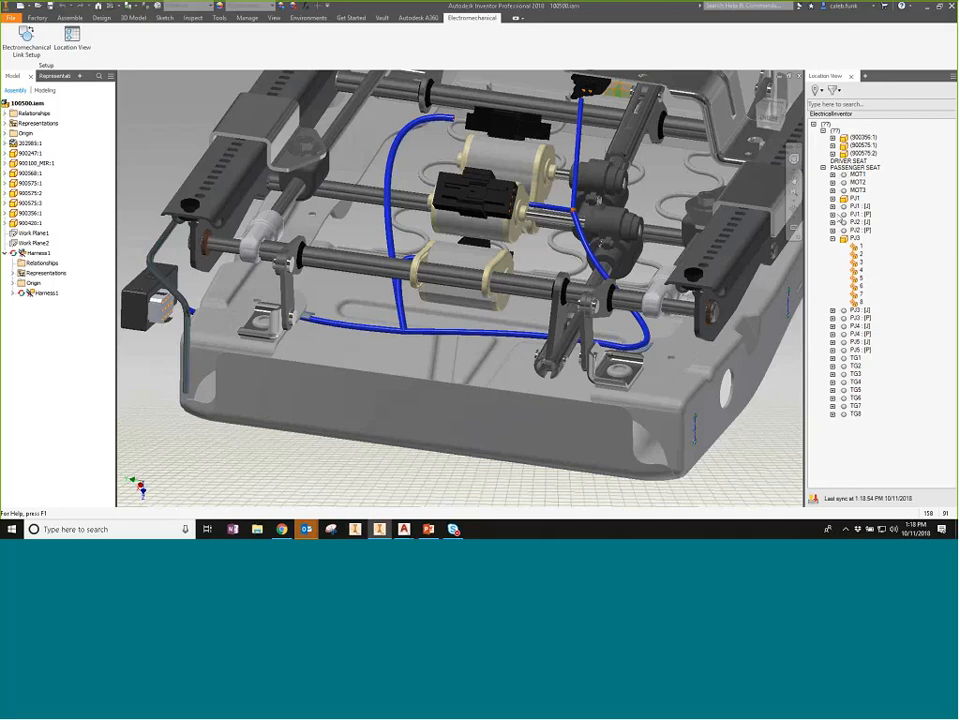
left_click(833, 238)
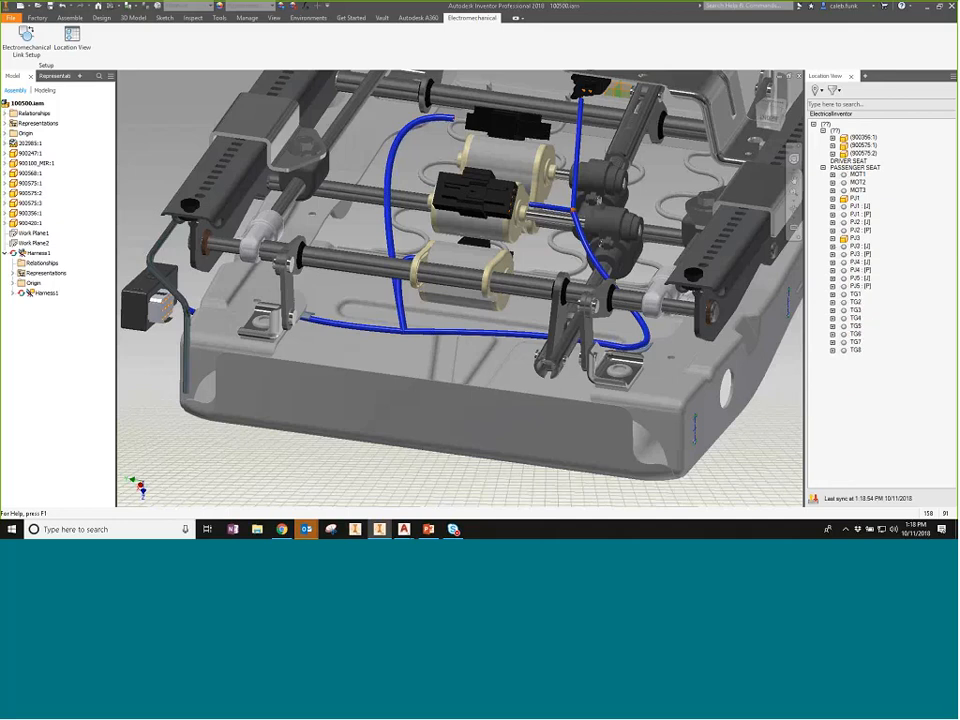
Step: Assign the electrical component PJ1 : [P] to the existing connector 900568:1 in the seat assembly
left_click(867, 215)
left_click(834, 215)
left_click(834, 215)
right_click(834, 215)
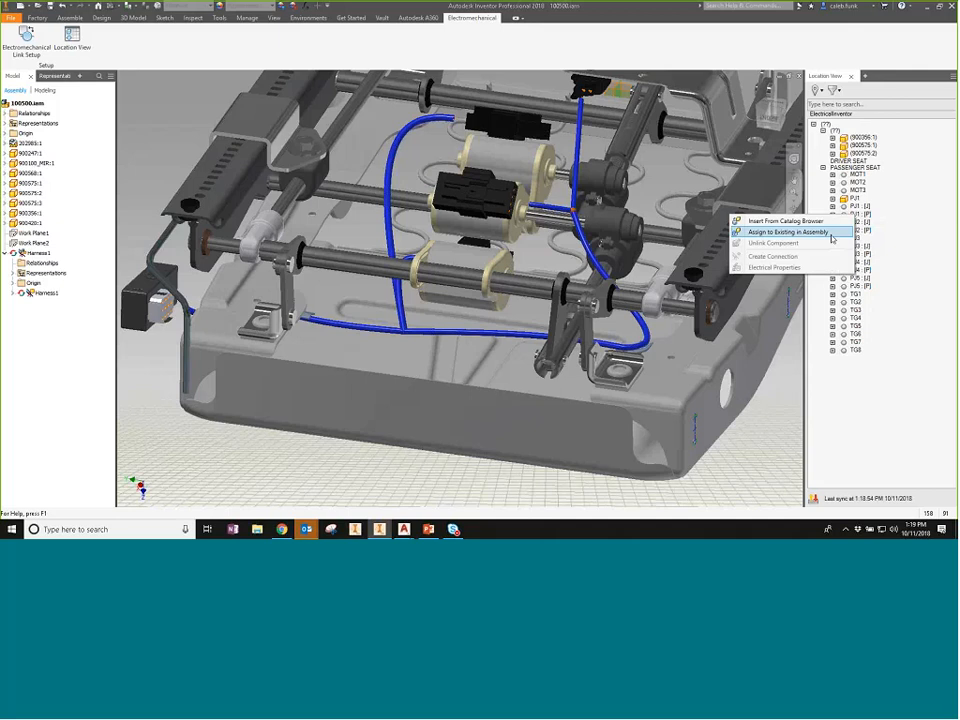
left_click(826, 233)
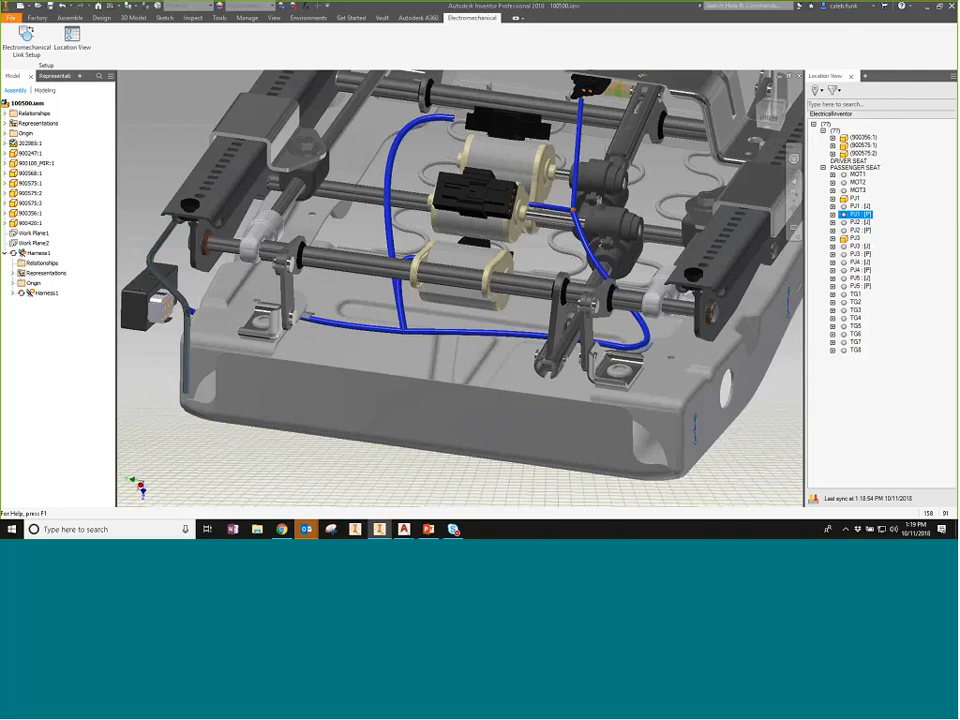
left_click(180, 326)
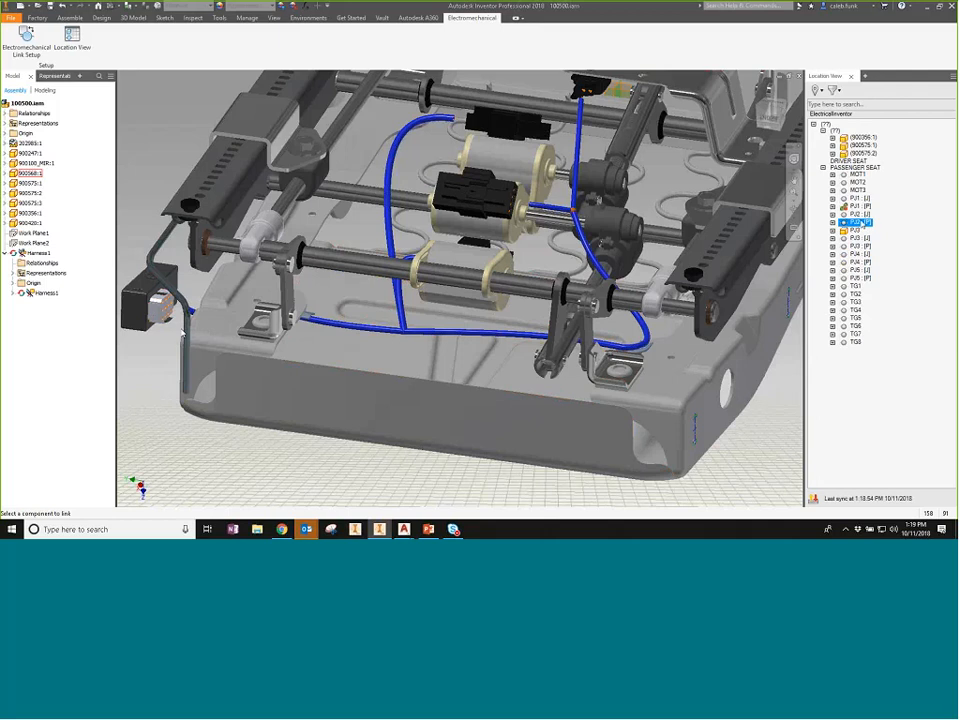
Step: Examine the pins of the linked PJ1 : [P] for differences between the electrical and Inventor components
left_click(833, 206)
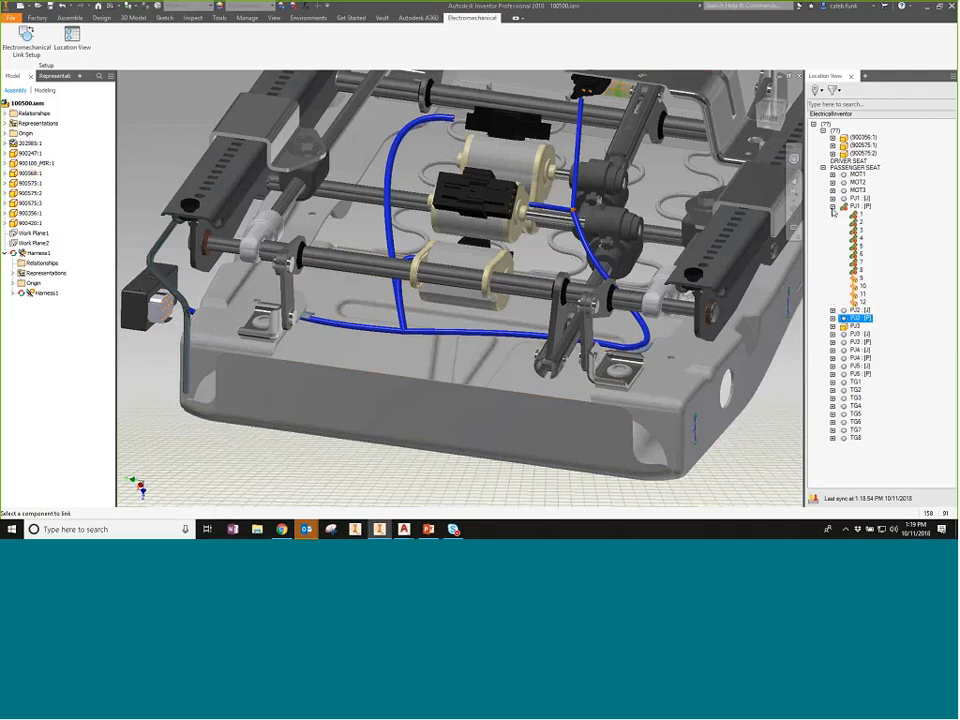
left_click(833, 206)
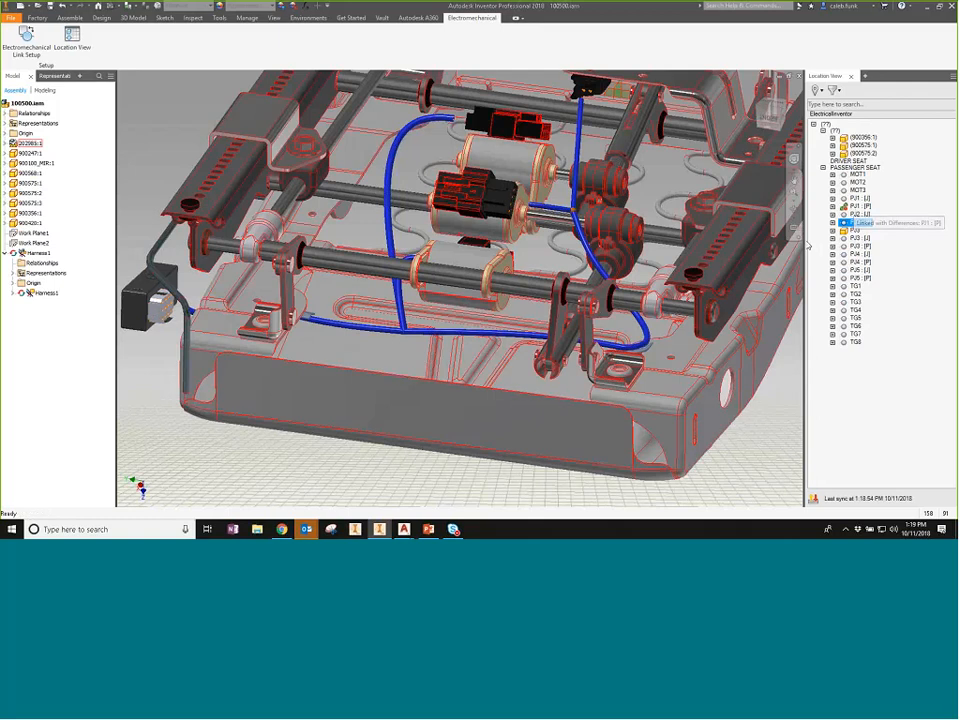
left_click(856, 222)
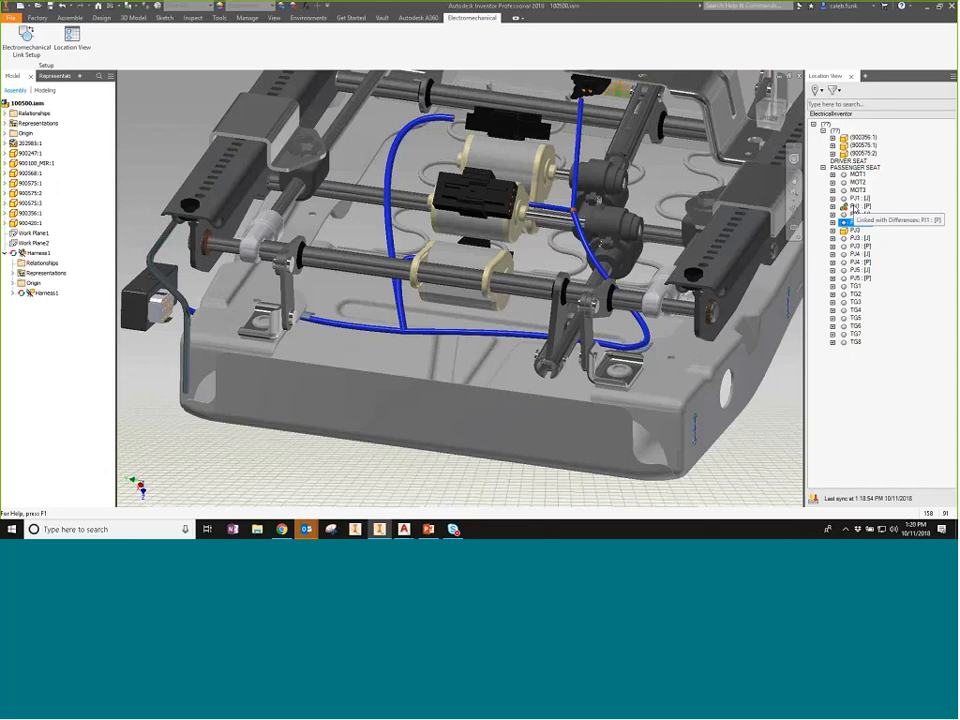
left_click(834, 207)
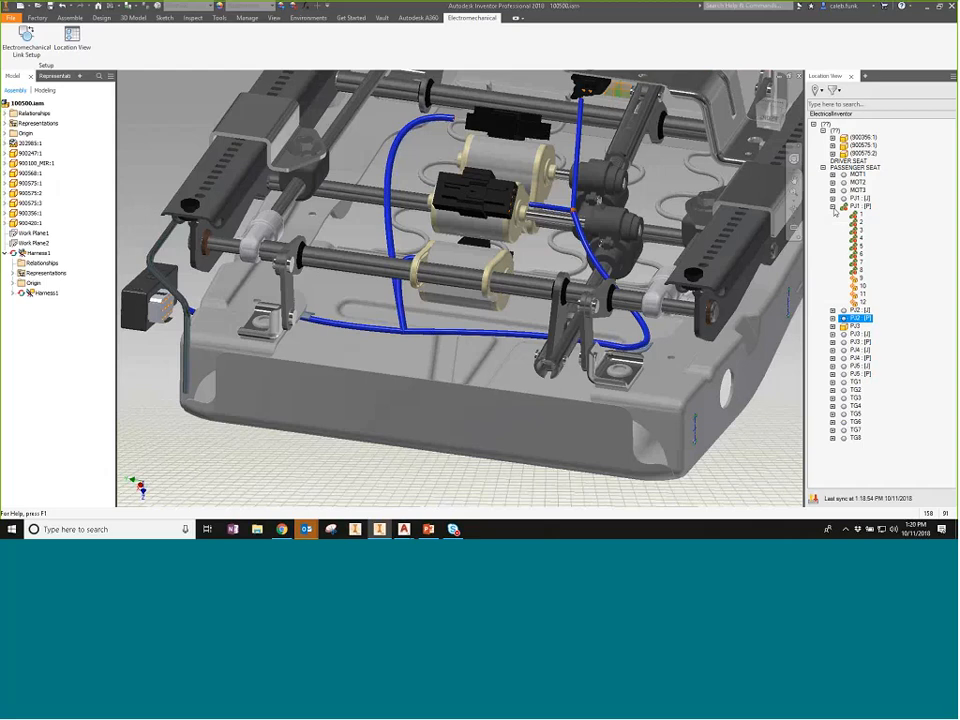
left_click(834, 207)
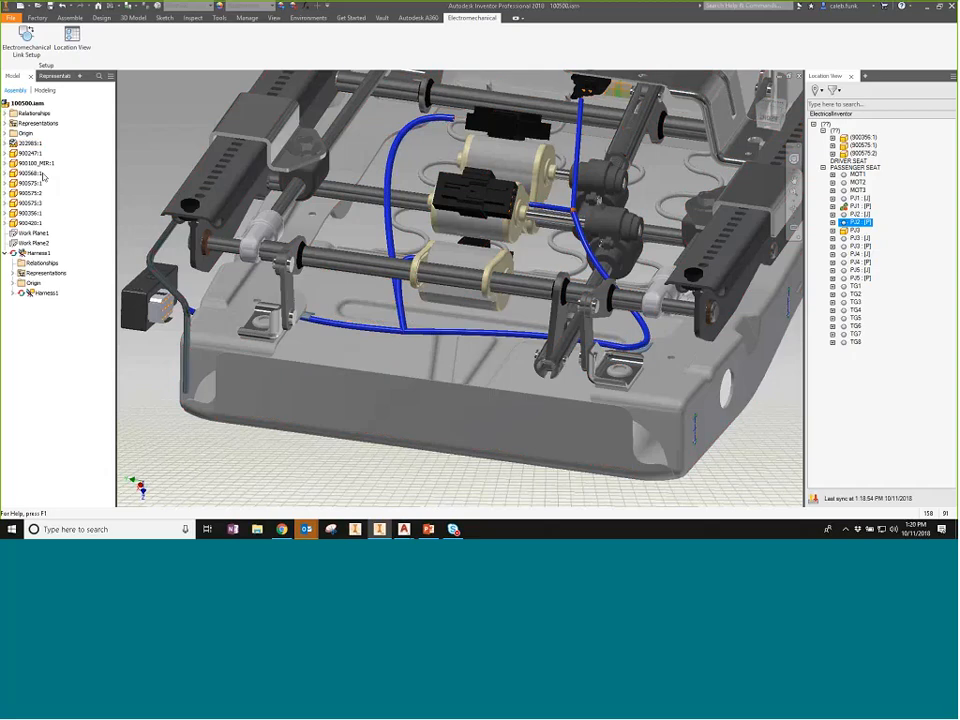
Step: View the electrical properties of connector 900568:1 and close them without changes
left_click(160, 309)
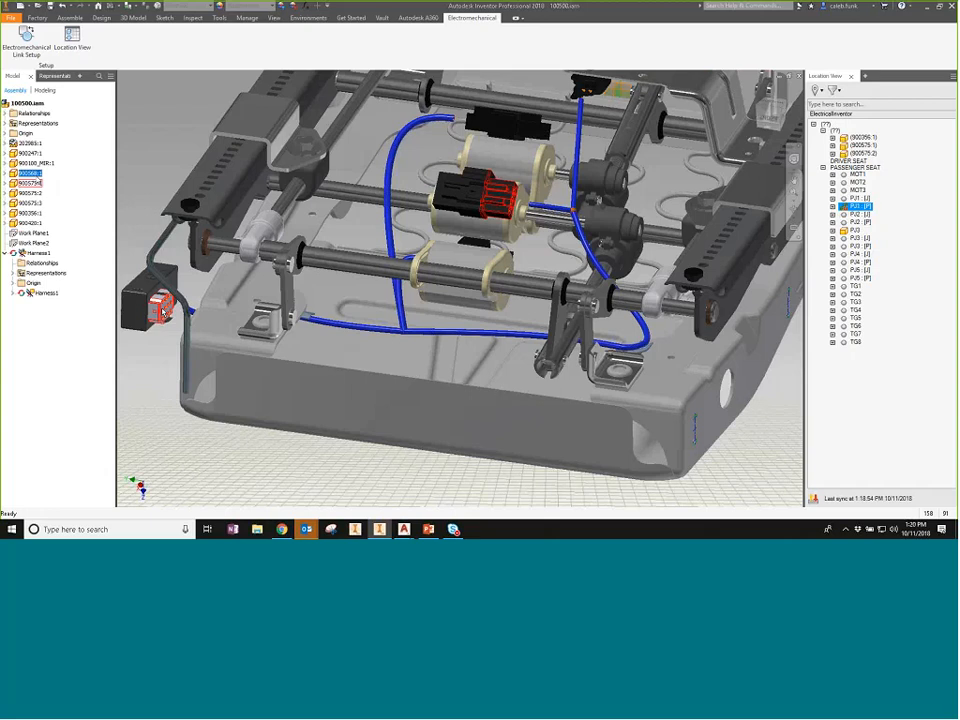
right_click(34, 174)
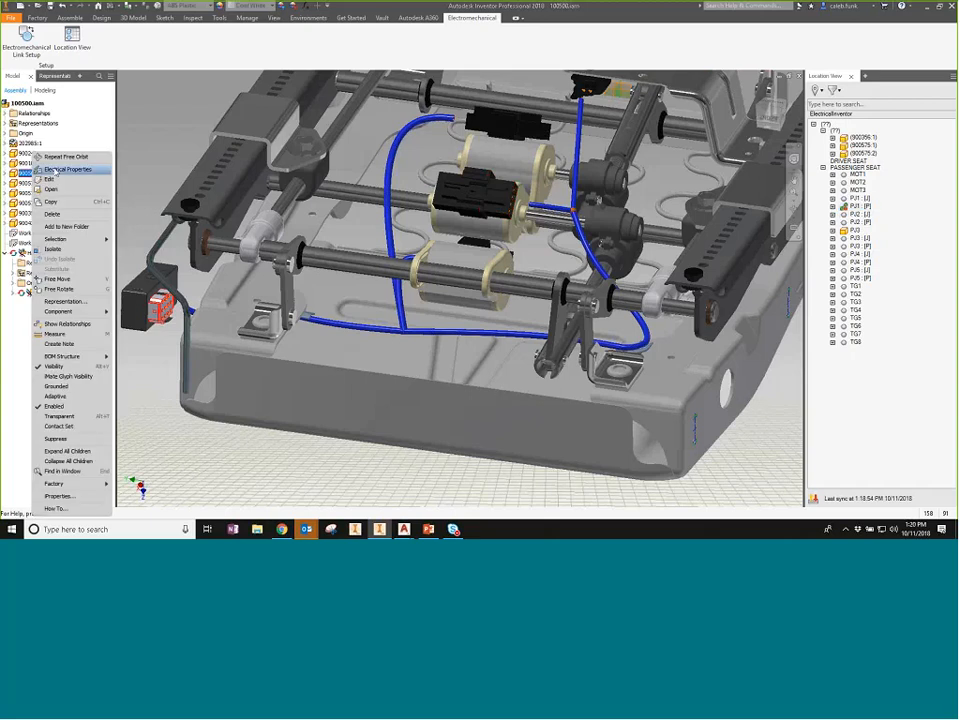
left_click(50, 169)
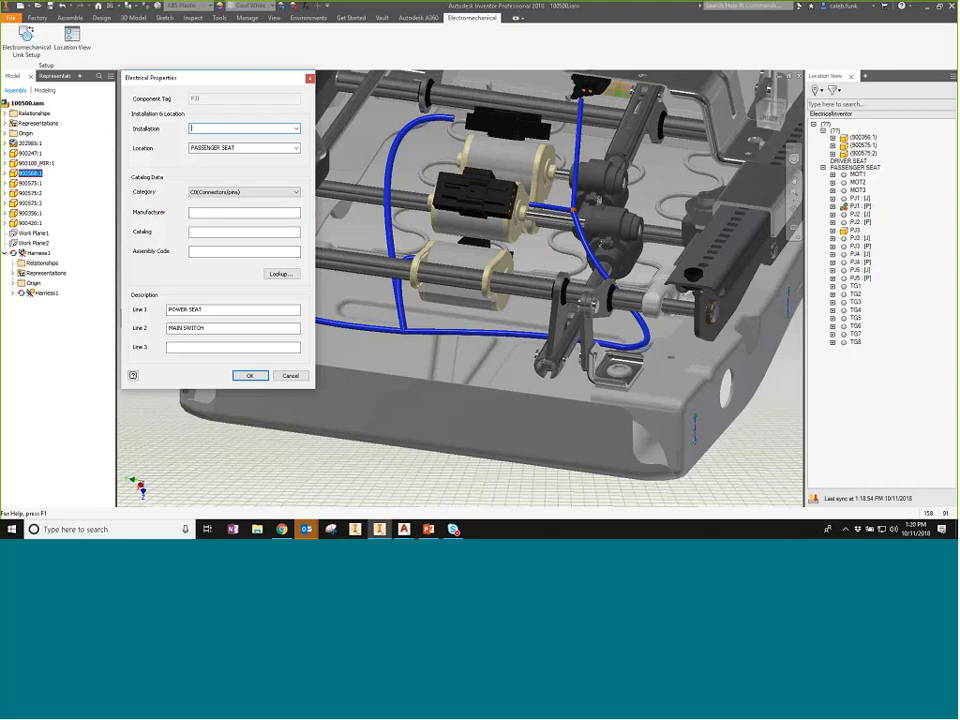
left_click(290, 375)
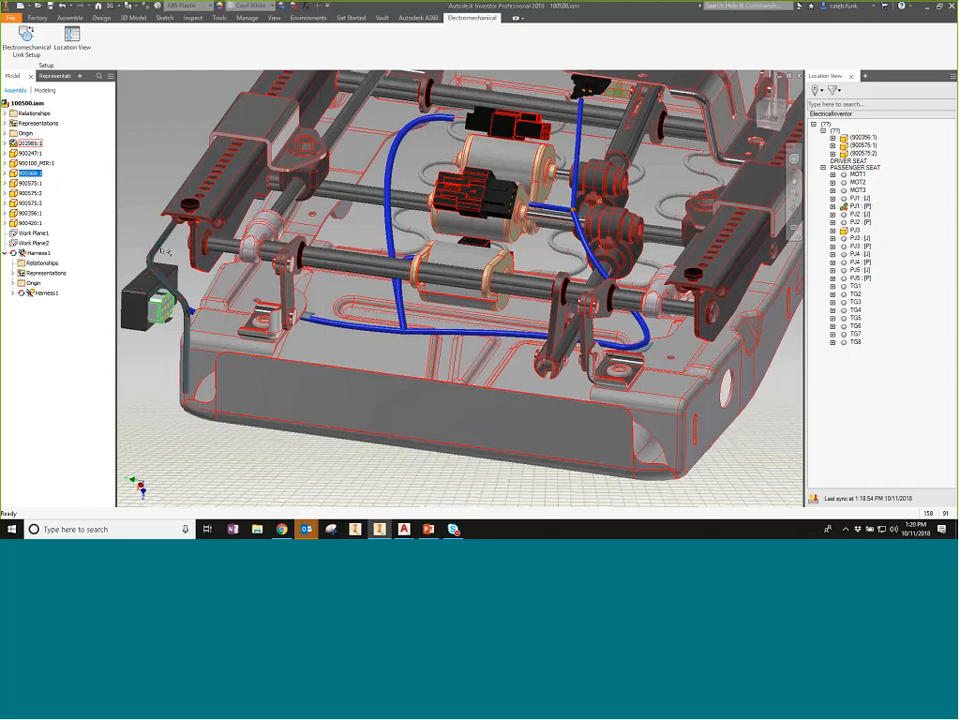
Step: Try to check the electrical properties of the connectors near the seat motors, and clear the selection
right_click(482, 125)
left_click(475, 110)
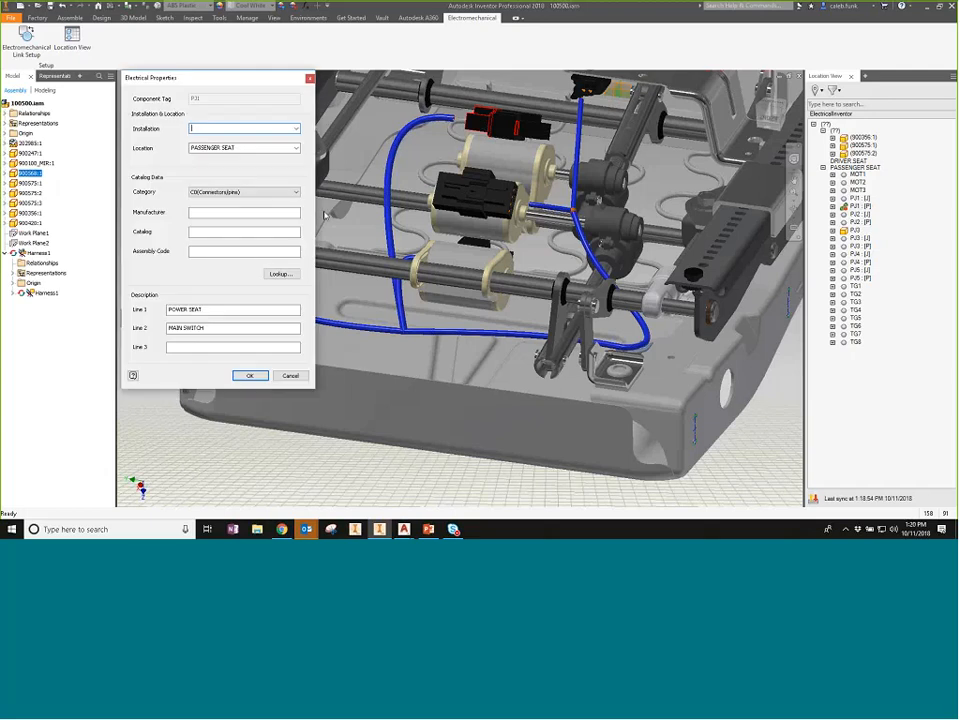
left_click(290, 375)
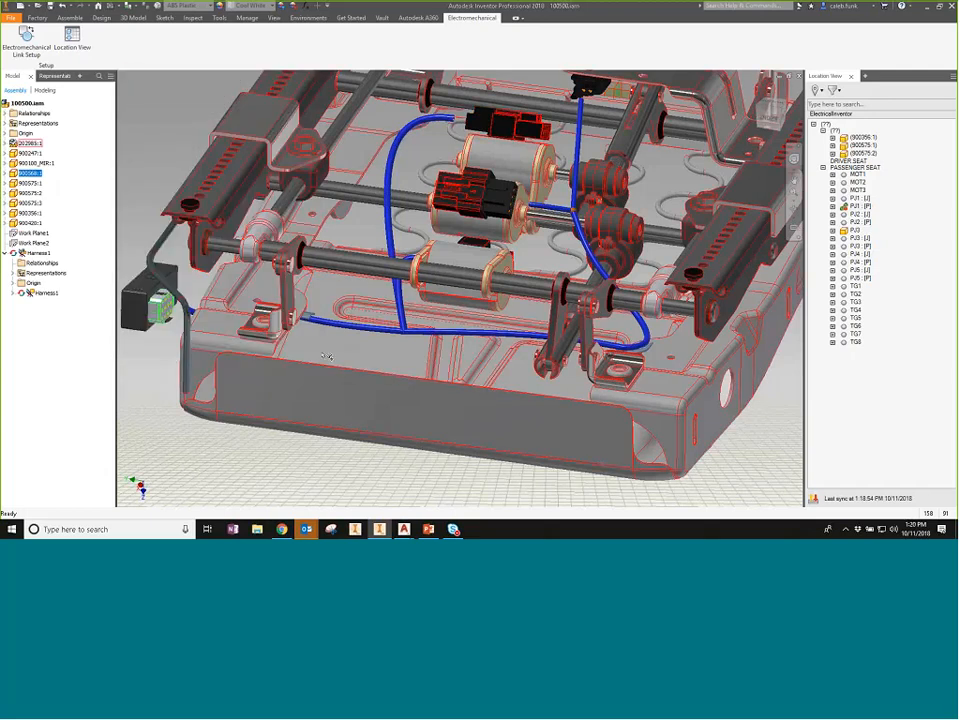
right_click(499, 212)
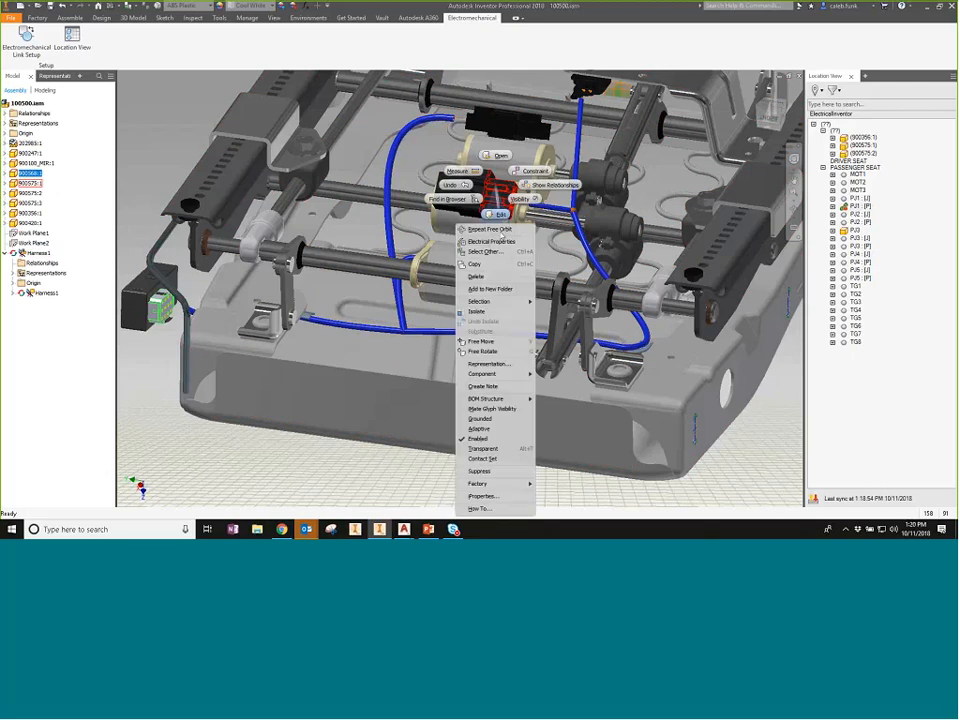
left_click(325, 468)
left_click(325, 468)
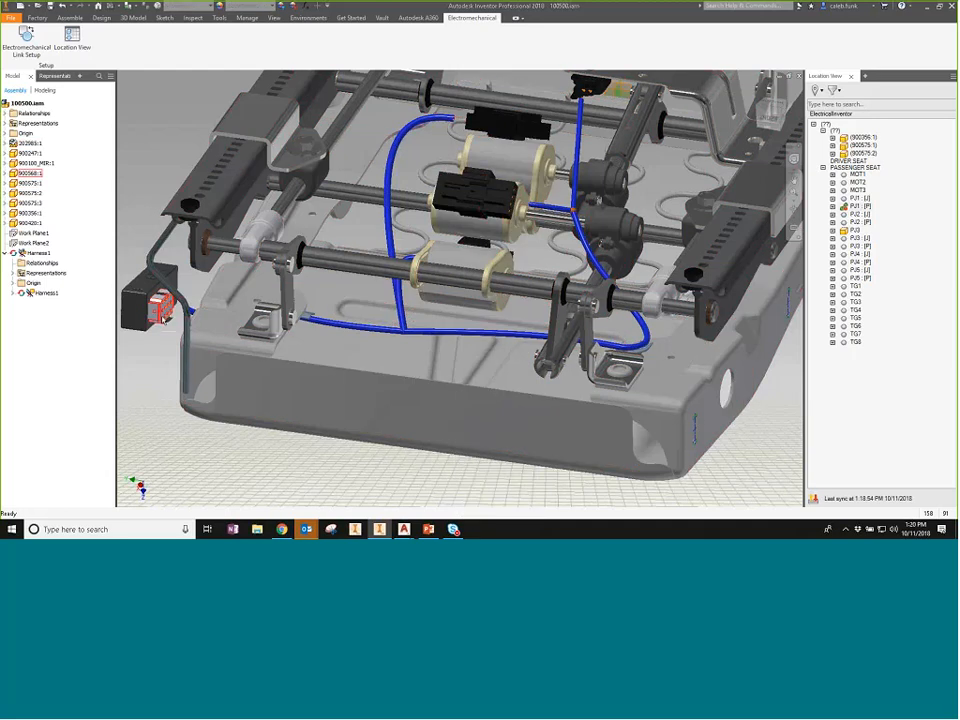
Step: Recheck the electrical properties of connector 900568:1 from the model and accept them as they are
right_click(163, 318)
left_click(160, 228)
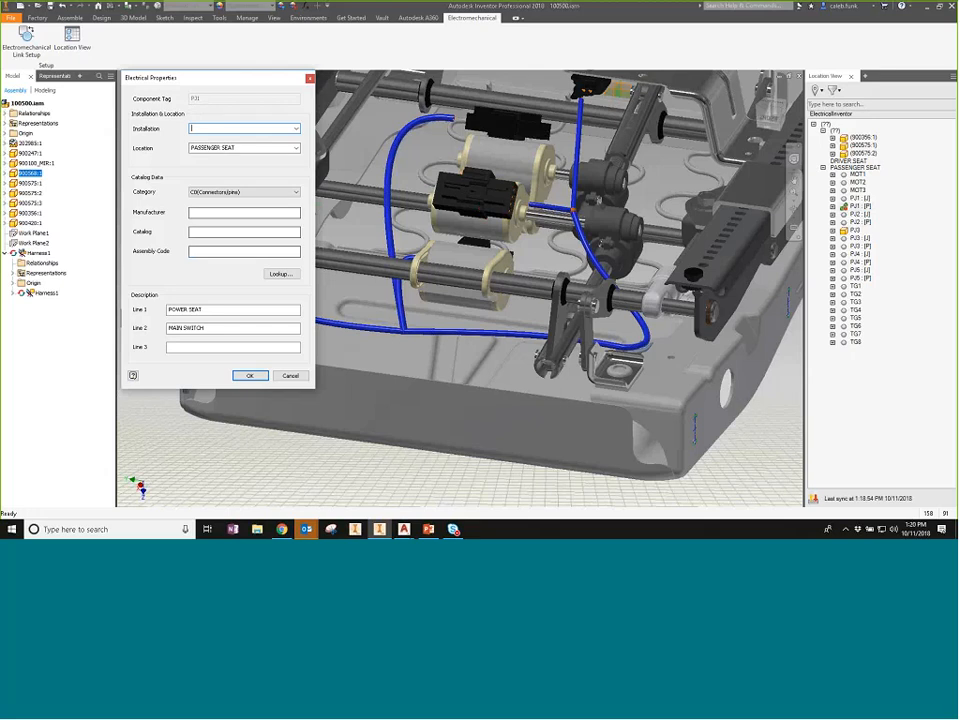
left_click(249, 375)
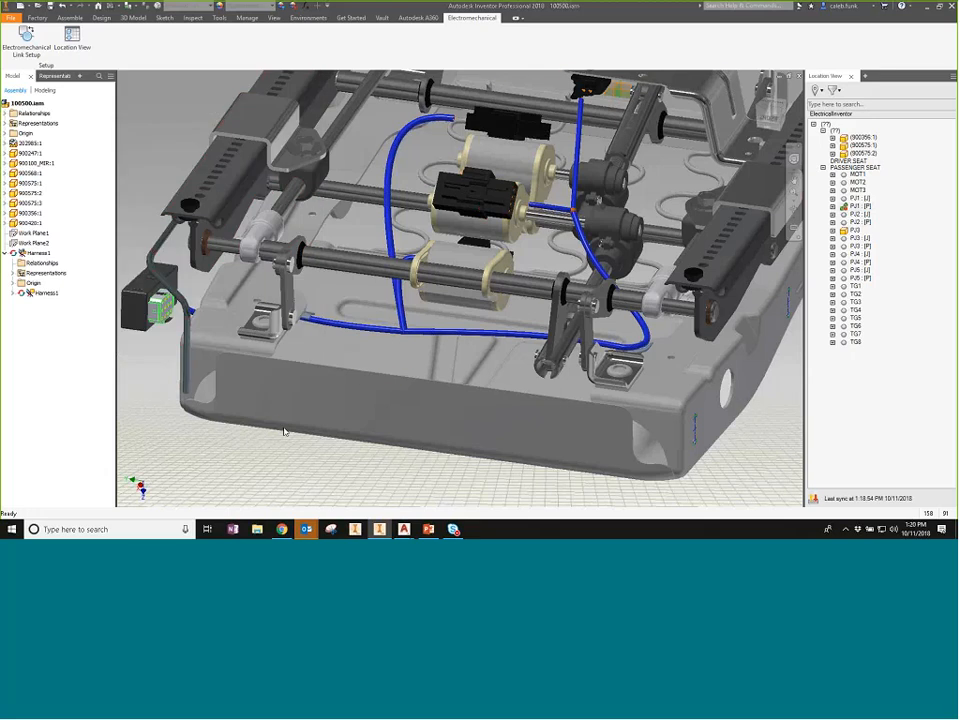
Step: View the electrical properties of connector 900575:3 and close them without changes
left_click(477, 128)
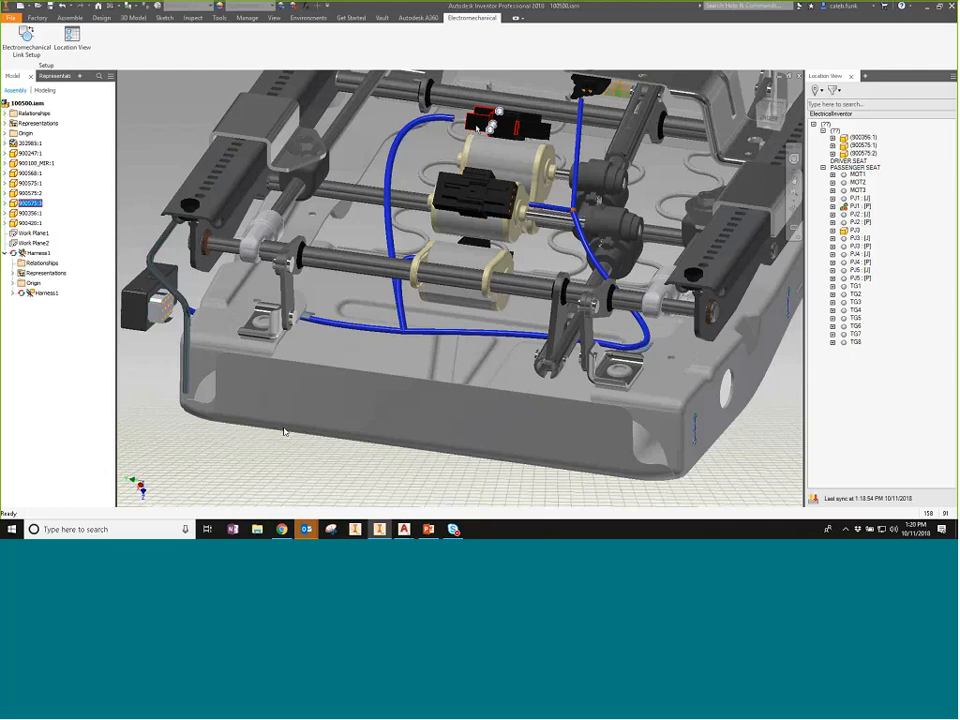
right_click(479, 124)
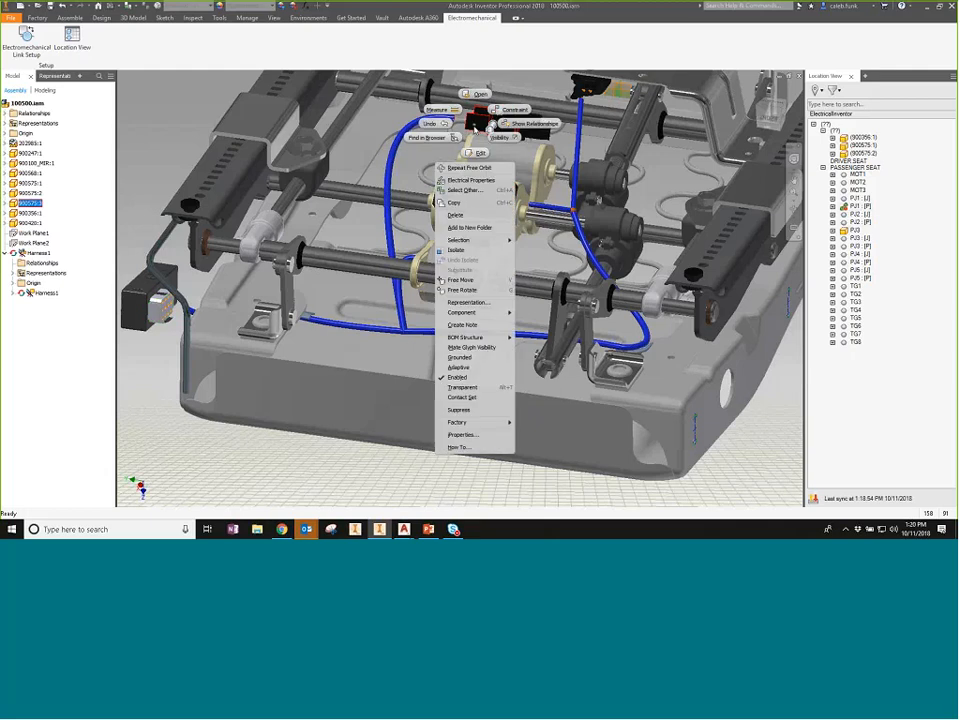
left_click(470, 180)
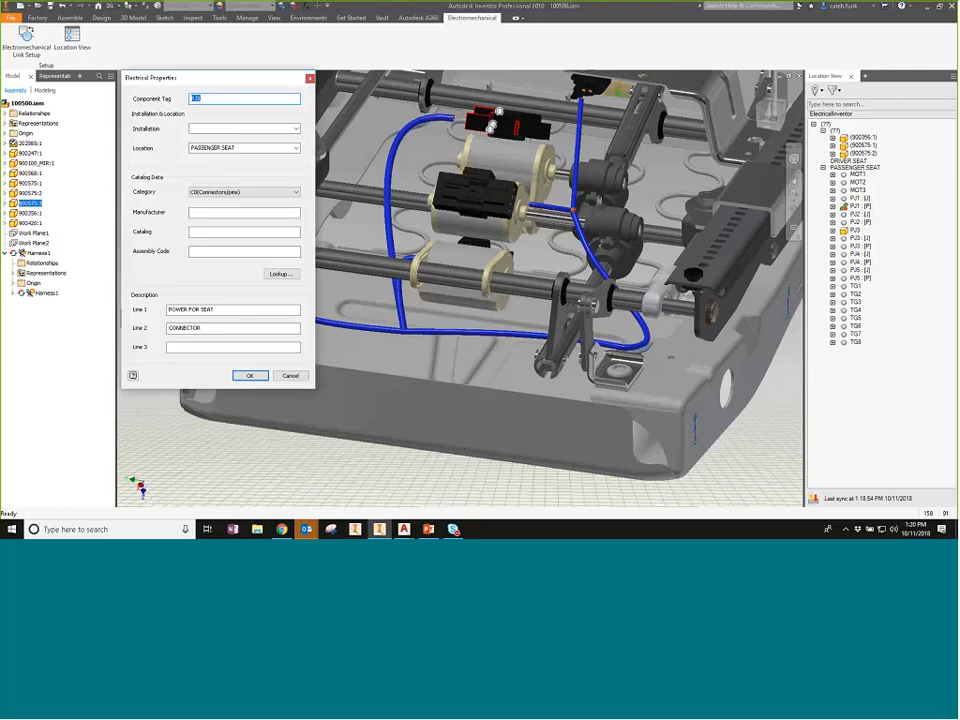
left_click(290, 376)
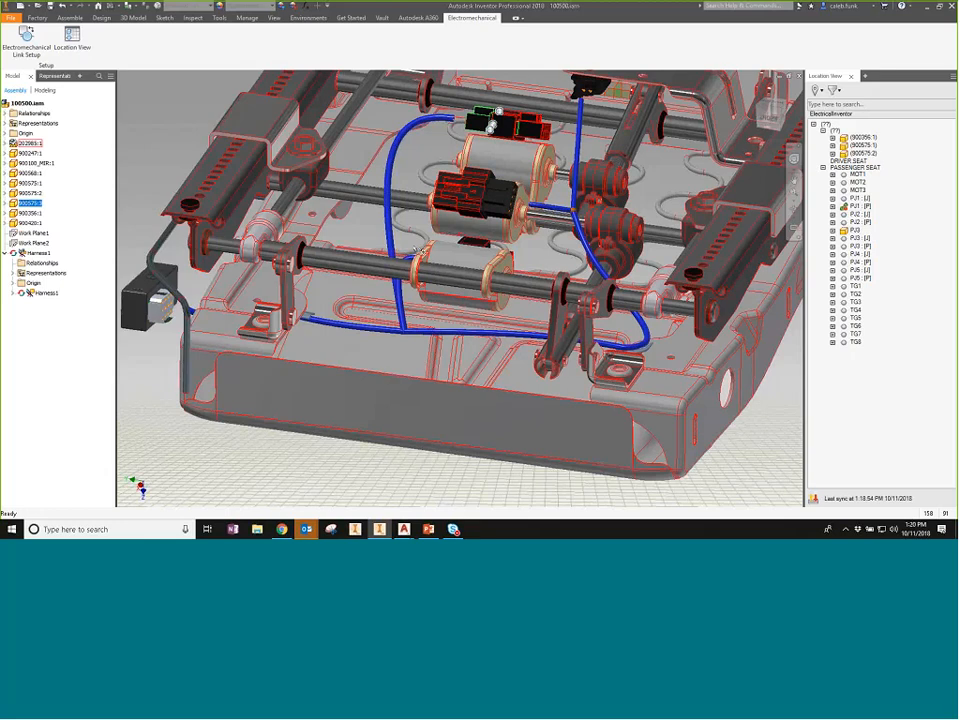
Step: Try to check the electrical properties of connector 900575:1 on the middle seat motor, and cancel without changes
right_click(499, 207)
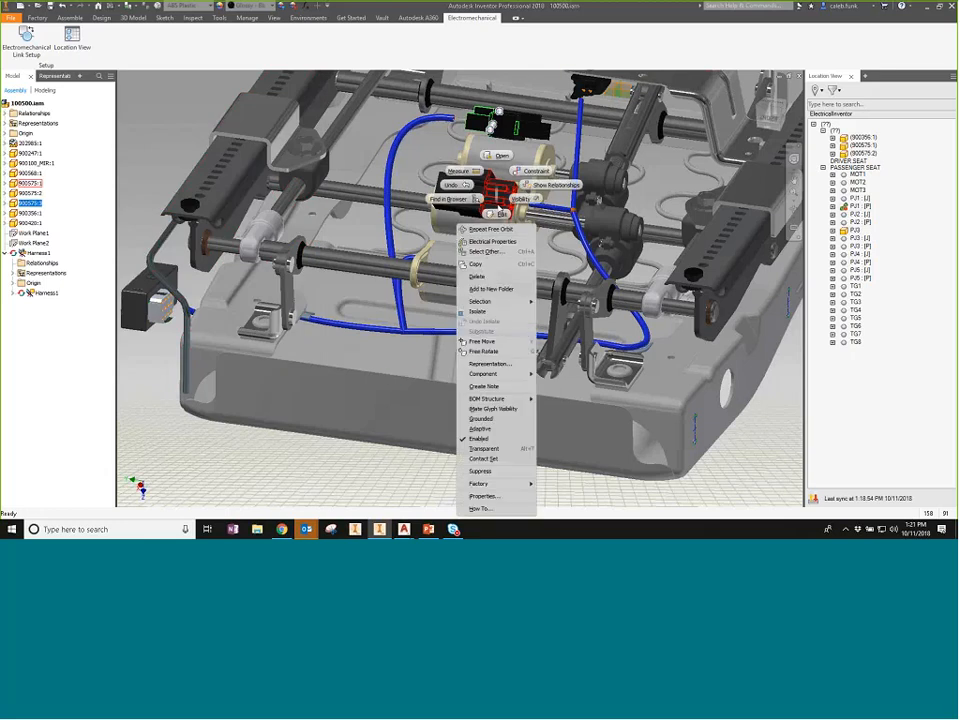
left_click(492, 241)
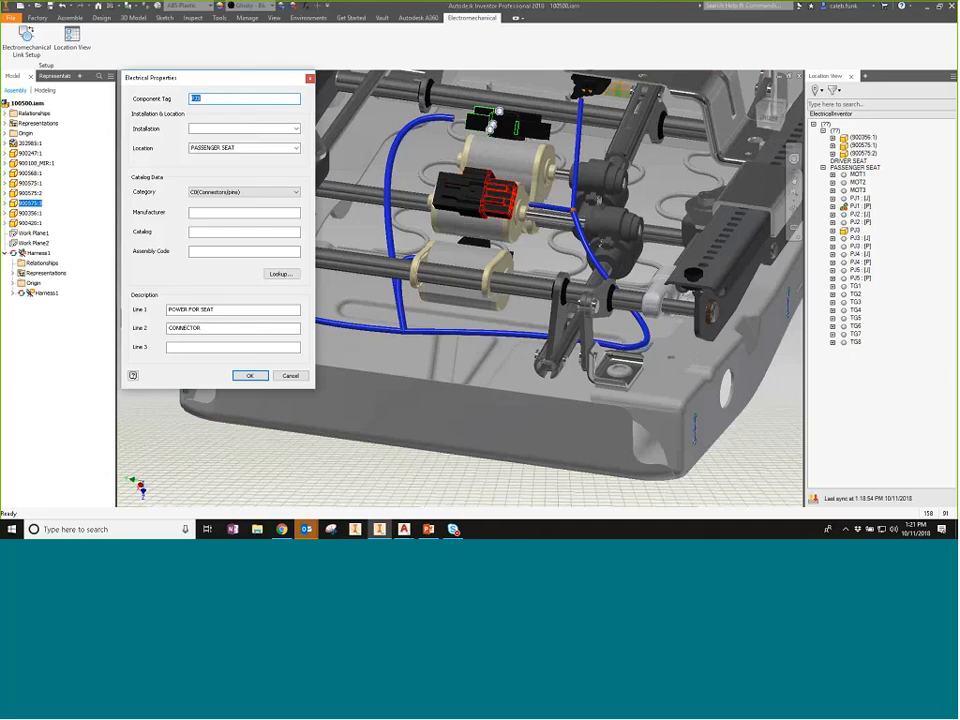
left_click(290, 376)
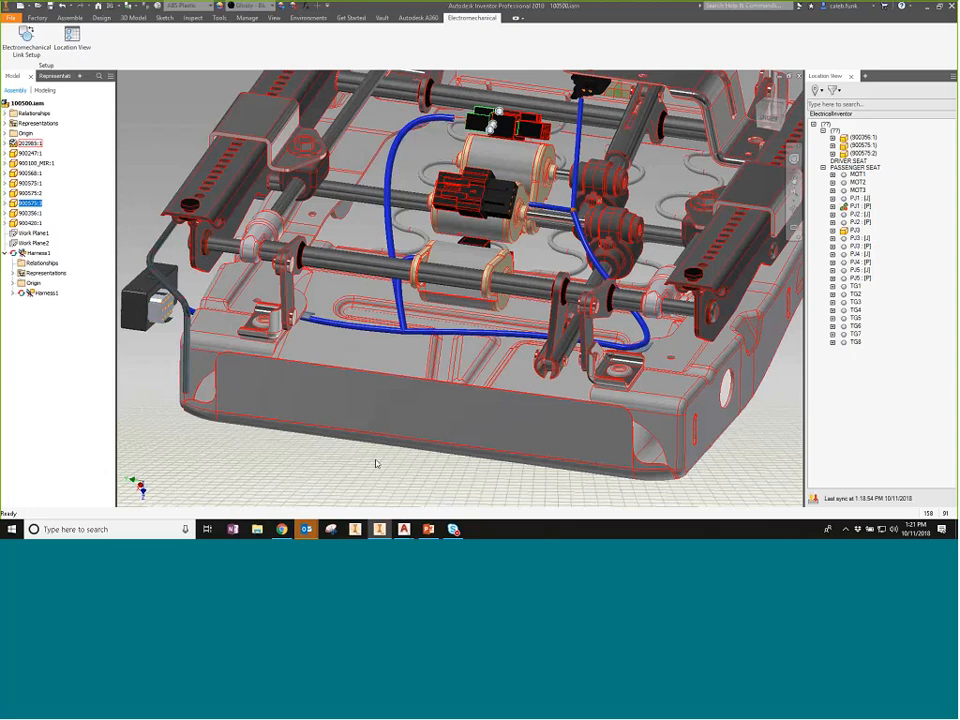
left_click(507, 247)
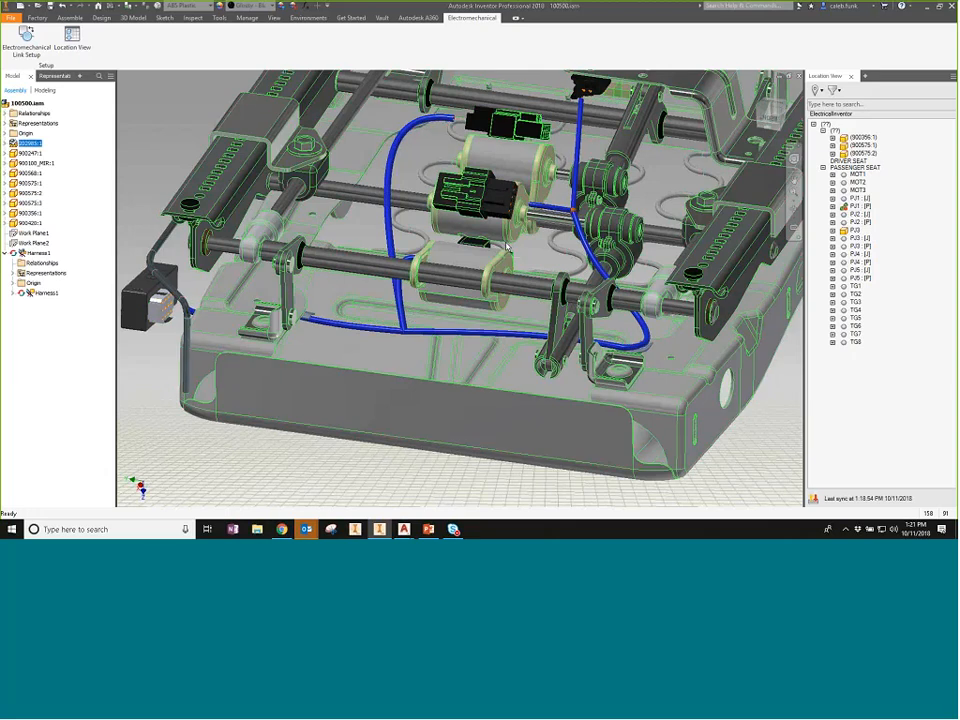
Step: From the electrical properties of connector 900575:1, search the C0 (Connectors/pins) catalog for HARTING "TYPE D" 32PIN, and cancel without choosing a part
double_click(488, 193)
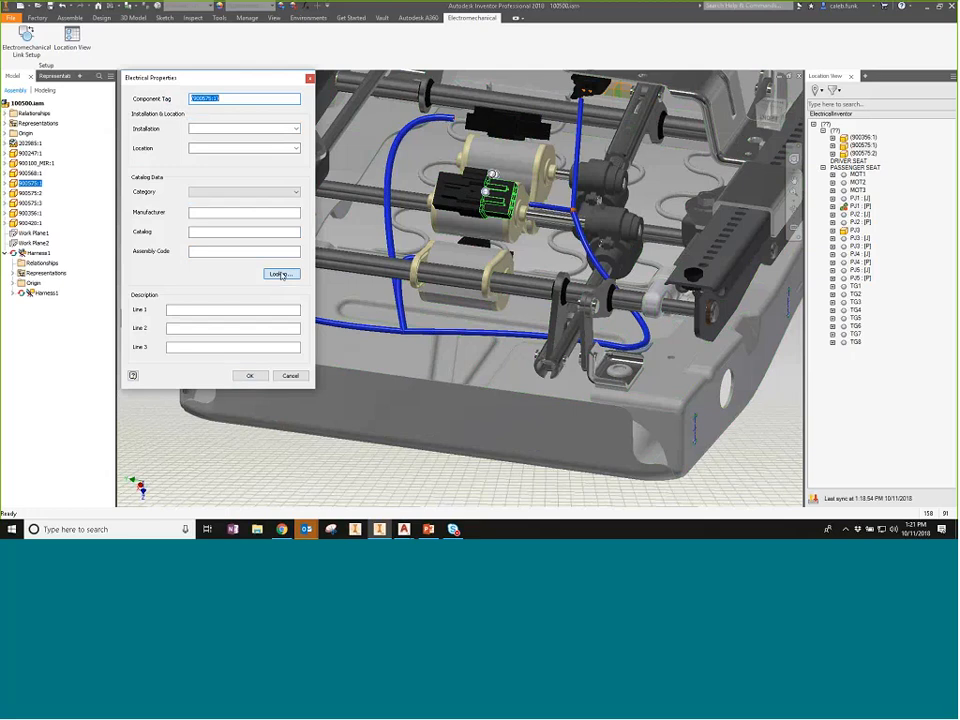
left_click(281, 273)
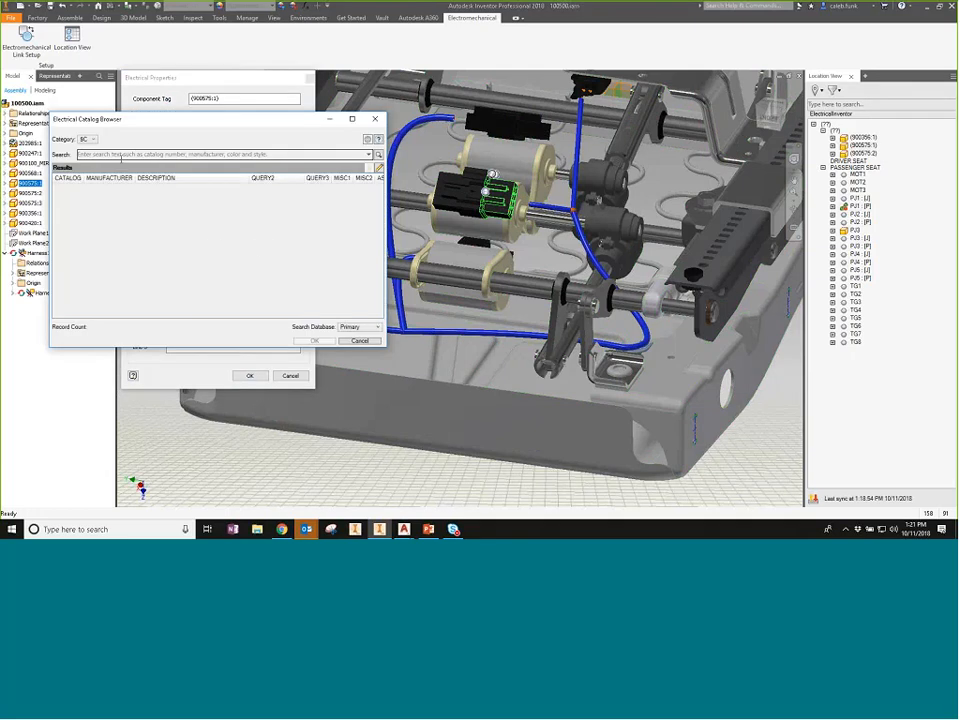
left_click(92, 139)
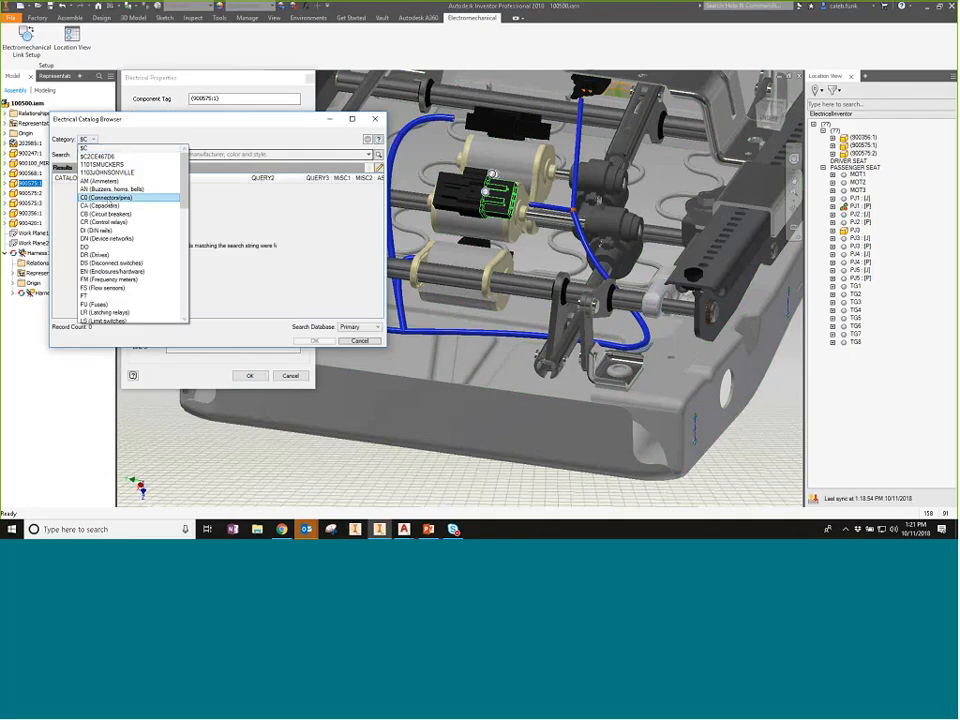
left_click(106, 198)
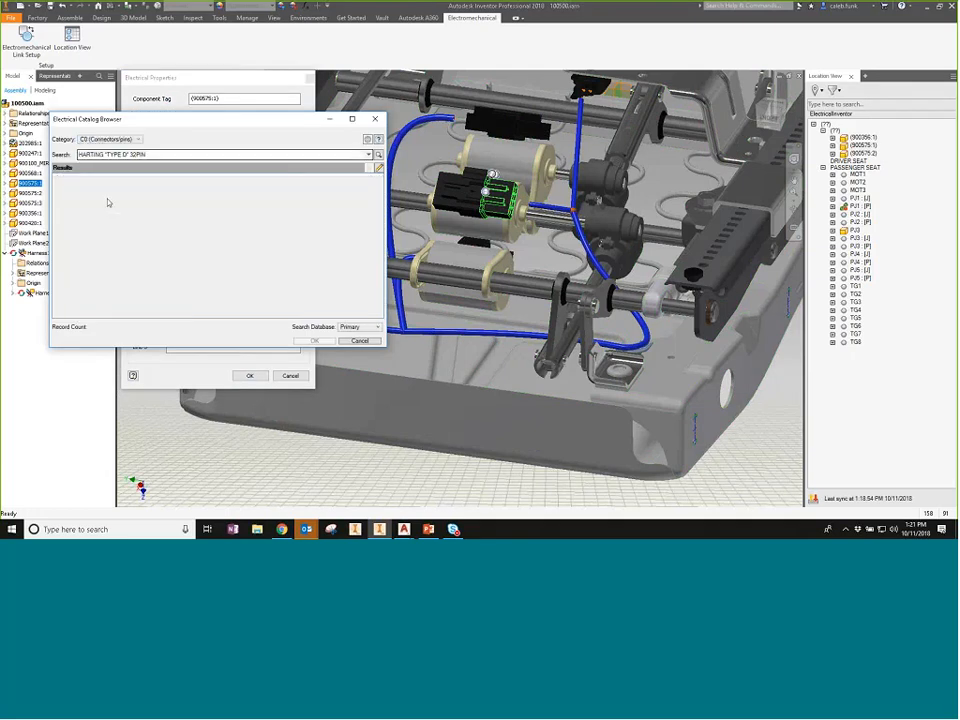
left_click(378, 157)
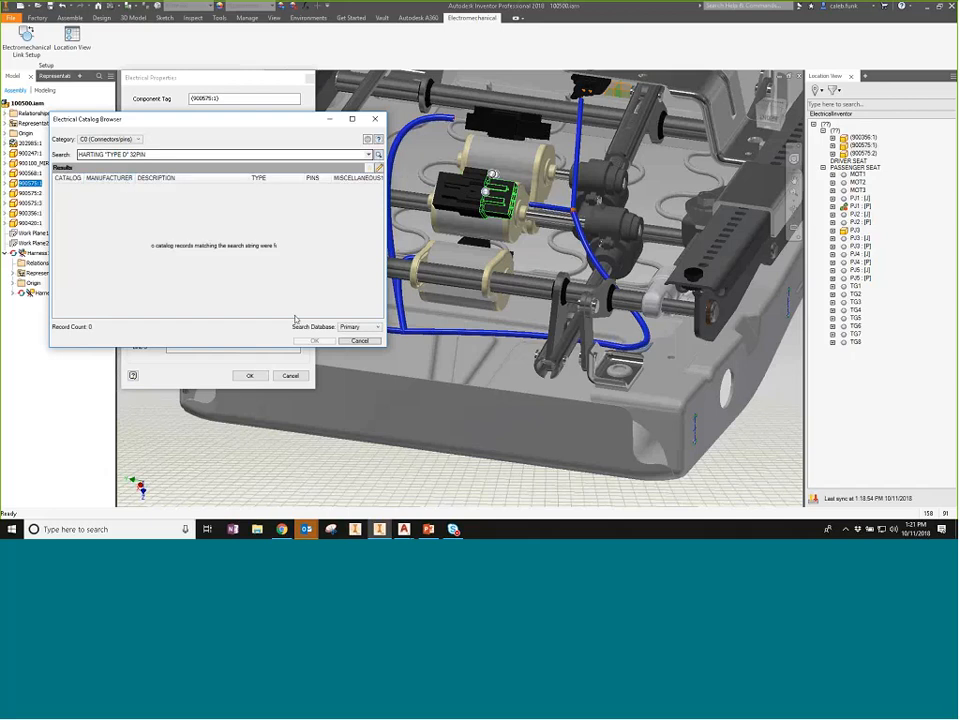
left_click(359, 341)
left_click(290, 376)
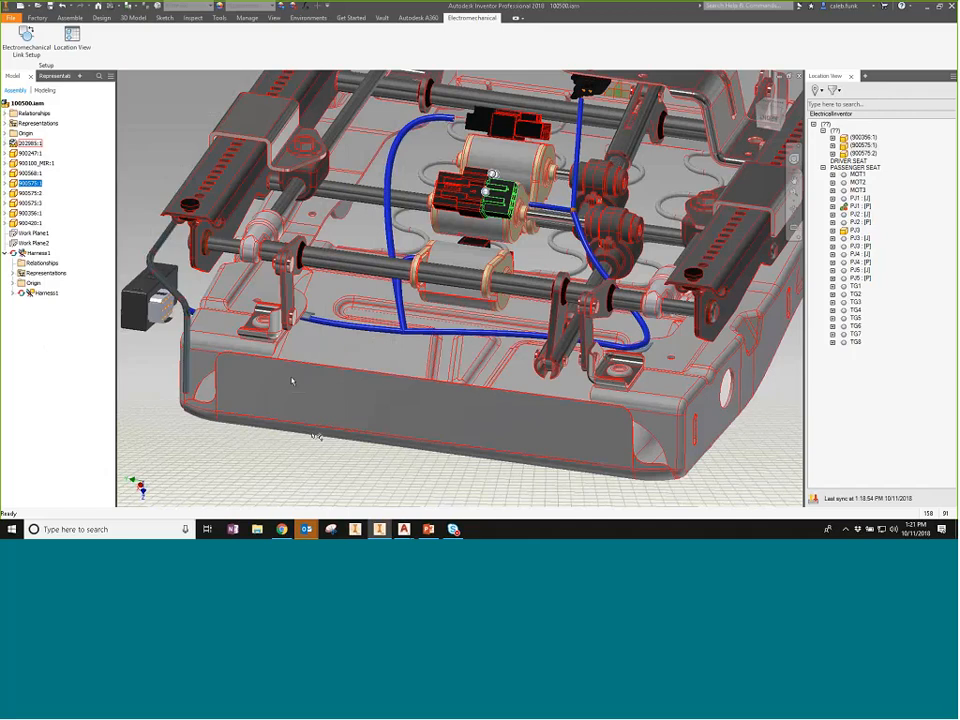
left_click(283, 438)
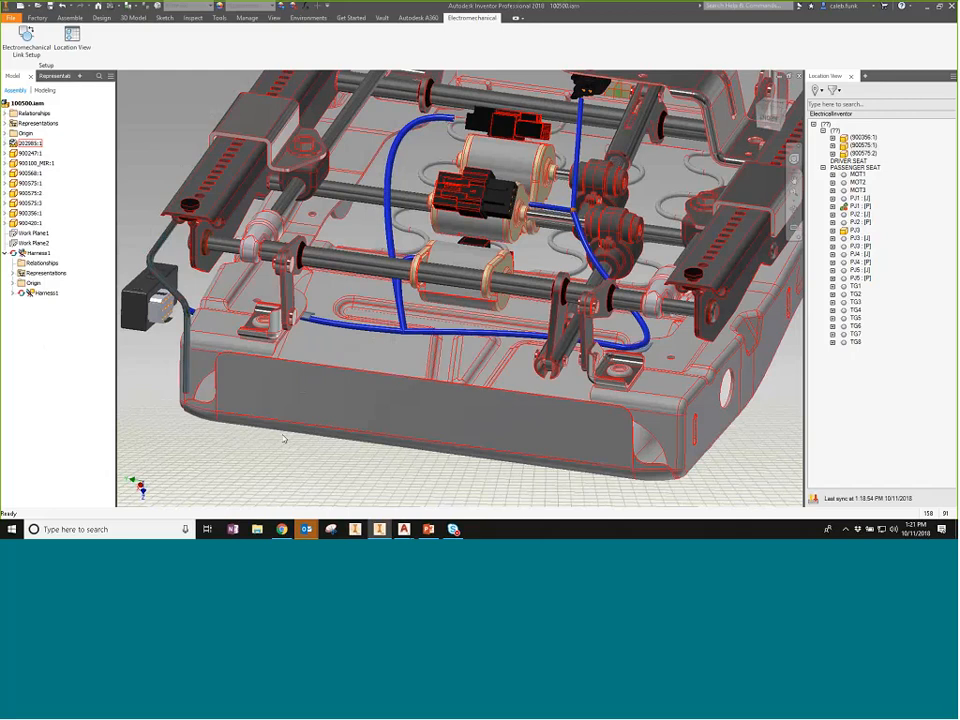
Step: Assign the electrical component PJ3 : [P] to the existing connector 900575:3 in the seat assembly
left_click(488, 126)
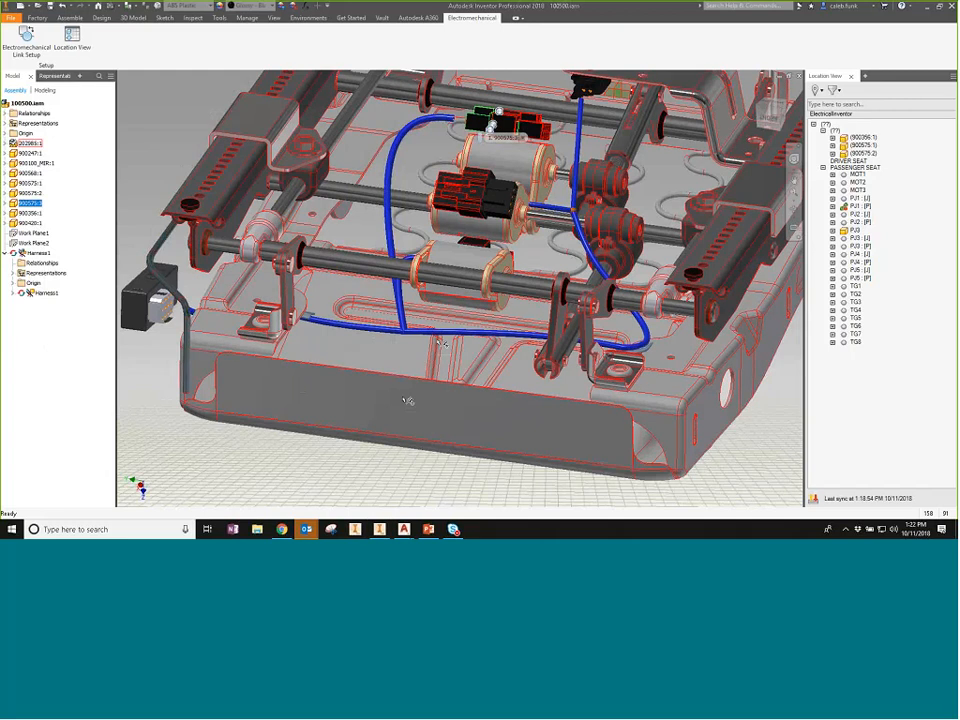
left_click(862, 231)
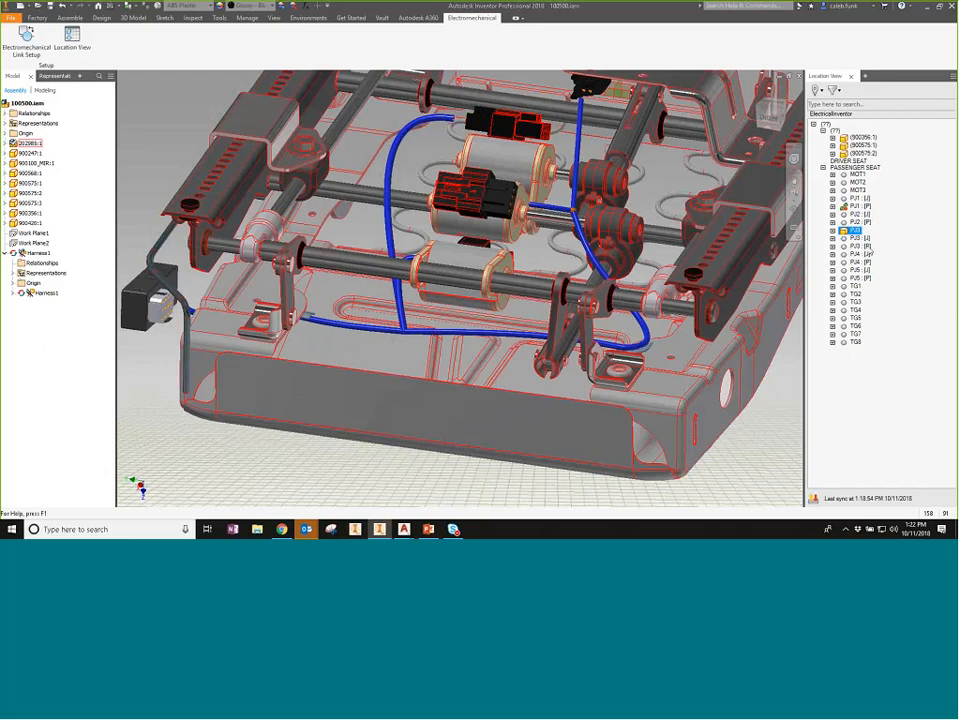
left_click(860, 247)
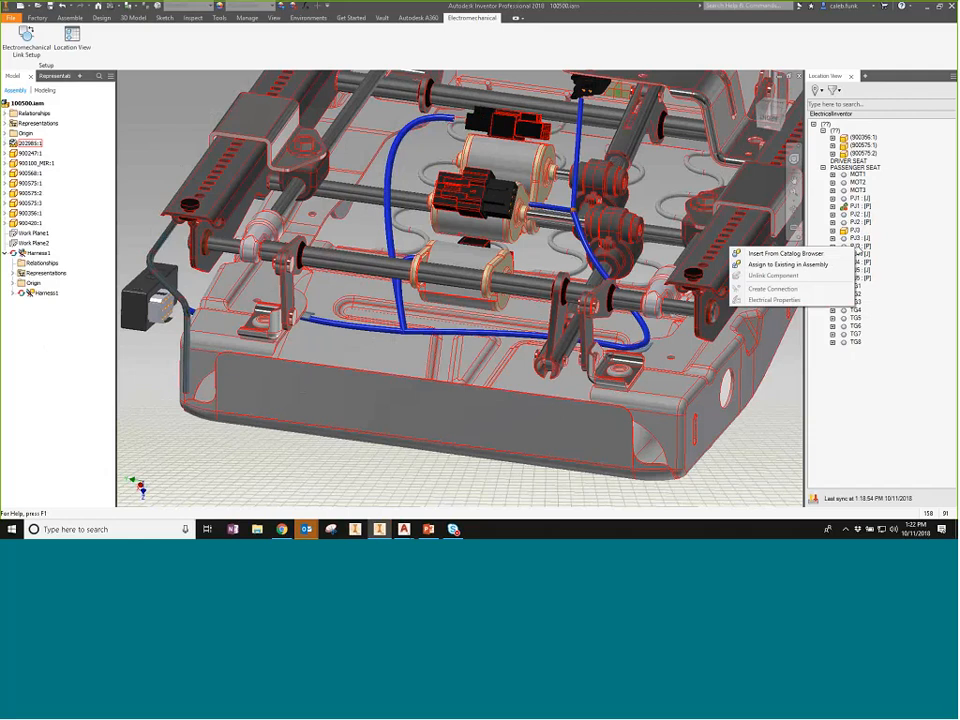
left_click(857, 252)
right_click(857, 252)
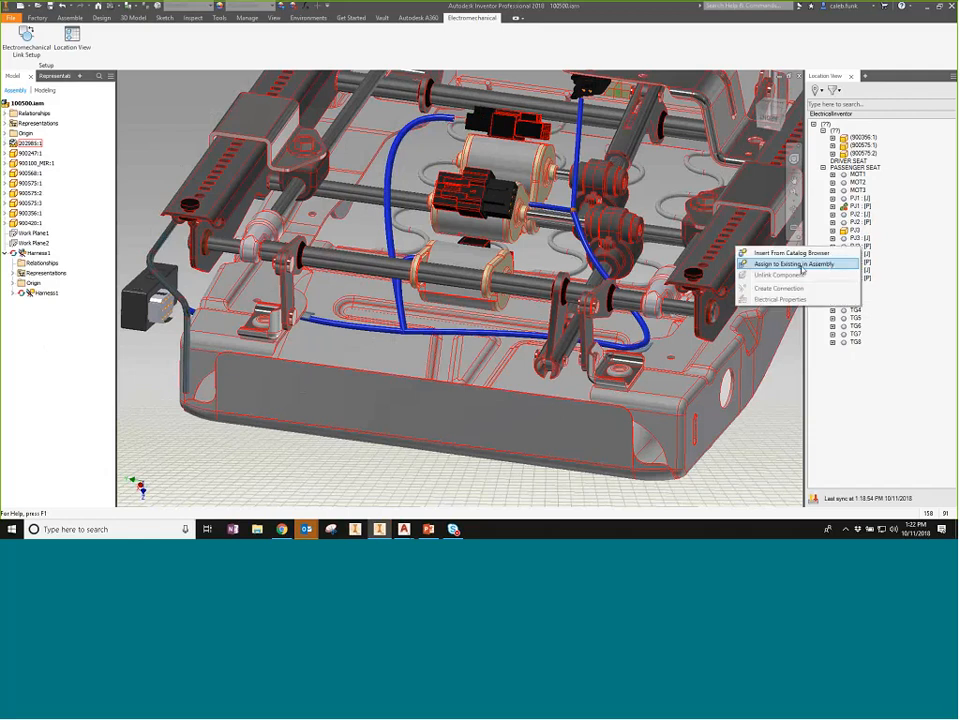
left_click(795, 264)
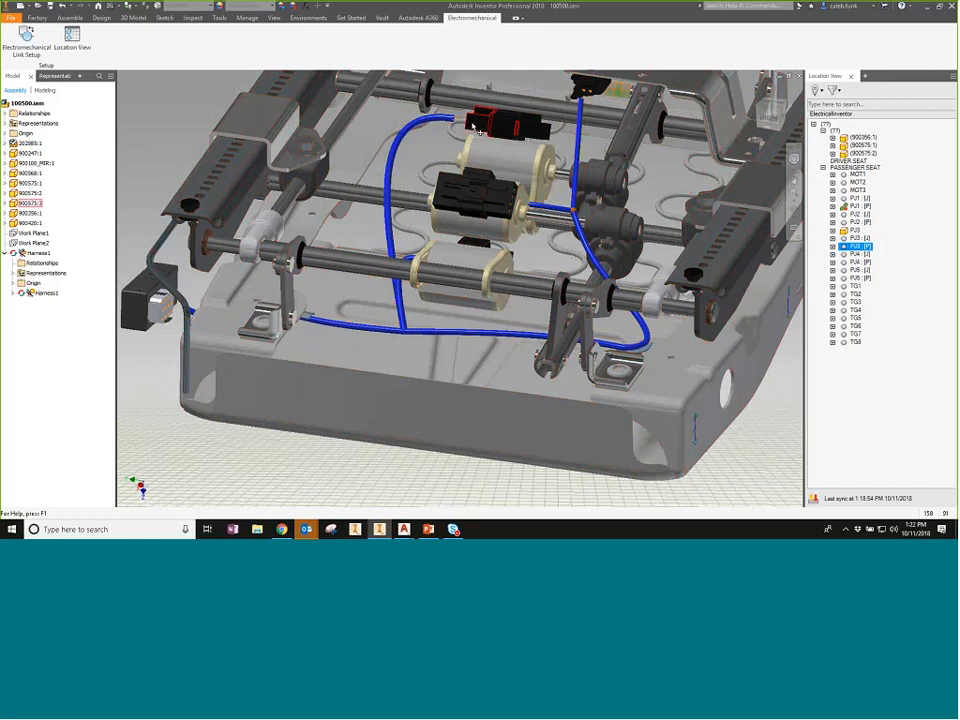
left_click(476, 128)
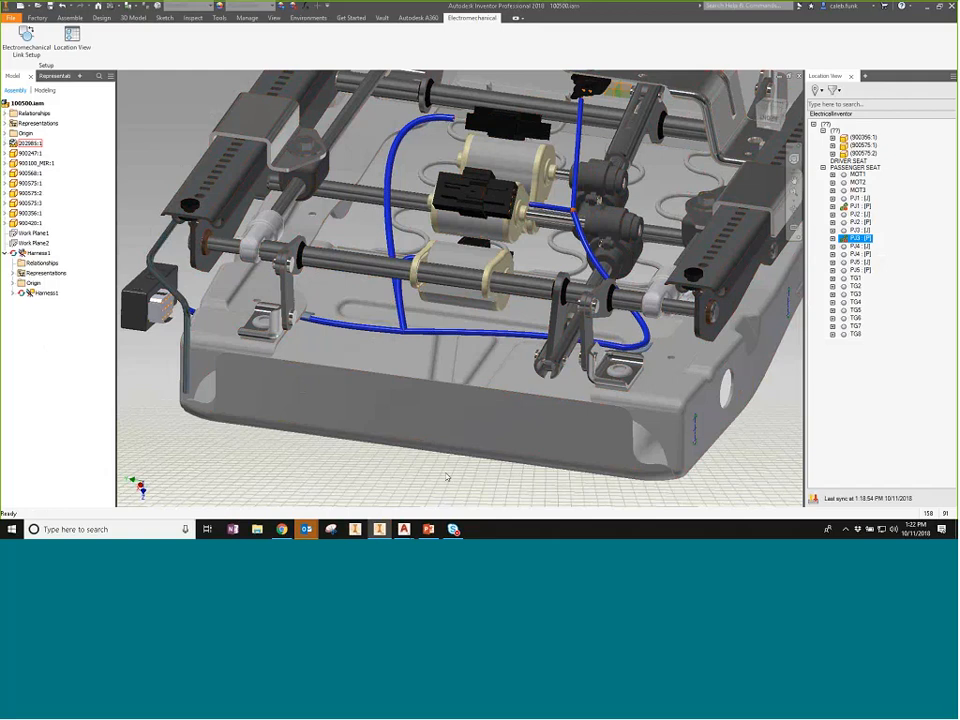
Step: Assign the electrical component PJ2 : [P] to its existing connector in the seat assembly
mouse_move(872, 262)
left_click(866, 223)
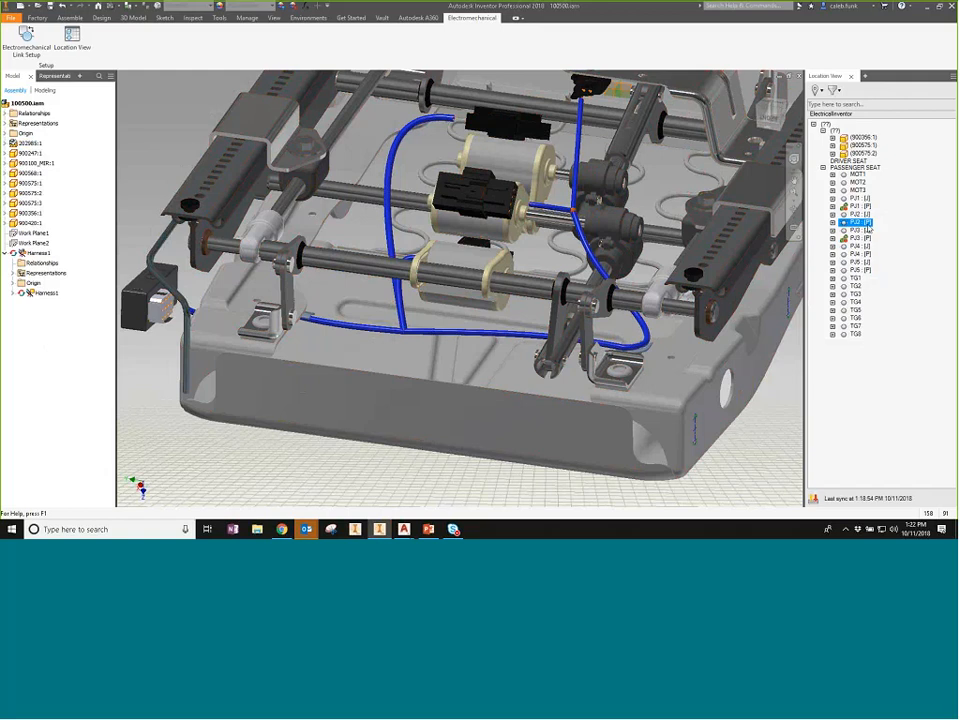
right_click(861, 226)
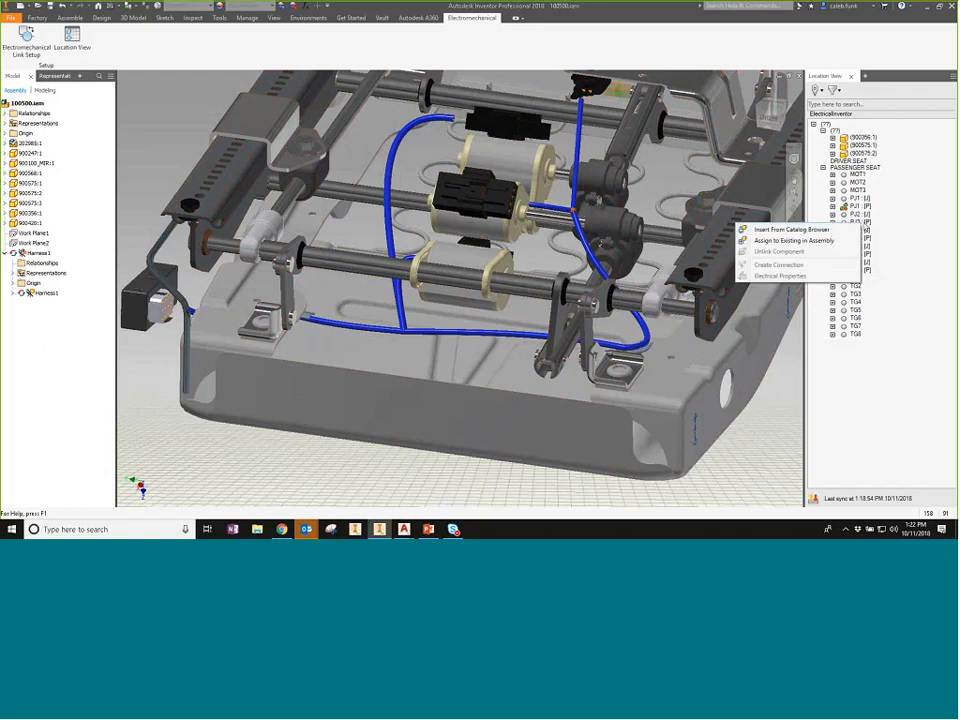
left_click(820, 241)
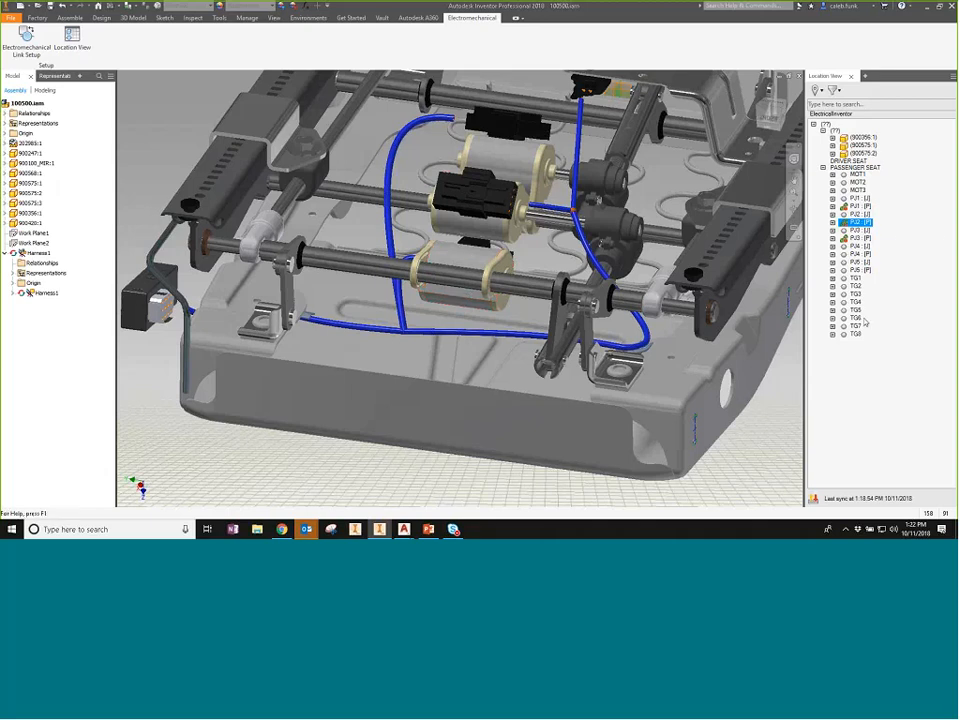
Step: Assign the front vertical adjuster motor component PJ4 : [P] to the existing connector 900575:1 on the middle motor
mouse_move(865, 236)
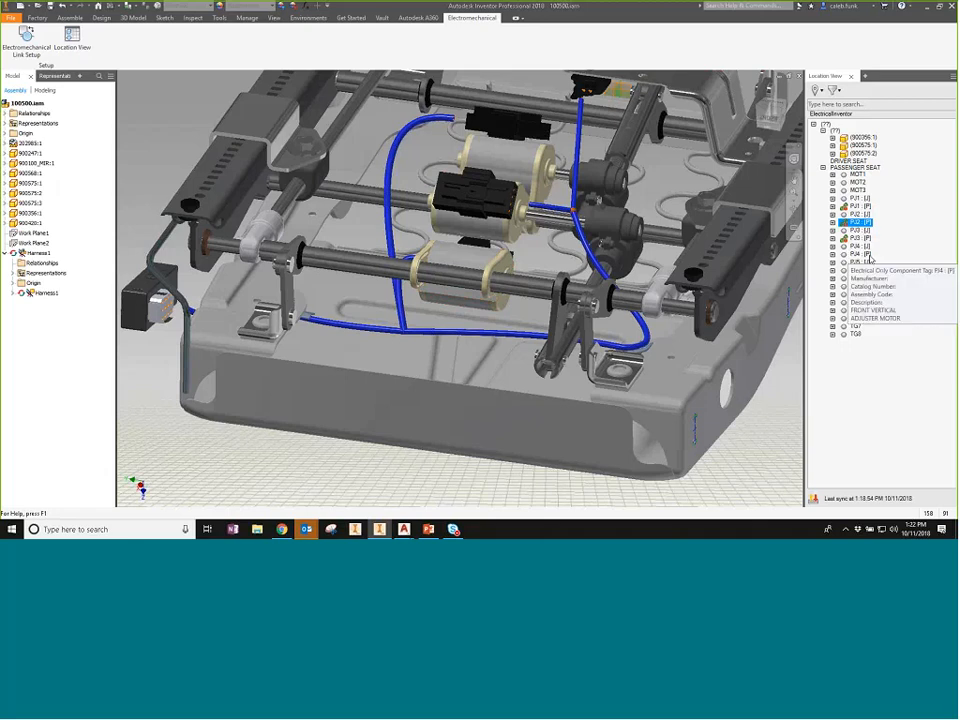
left_click(866, 255)
left_click(865, 263)
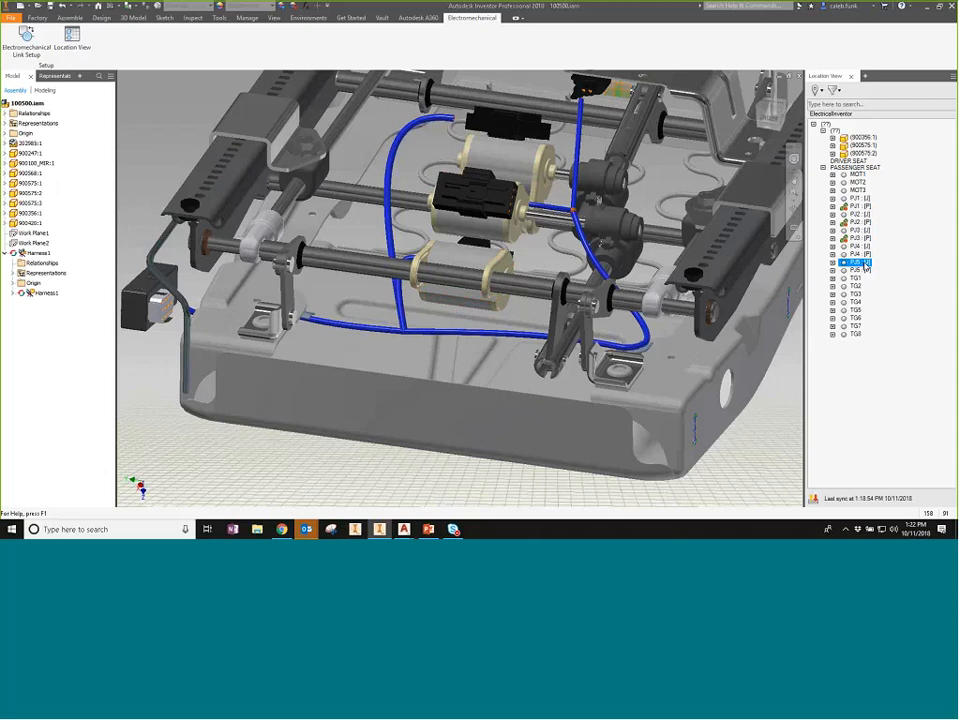
left_click(858, 254)
right_click(855, 262)
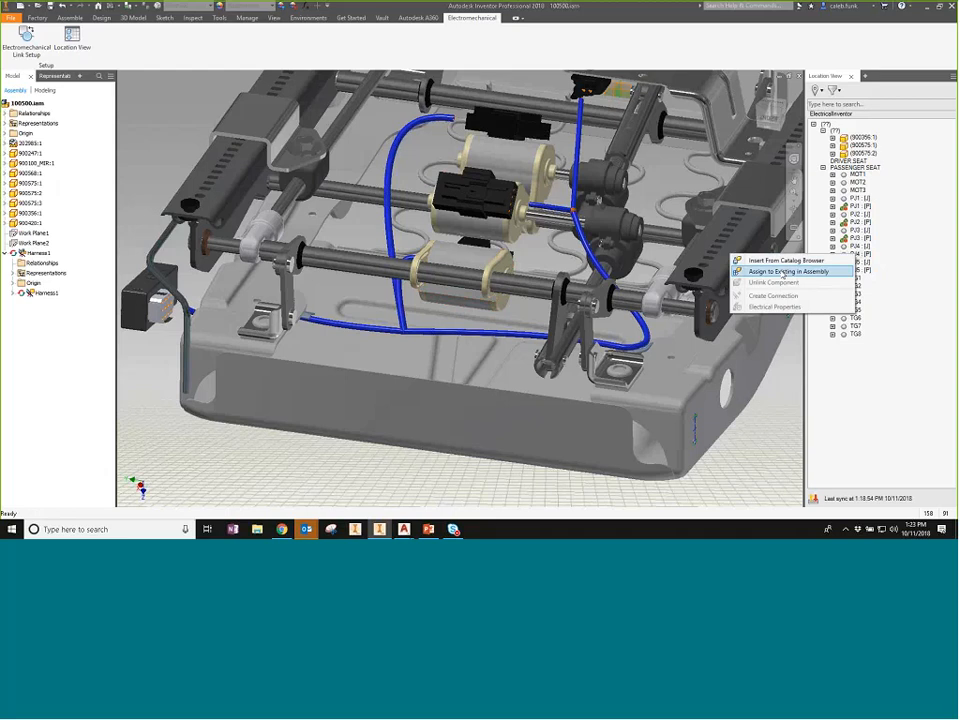
left_click(784, 272)
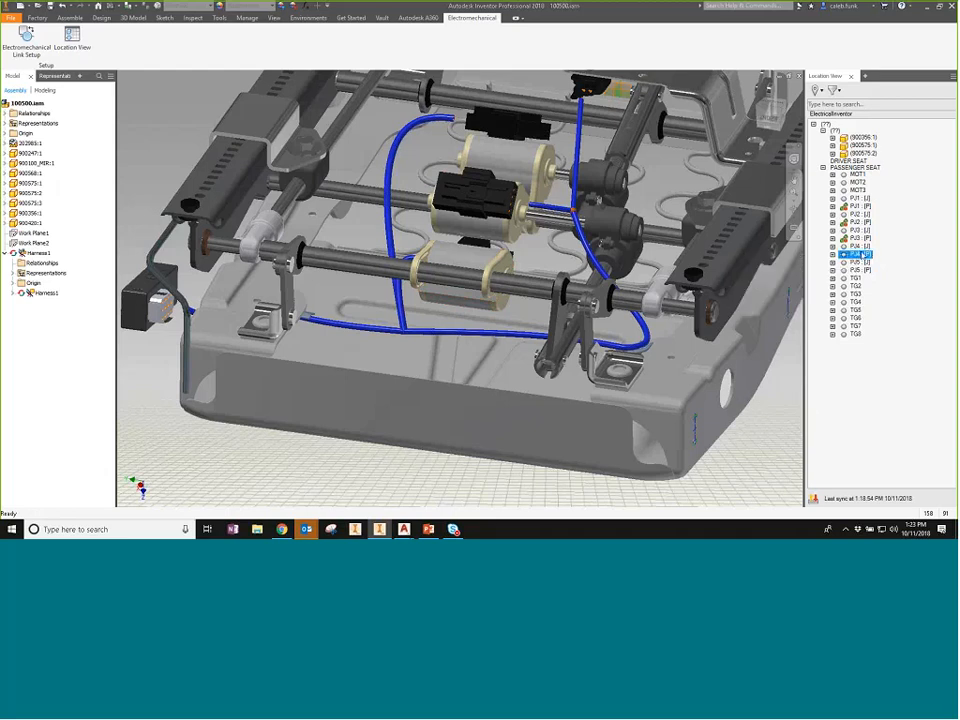
right_click(864, 255)
left_click(790, 267)
left_click(497, 218)
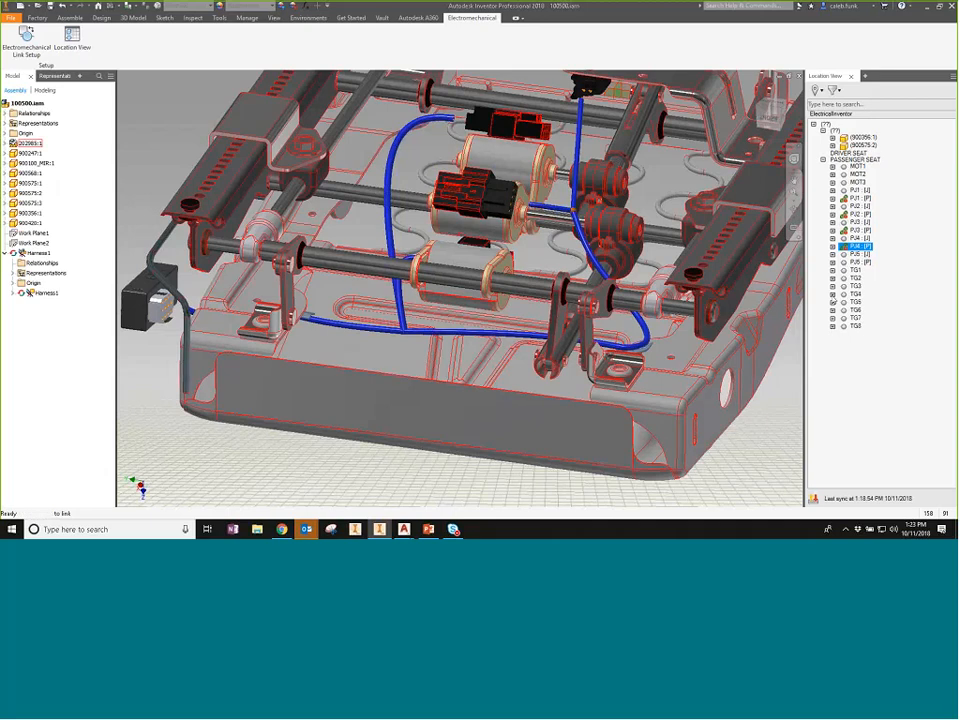
Step: Assign the electrical component PJ5 : [P] to the existing connector 900356:1 in the seat assembly
left_click(870, 264)
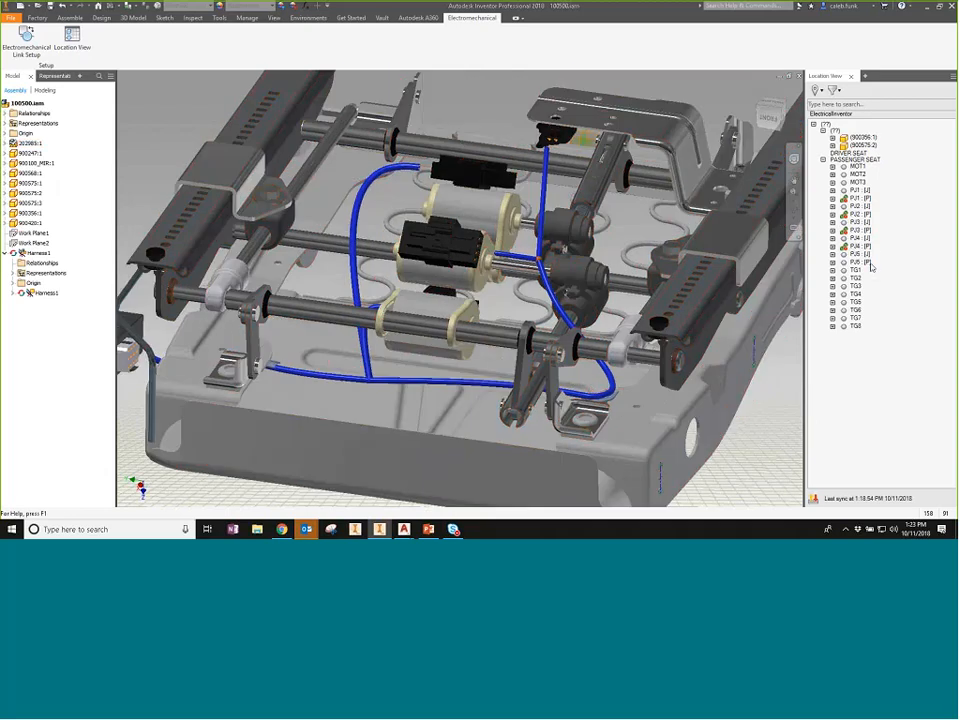
right_click(870, 264)
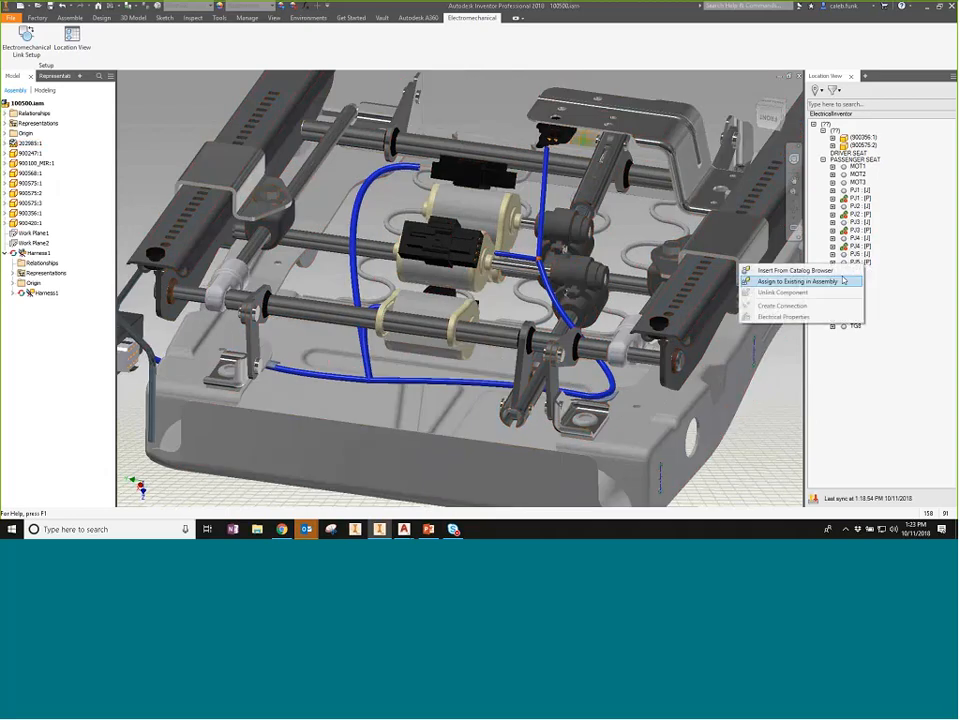
left_click(775, 281)
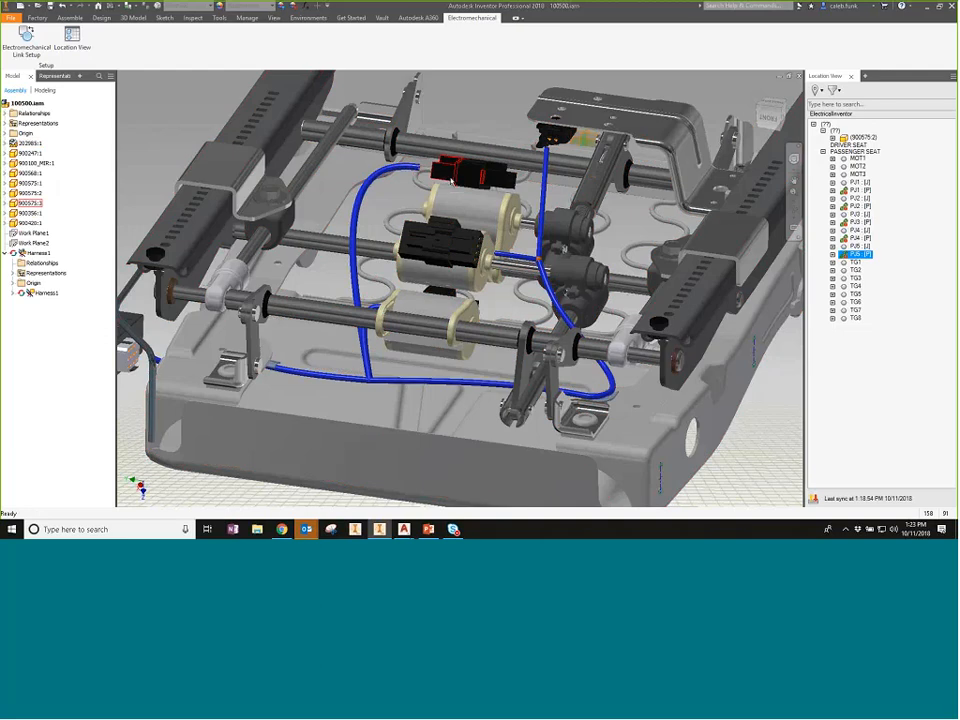
Step: Review the electrical properties of the linked connector 900575:3 and accept them as they are
right_click(447, 178)
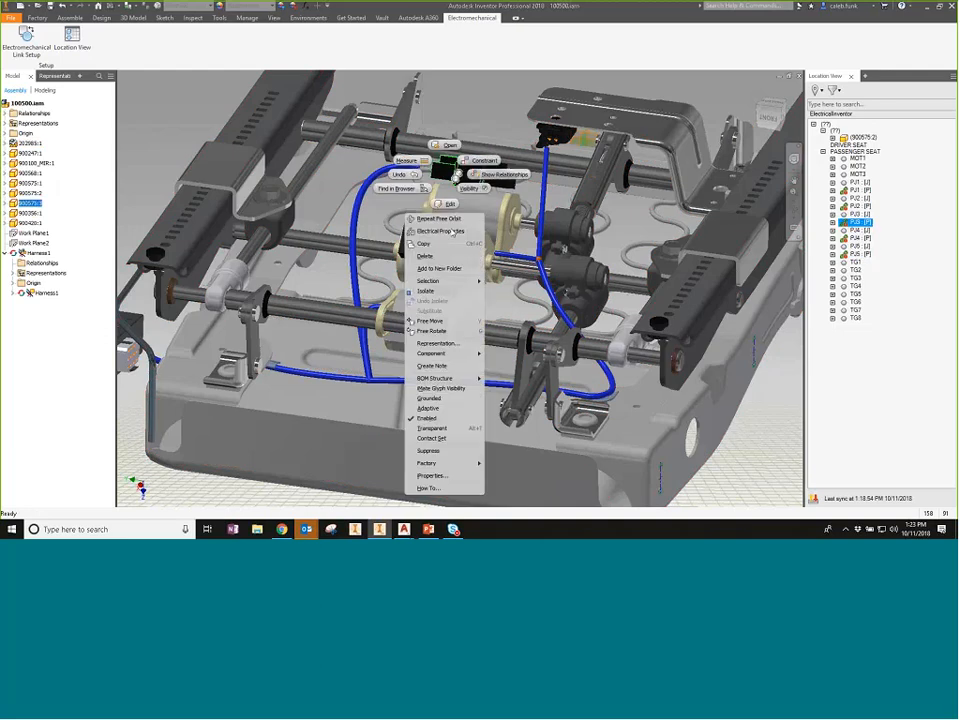
left_click(452, 231)
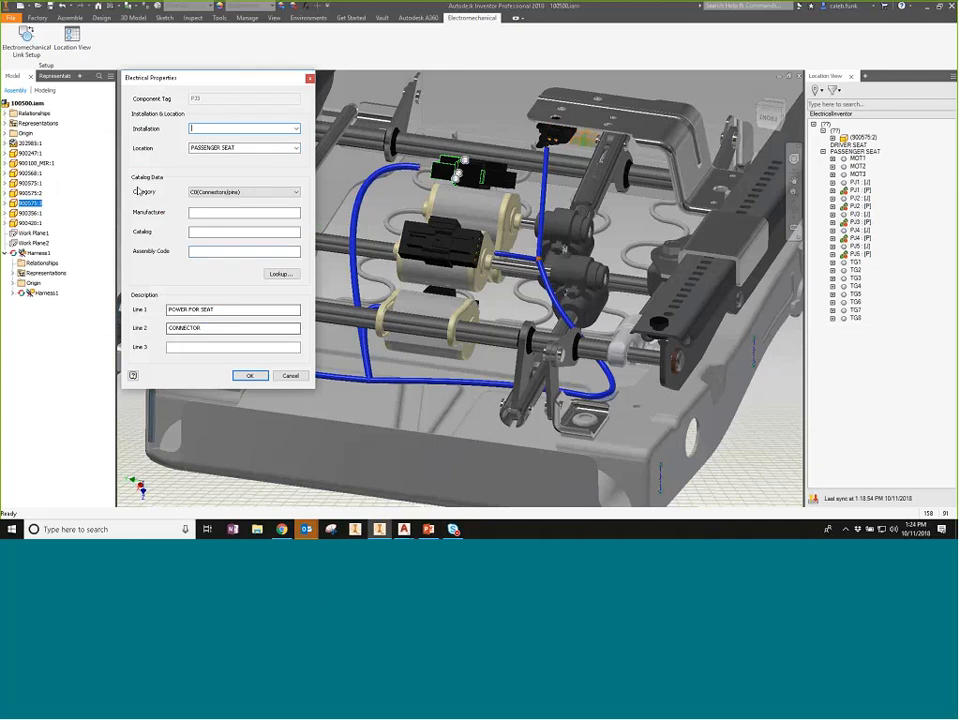
left_click(251, 375)
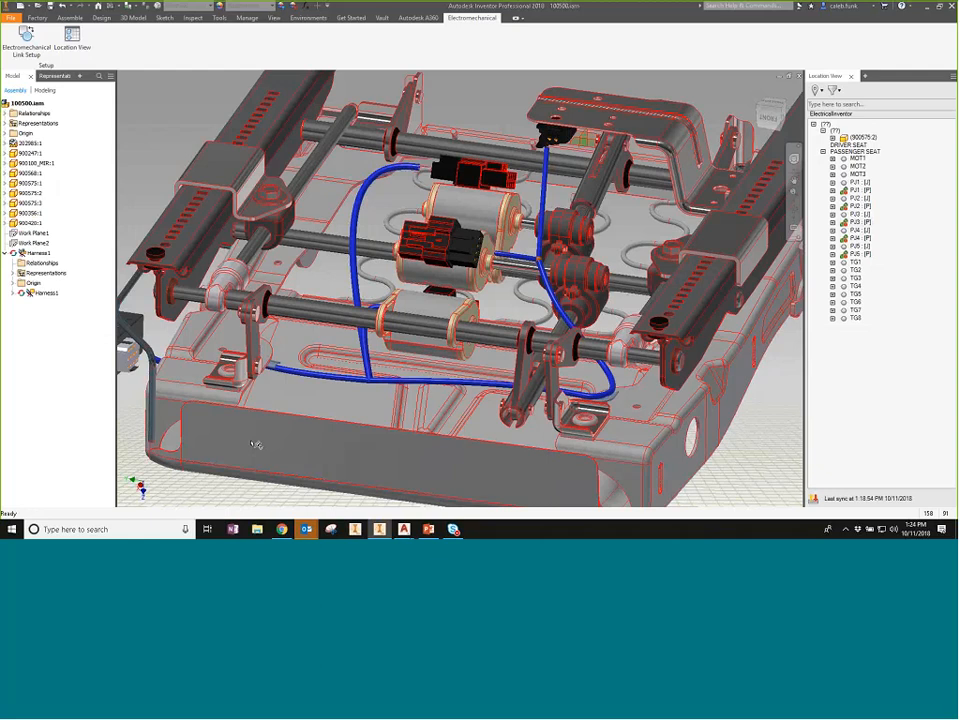
Step: Review the 900501 schematic in AutoCAD Electrical with the connection details hidden, and return to the Inventor seat assembly
scroll(255, 444, "up", 5)
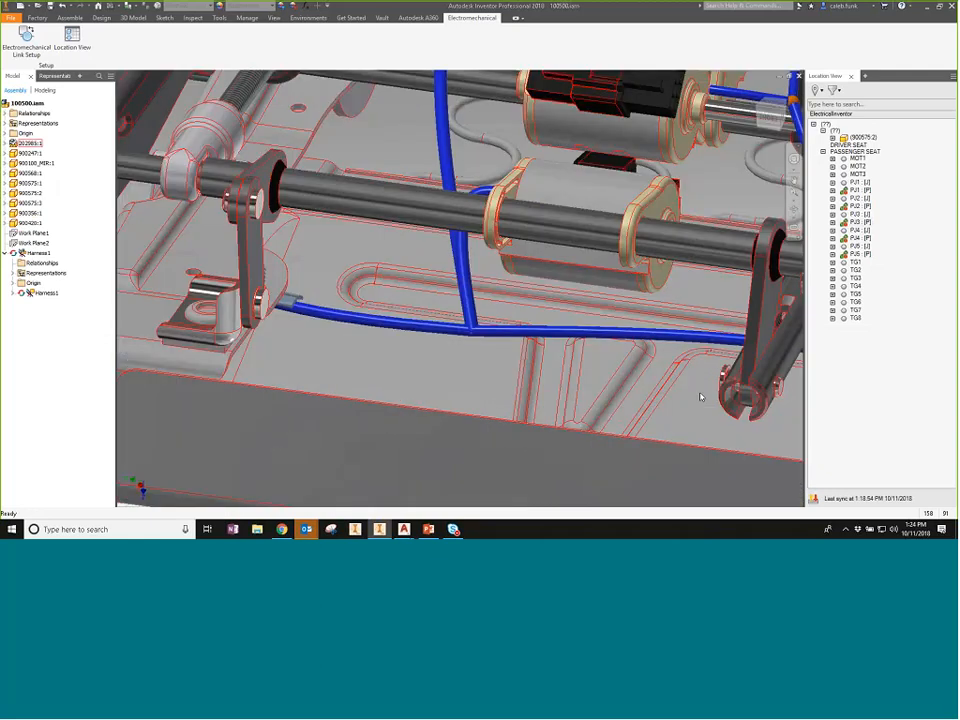
scroll(701, 397, "down", 5)
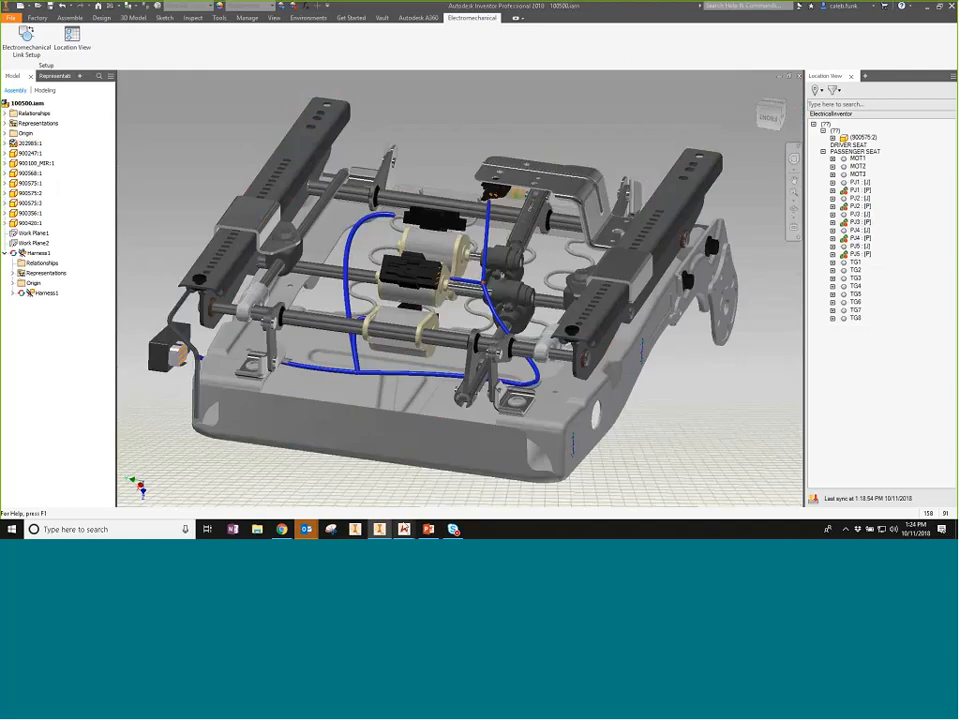
mouse_move(404, 529)
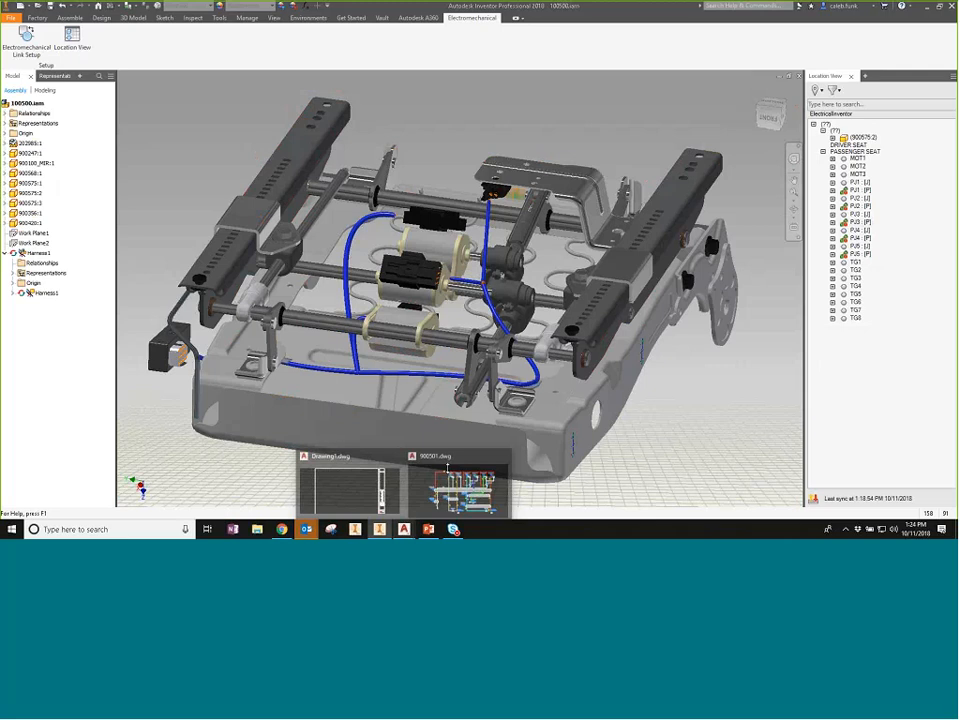
left_click(447, 467)
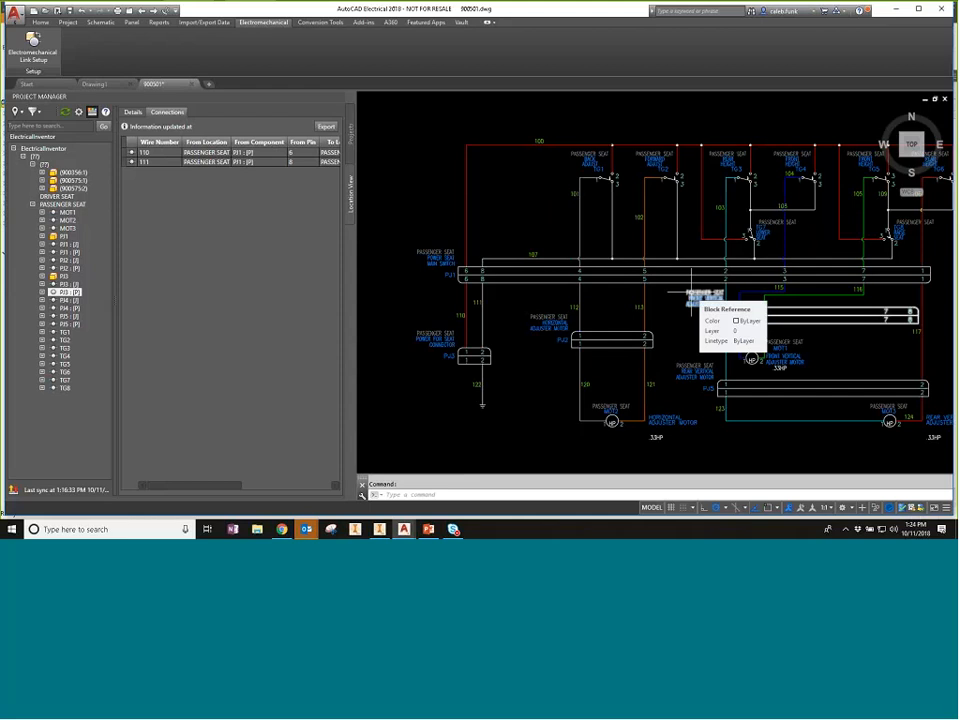
left_click(92, 112)
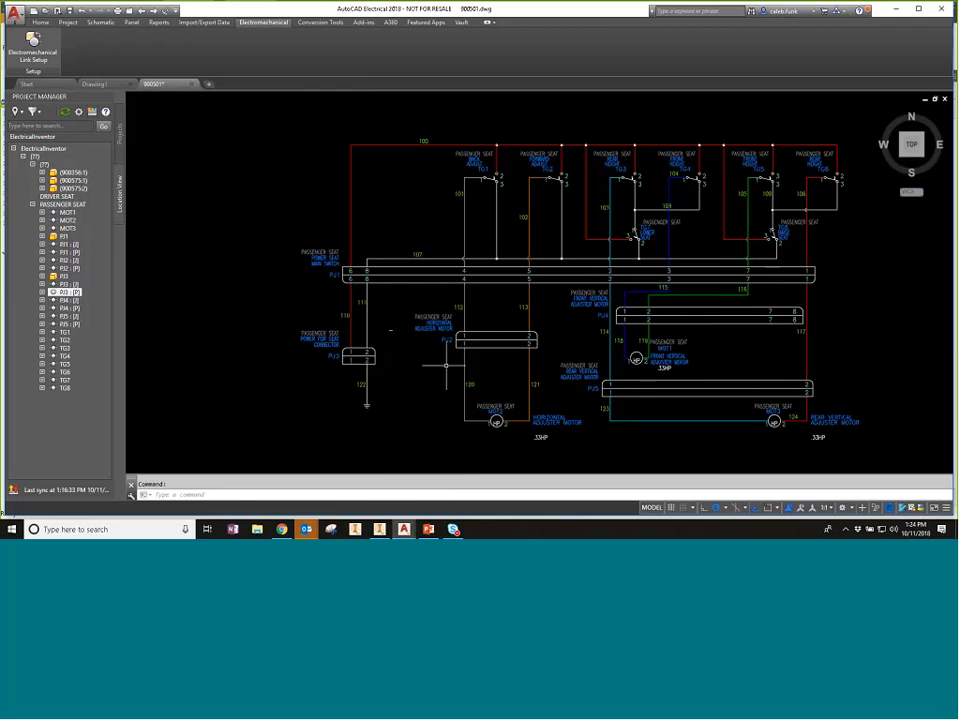
mouse_move(380, 529)
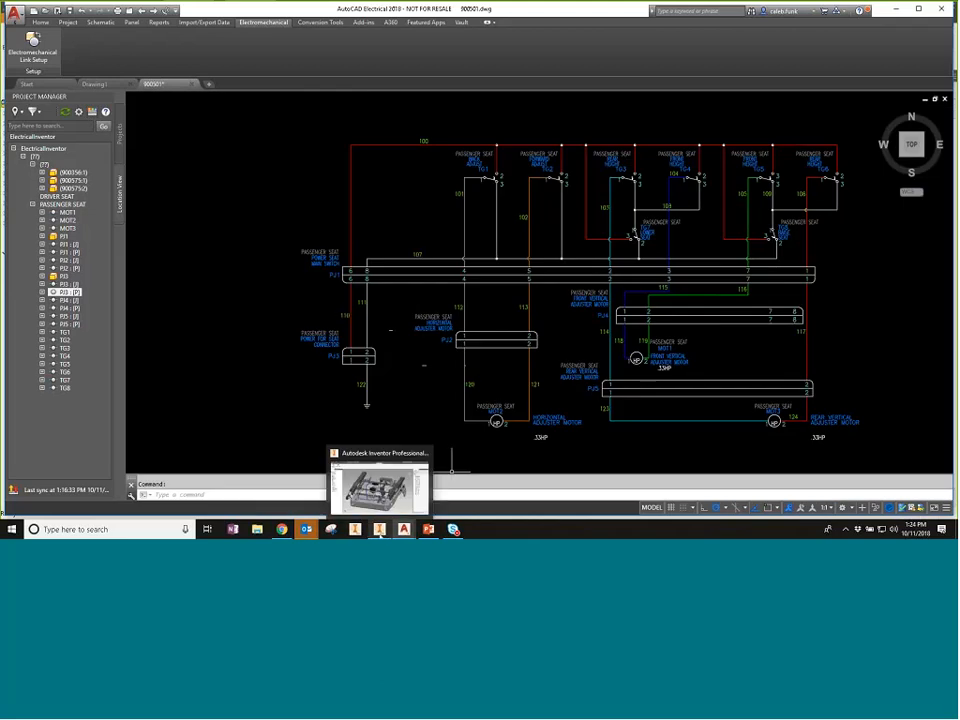
left_click(378, 488)
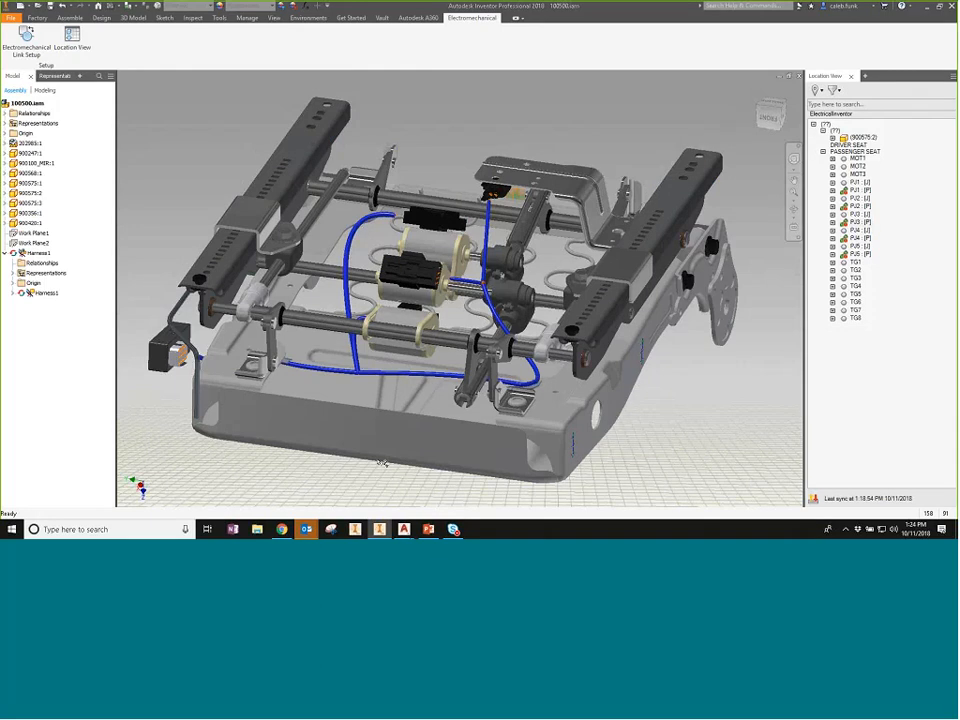
left_click(382, 463)
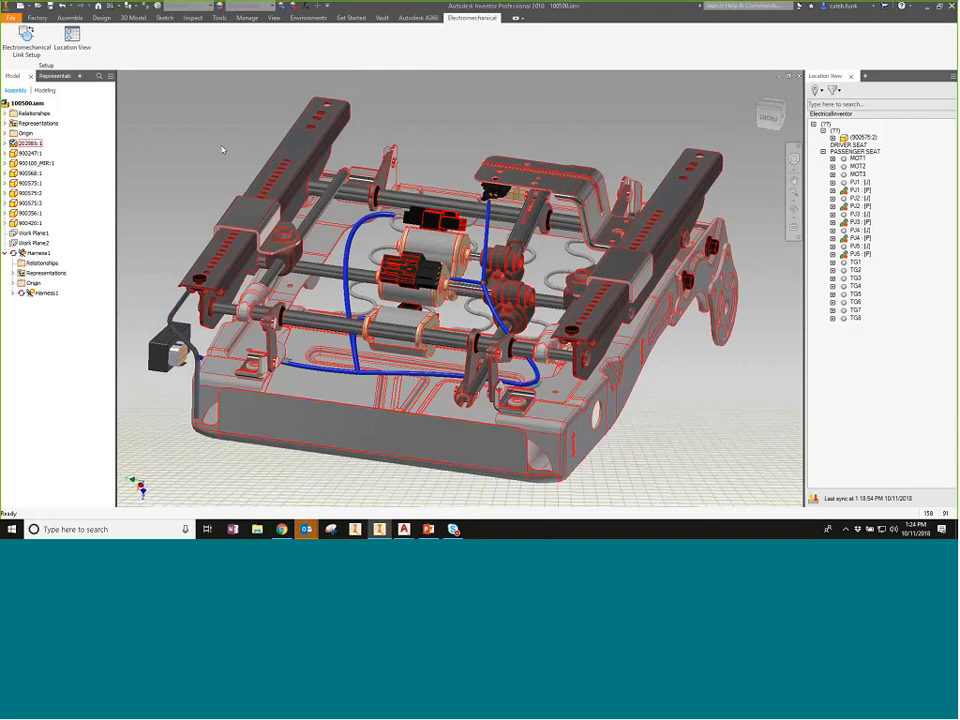
left_click(222, 150)
right_click(868, 153)
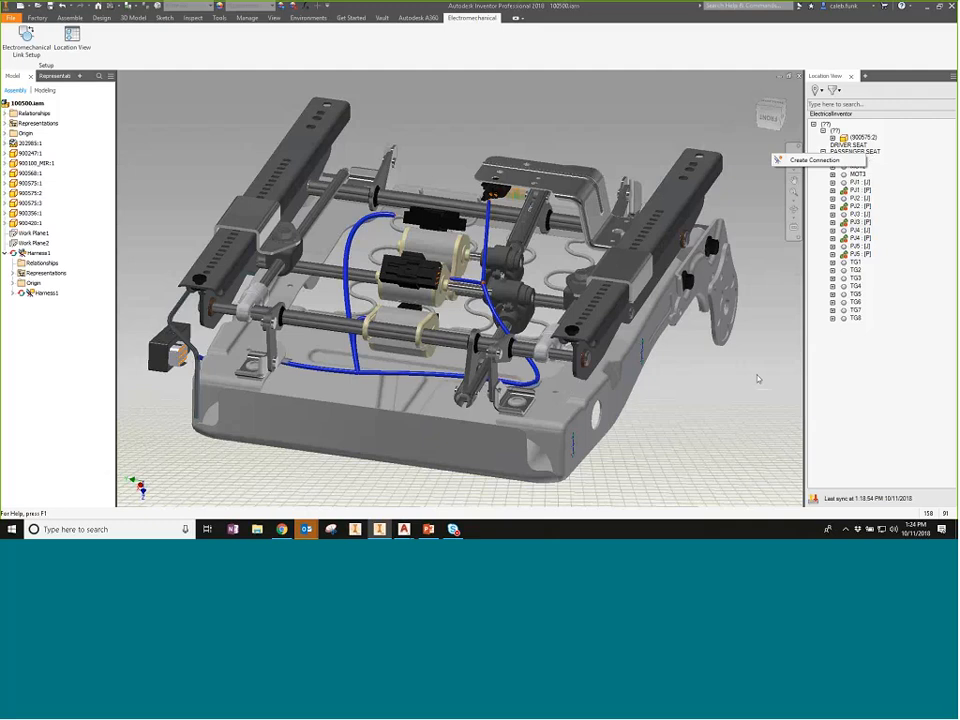
left_click(684, 422)
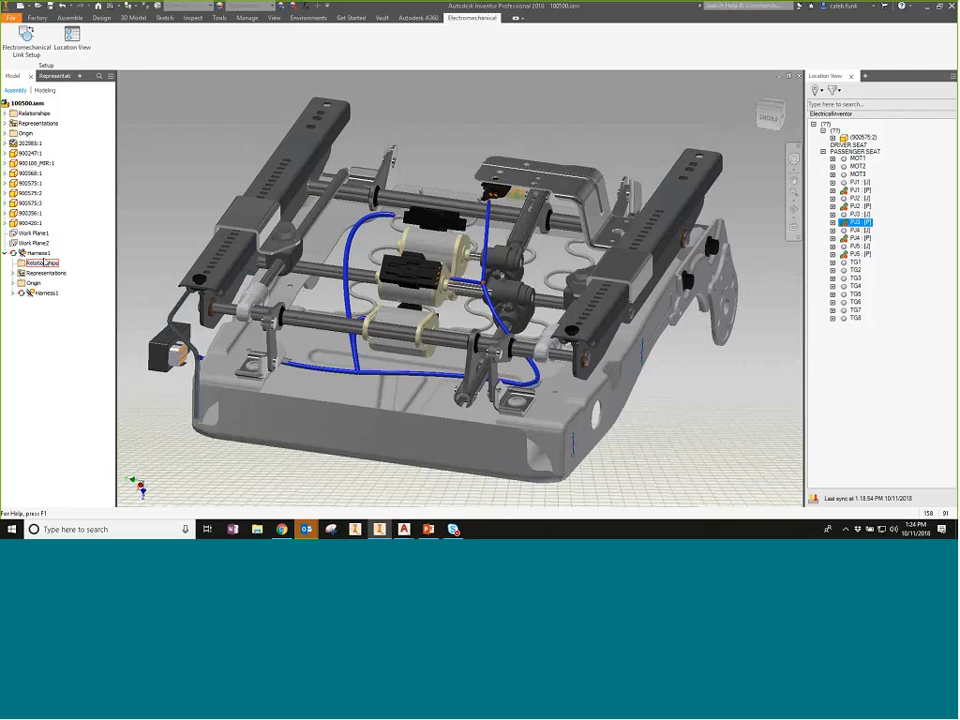
Step: Activate Harness1 for editing and create the wire connections for the PASSENGER SEAT location
left_click(36, 253)
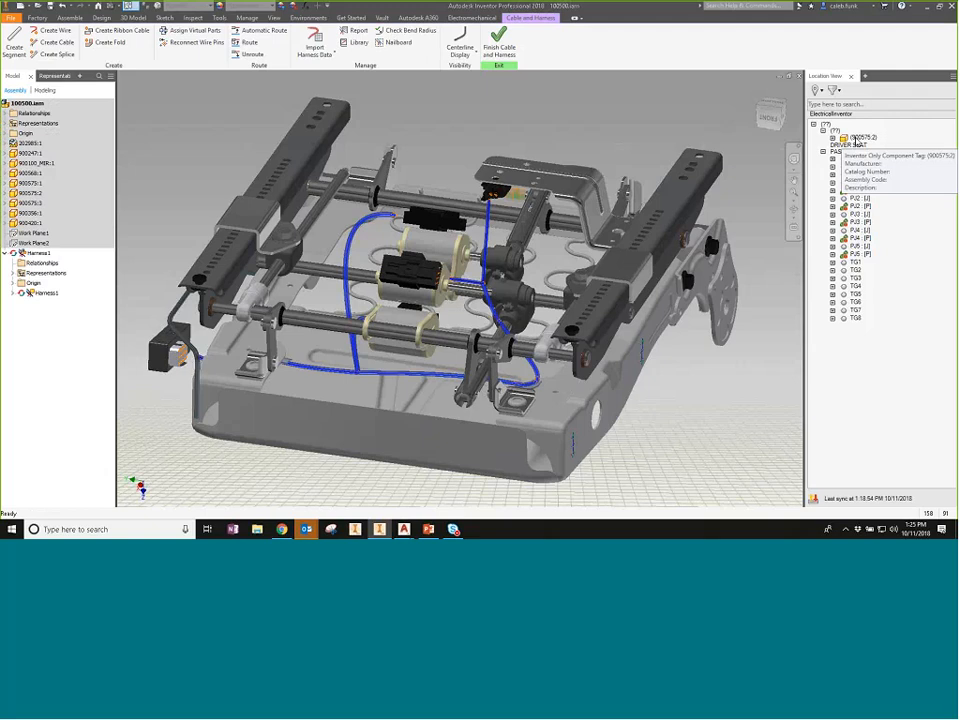
left_click(858, 137)
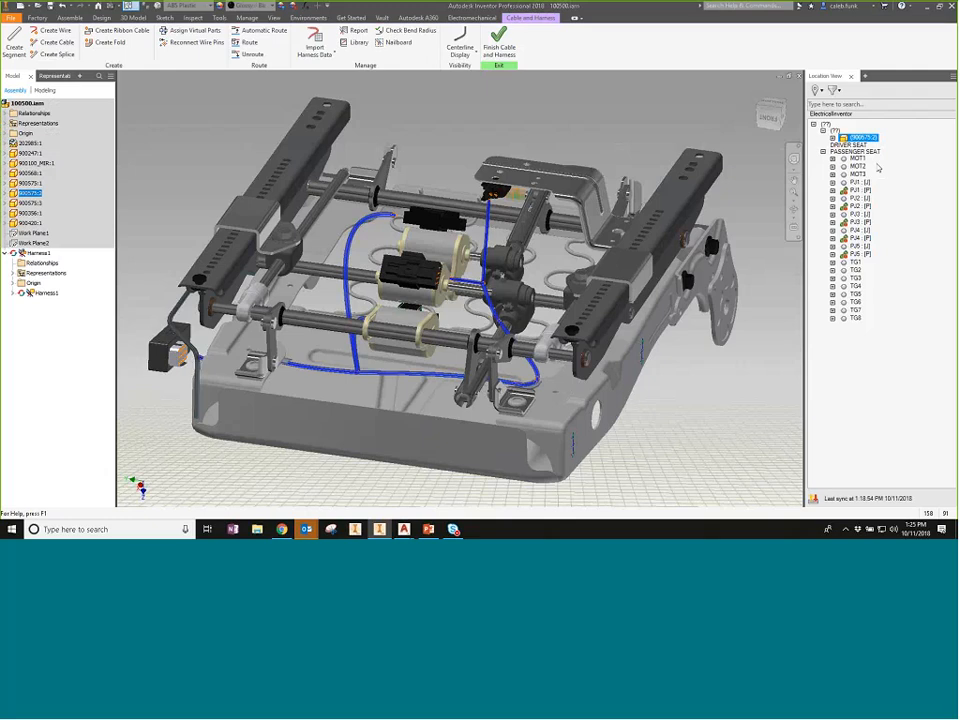
right_click(866, 157)
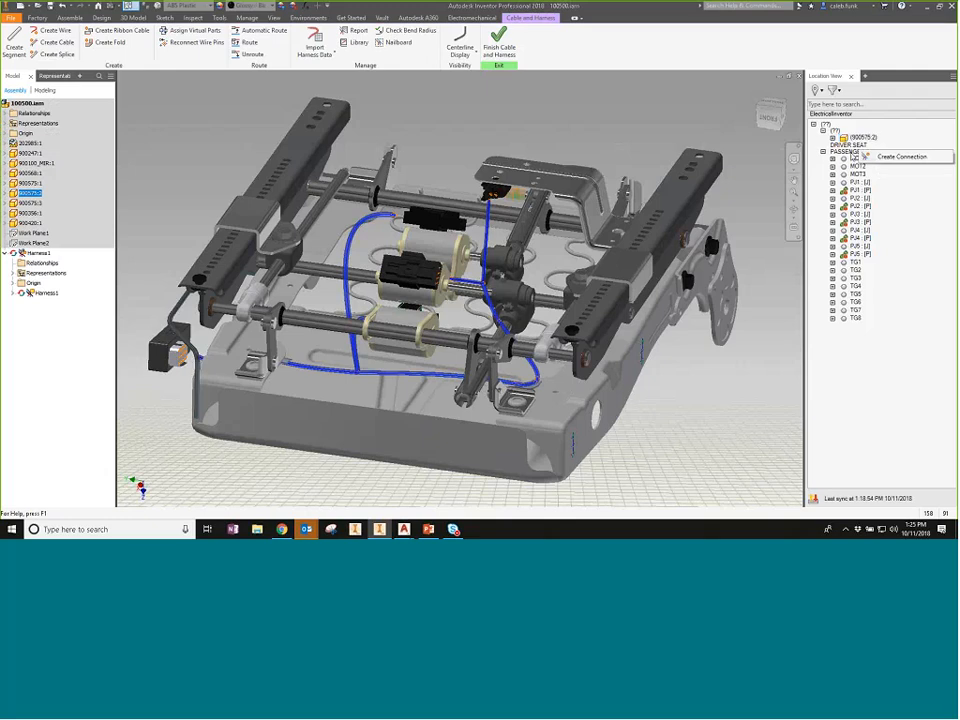
left_click(887, 159)
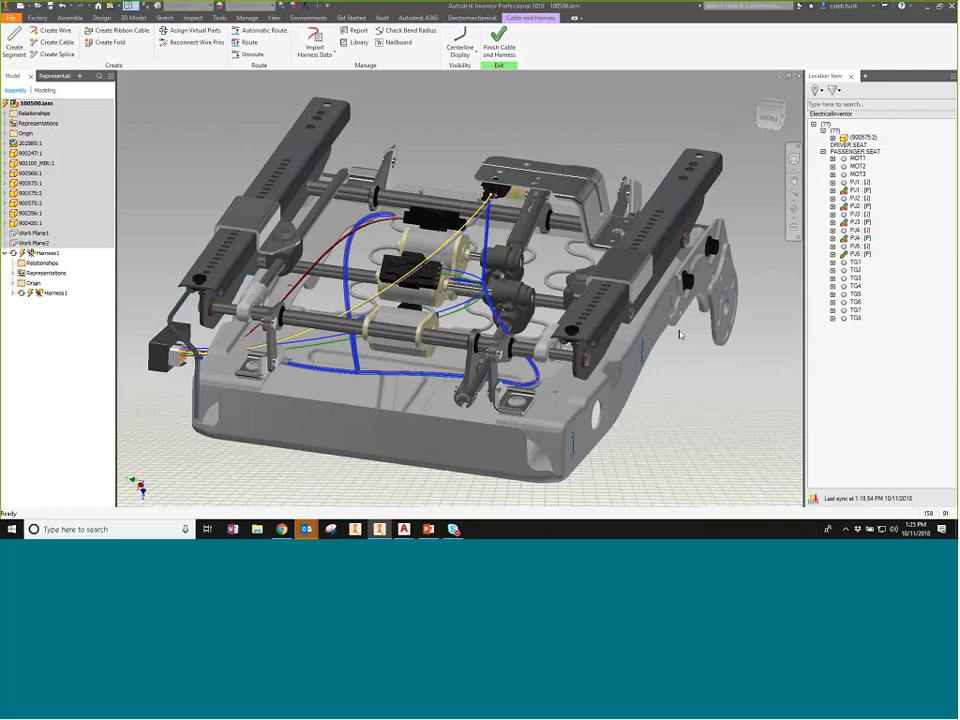
Step: Automatically route the newly created wires through the existing harness segments
scroll(471, 285, "up", 5)
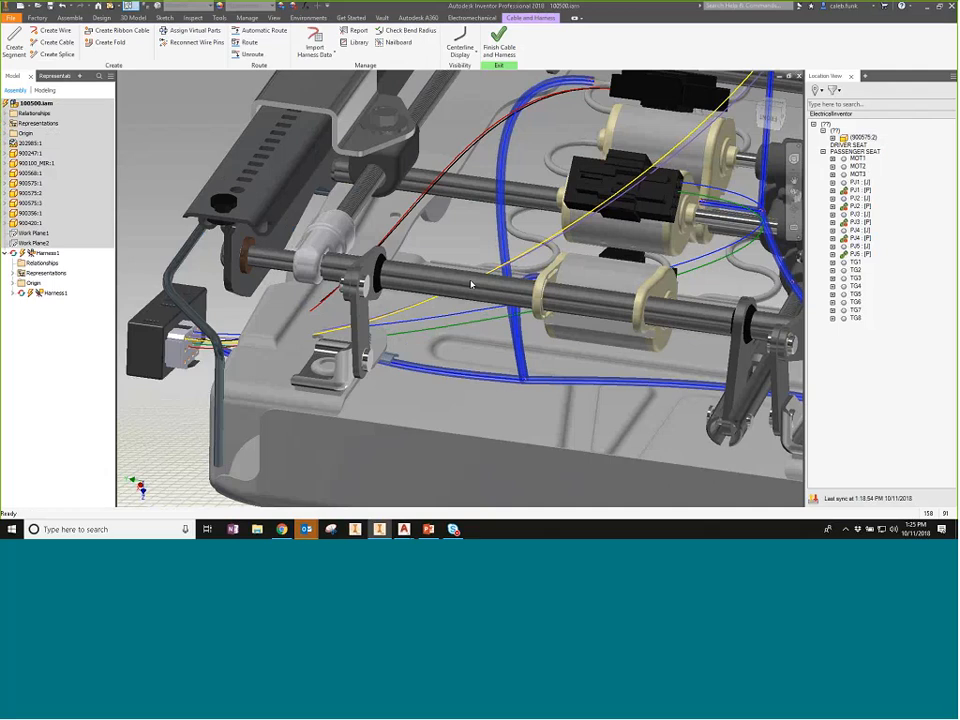
scroll(471, 285, "up", 2)
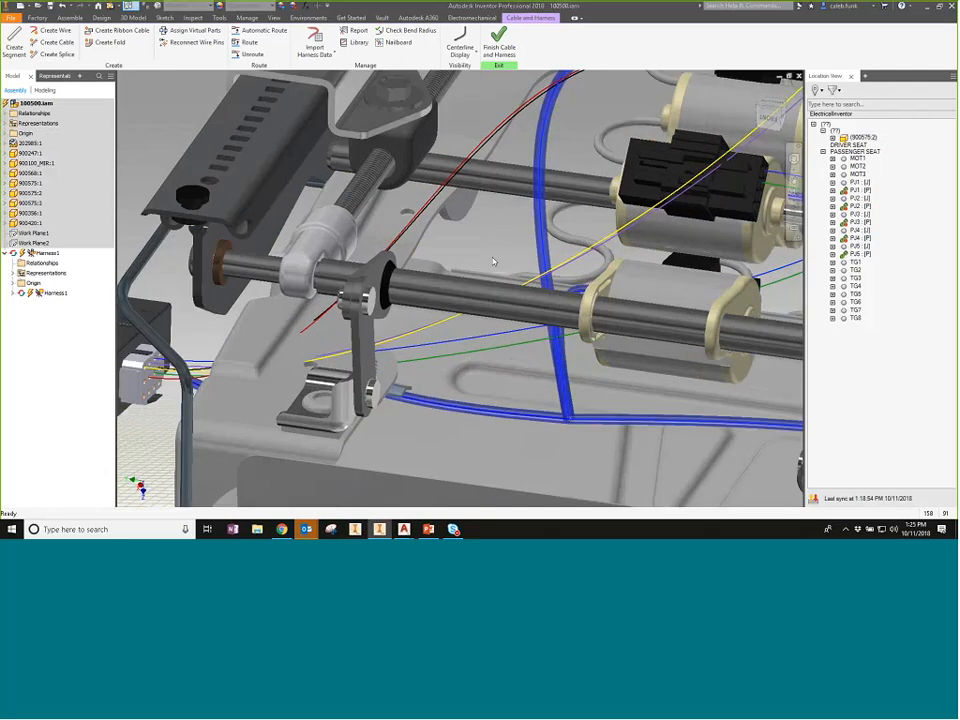
scroll(493, 261, "down", 3)
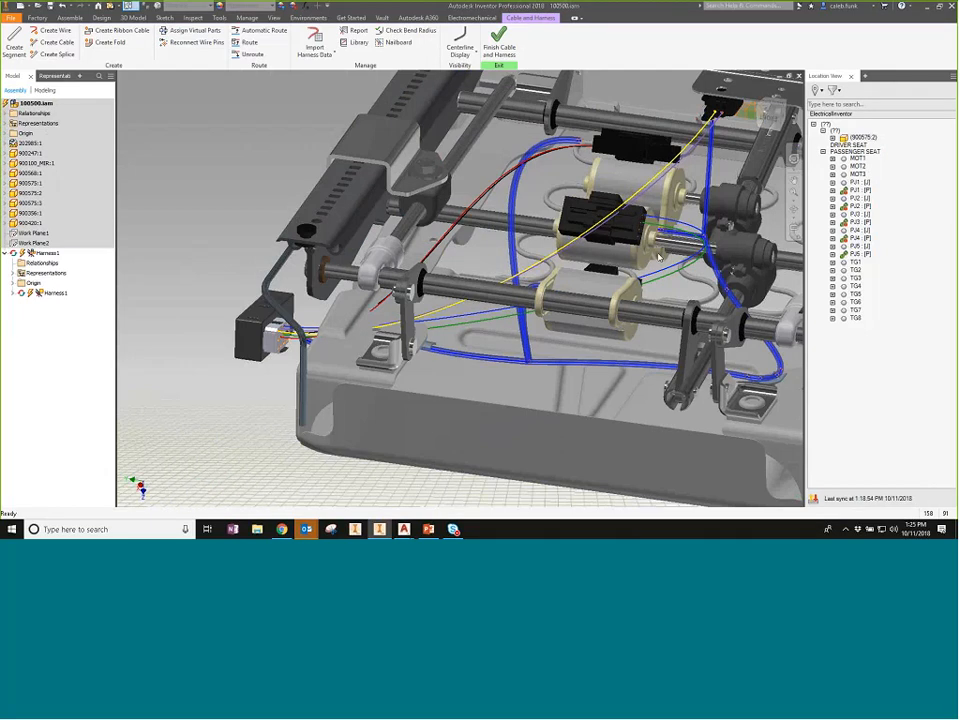
middle_click_drag(658, 258, 509, 262)
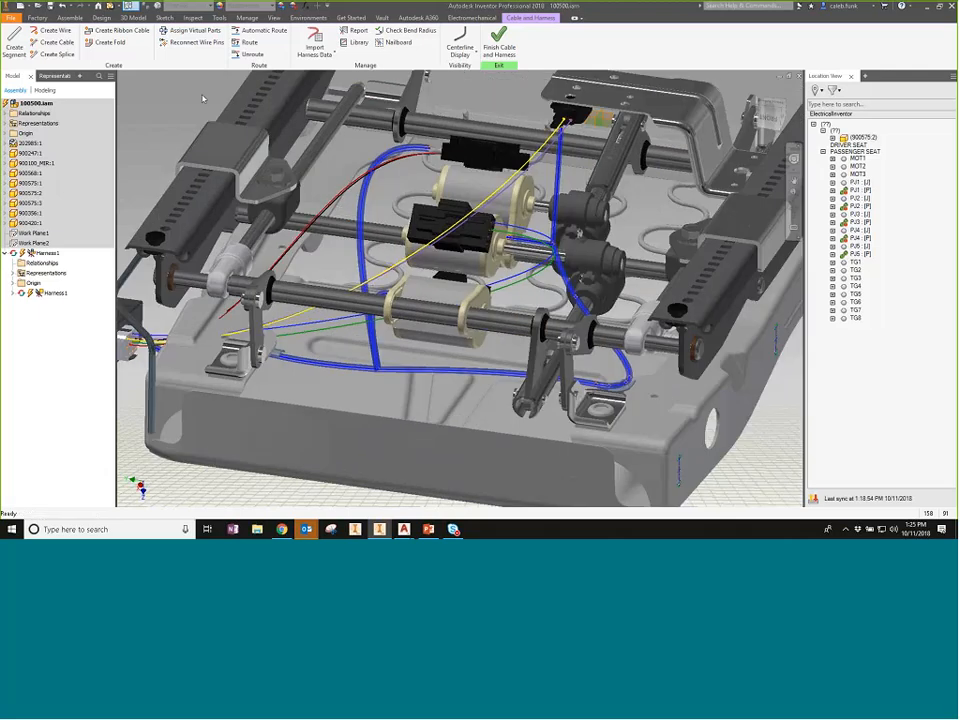
left_click(263, 30)
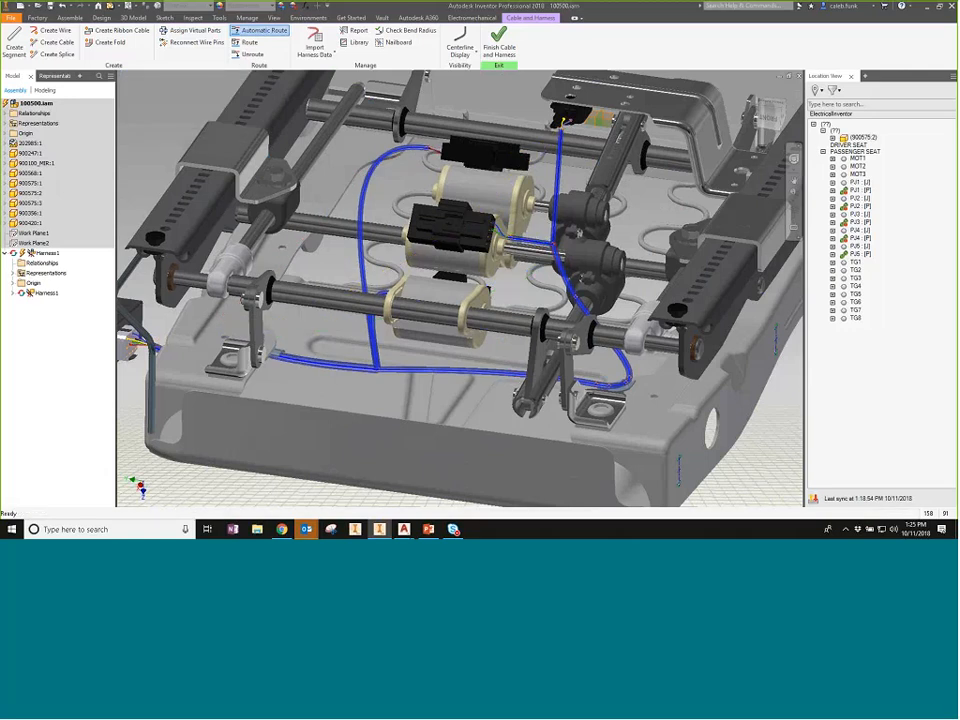
Step: Inspect the routed wires where they leave the harness segments at the connectors and along the front of the seat frame
scroll(381, 291, "up", 5)
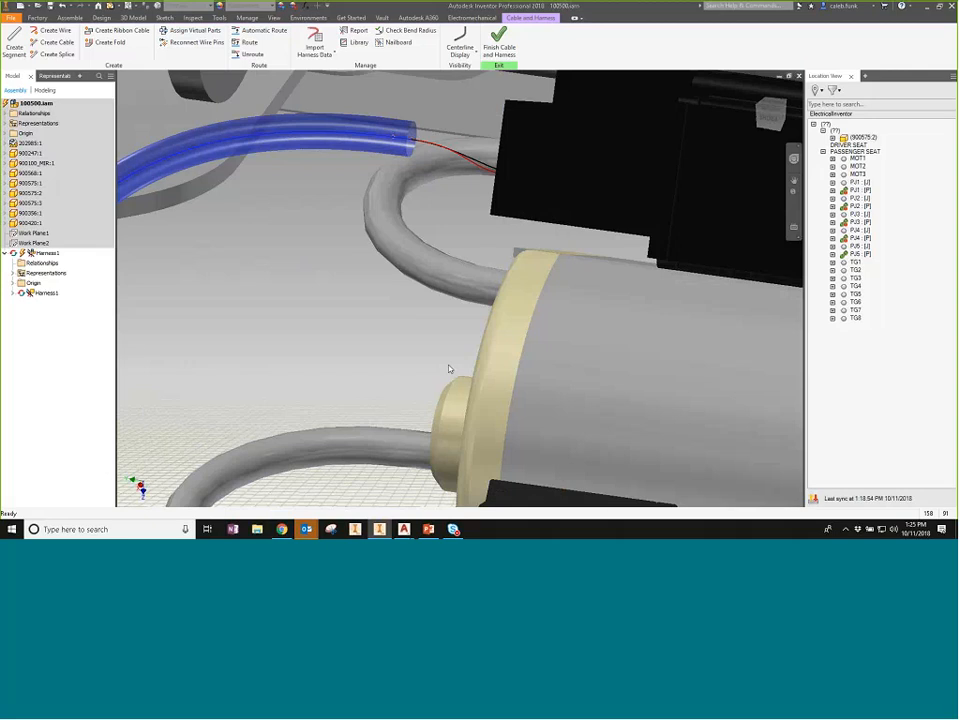
scroll(450, 369, "down", 5)
scroll(421, 423, "up", 5)
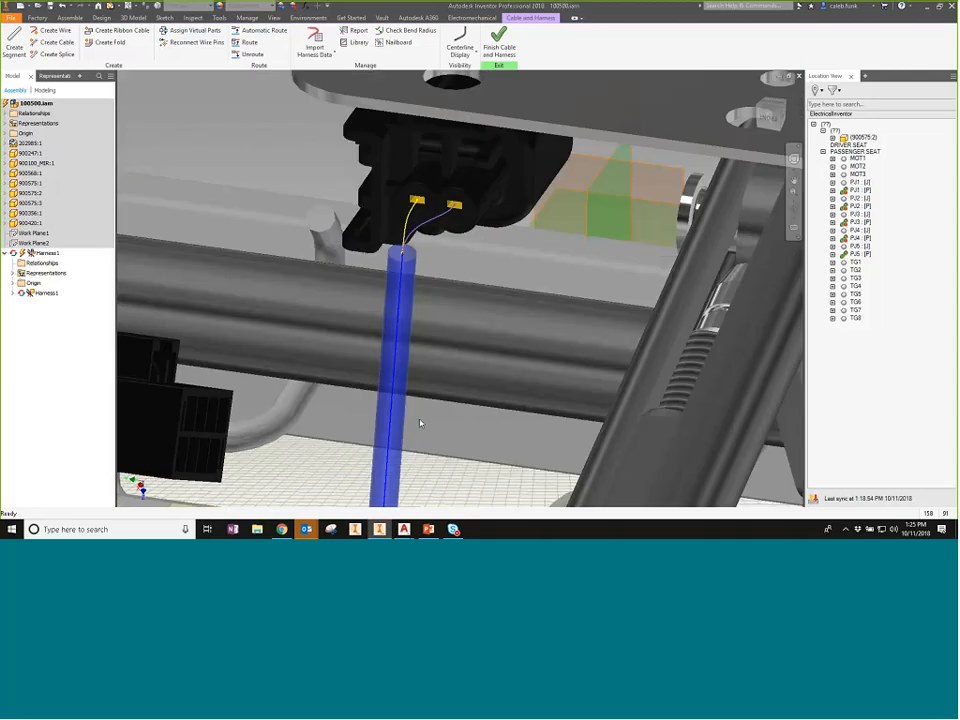
scroll(421, 423, "down", 8)
middle_click_drag(146, 410, 171, 286)
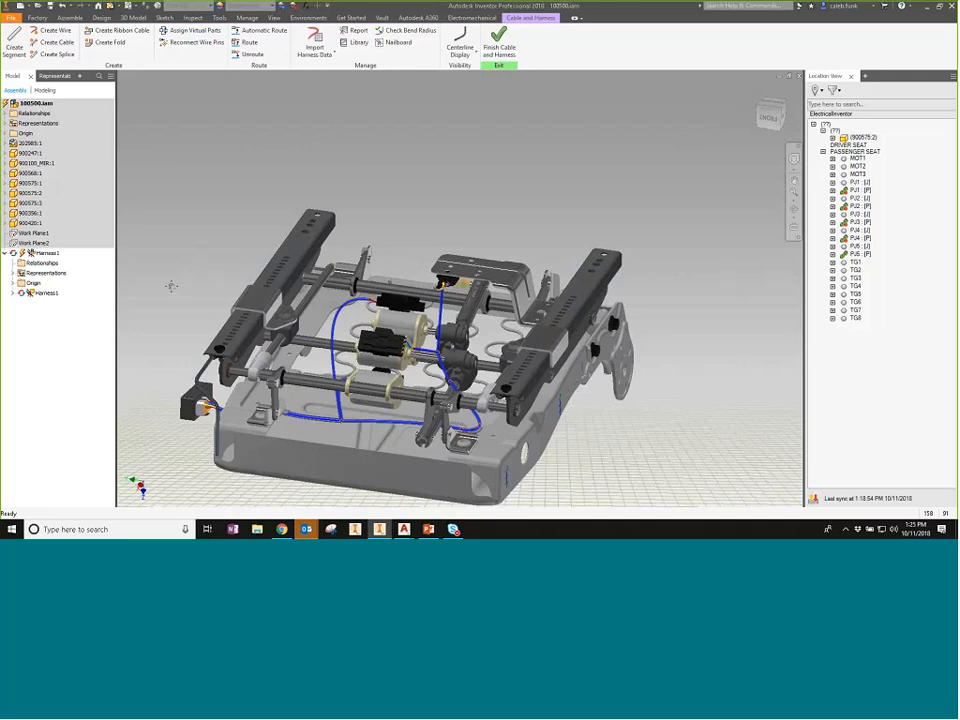
scroll(296, 392, "up", 8)
middle_click_drag(296, 392, 522, 253)
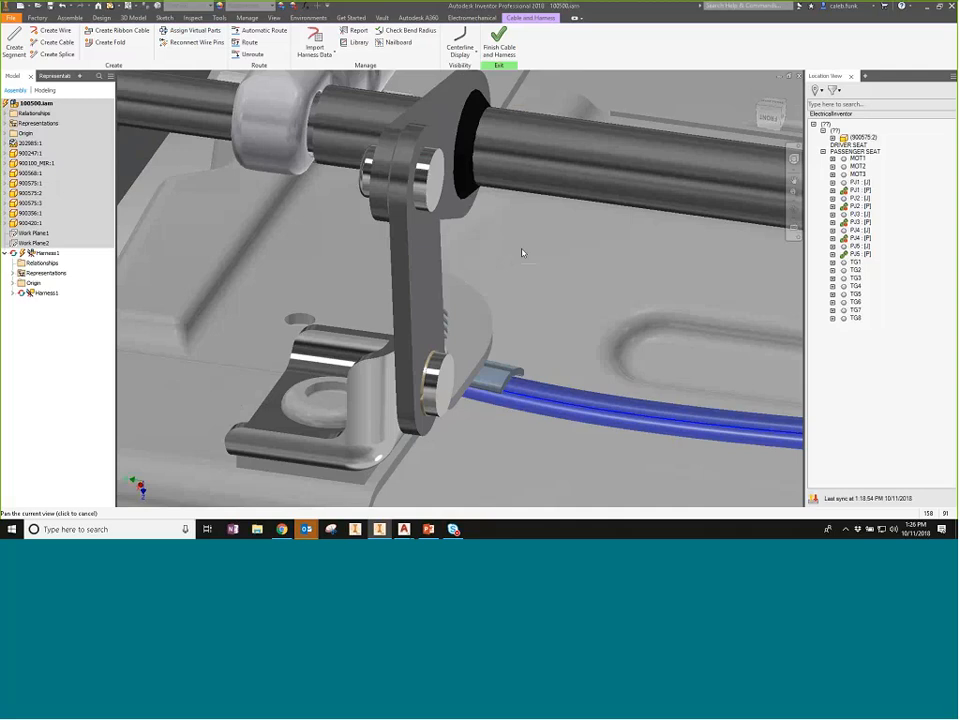
scroll(367, 387, "down", 6)
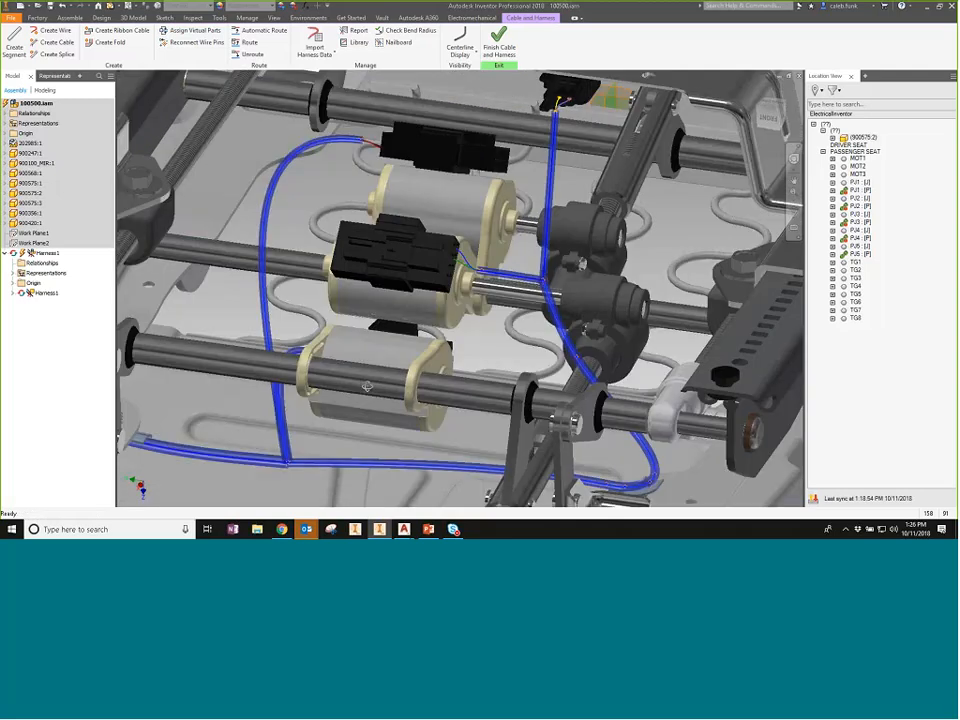
Step: Examine the short harness branch beside the front motor's connector and compare it with the wiring at the middle motor
middle_click_drag(367, 387, 533, 415, "shift")
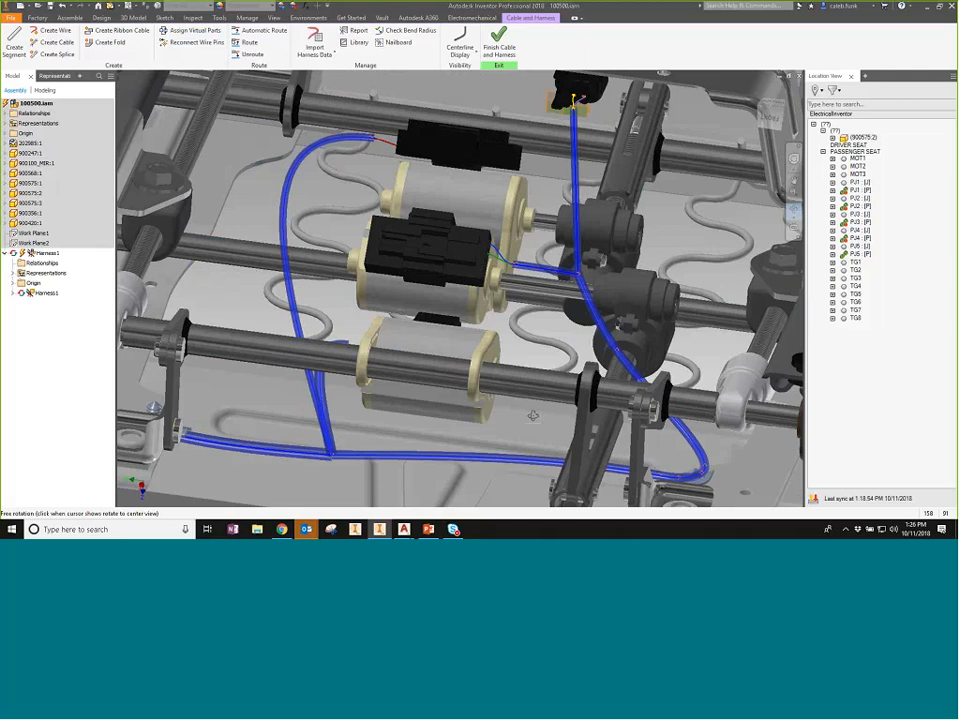
scroll(533, 415, "up", 5)
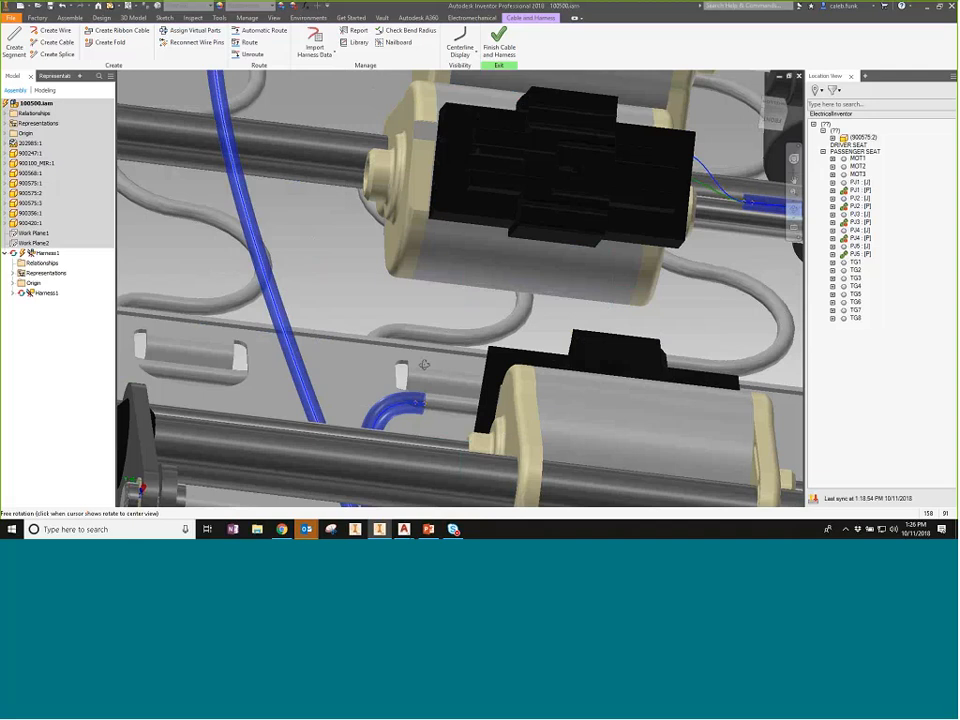
left_click_drag(415, 365, 368, 355)
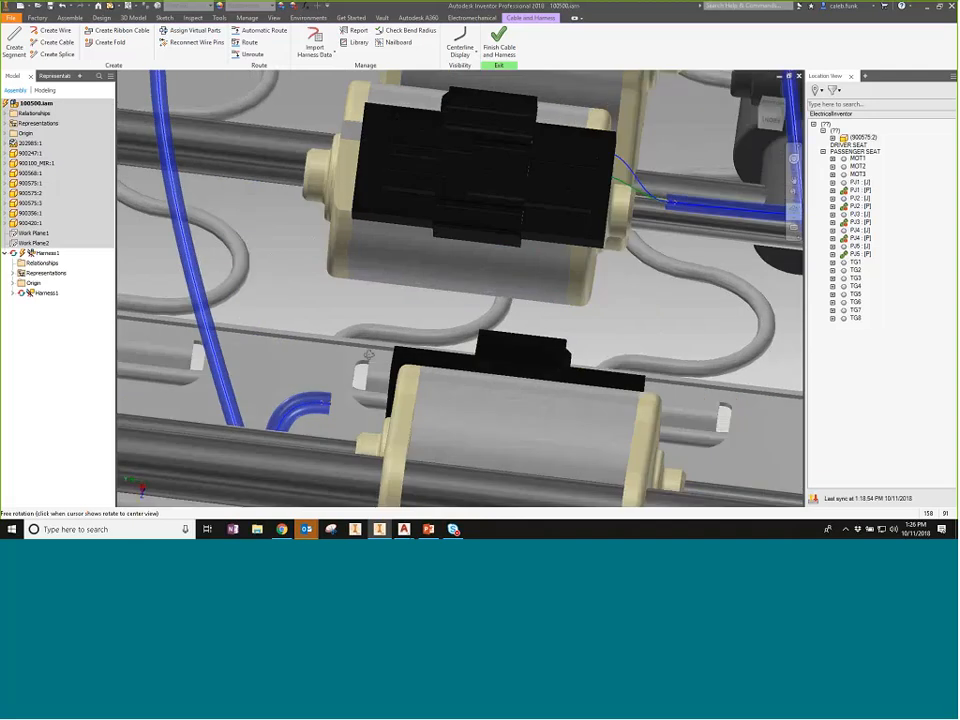
left_click_drag(368, 355, 472, 326)
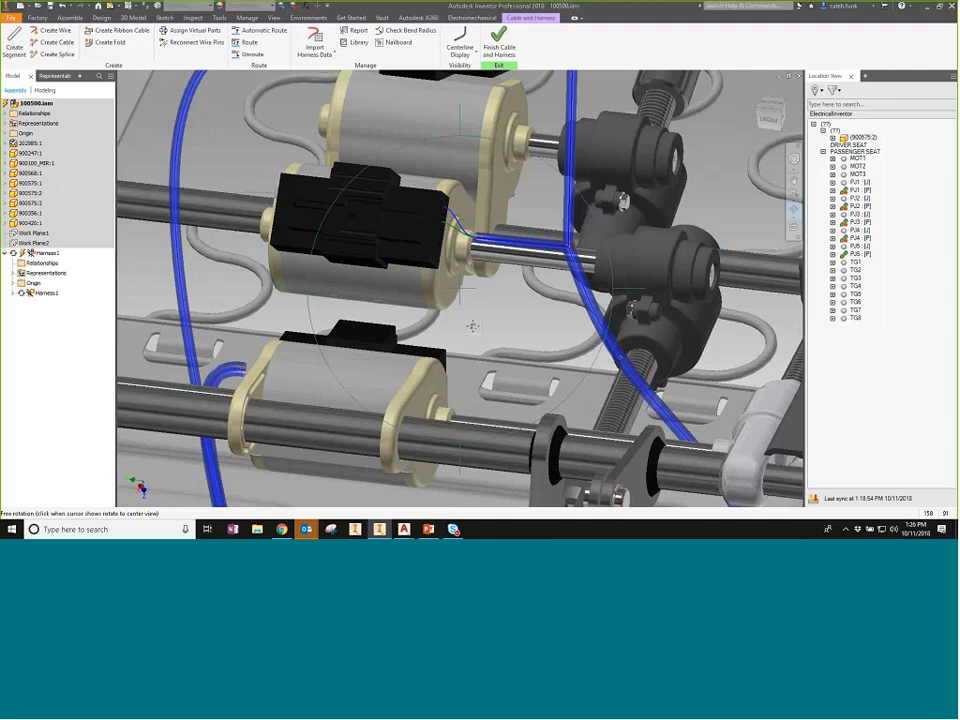
scroll(472, 326, "down", 4)
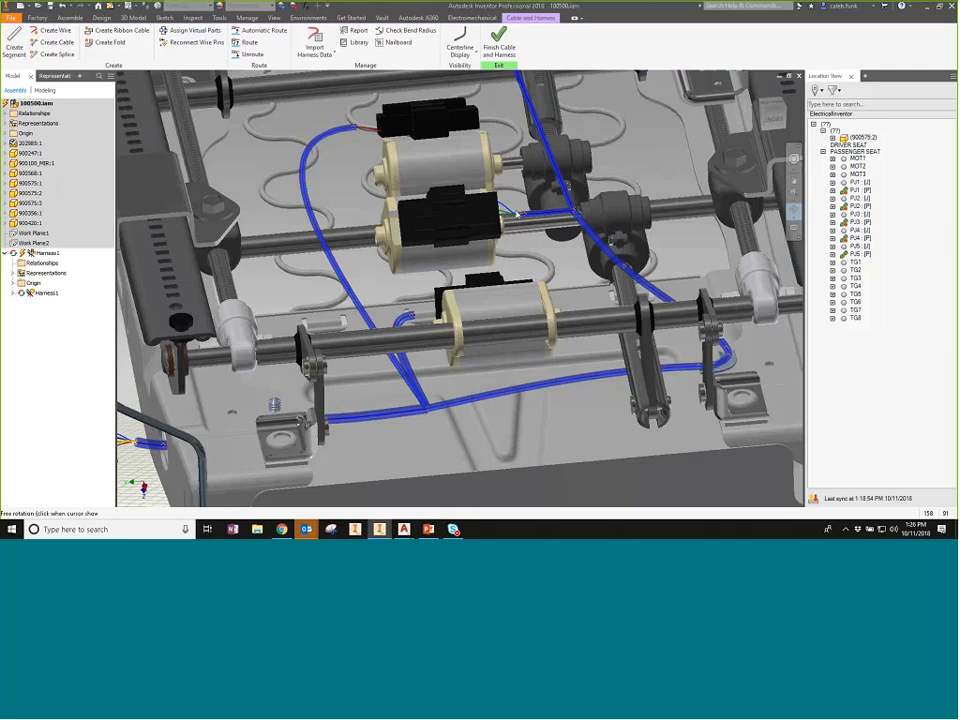
scroll(405, 350, "up", 5)
right_click(515, 211)
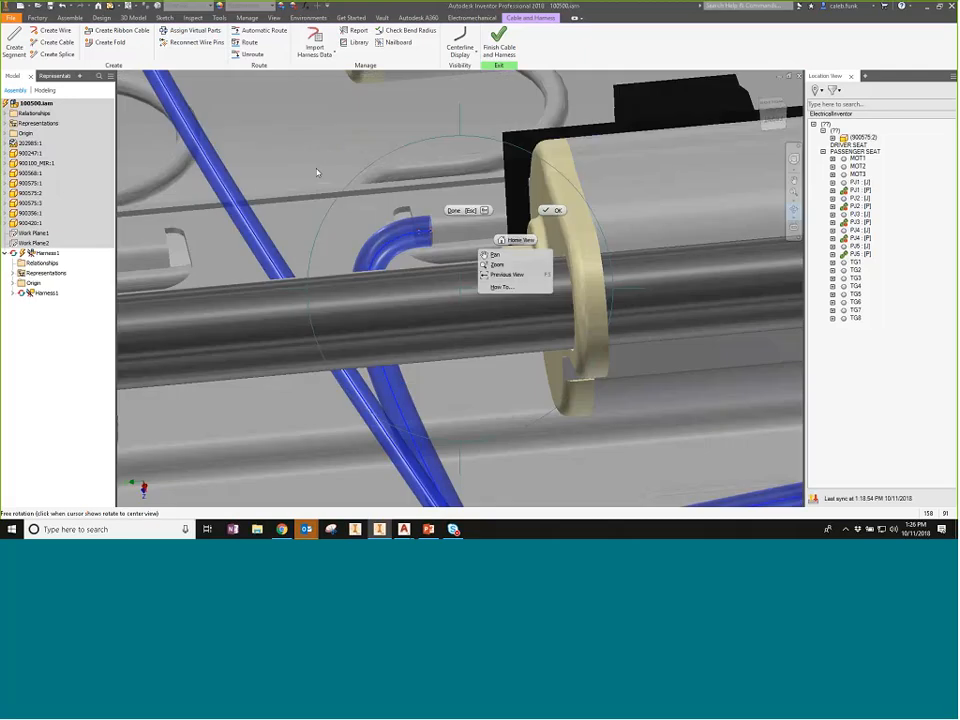
key("Escape")
scroll(499, 120, "down", 5)
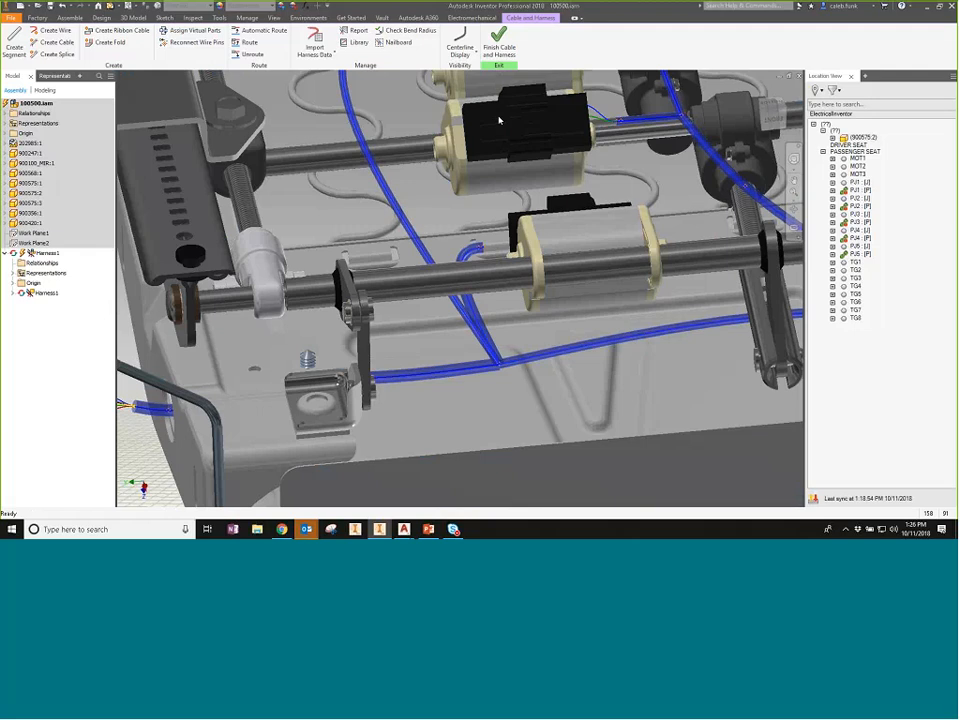
scroll(499, 346, "down", 4)
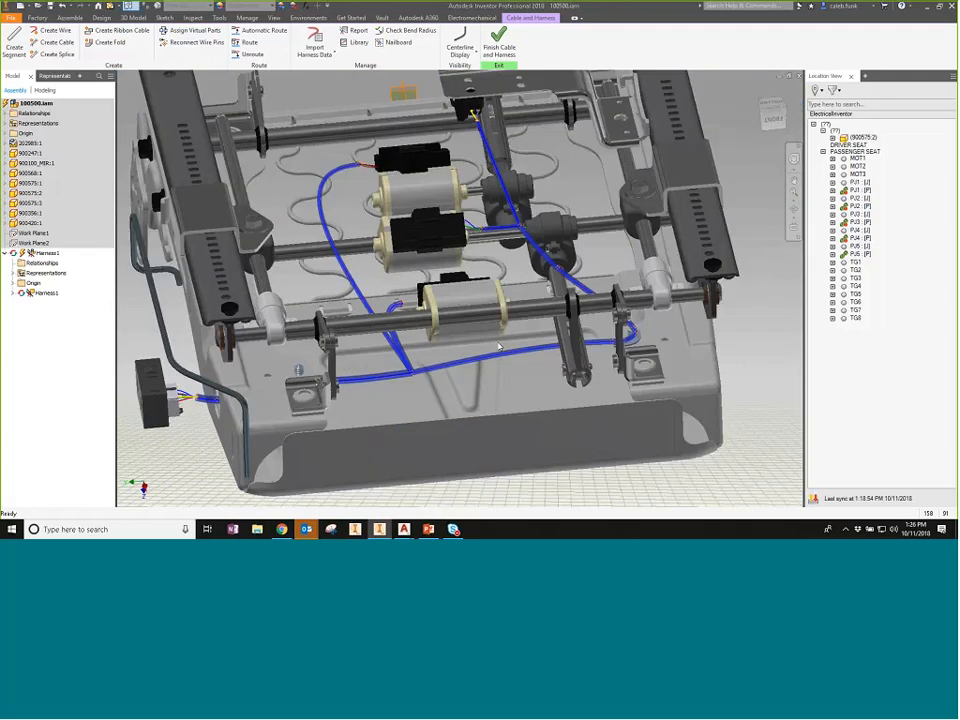
scroll(499, 346, "up", 5)
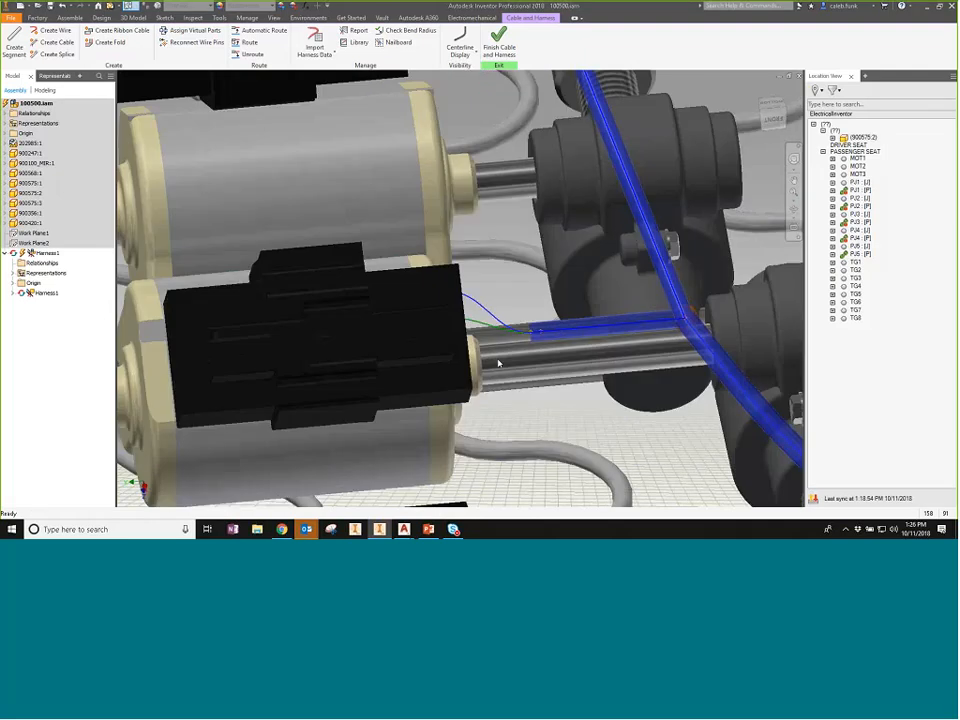
scroll(499, 363, "down", 3)
middle_click_drag(499, 363, 618, 203)
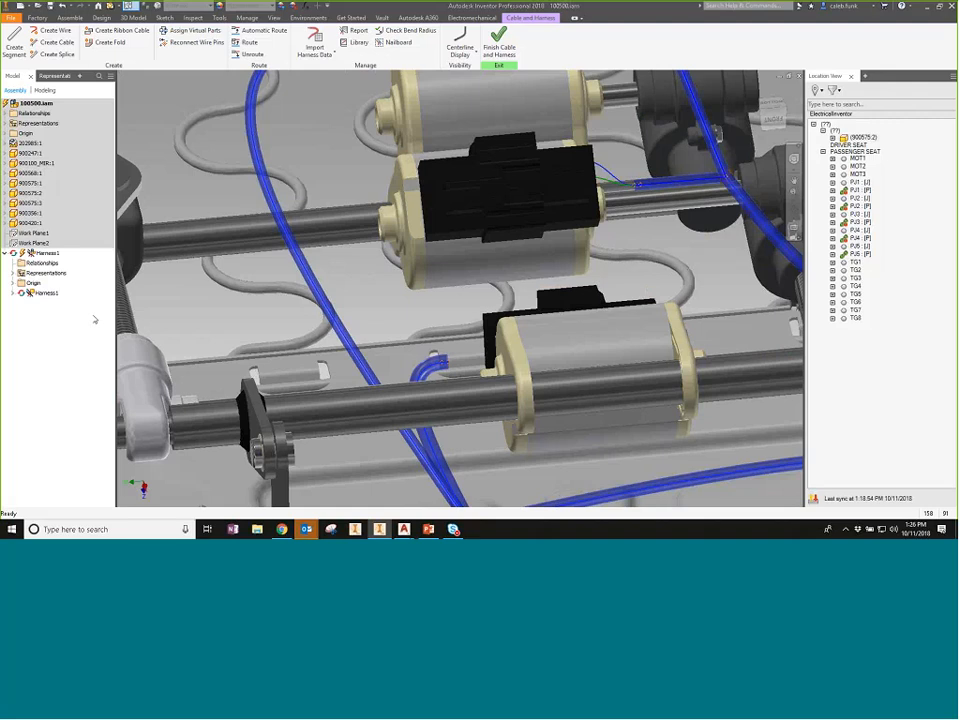
scroll(455, 362, "up", 1)
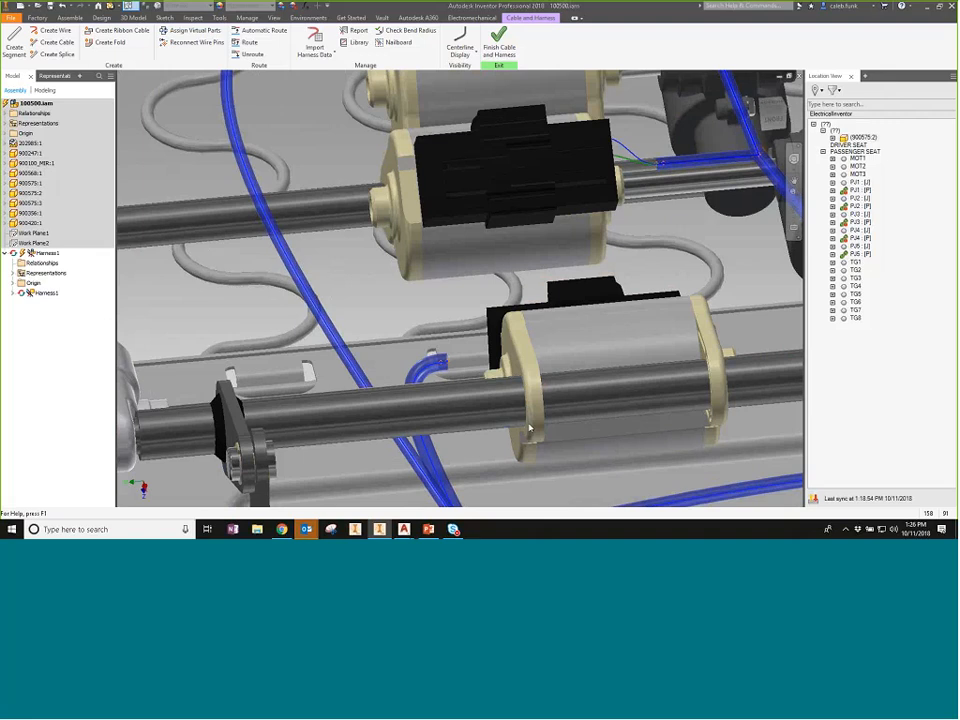
Step: Finish editing the harness, return to the 100500.iam assembly and view the switch connector beside the seat frame's front corner
scroll(530, 427, "down", 3)
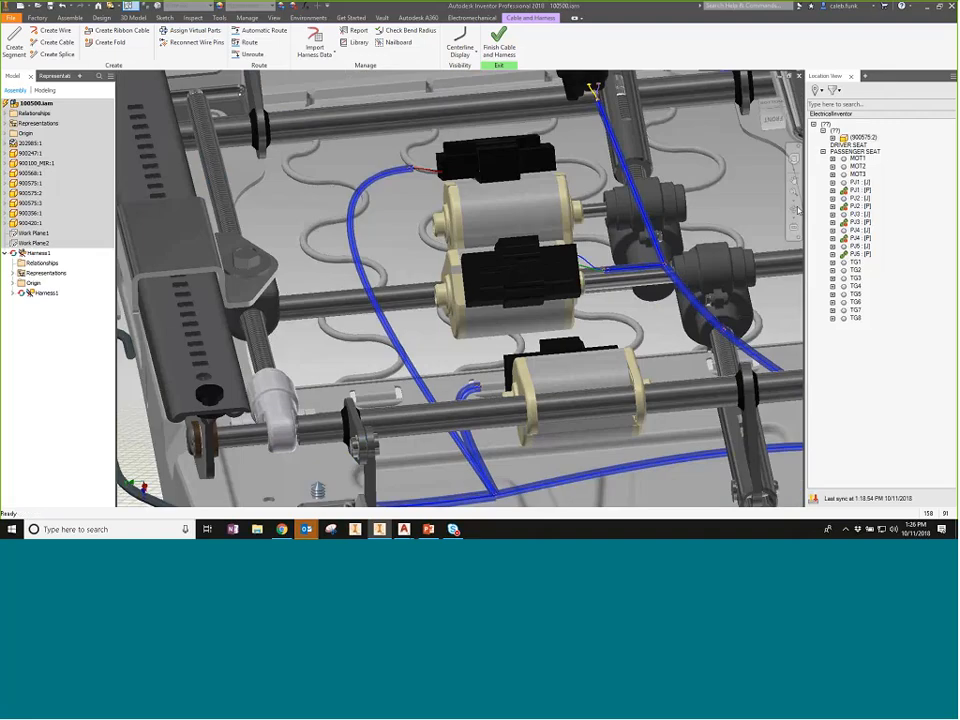
left_click(797, 210)
middle_click_drag(375, 455, 440, 280)
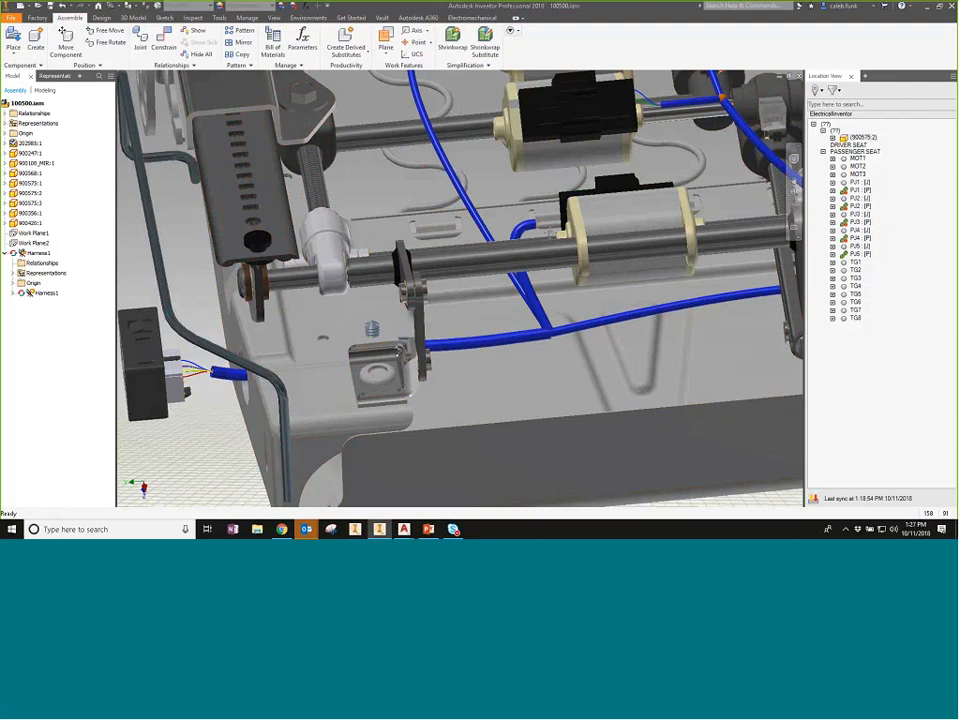
middle_click_drag(295, 430, 336, 373)
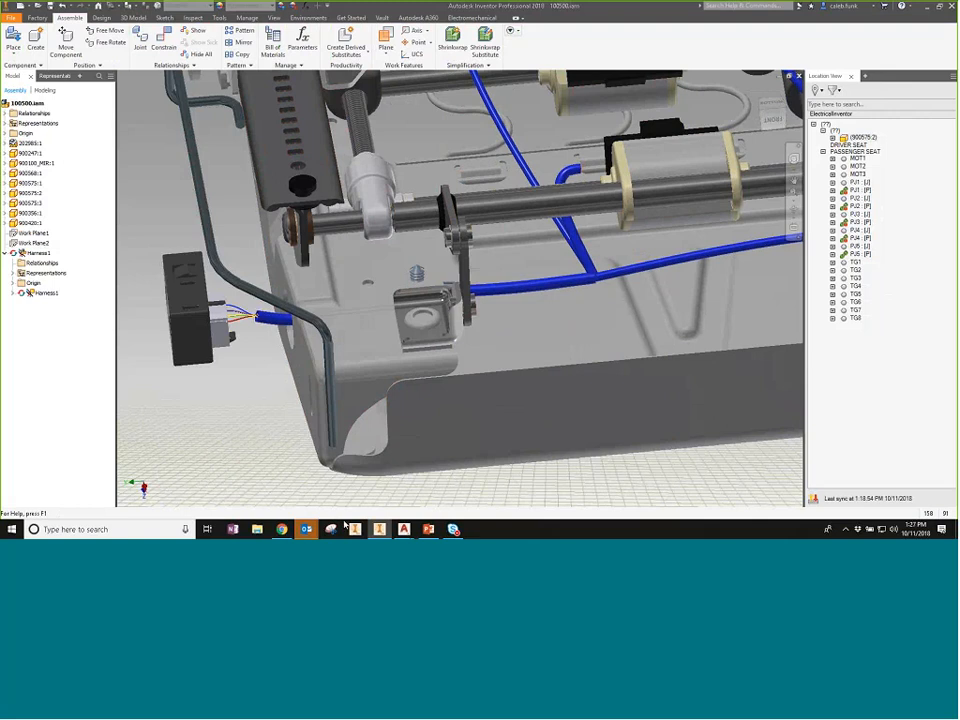
Step: Switch to drawing 900501 in AutoCAD Electrical, sync the linked project data and expand the pins of PJ3 : [P]
mouse_move(404, 529)
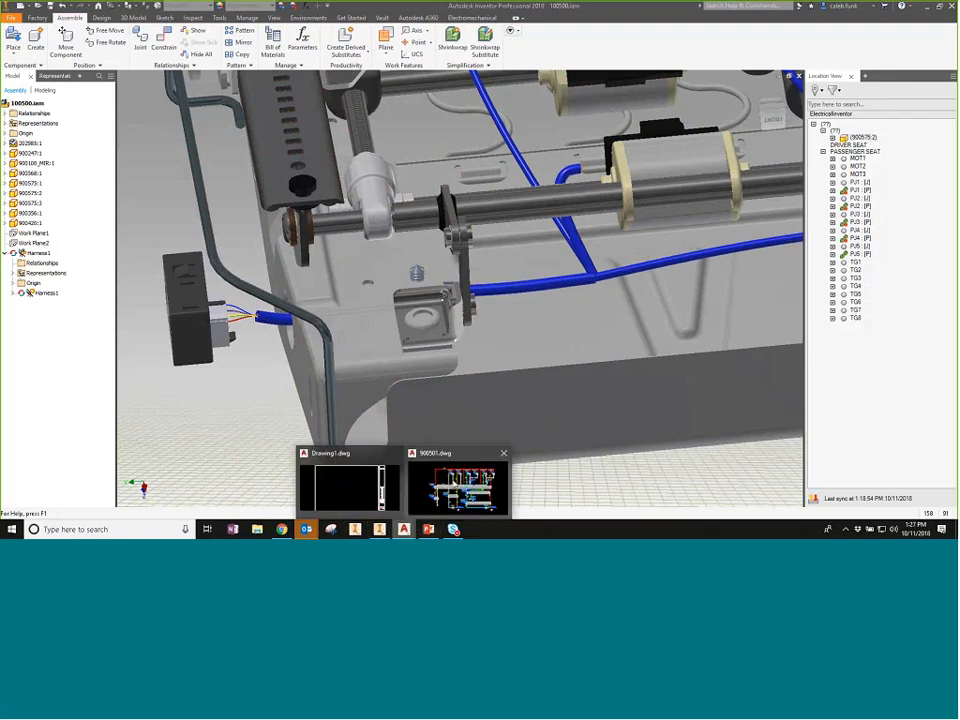
left_click(457, 485)
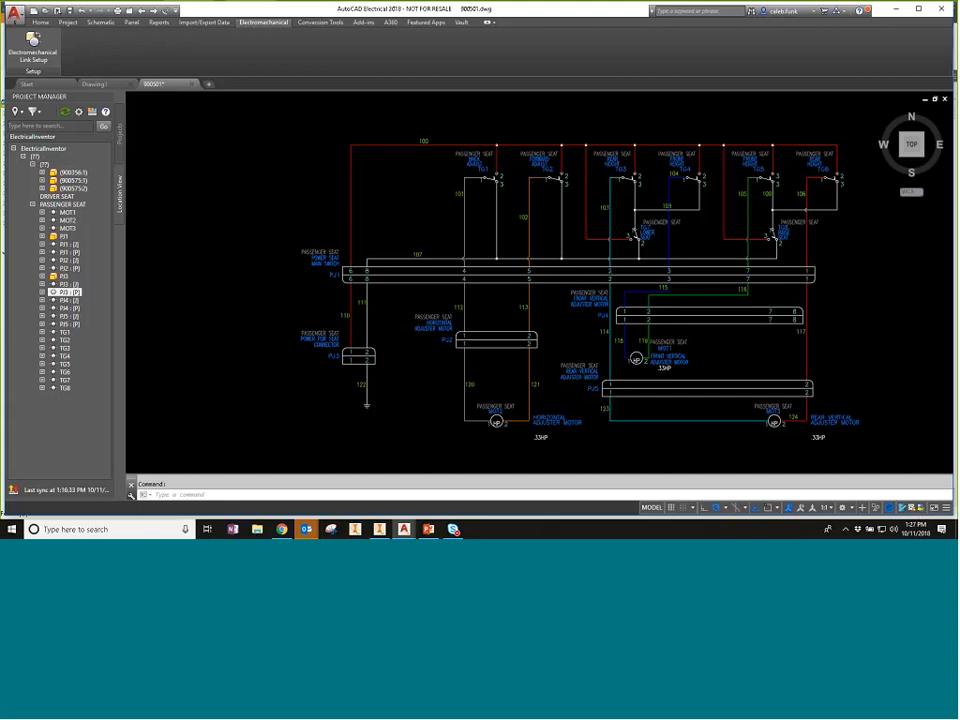
middle_click_drag(742, 318, 740, 287)
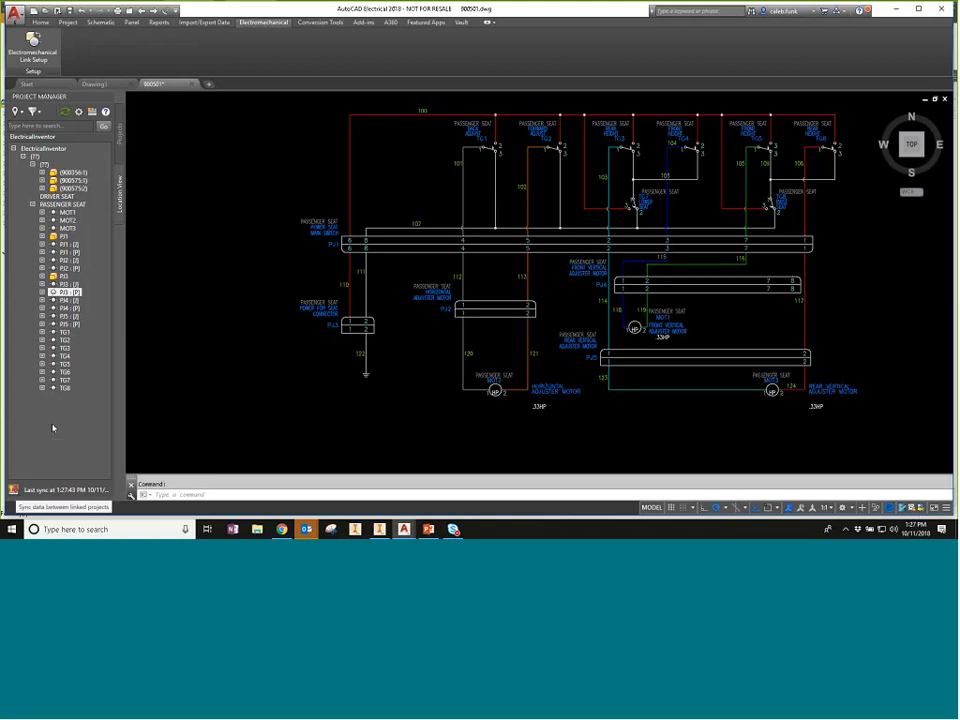
left_click(68, 115)
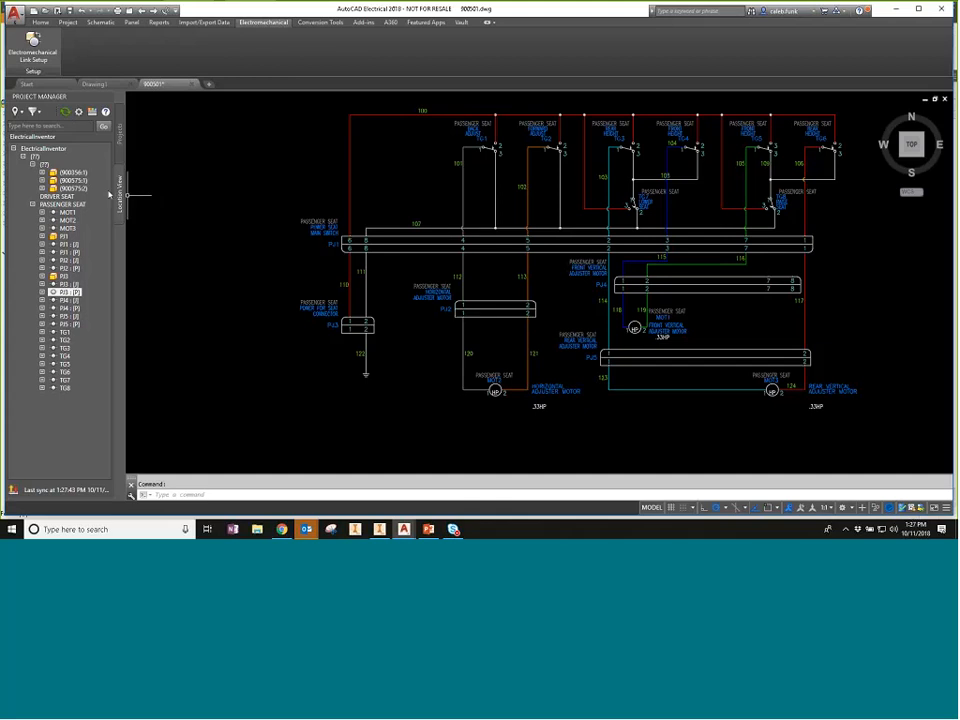
left_click(42, 292)
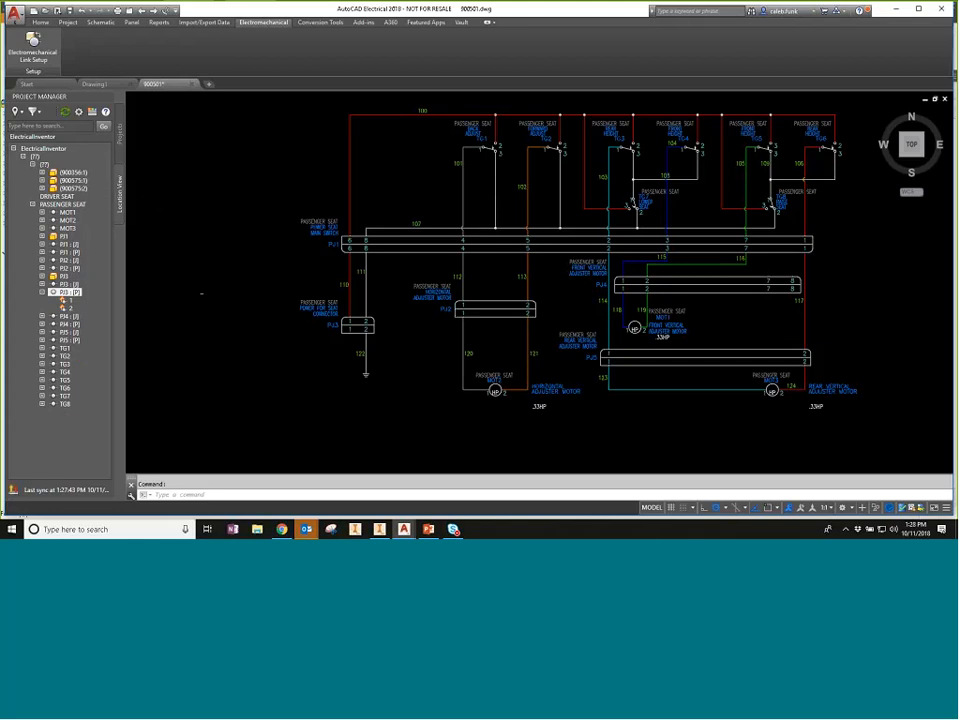
Step: Switch to Inventor and view the electrical properties of connector 900568:1 without changing them
left_click(380, 529)
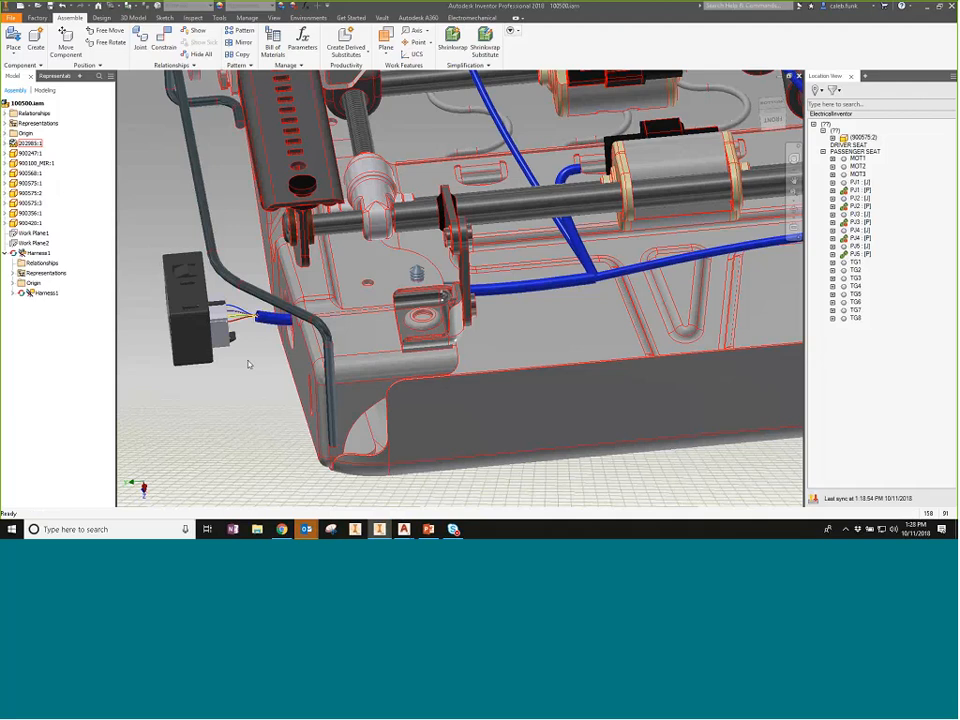
middle_click_drag(249, 364, 238, 387)
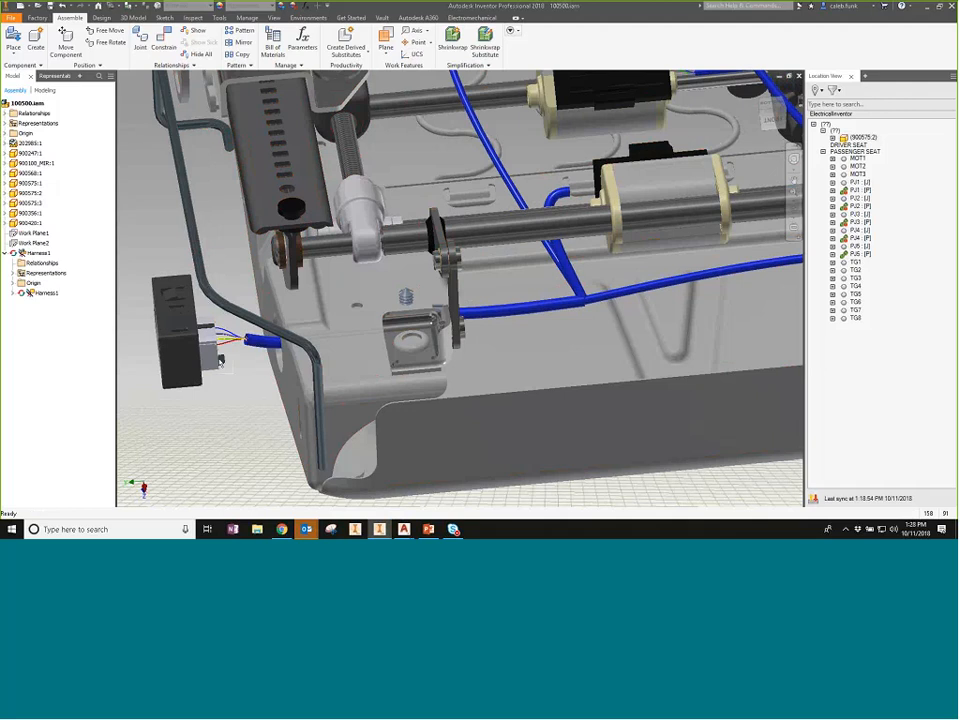
scroll(219, 362, "up", 1)
right_click(79, 175)
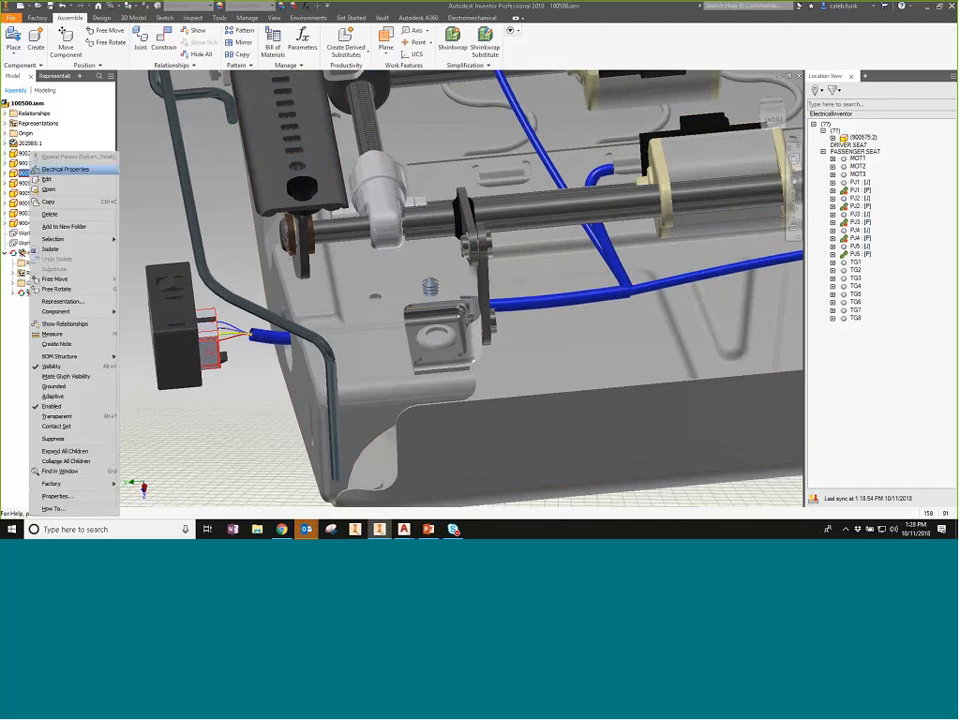
left_click(79, 171)
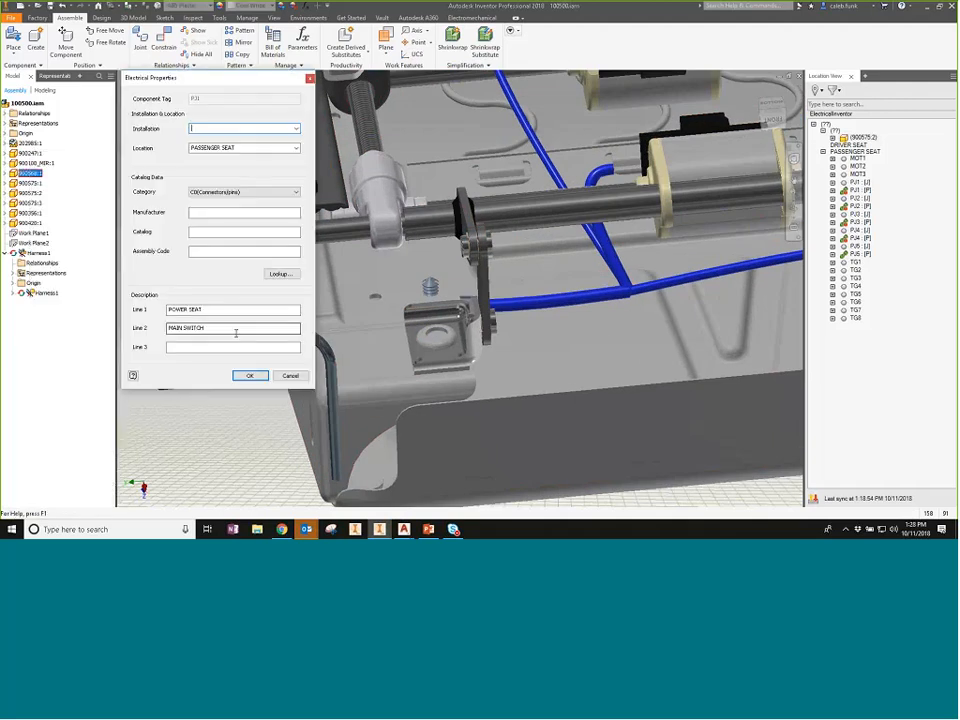
left_click(290, 376)
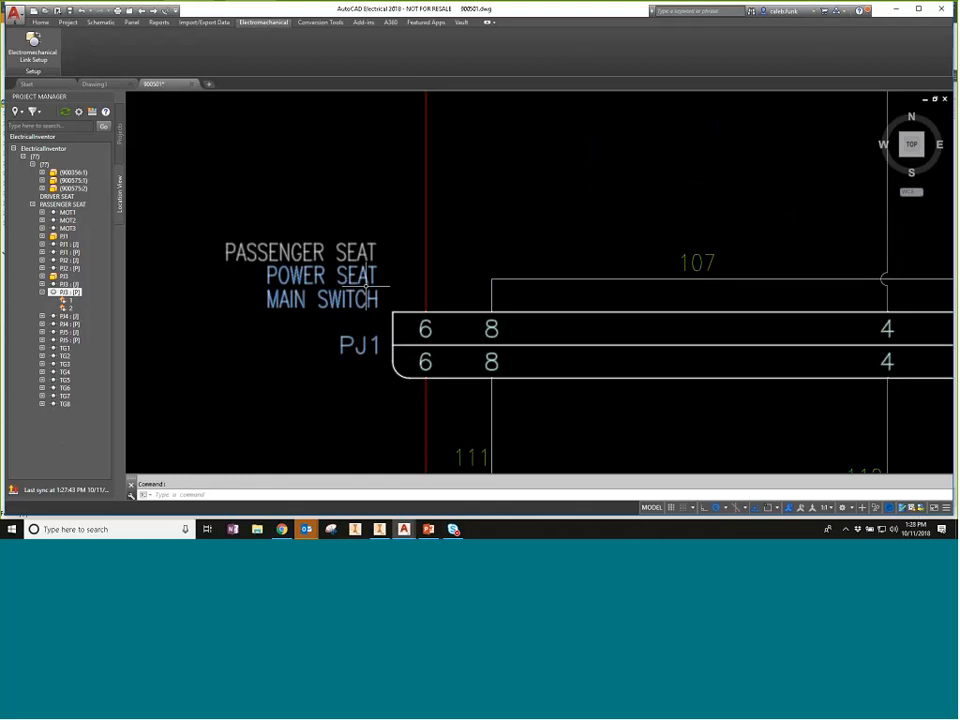
Step: In AutoCAD Electrical's 900501 drawing, set line 2 of connector PJ1's description to MAIN CONNECTOR
right_click(358, 281)
key("Escape")
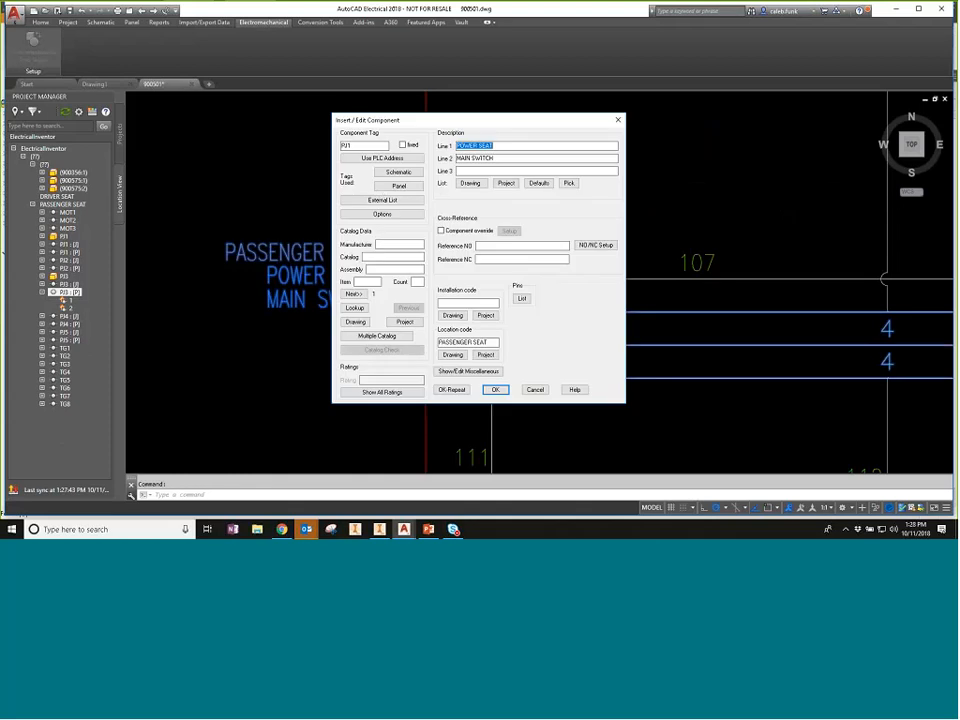
left_click(515, 157)
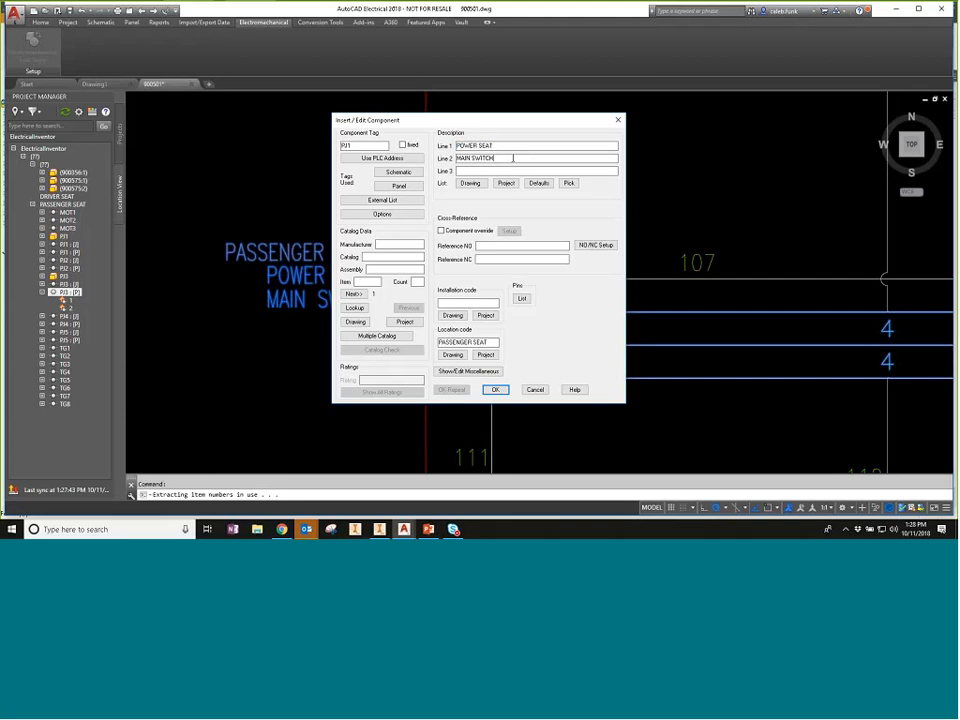
type("es")
key("BackSpace")
key("BackSpace")
key("BackSpace")
key("BackSpace")
key("BackSpace")
key("BackSpace")
key("BackSpace")
key("BackSpace")
type("CONNECTOR")
left_click(491, 172)
left_click(496, 390)
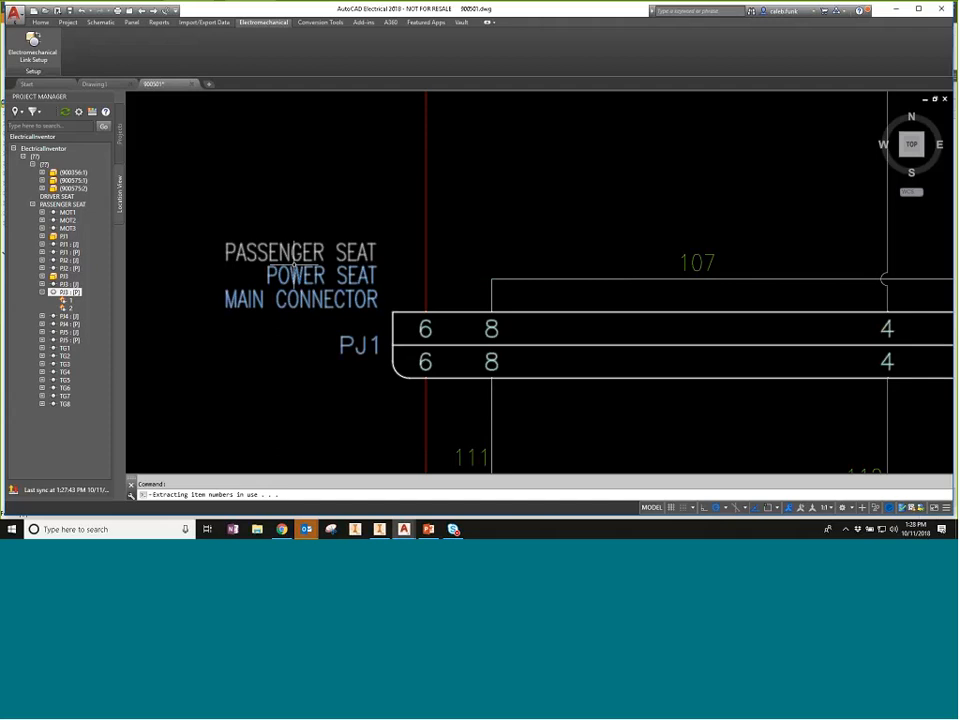
Step: Save the drawing and sync the linked project data after reviewing the sync settings
left_click(57, 10)
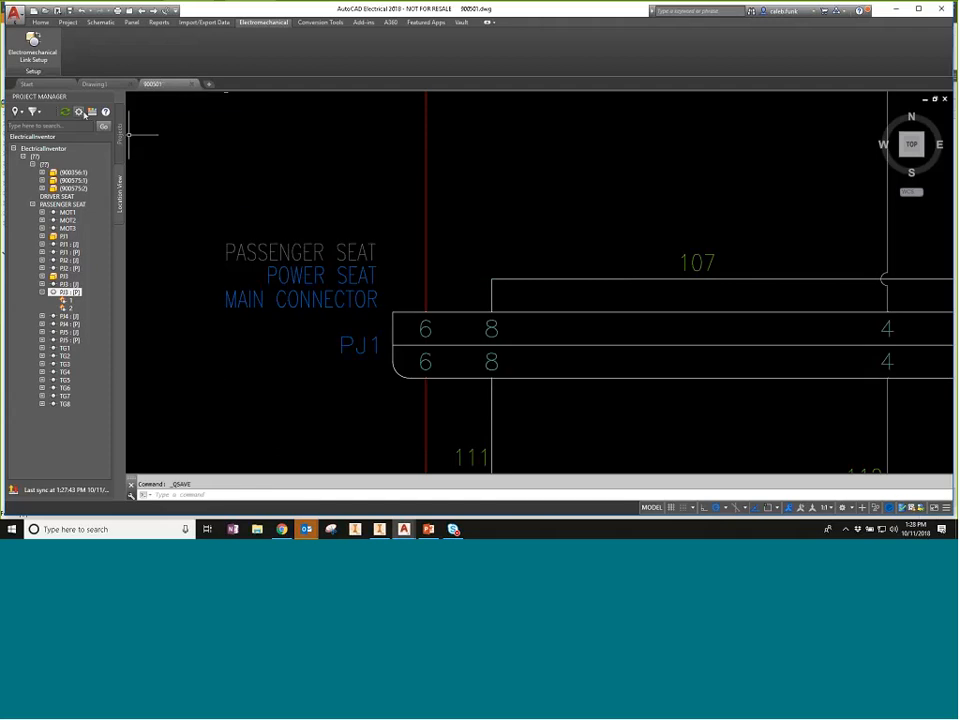
left_click(80, 112)
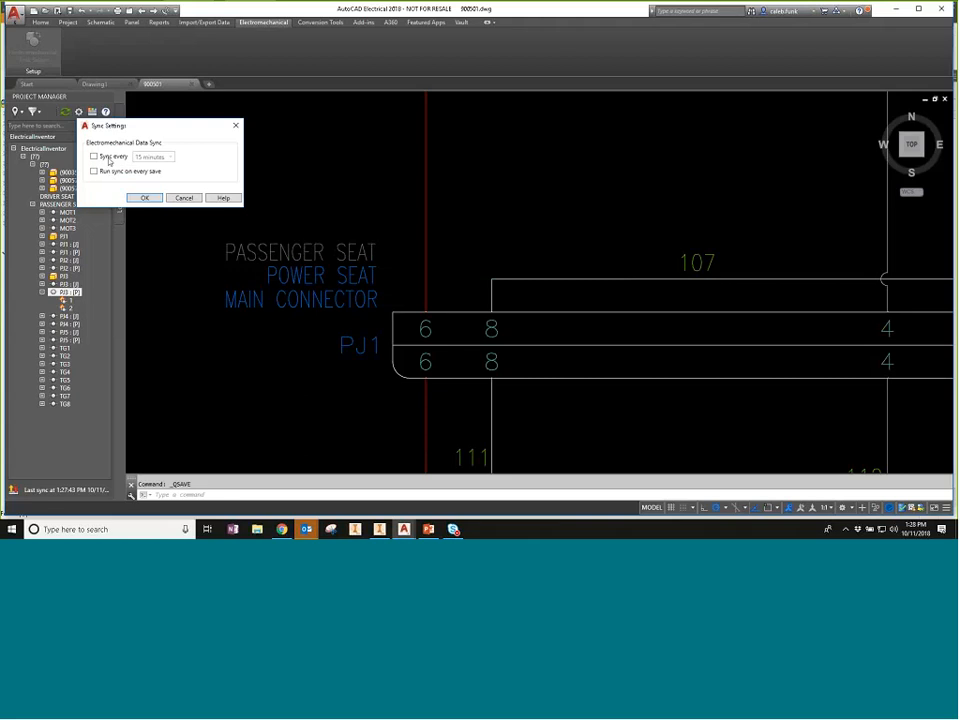
left_click(188, 197)
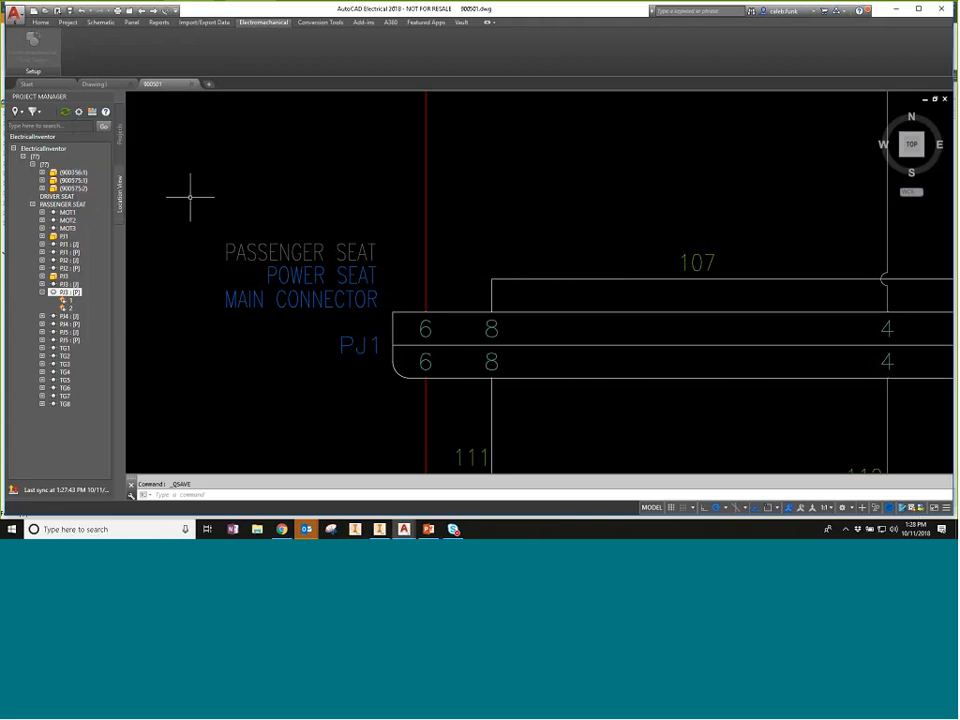
left_click(15, 490)
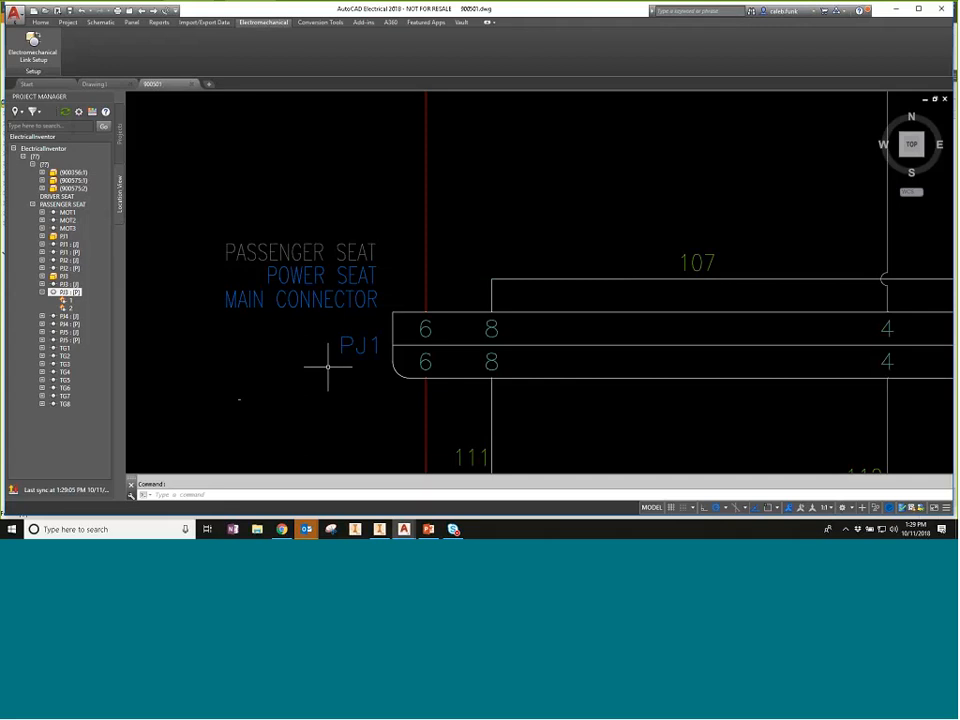
Step: Switch to Inventor, sync the linked data and check the description in connector 900568:1's electrical properties
left_click(379, 529)
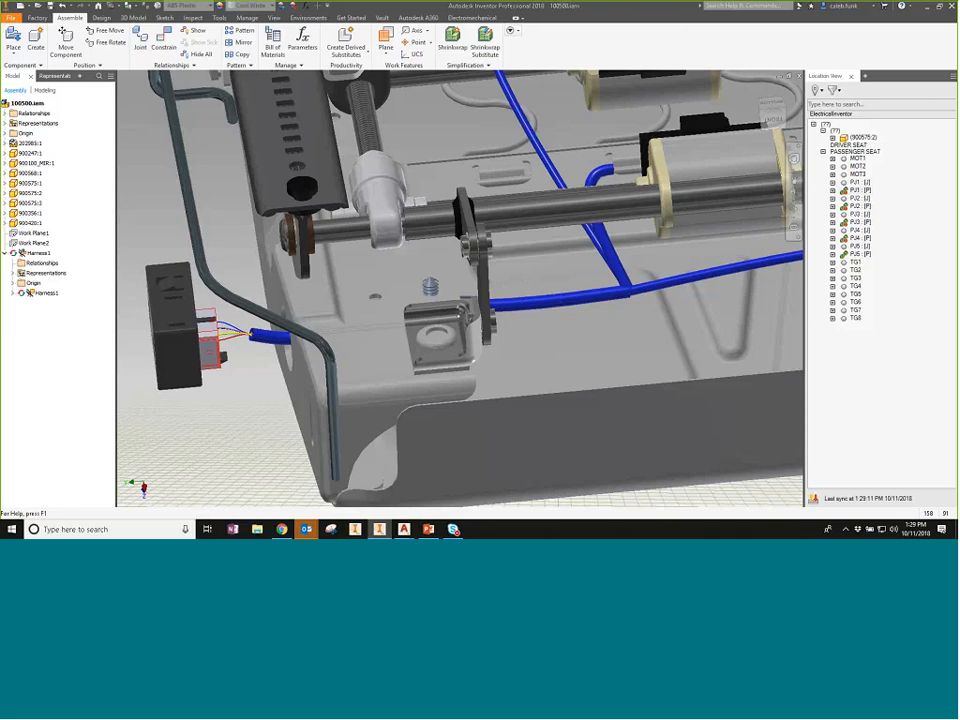
left_click(30, 173)
right_click(40, 173)
left_click(118, 186)
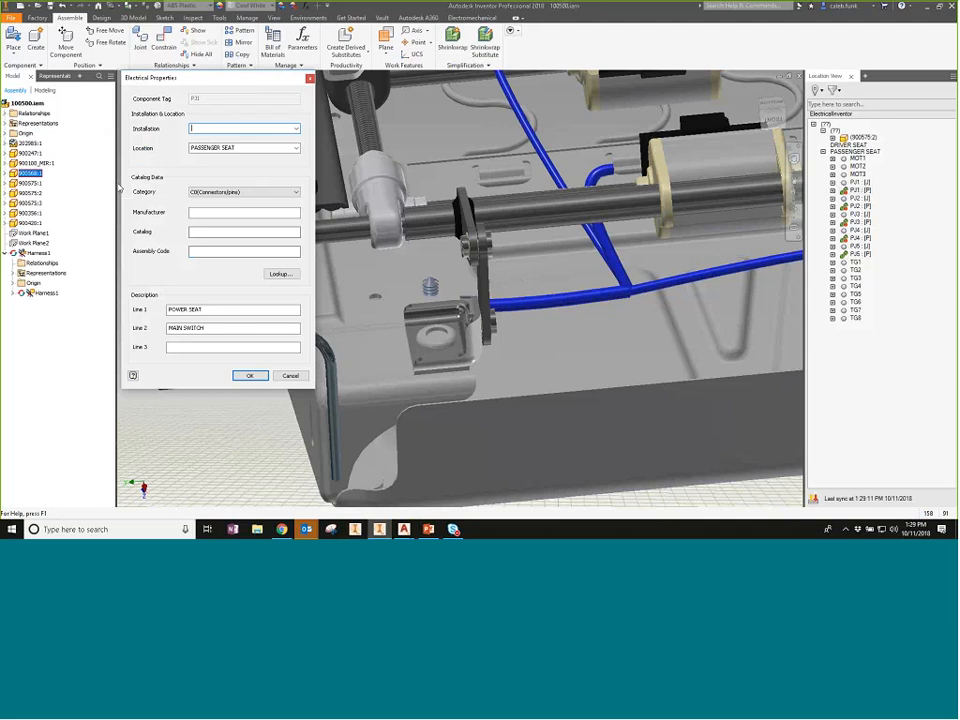
left_click(249, 375)
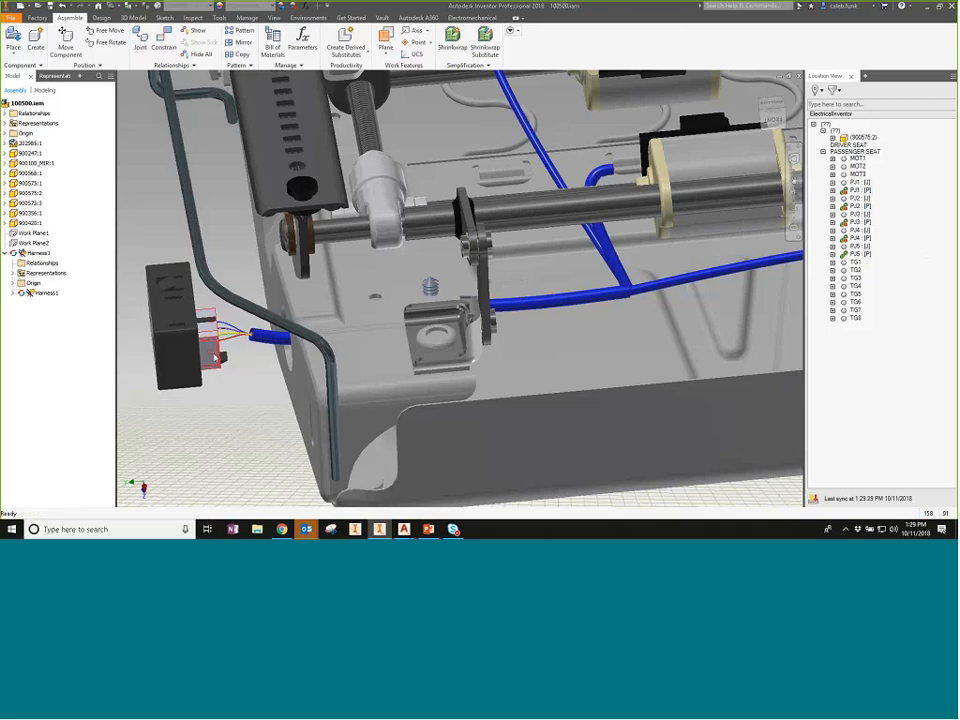
right_click(213, 358)
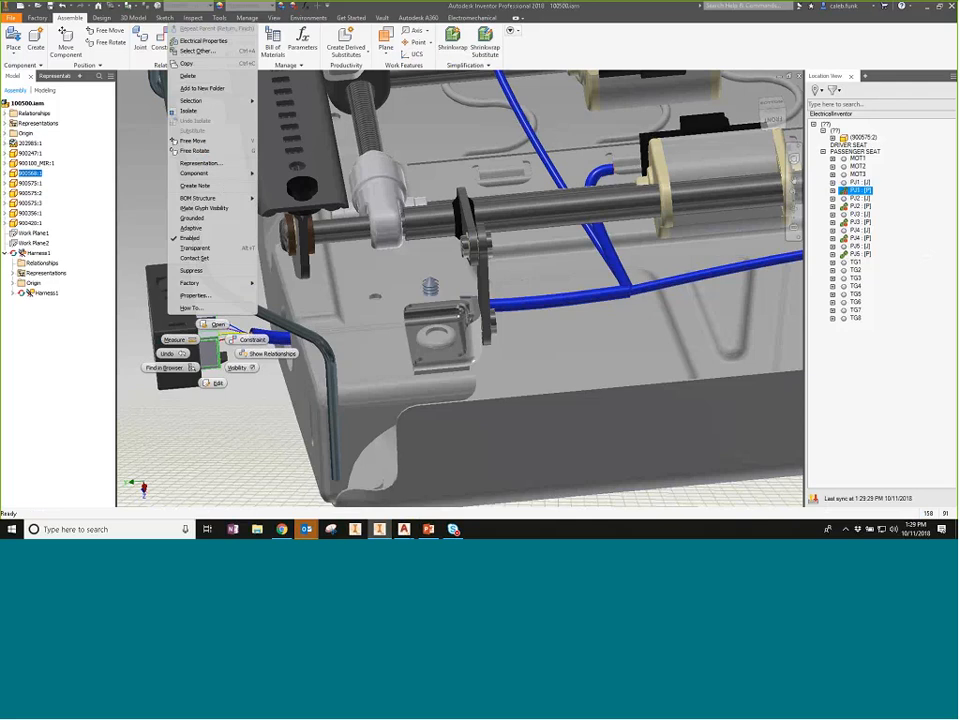
left_click(203, 40)
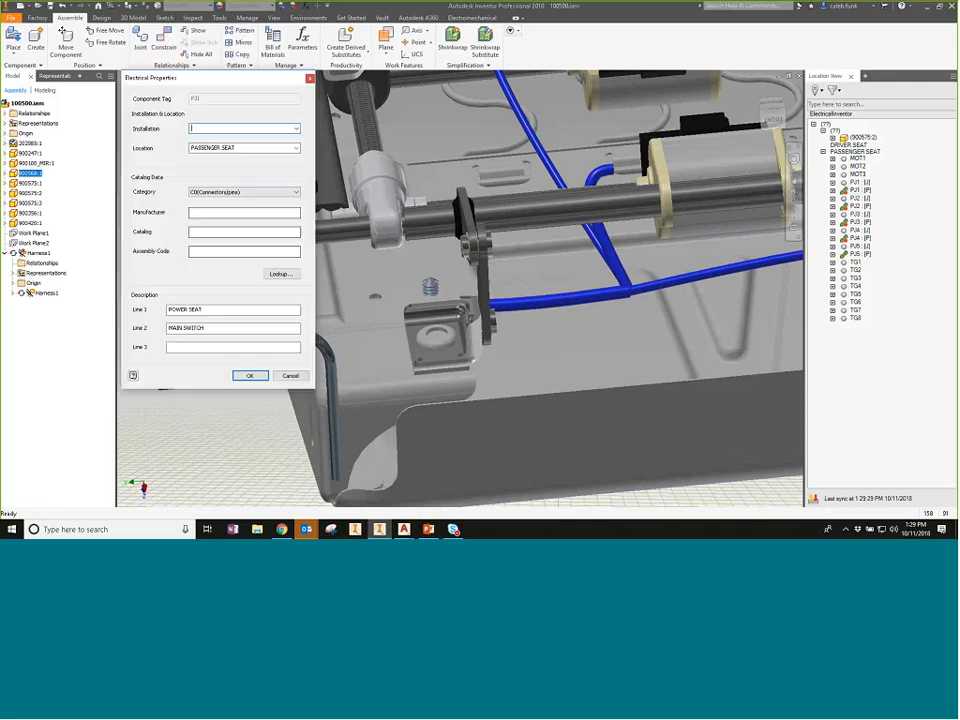
left_click(250, 375)
Step: Save assembly 100500.iam with its dependents and select the connector at the switch
left_click(49, 5)
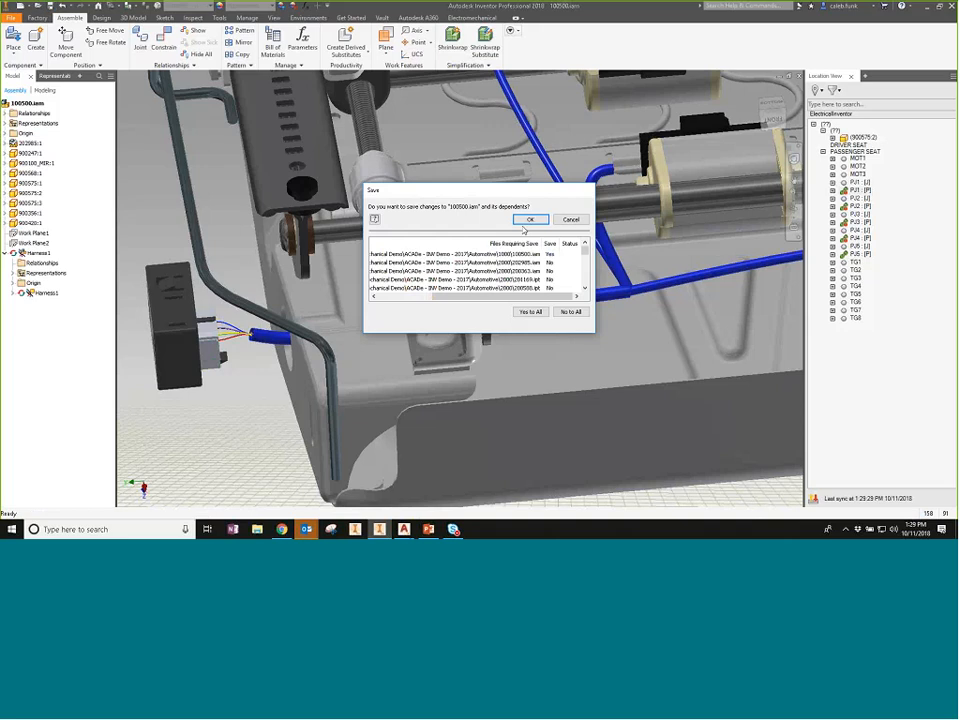
left_click(512, 216)
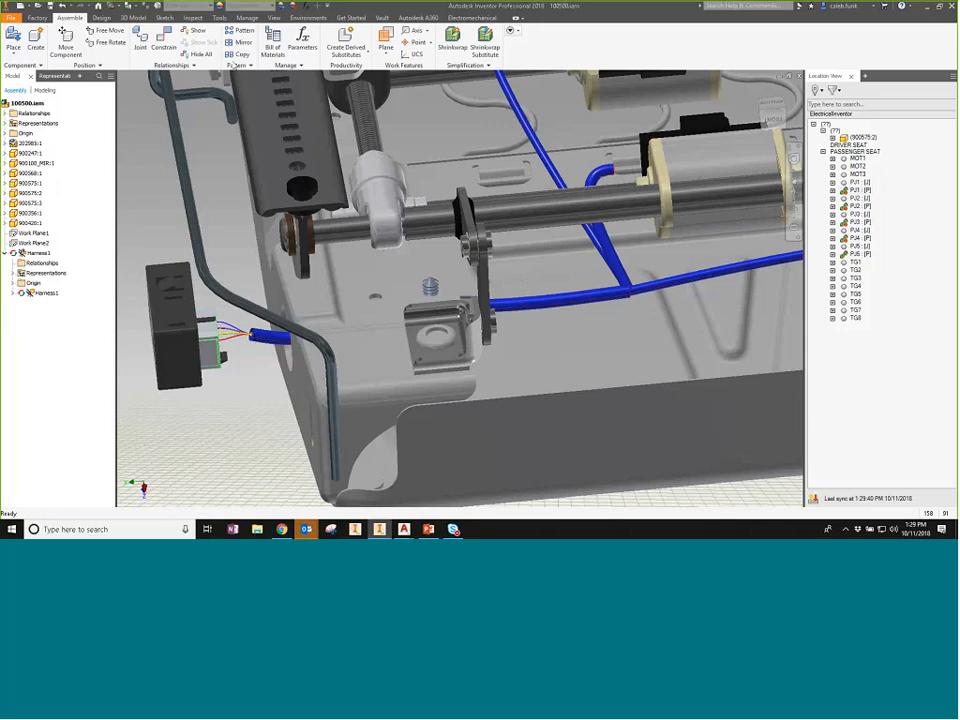
left_click(196, 306)
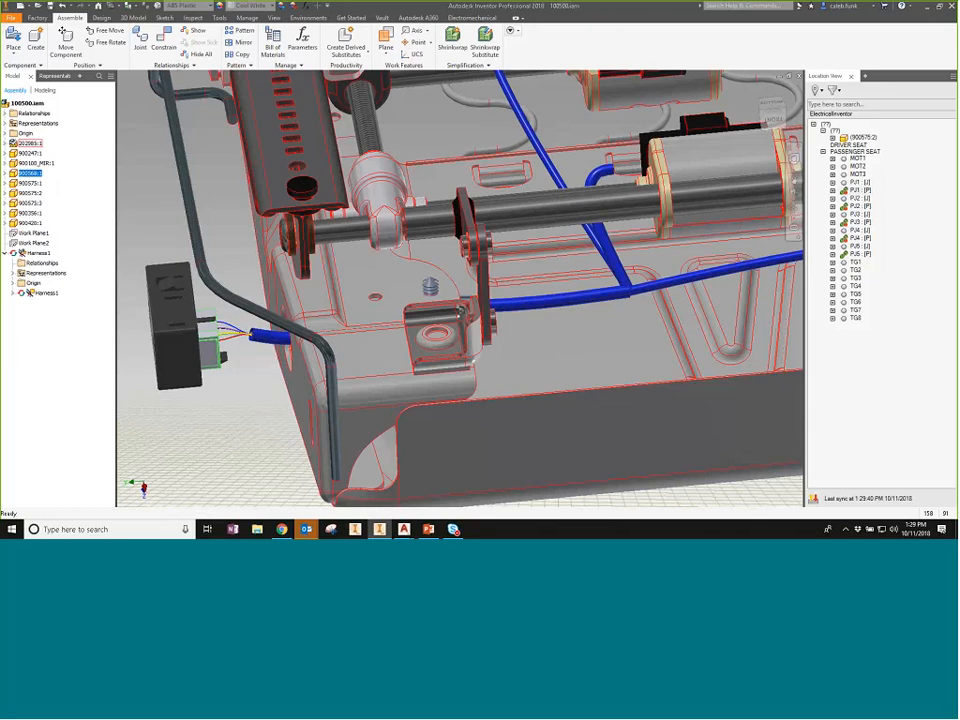
Step: Sync the linked project data in AutoCAD Electrical's 900501 drawing, review the whole schematic and return to Inventor
mouse_move(404, 530)
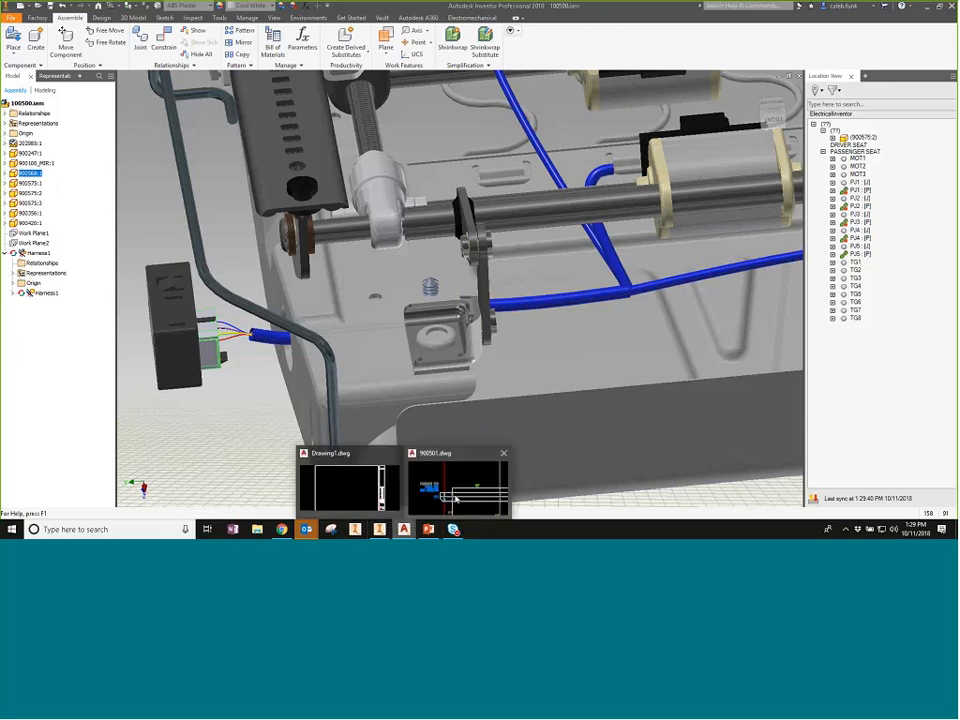
left_click(457, 487)
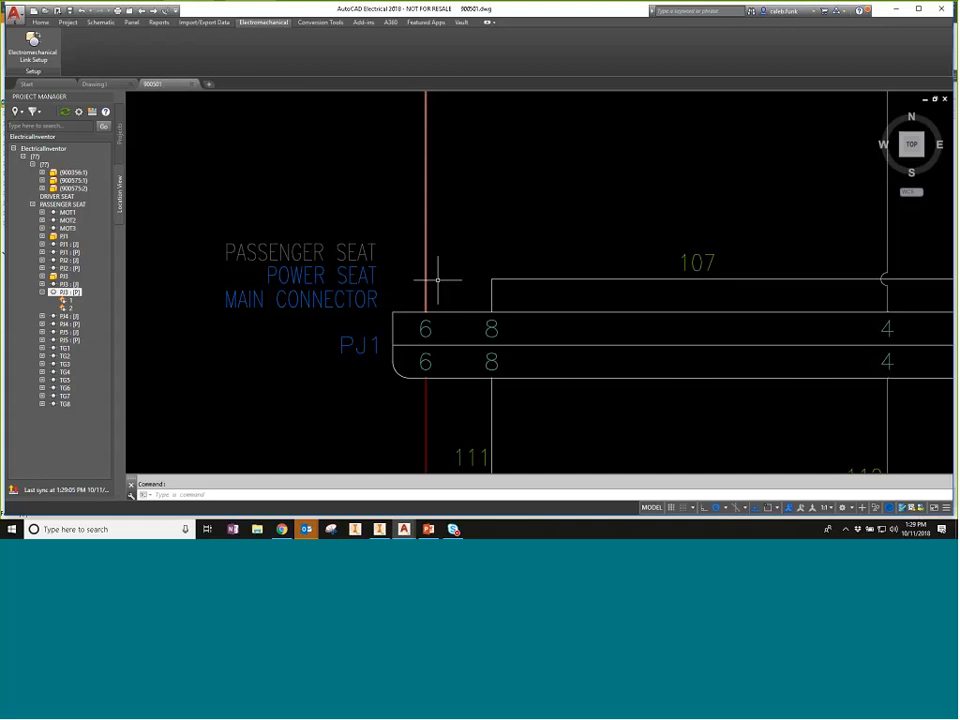
scroll(336, 335, "down", 2)
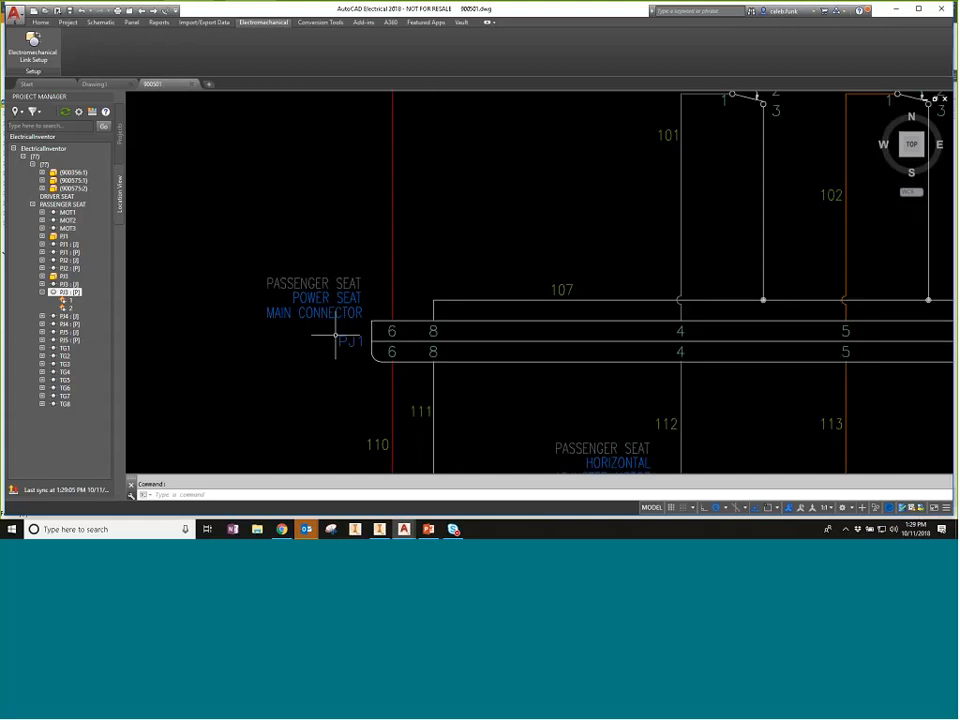
scroll(194, 381, "down", 2)
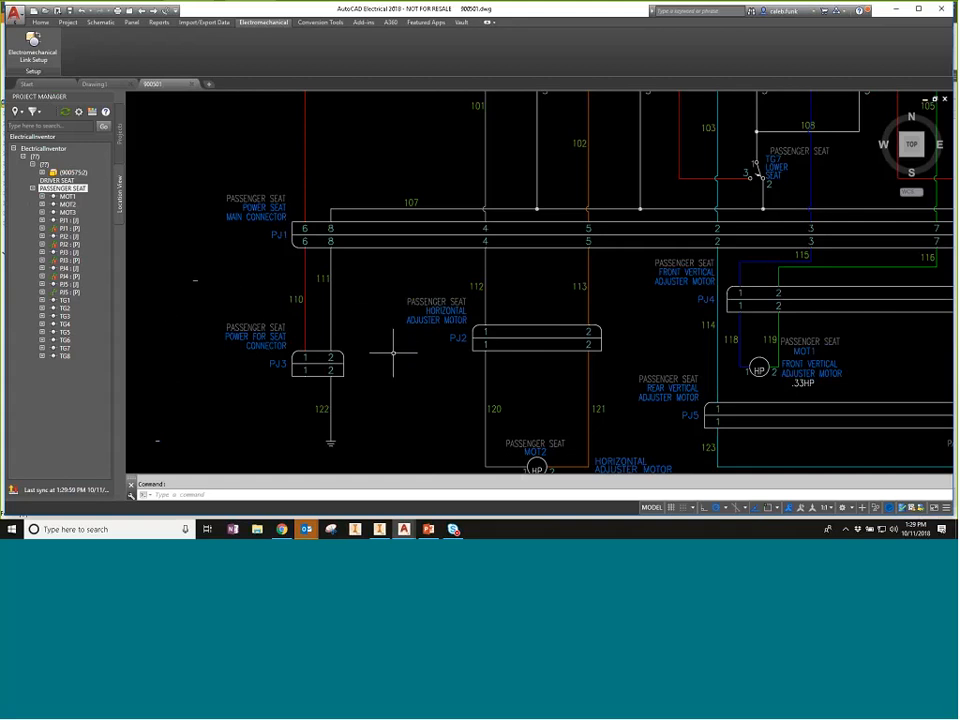
scroll(393, 352, "down", 2)
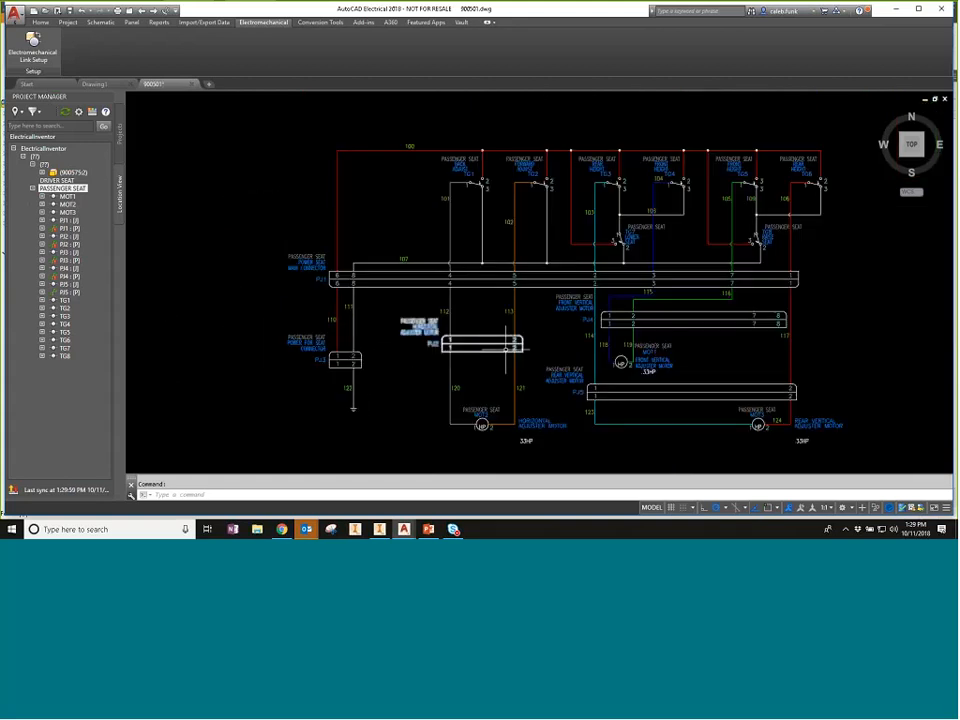
middle_click_drag(503, 349, 329, 313)
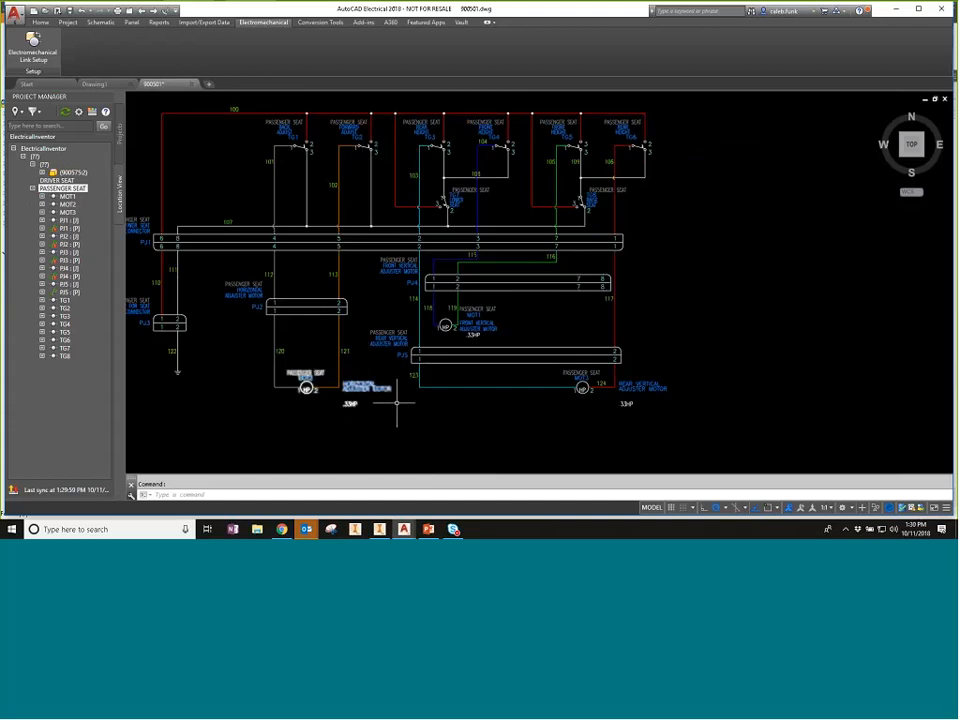
mouse_move(382, 532)
left_click(378, 486)
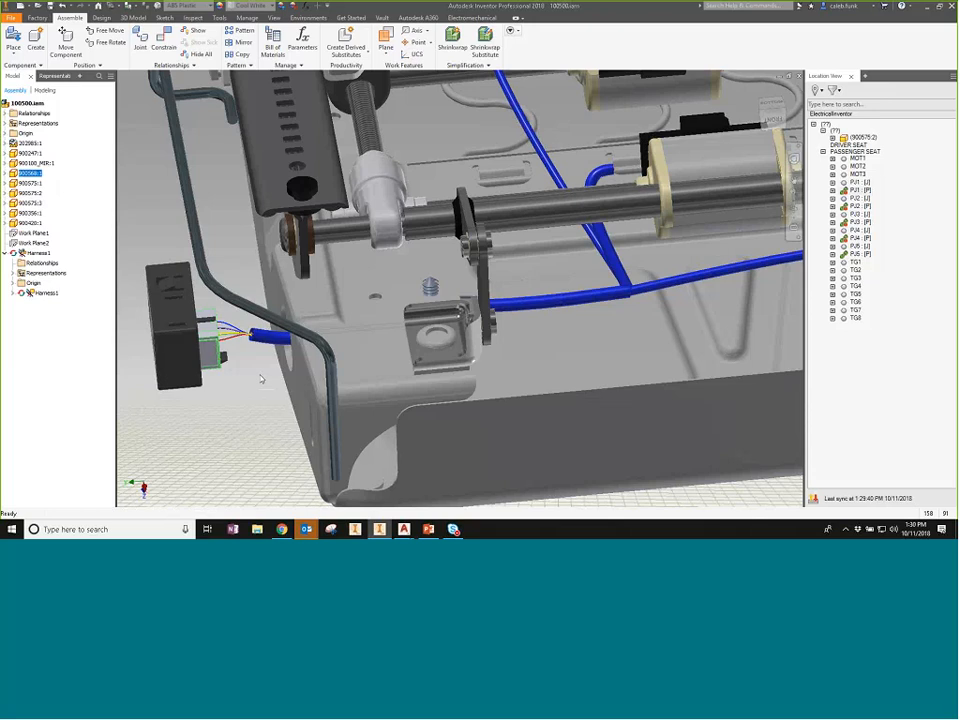
Step: Review the harness in the seat assembly, glance at the AutoCAD Electrical schematic, then return to Inventor and sync the linked data
scroll(260, 378, "up", 3)
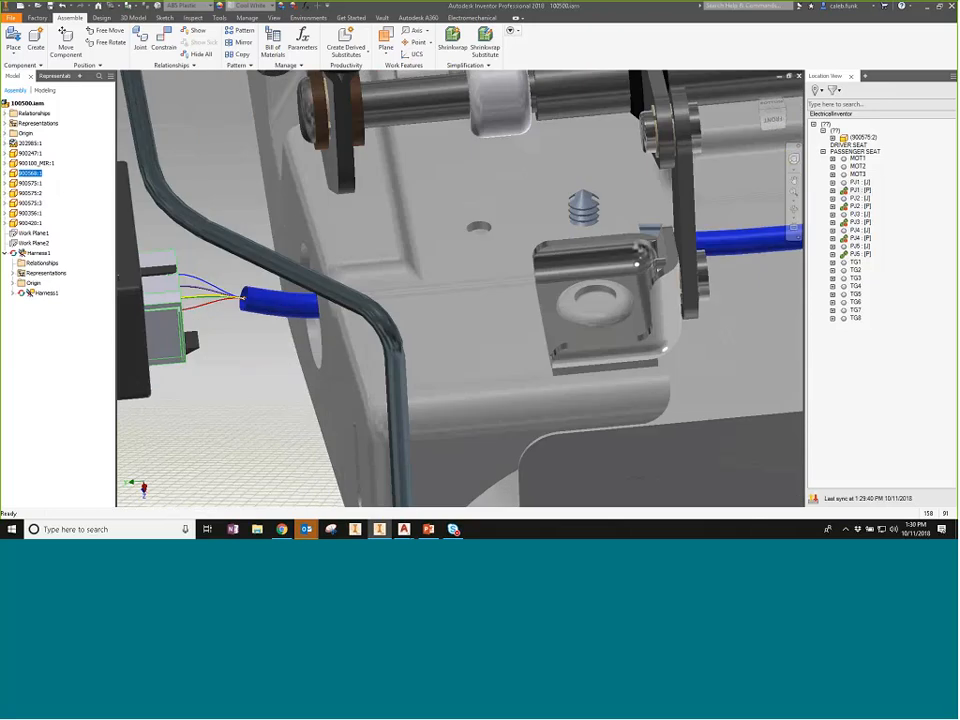
scroll(135, 438, "down", 6)
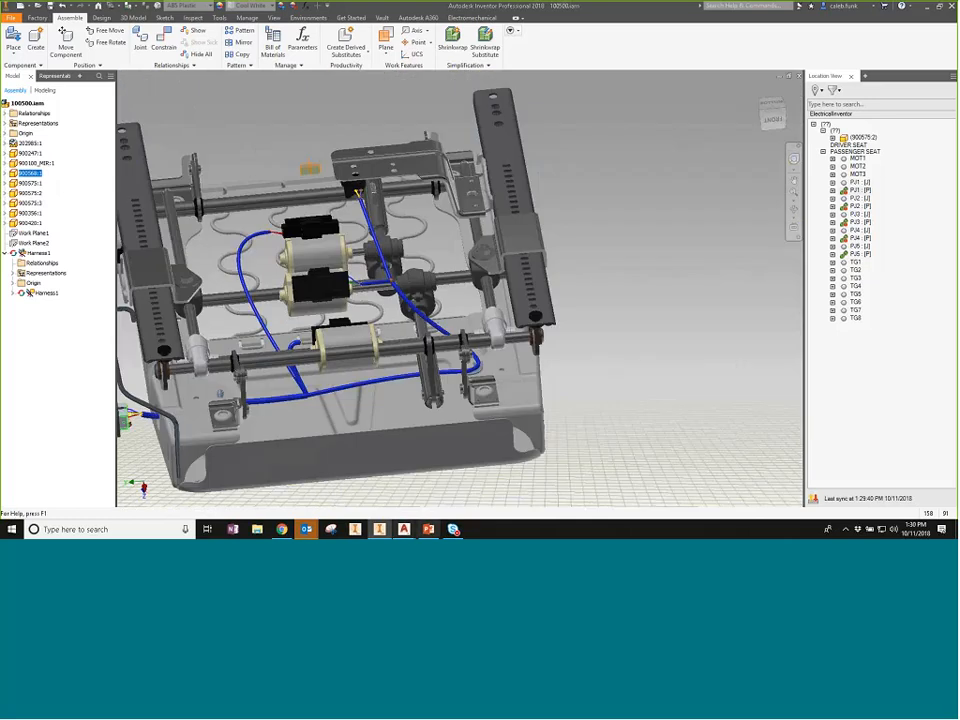
key("alt+Tab")
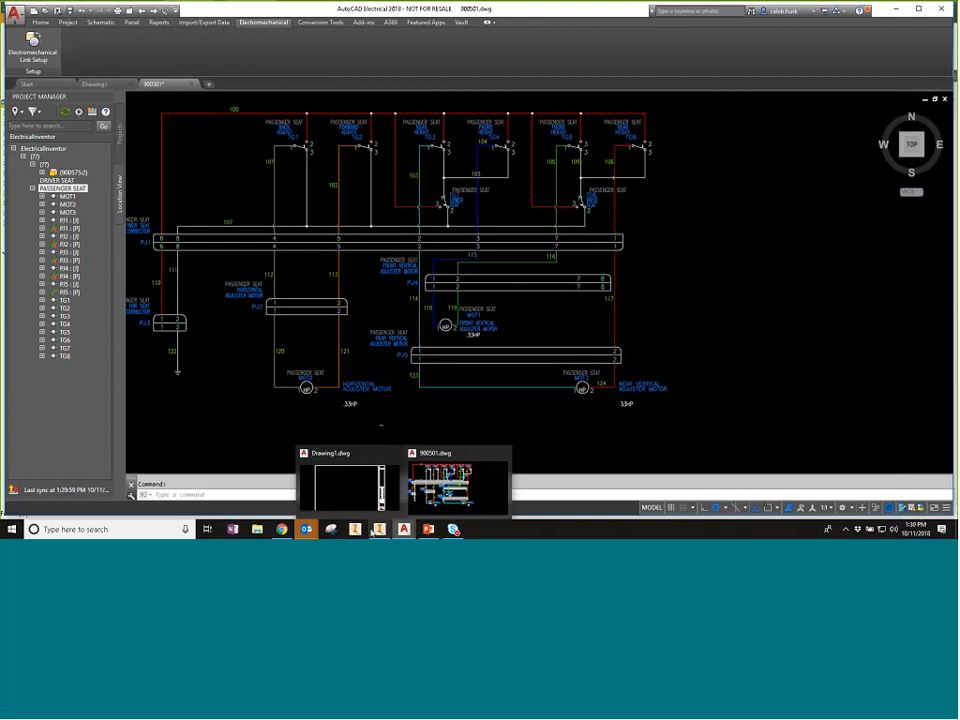
left_click(380, 531)
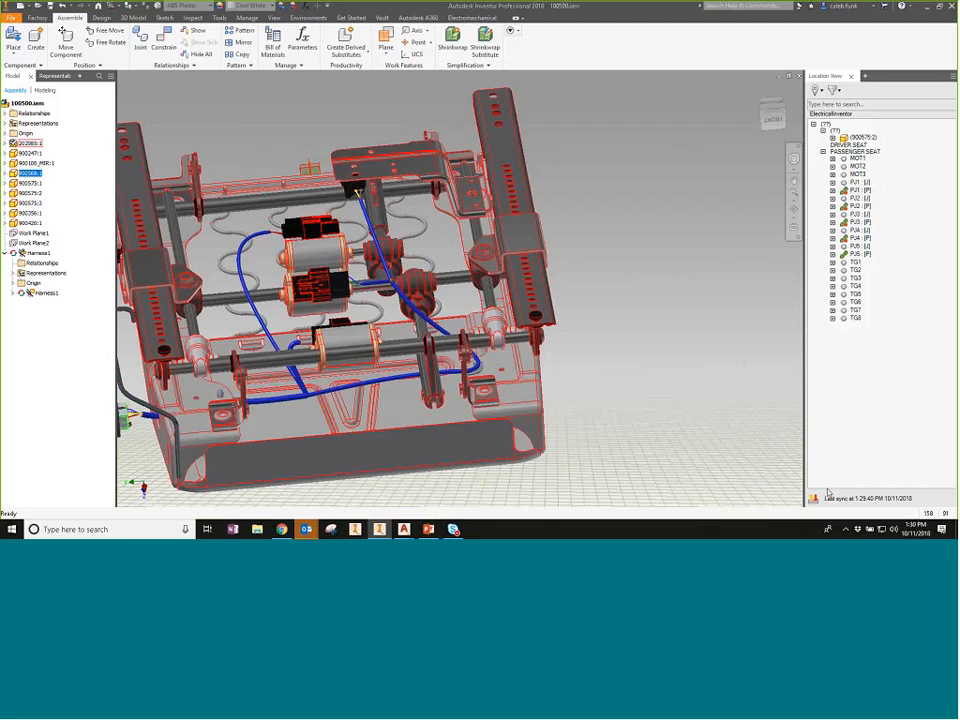
middle_click_drag(362, 461, 481, 423)
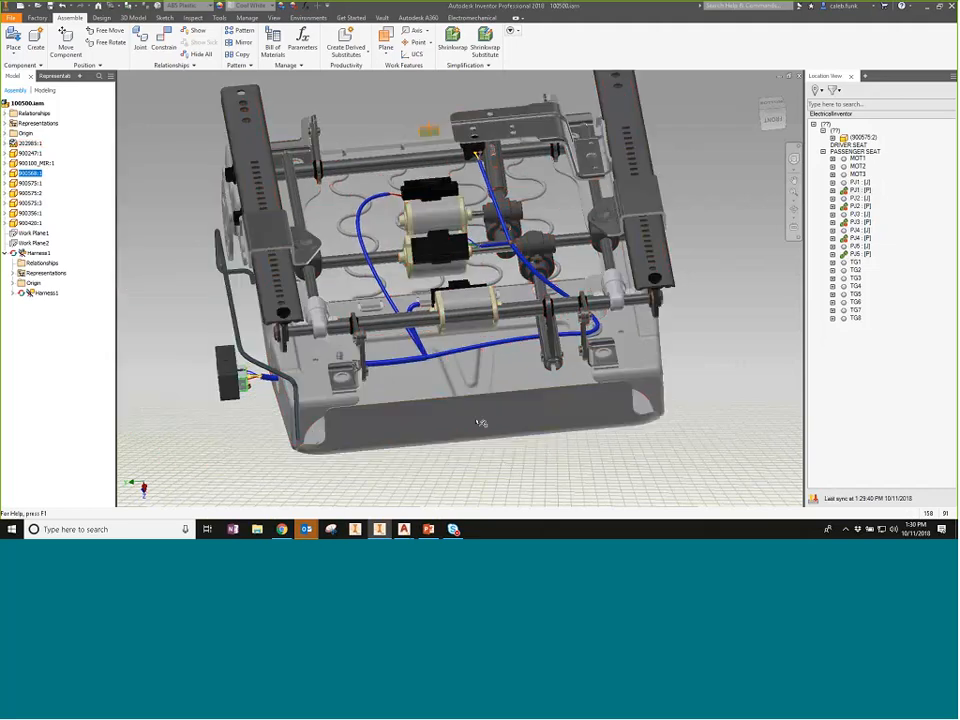
left_click(690, 431)
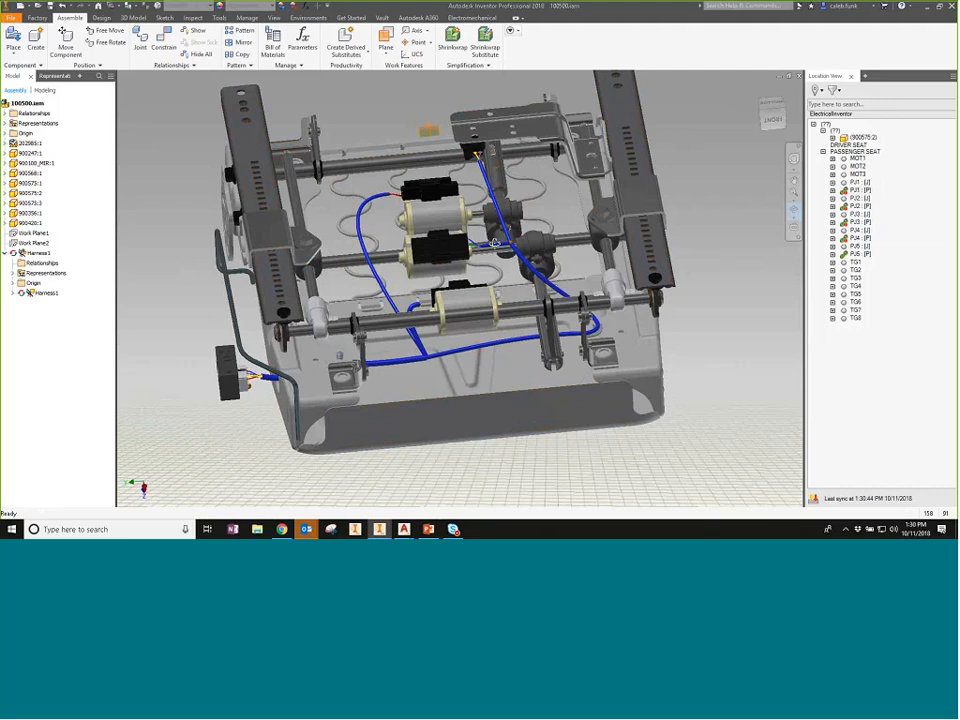
Step: Open Harness1 for editing from the seat assembly and create a nailboard drawing of it
middle_click_drag(494, 243, 160, 229, "shift")
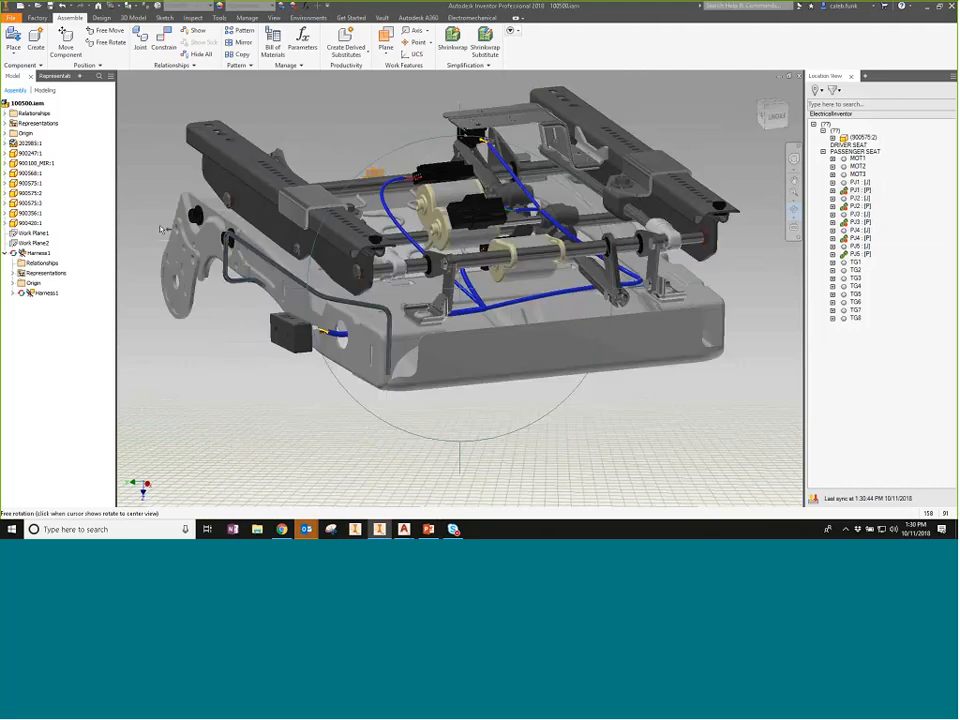
right_click(160, 229)
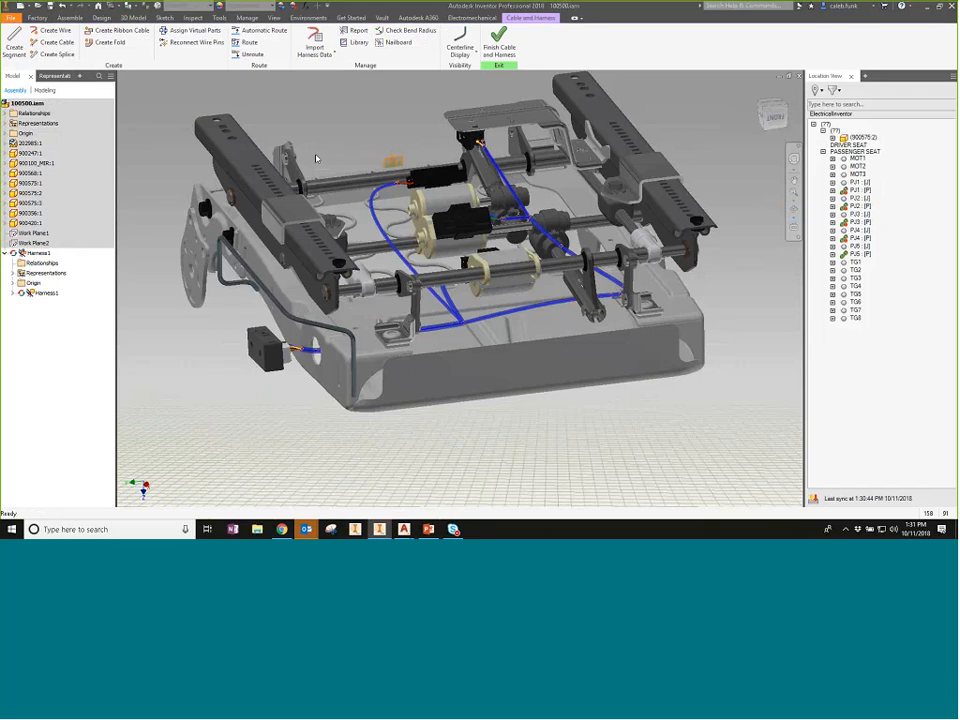
left_click(395, 42)
double_click(377, 205)
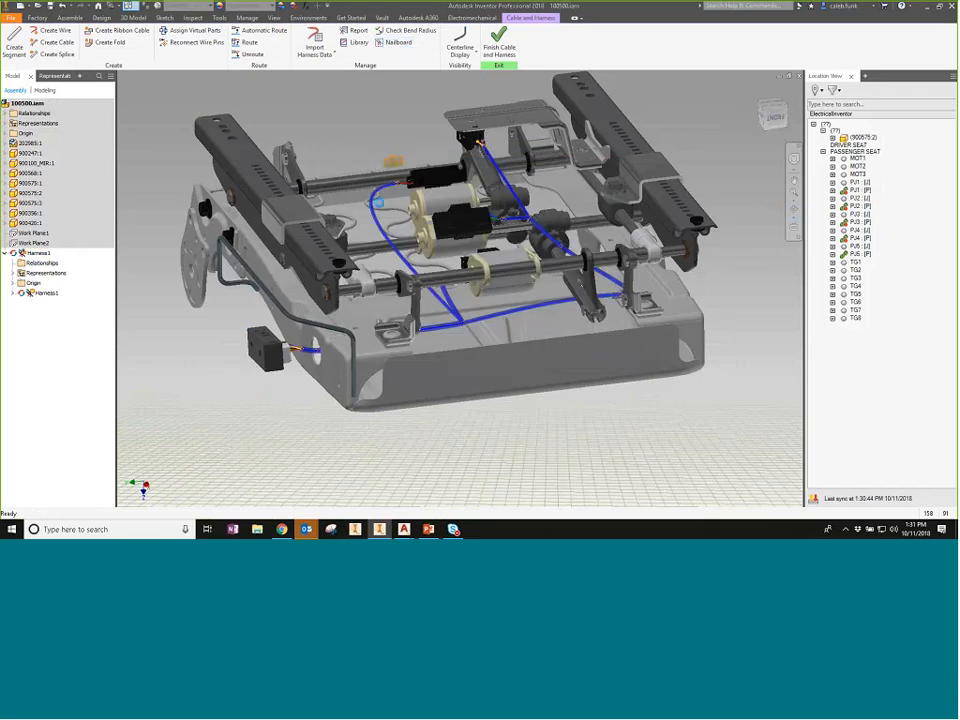
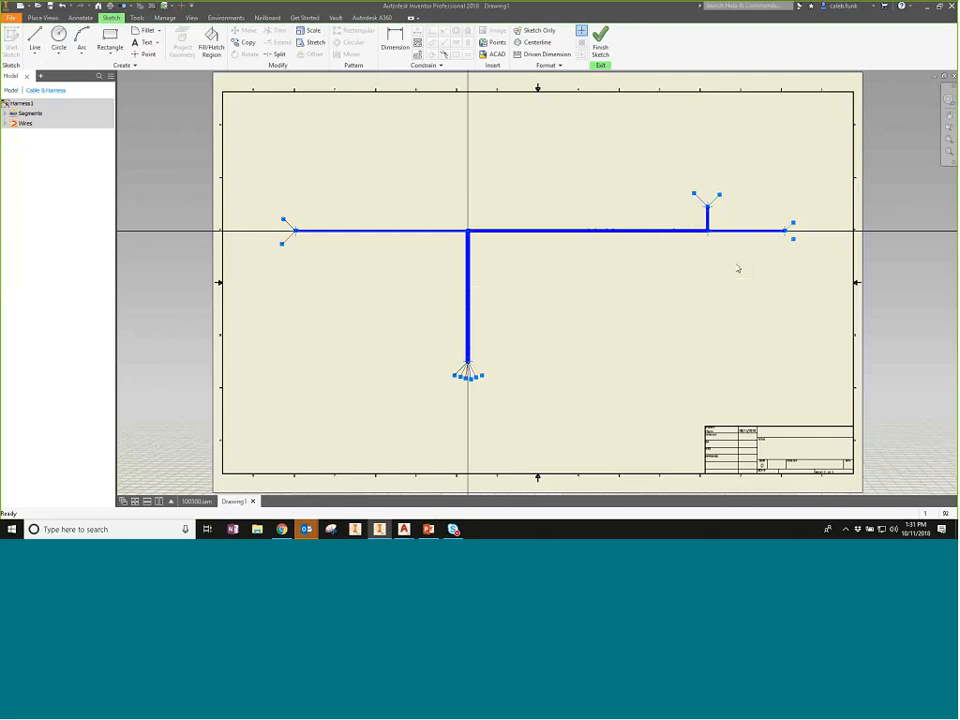
Step: Expand the harness's segments and wires in the nailboard drawing's browser and finish the nailboard sketch
left_click(5, 123)
left_click(5, 113)
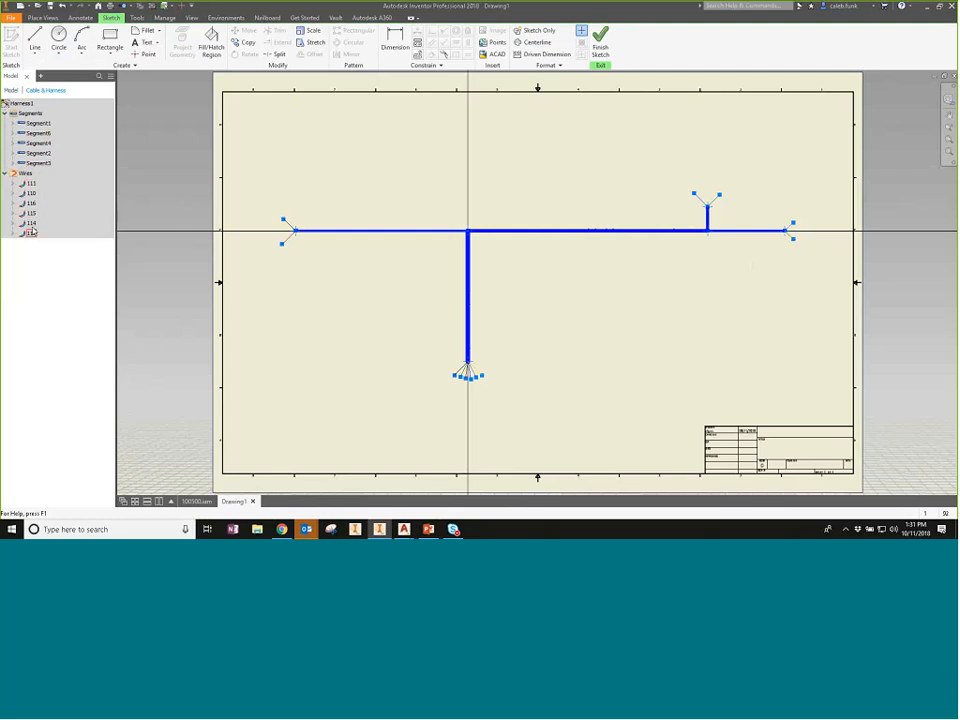
left_click(600, 40)
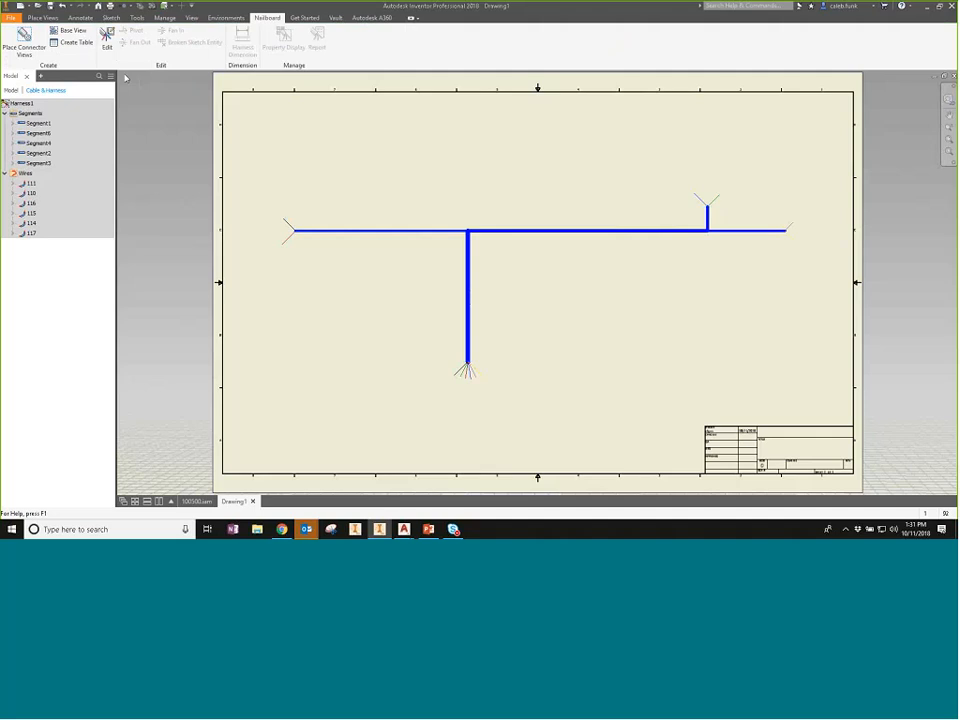
Step: Try placing an empty table with 4 columns and 10 data rows above the harness's left branch, and delete it
left_click(78, 46)
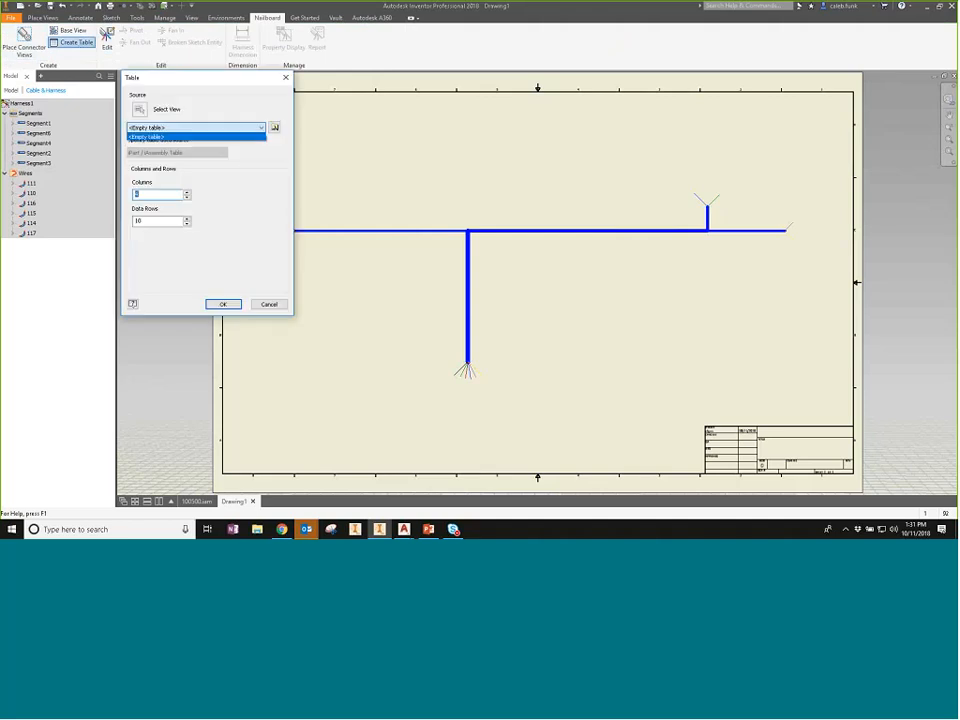
left_click(275, 128)
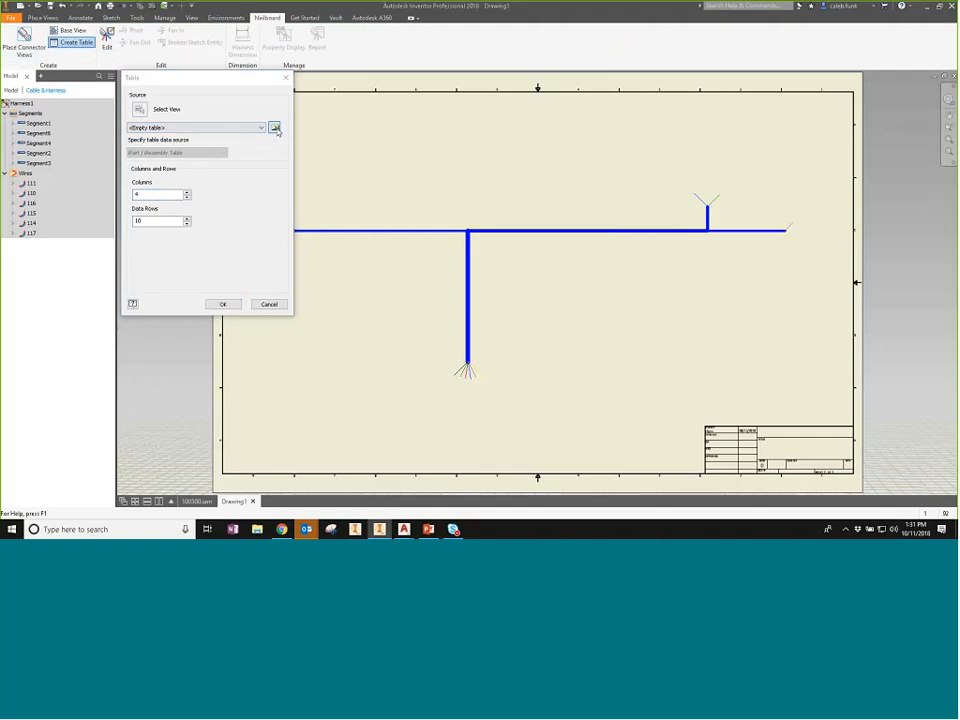
left_click(358, 308)
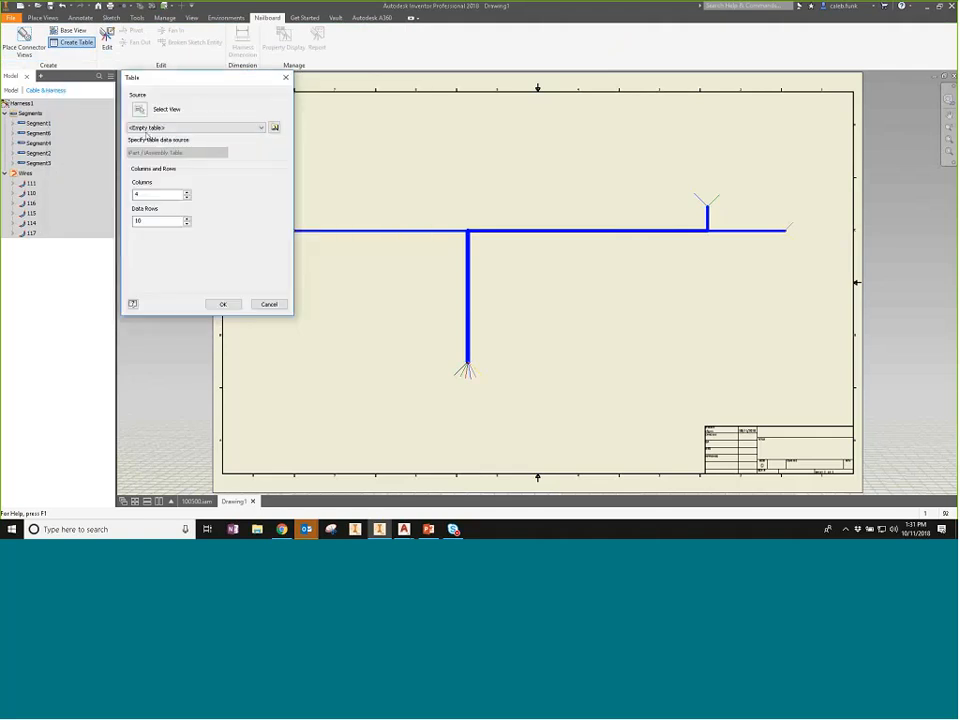
left_click(223, 304)
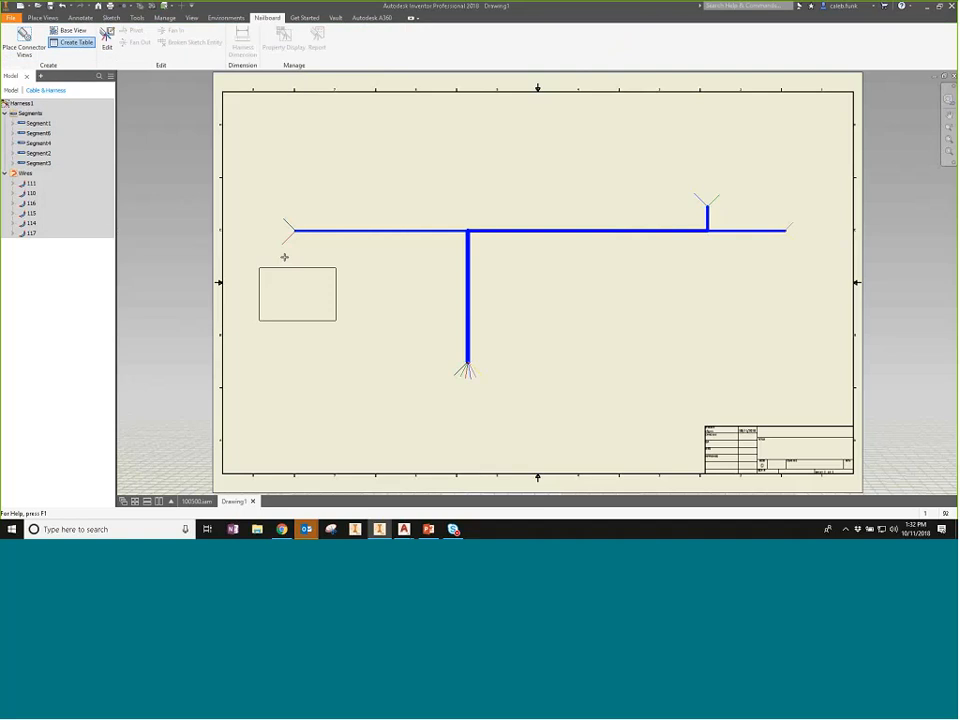
left_click(291, 130)
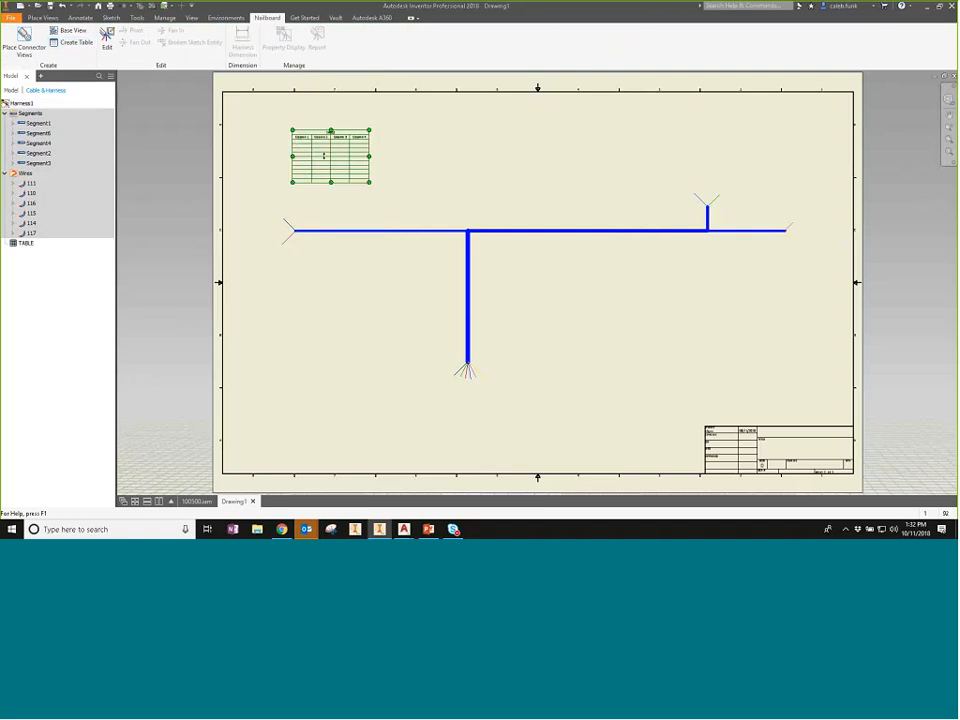
left_click(323, 156)
key("Delete")
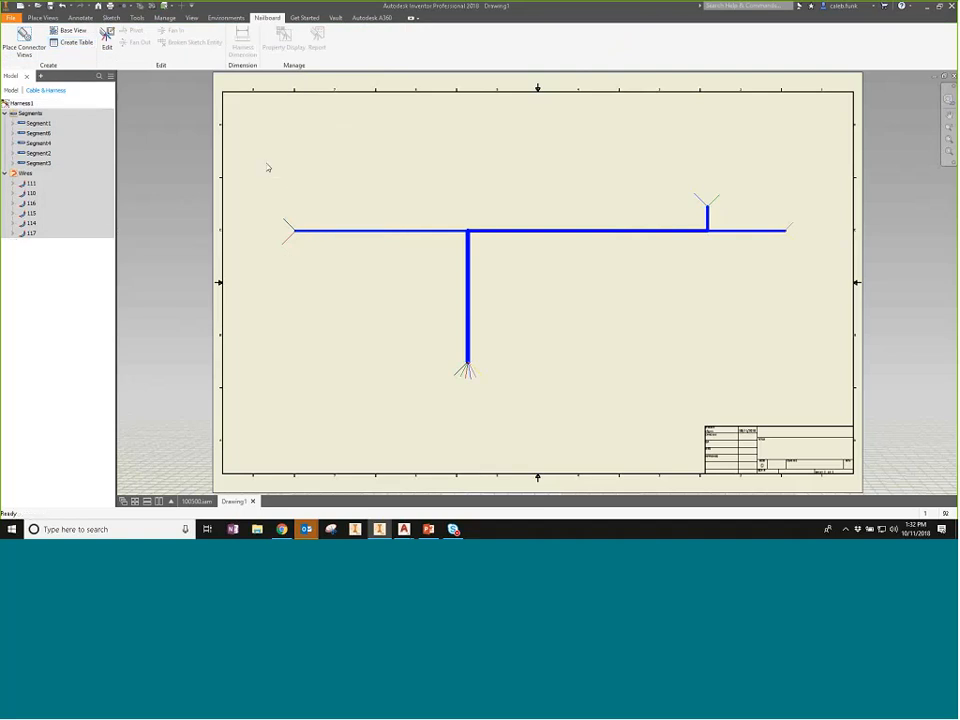
Step: Edit the nailboard sketch, dimension the harness's overall horizontal length between its outer branch ends, and finish the sketch
left_click(23, 104)
left_click(27, 114)
left_click(27, 175)
left_click(107, 40)
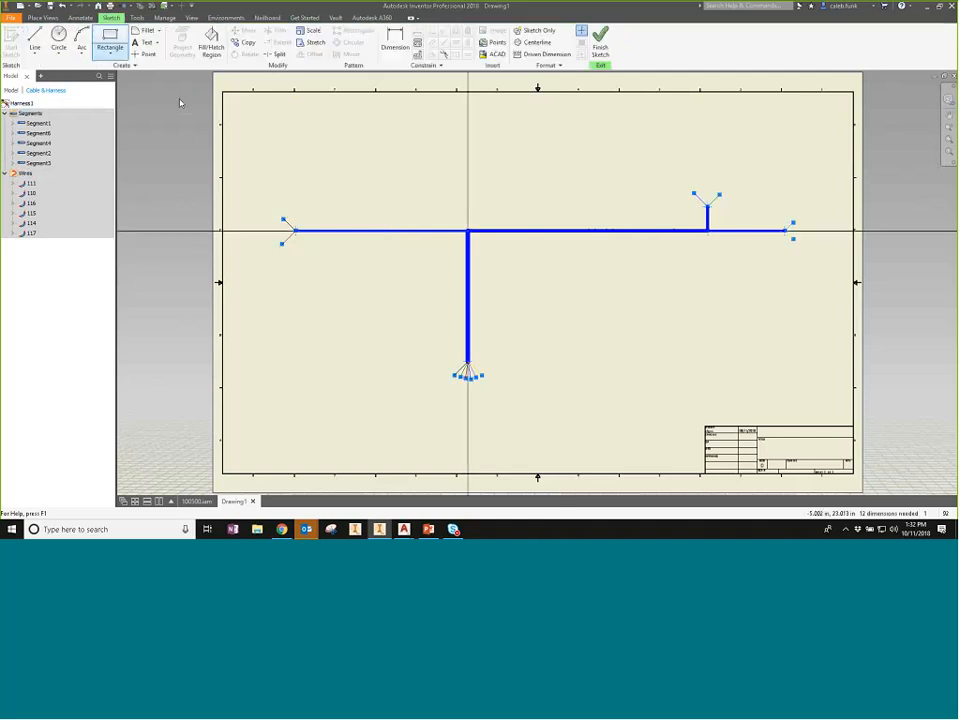
key("d")
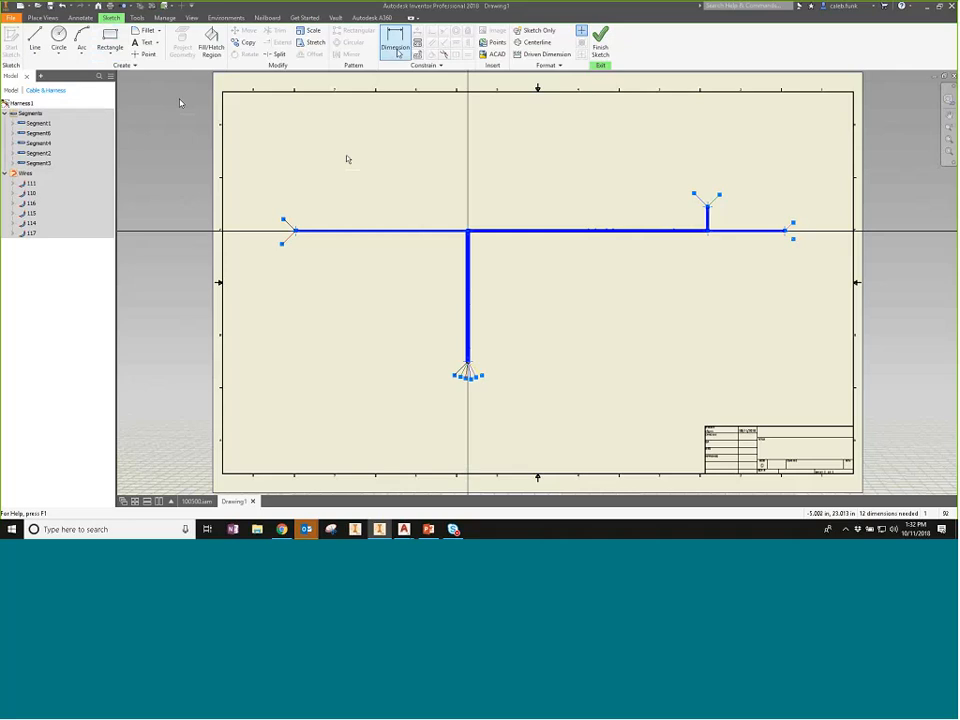
left_click(397, 52)
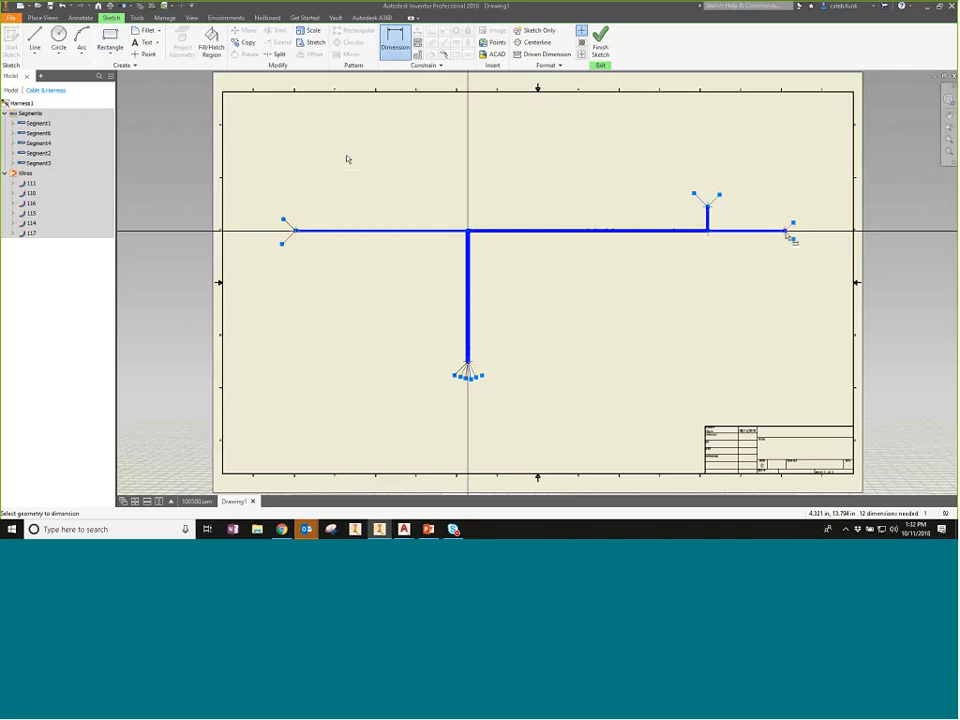
left_click(785, 231)
left_click(590, 150)
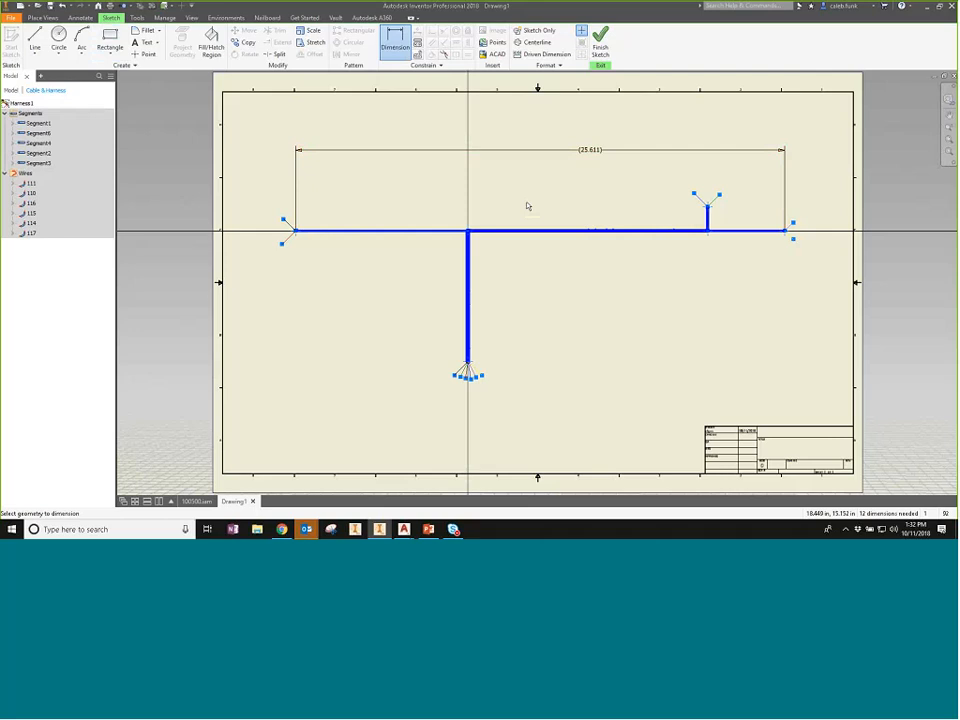
left_click(600, 43)
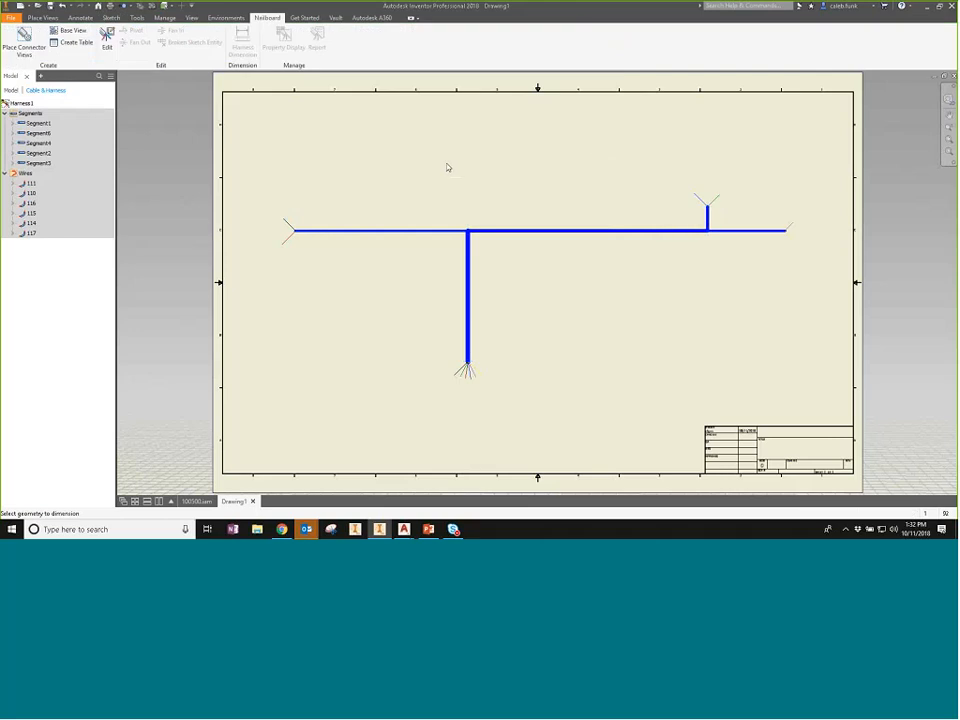
right_click(416, 139)
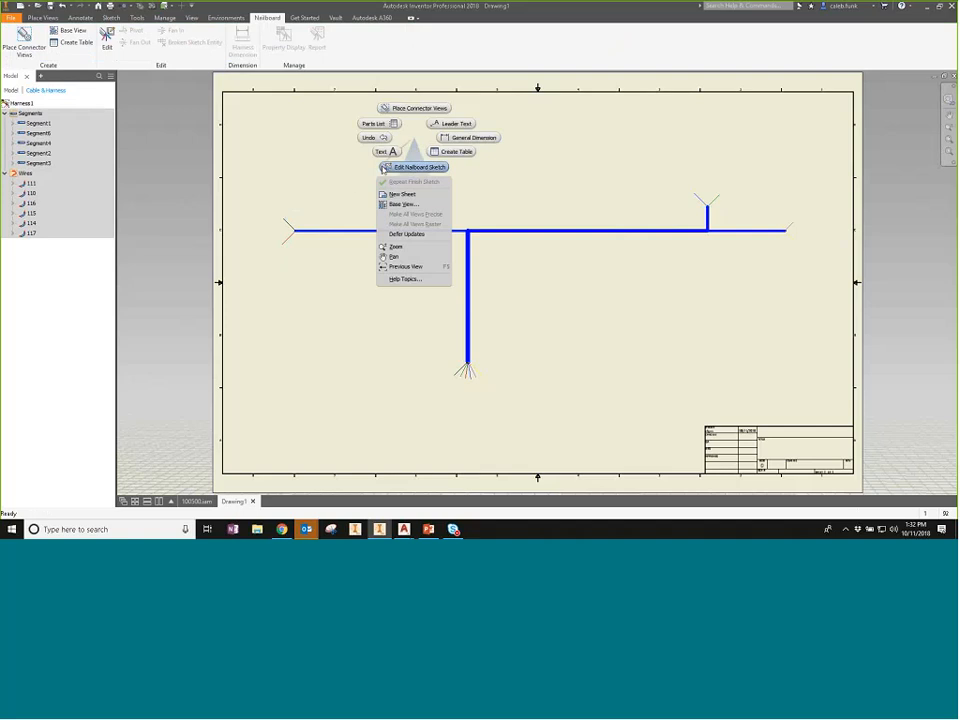
left_click(299, 177)
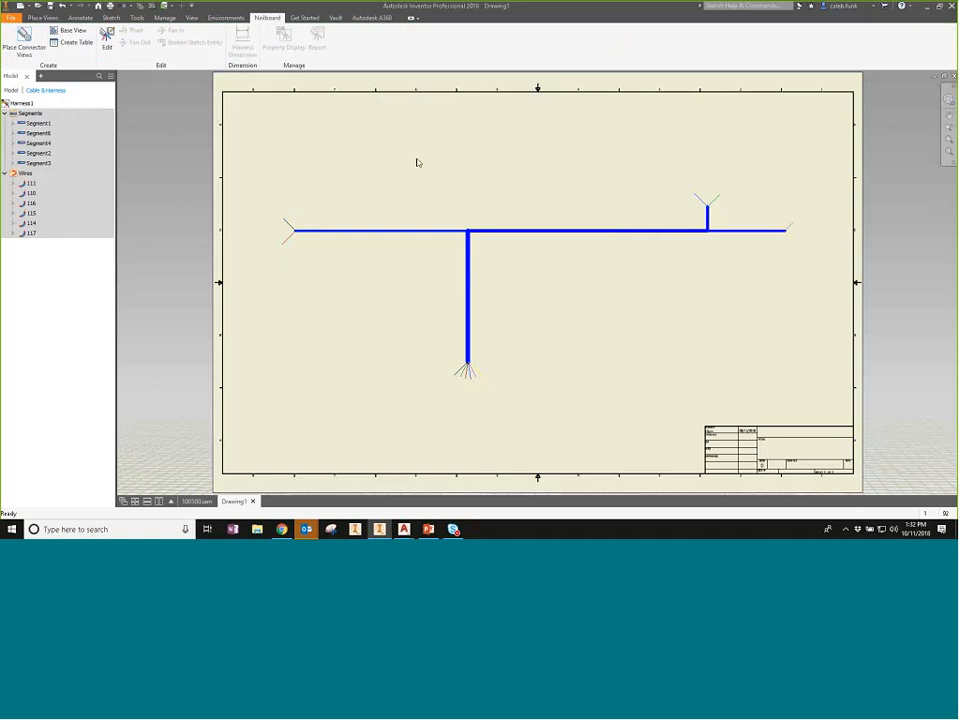
left_click(40, 18)
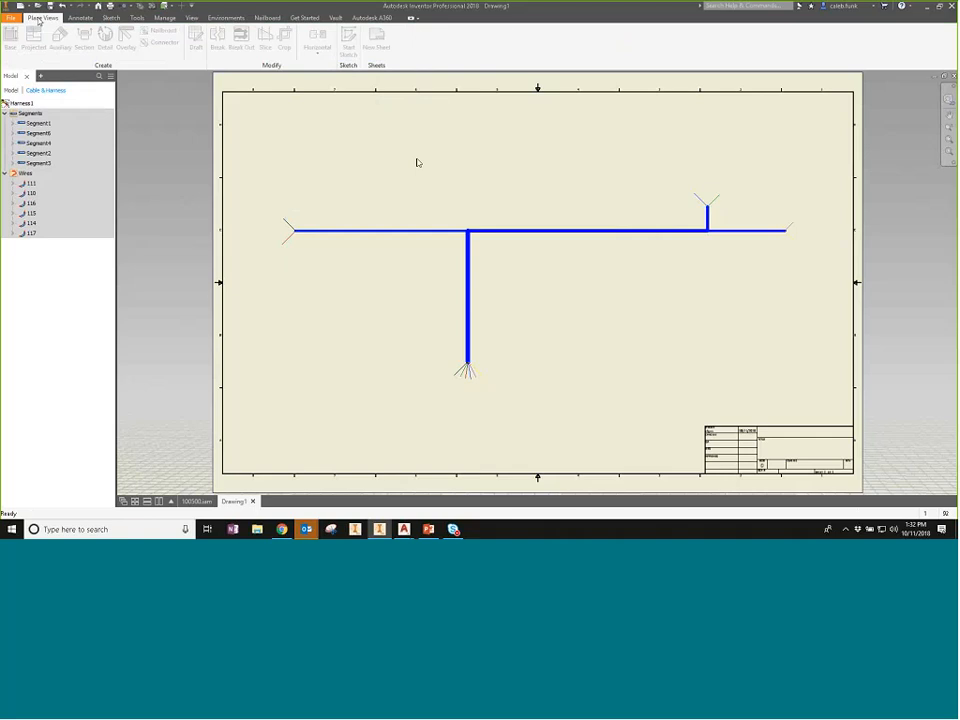
left_click(268, 18)
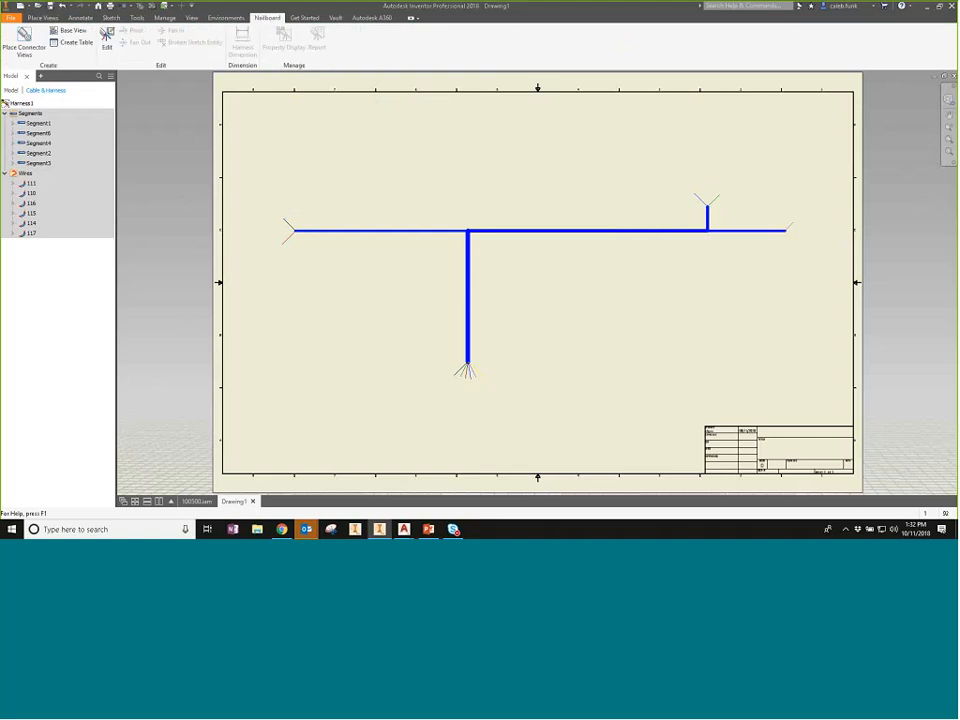
left_click(12, 91)
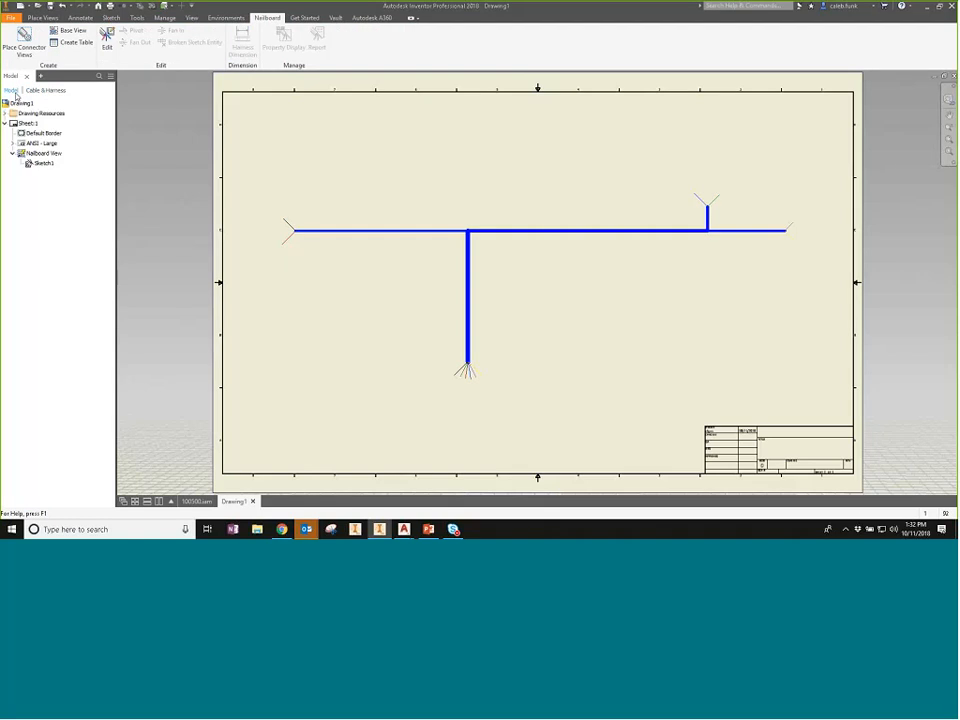
left_click(45, 91)
Step: Review Segment1's occurrence, display, wire and virtual part properties, and expand wire 111 to inspect its pin connections
left_click(36, 123)
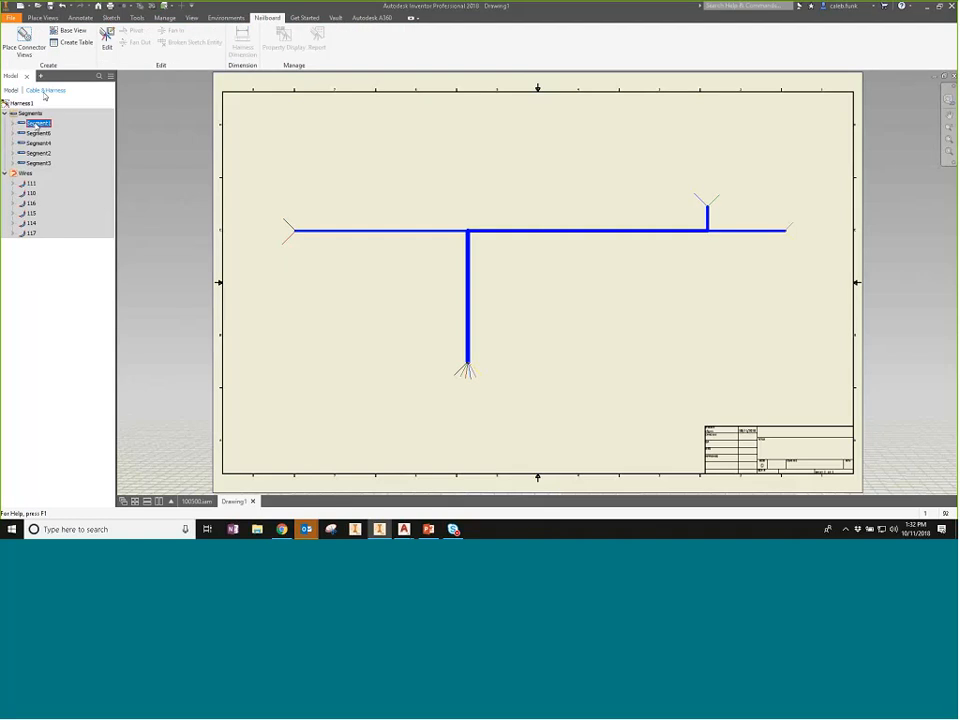
double_click(36, 123)
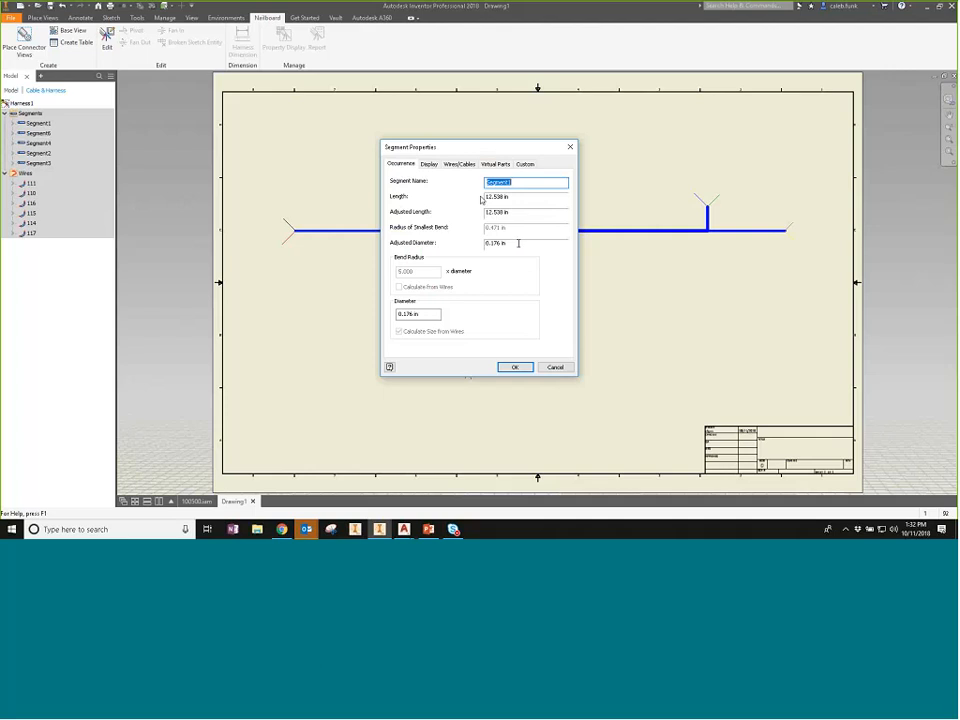
left_click(429, 164)
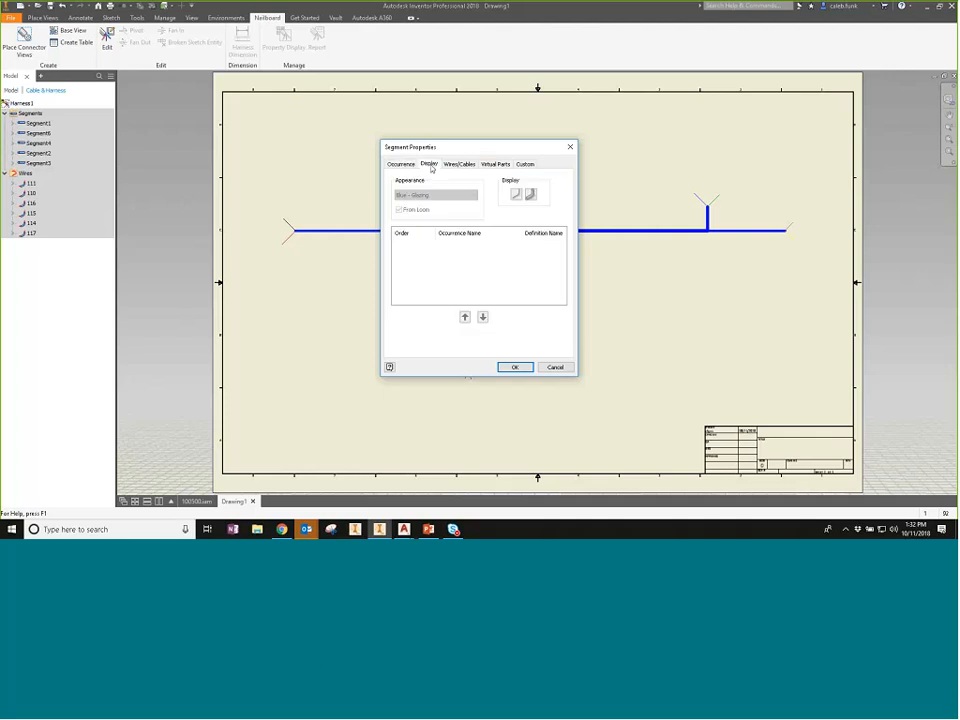
left_click(460, 164)
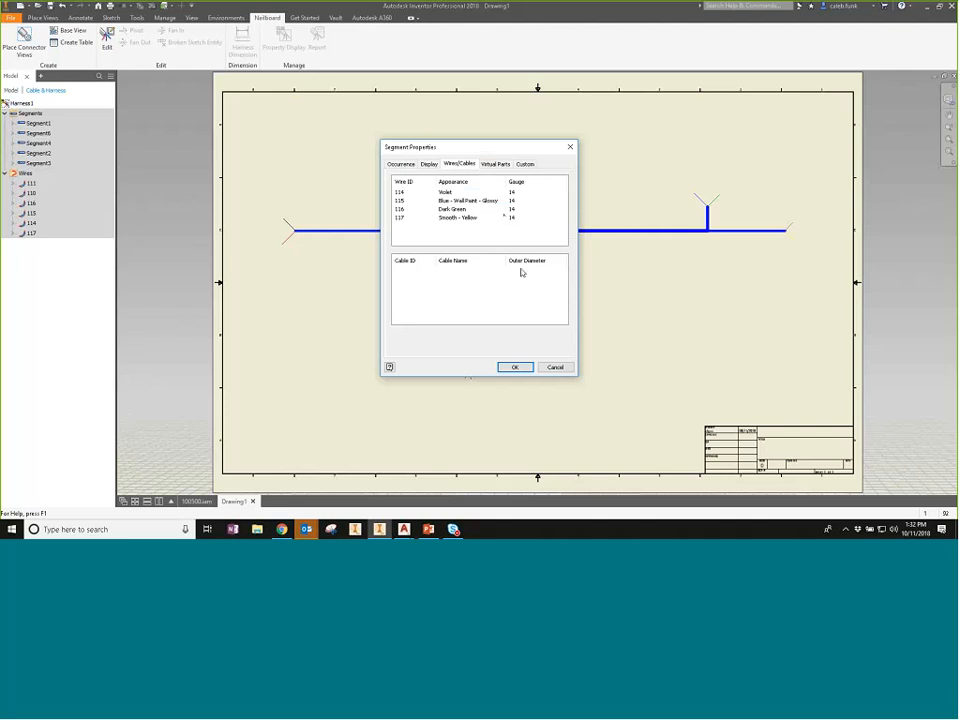
left_click(495, 164)
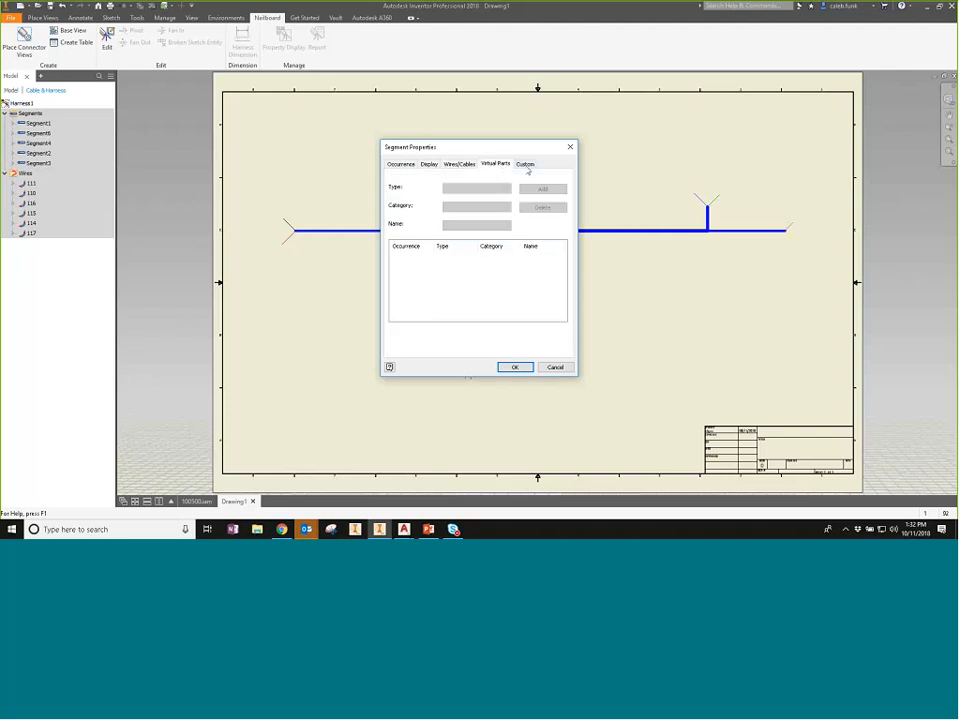
left_click(460, 164)
left_click(514, 368)
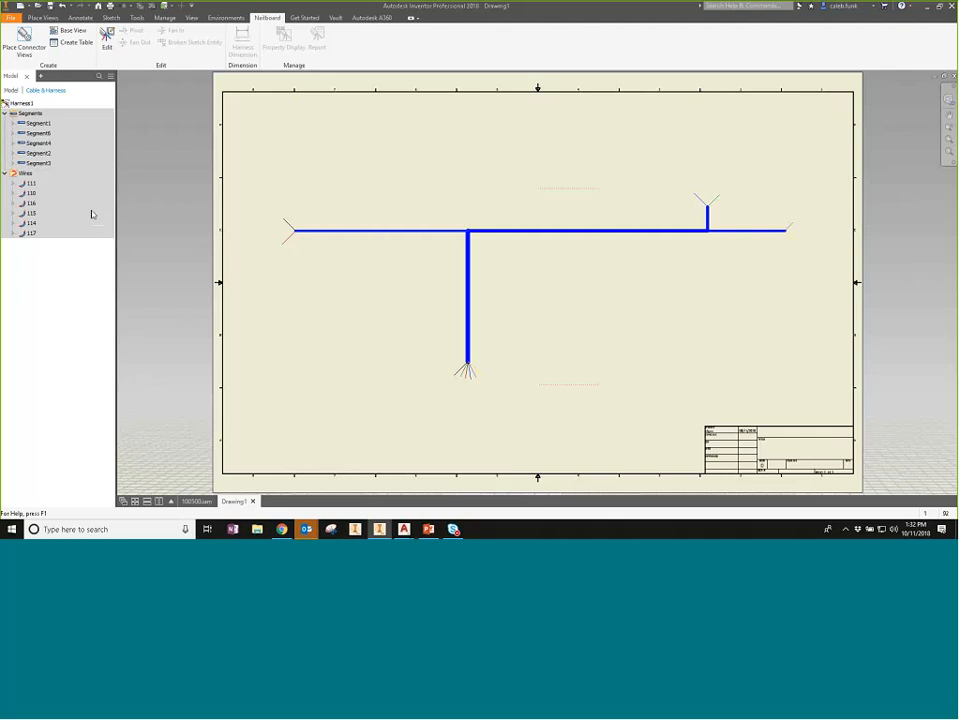
left_click(13, 183)
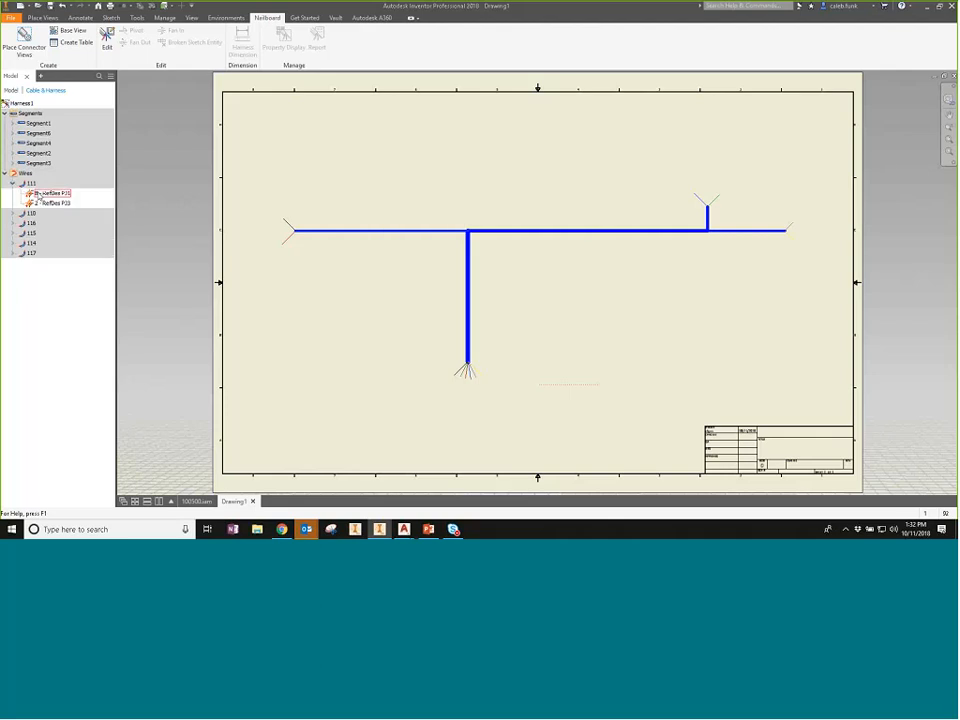
Step: Review the occurrence properties of wire 111
right_click(31, 184)
left_click(63, 199)
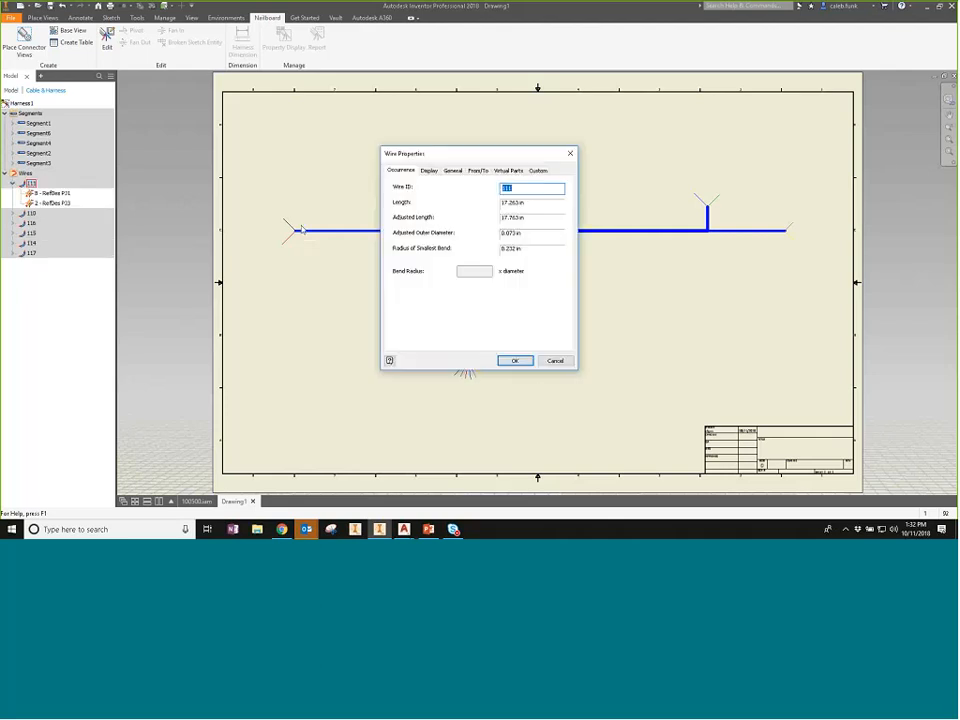
left_click(553, 361)
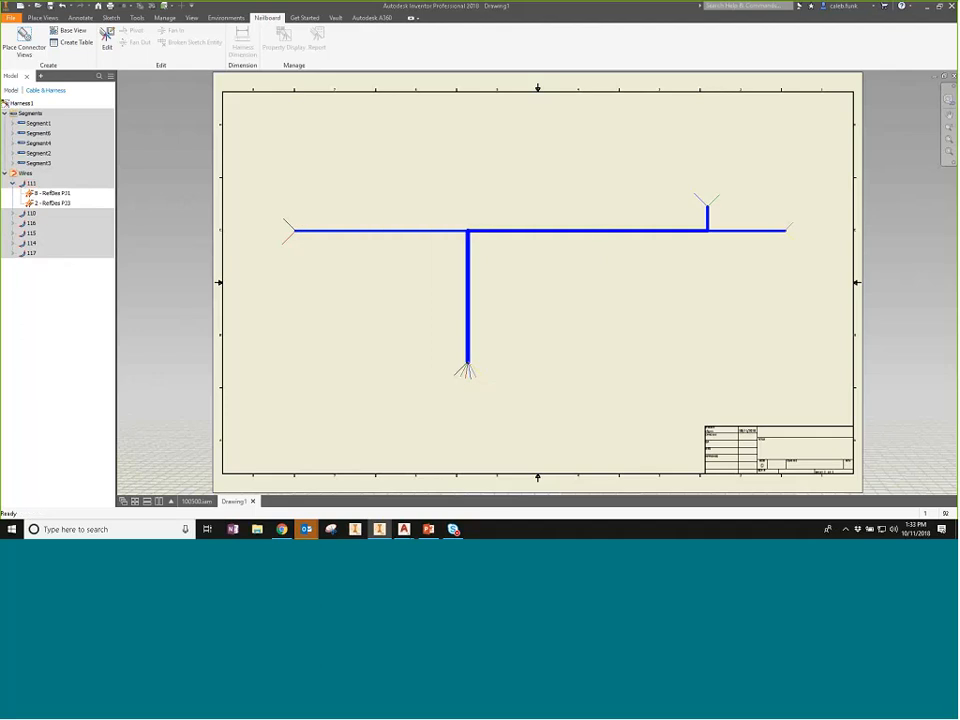
Step: Place front (XY) connector views for PJ5, PJ1, PJ4 and PJ3 at 1:1 scale with a 1.000 in offset
left_click(26, 42)
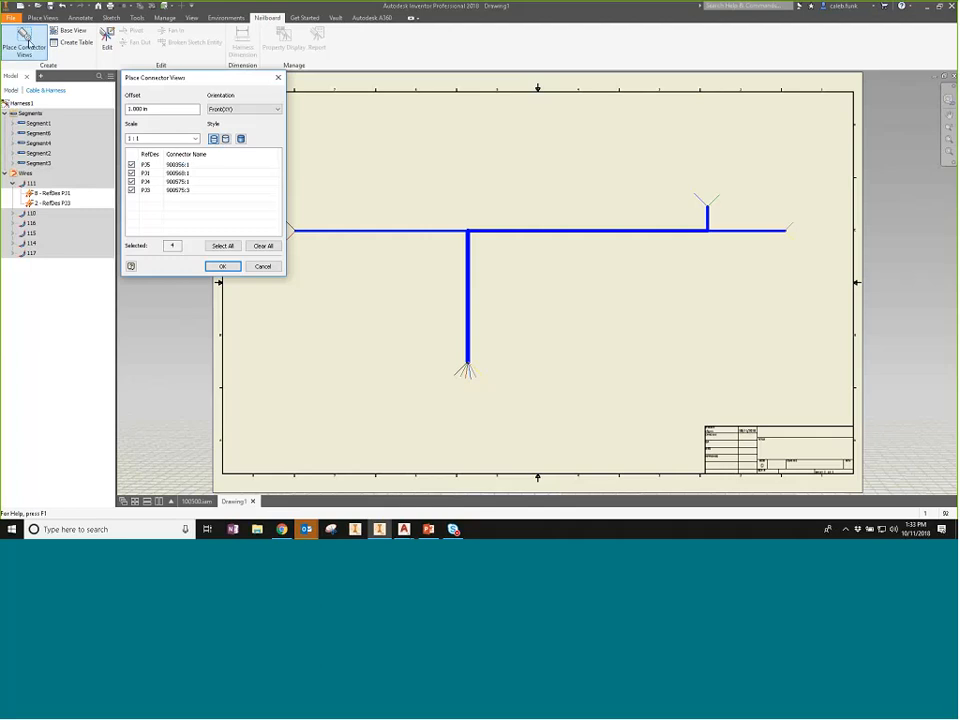
left_click(222, 266)
left_click(249, 271)
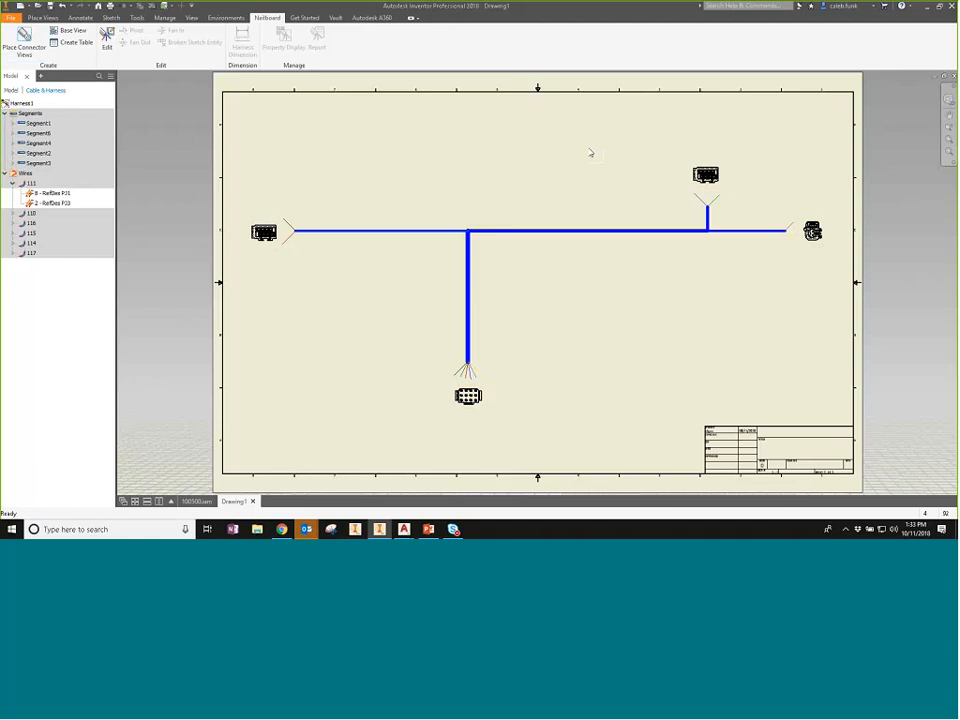
left_click(21, 104)
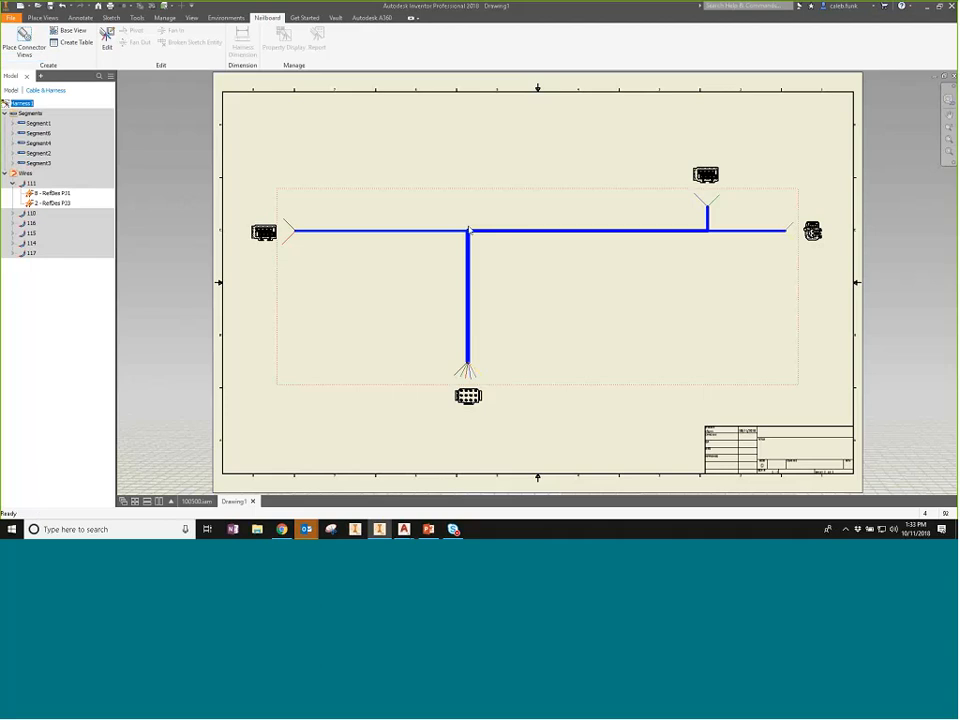
Step: Switch to the 100500.iam assembly and start a blank document in the harness Report Generator
left_click(197, 502)
left_click(197, 501)
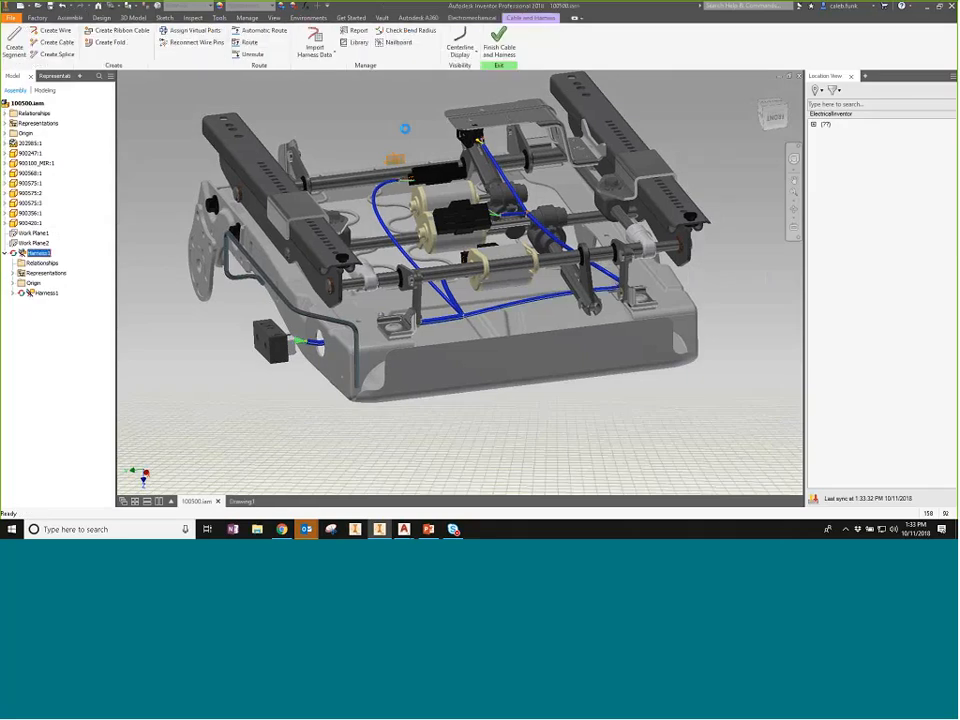
left_click(357, 32)
left_click(116, 123)
left_click(128, 135)
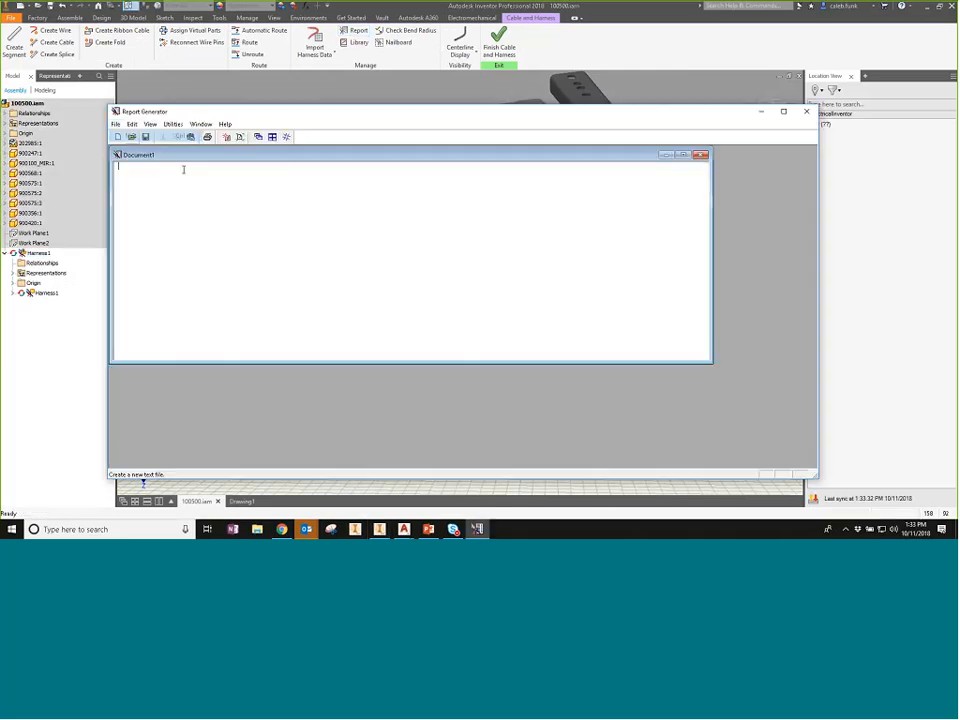
Step: Look through the Report Generator's report creation utilities, close the blank document and exit the generator
left_click(173, 124)
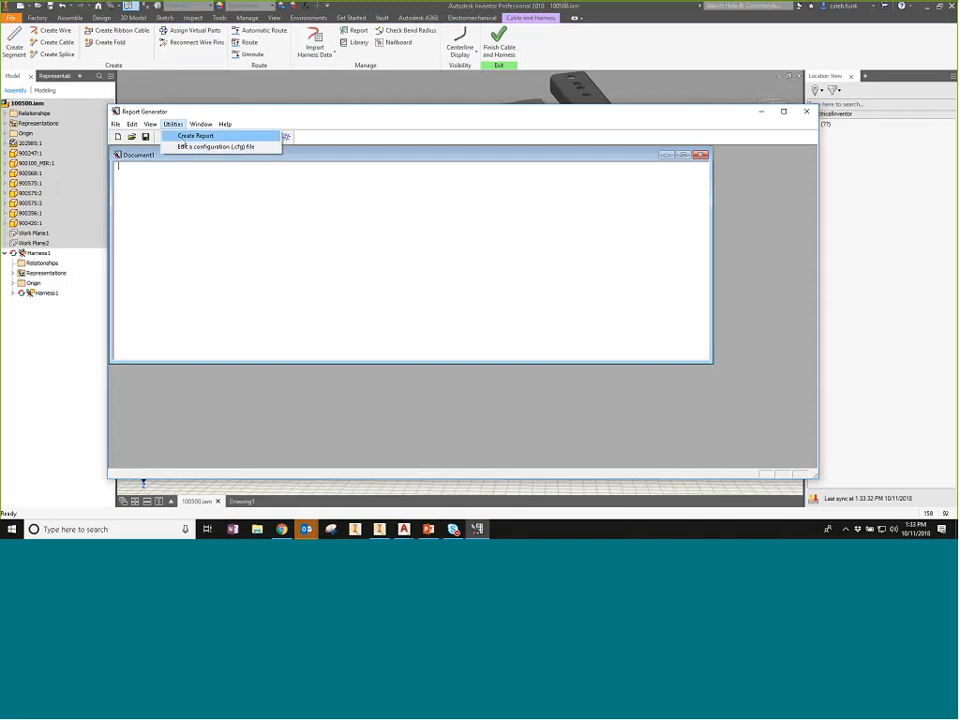
left_click(185, 136)
key("Escape")
left_click(116, 124)
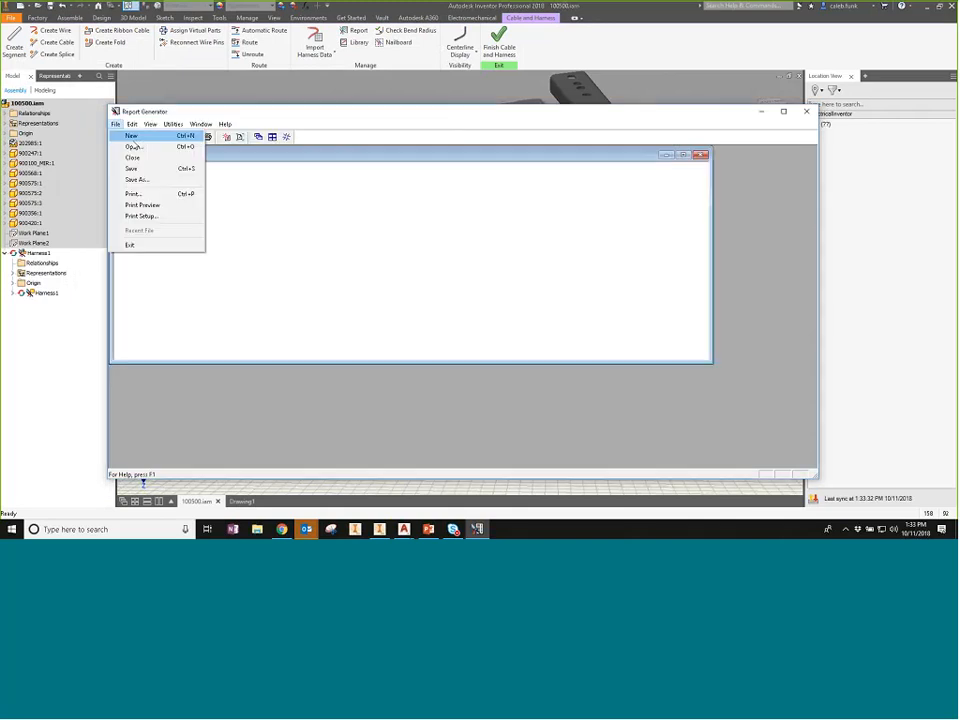
left_click(132, 157)
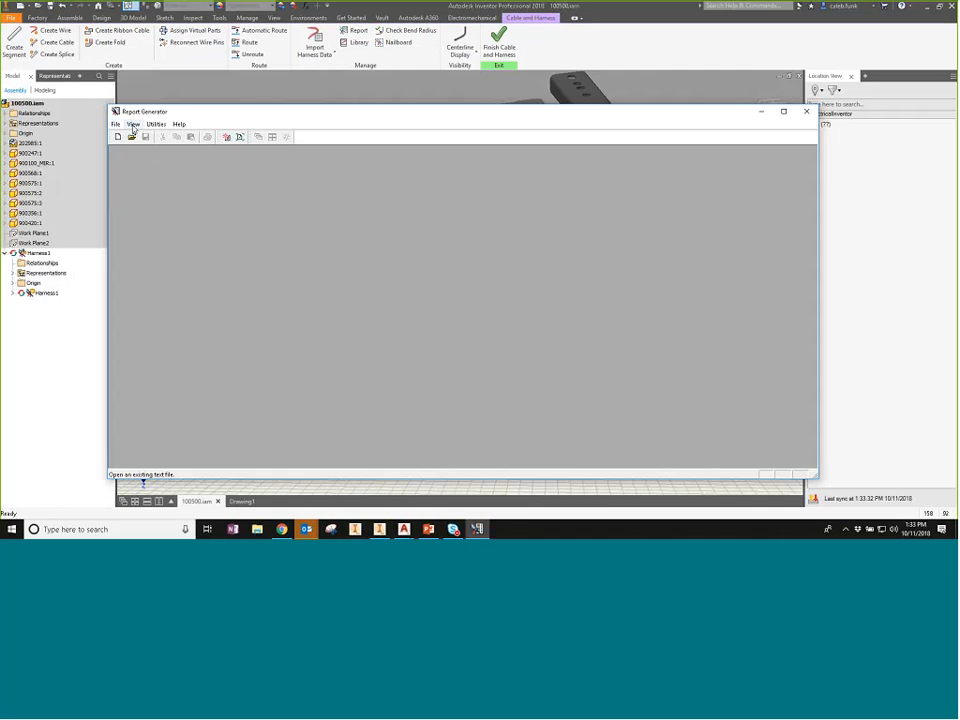
left_click(154, 125)
left_click(189, 202)
left_click(807, 112)
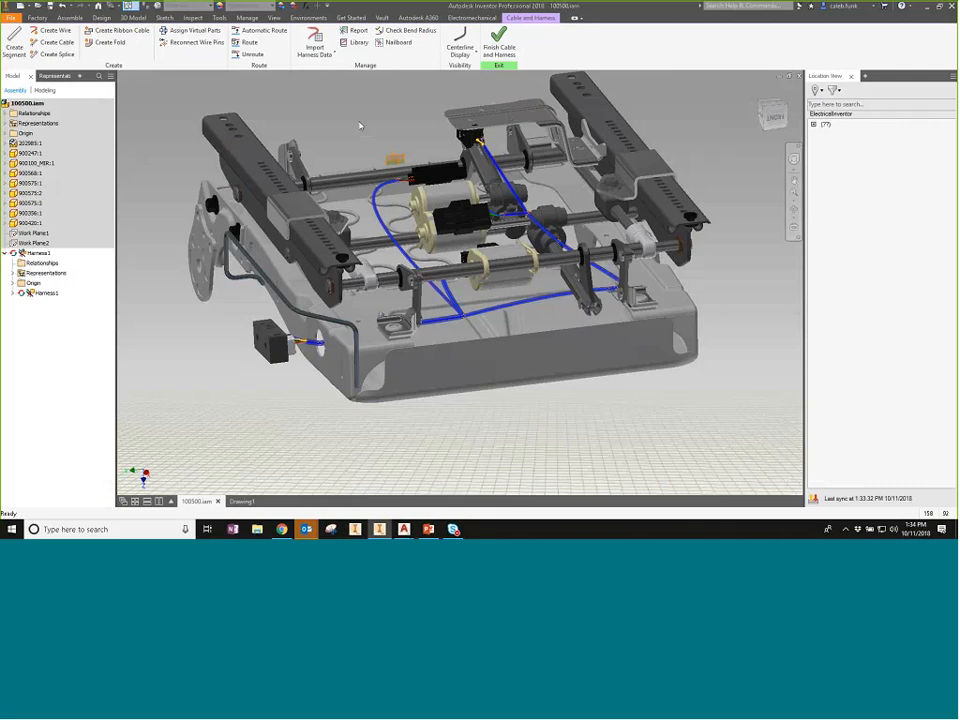
Step: Finish the cable and harness edit of the assembly and return to the Drawing1 nailboard drawing
left_click(501, 36)
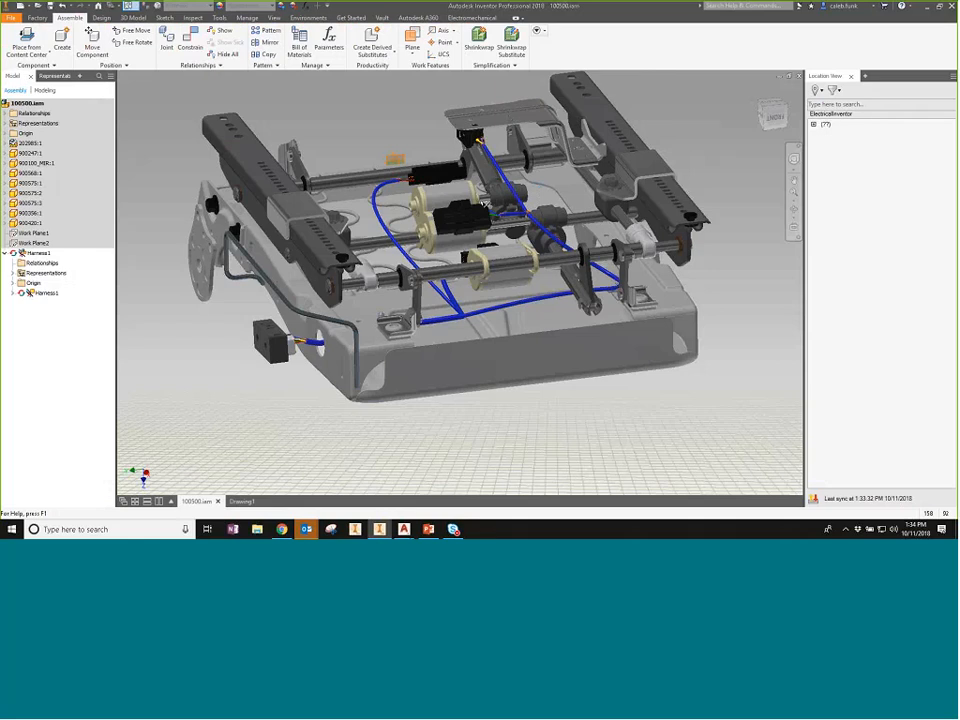
left_click(248, 501)
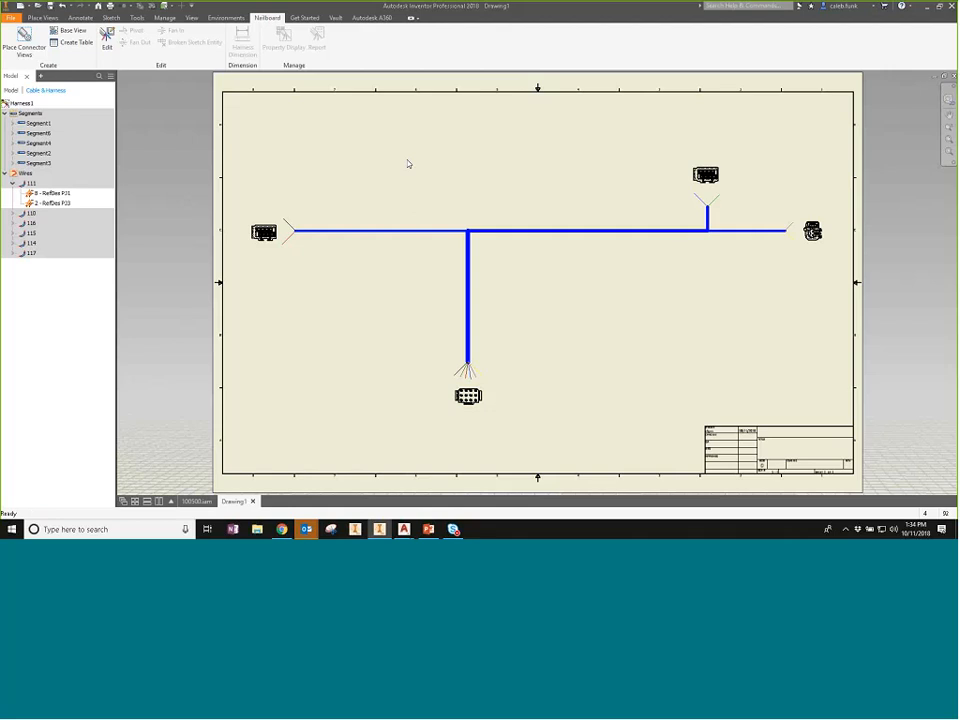
left_click(465, 333)
Step: Switch to the 900501.dwg schematic in AutoCAD Electrical and save it
mouse_move(404, 529)
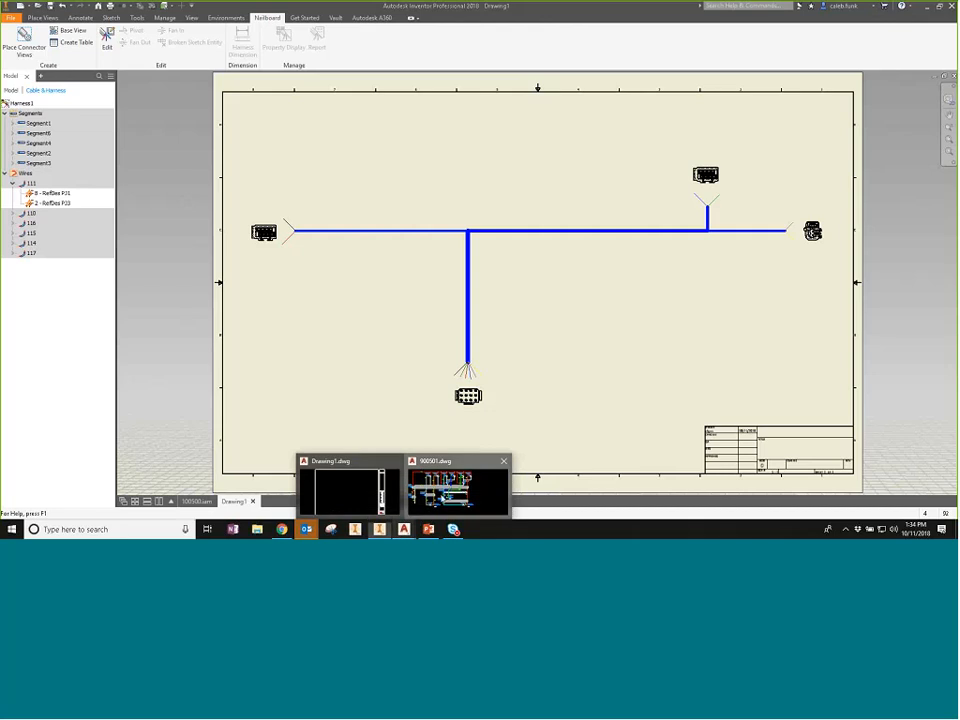
left_click(456, 489)
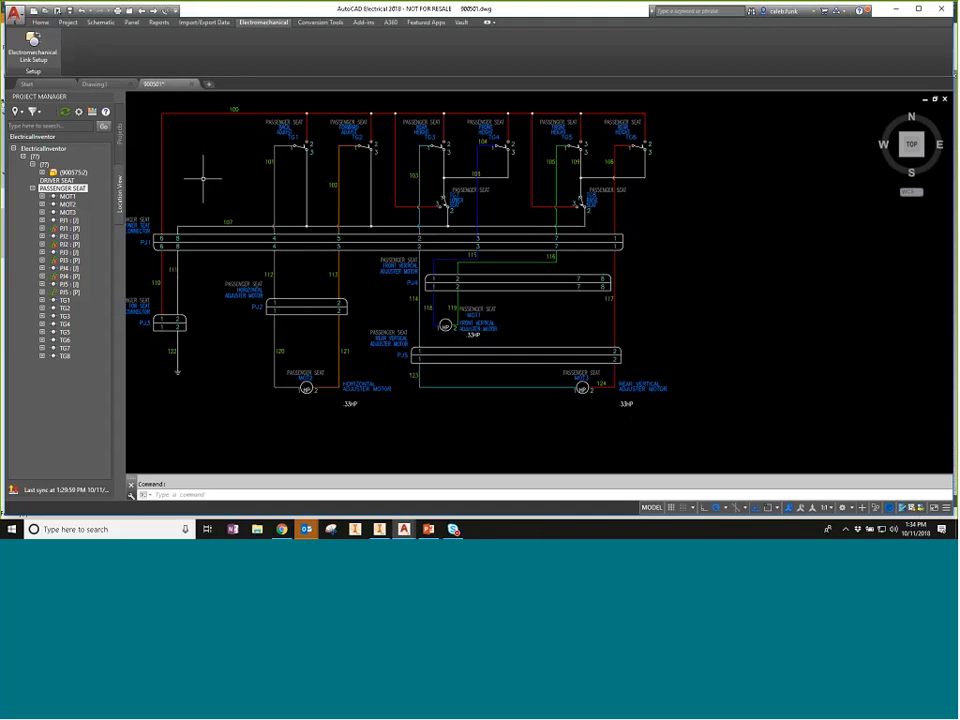
left_click(57, 10)
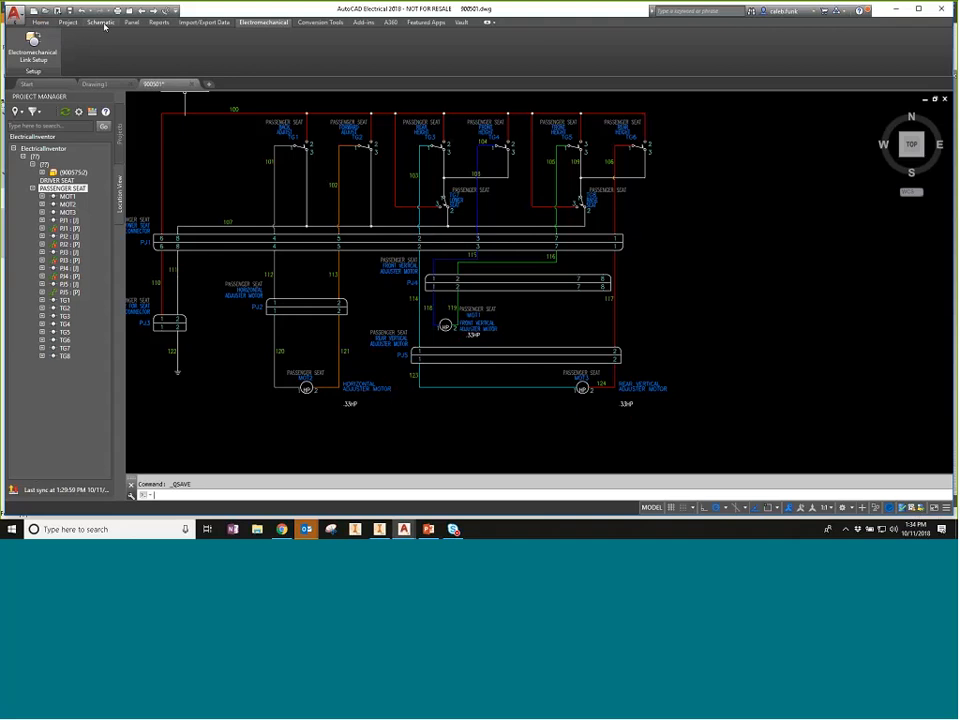
Step: Try to insert a horizontally oriented 2-pin connector with 0.7500 fixed pin spacing beside connector PJ4
left_click(102, 22)
left_click(146, 38)
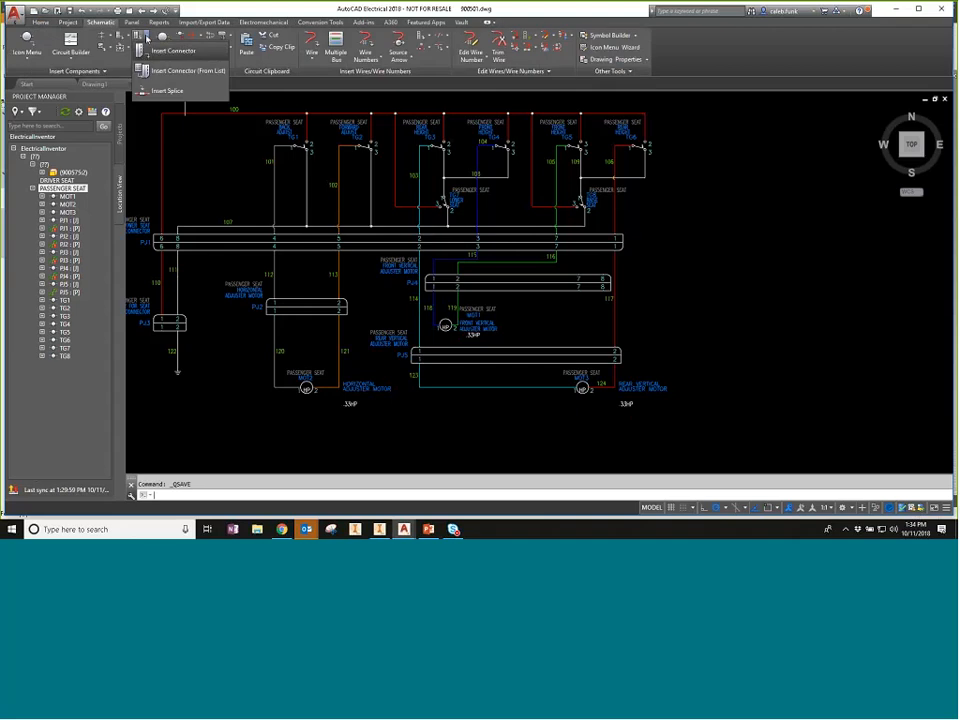
left_click(172, 50)
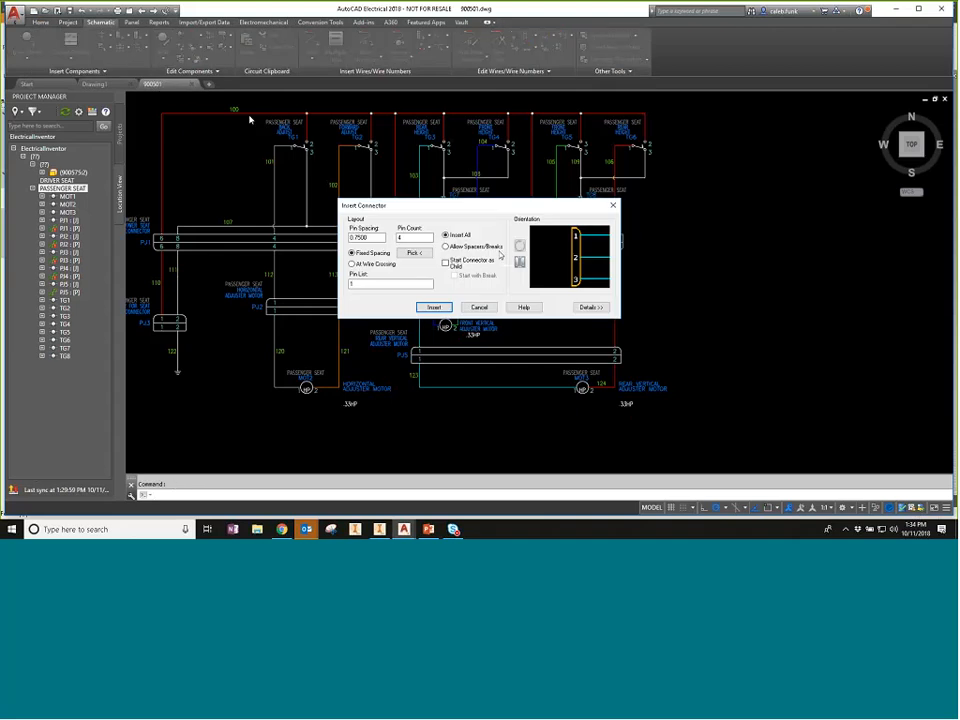
key("Tab")
type("4")
double_click(400, 238)
type("2")
key("Tab")
left_click(444, 308)
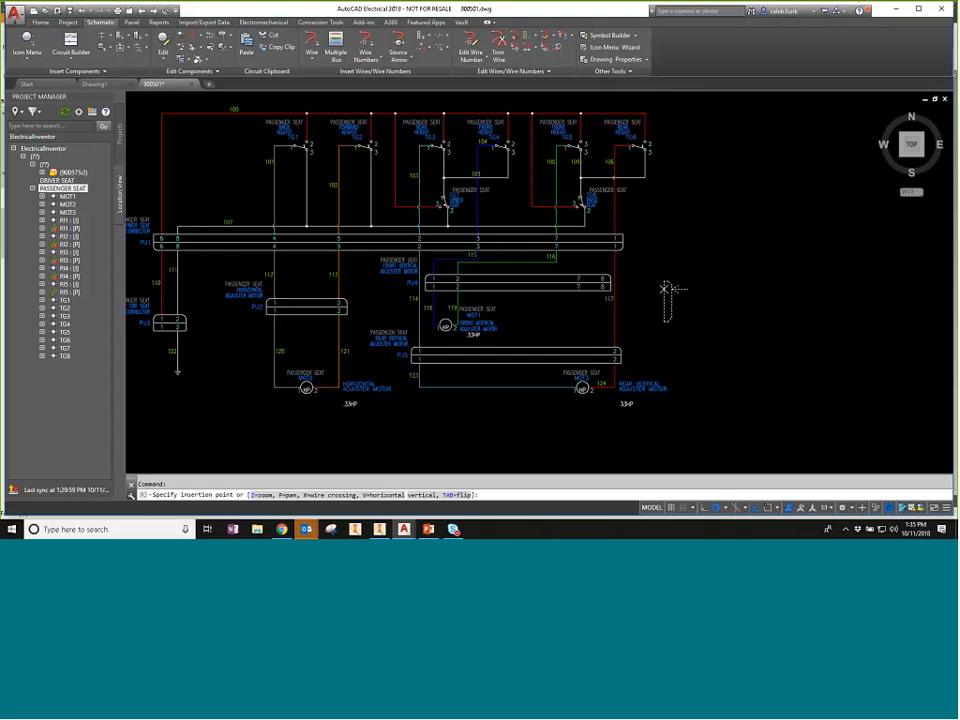
key("v")
left_click(653, 284)
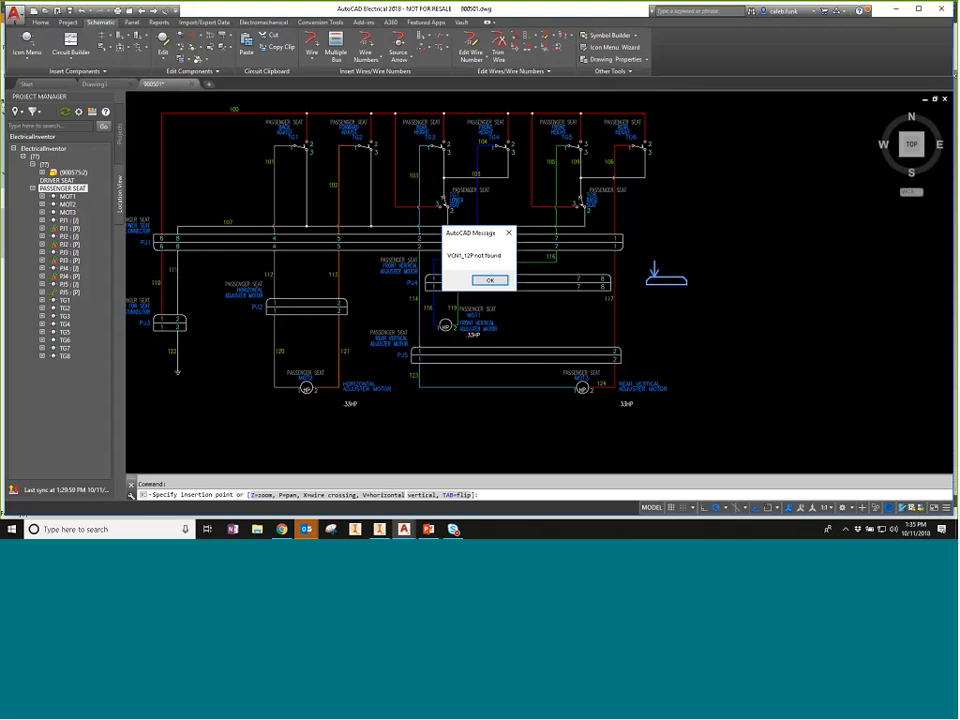
key("Return")
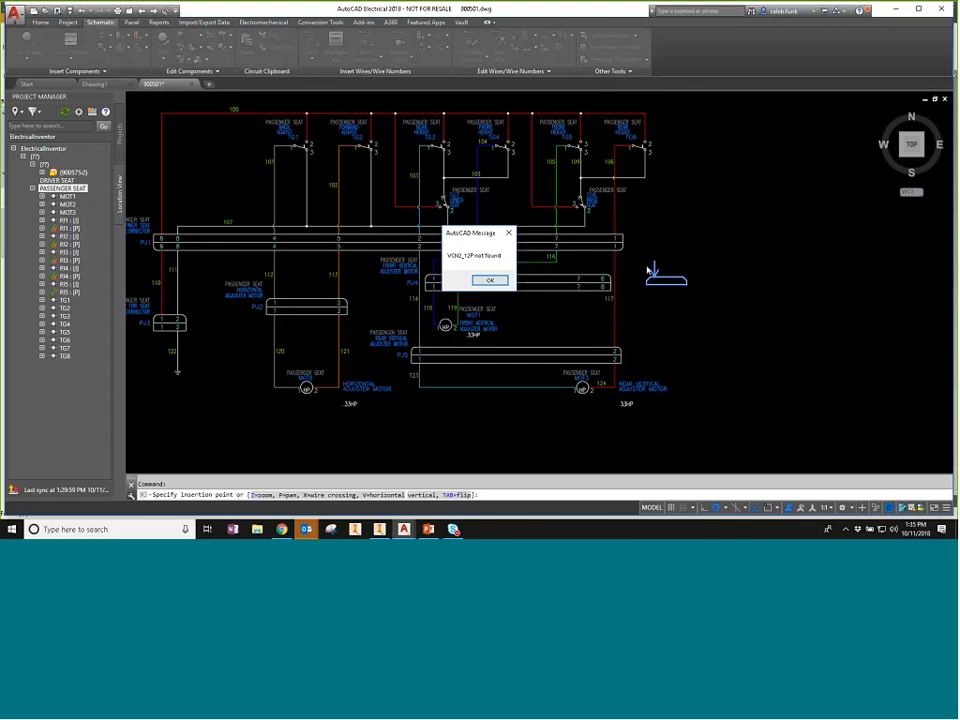
left_click(490, 279)
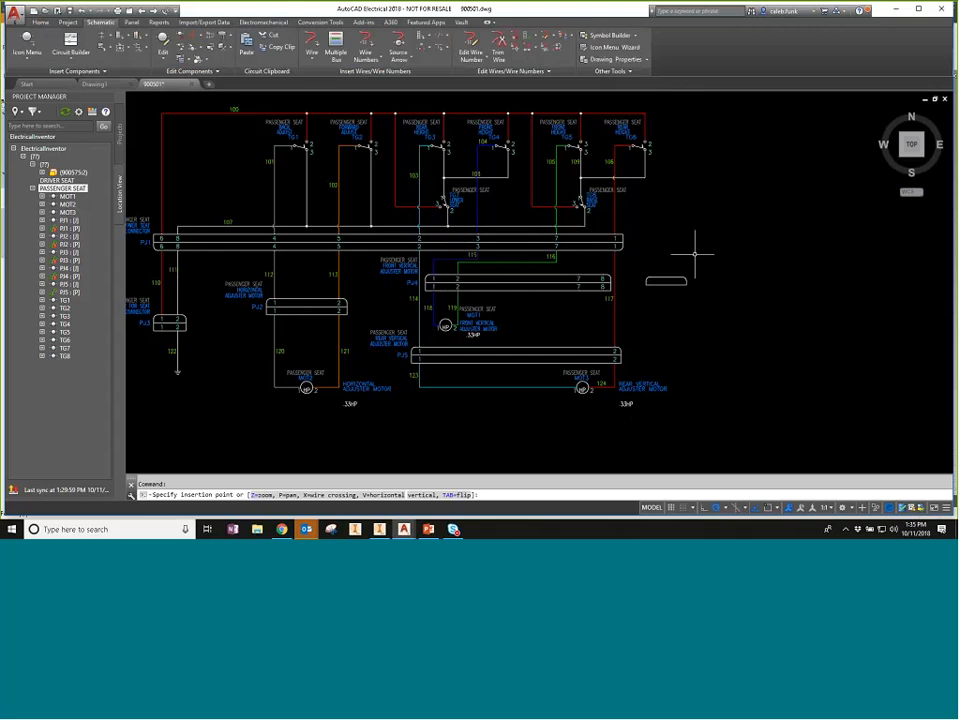
Step: Try to draw a wire from pin 8 of PJ4, and delete the empty connector outline beside it
scroll(690, 258, "up", 2)
scroll(705, 268, "up", 3)
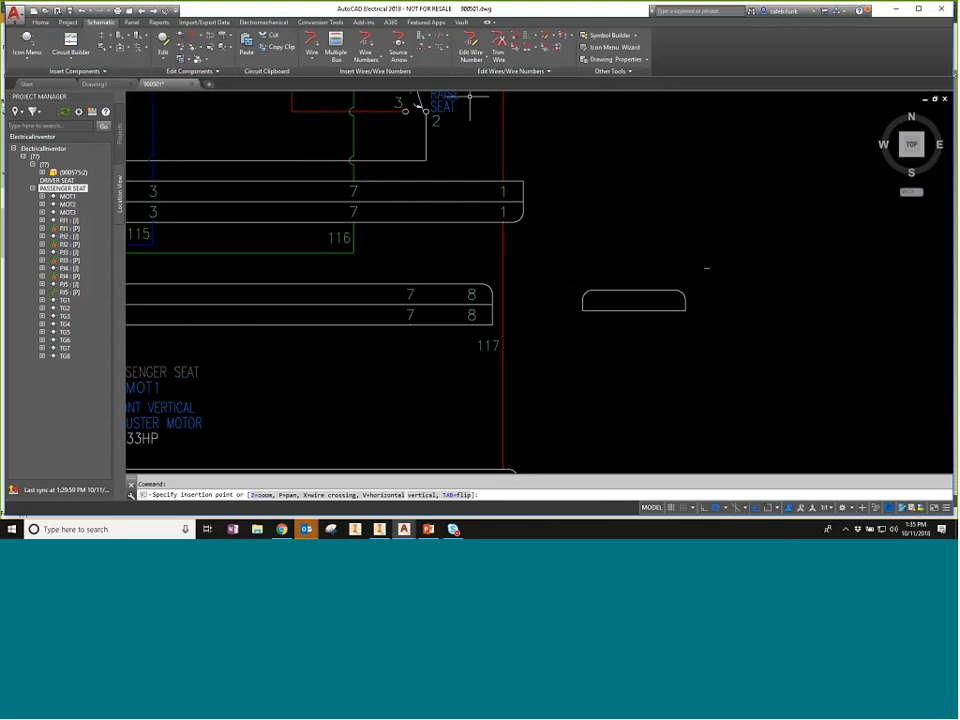
key("Escape")
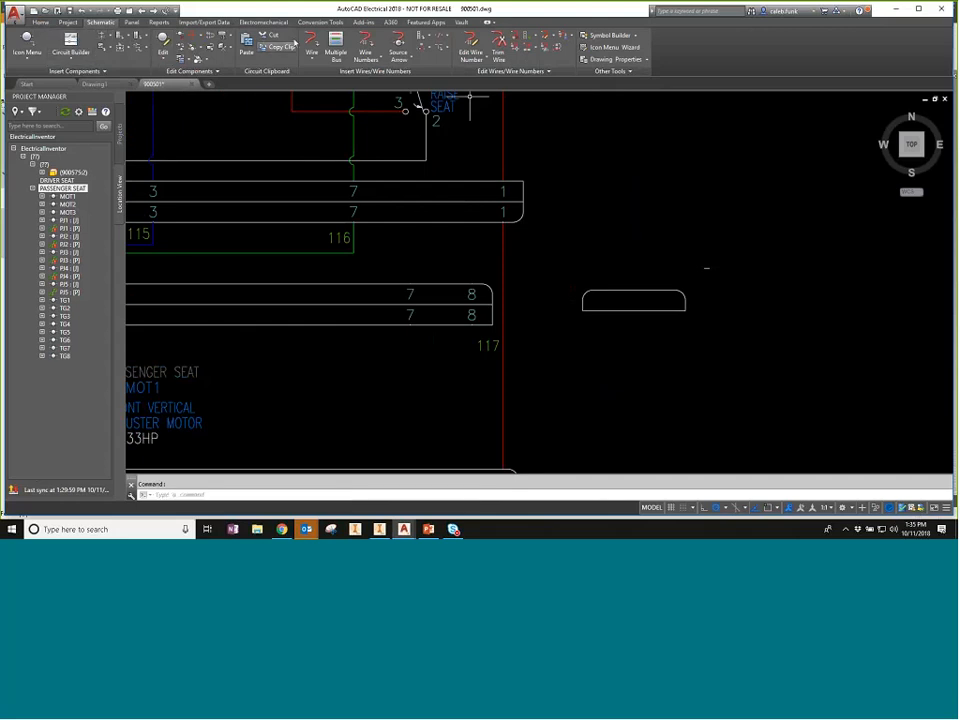
left_click(473, 288)
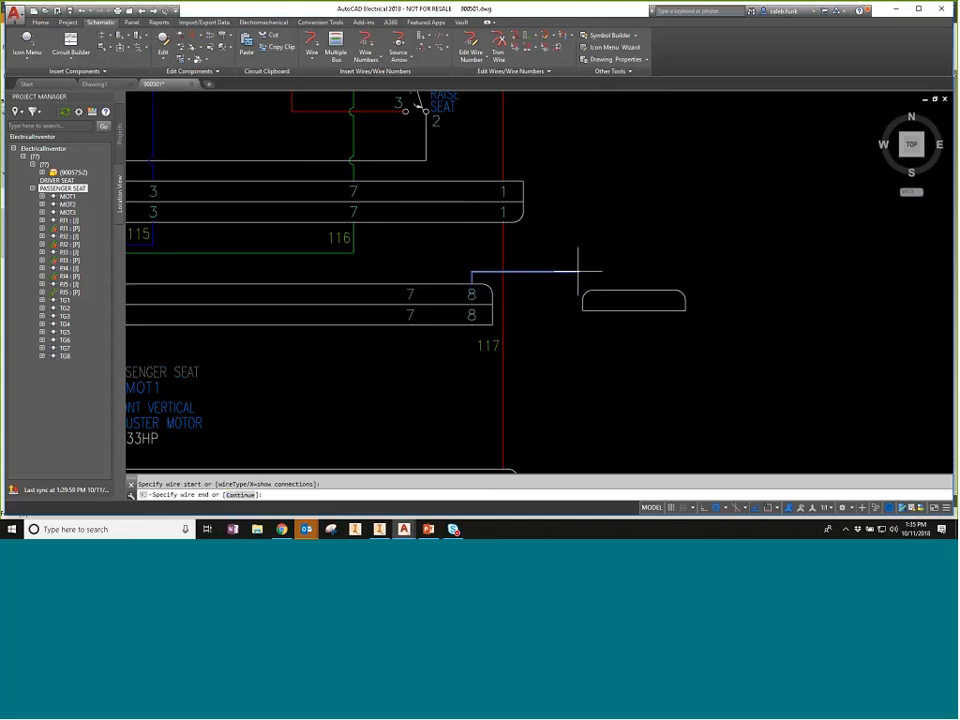
left_click(577, 240)
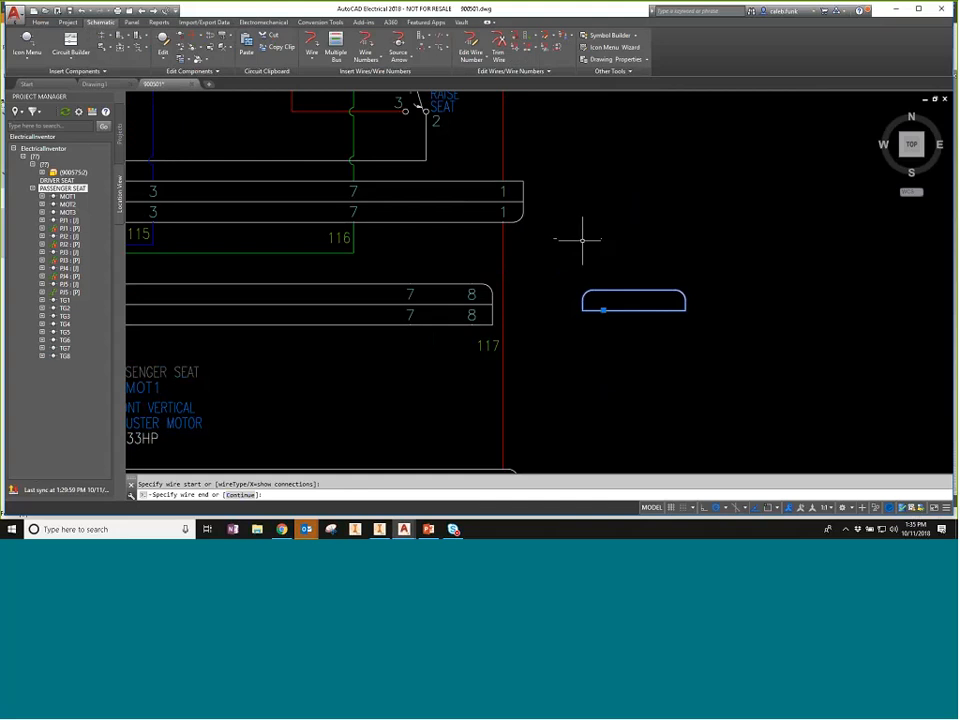
key("Delete")
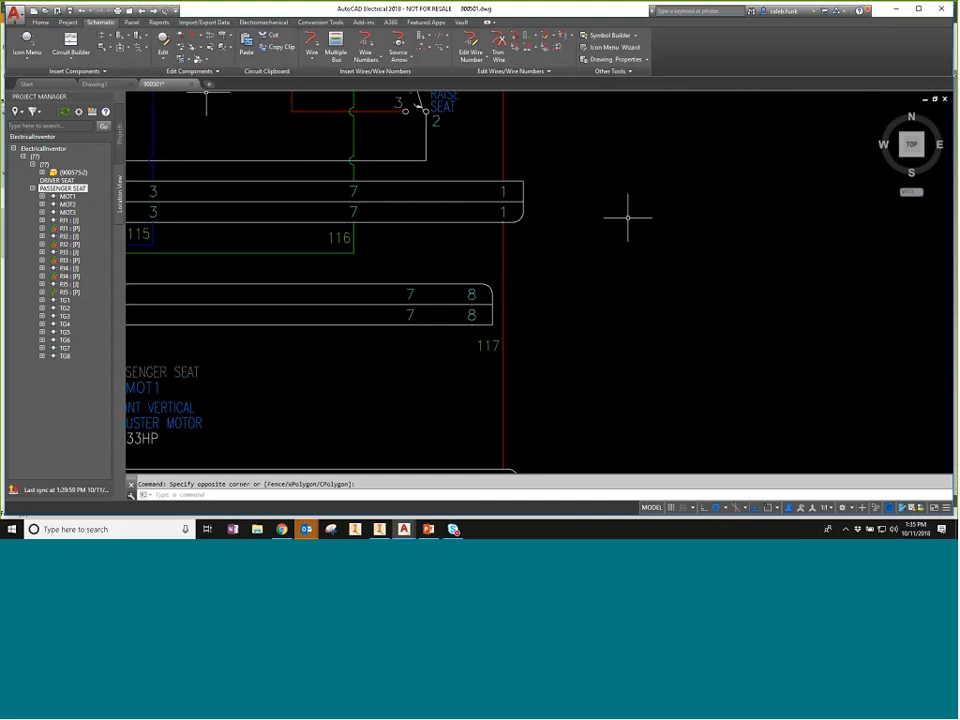
Step: Insert a horizontal 2-pin plug/receptacle combination connector with 0.7500 fixed pin spacing beside PJ4, flipped so pin 1 is at its right end
left_click(147, 38)
left_click(172, 50)
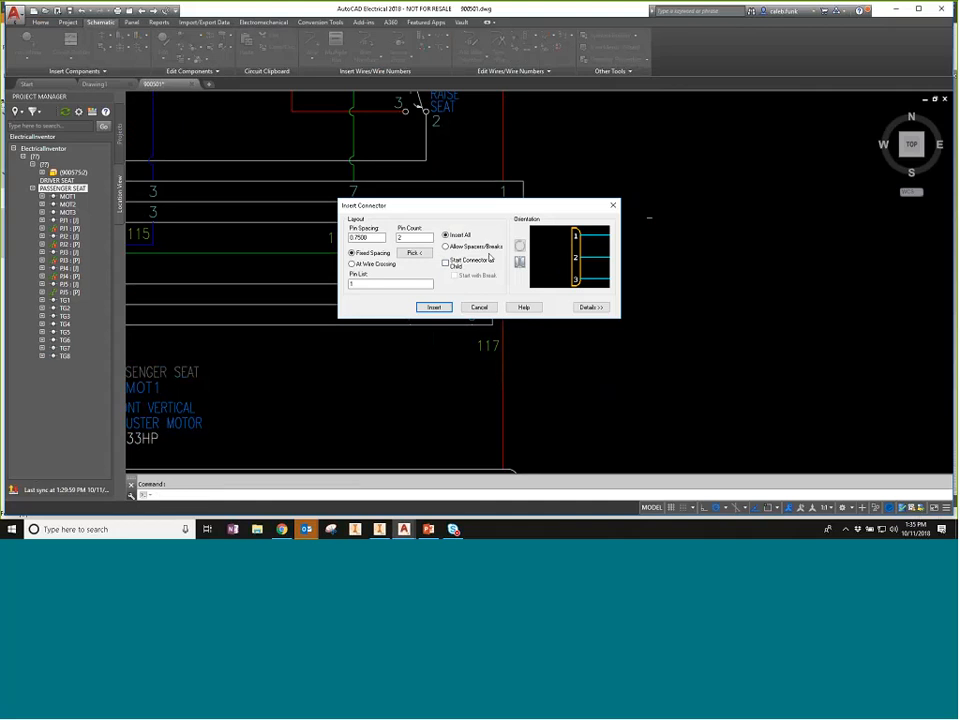
left_click(590, 308)
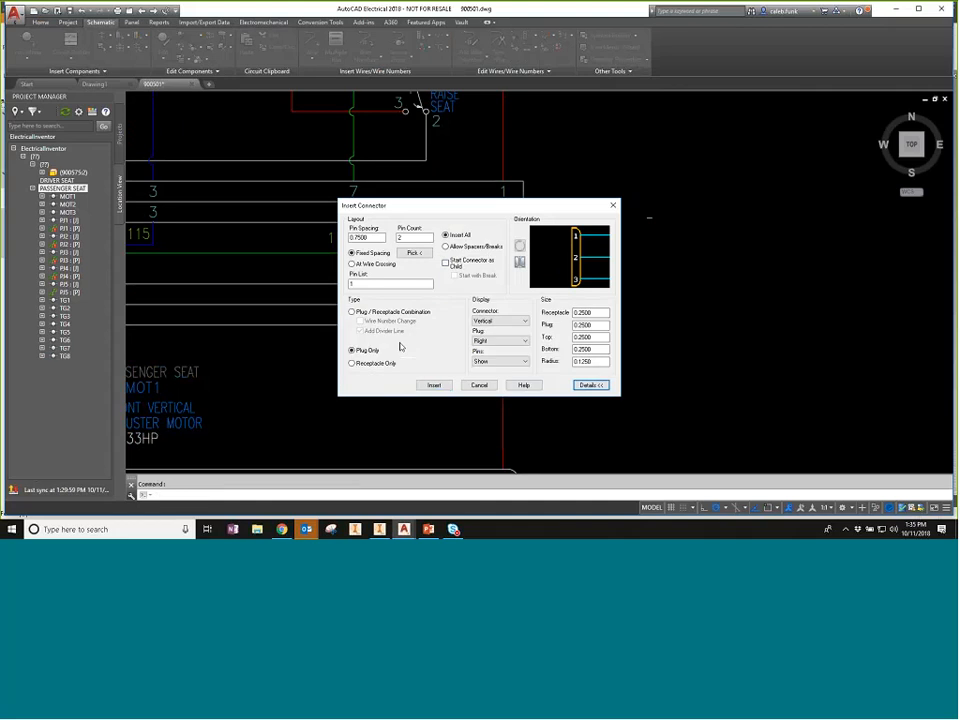
left_click(352, 311)
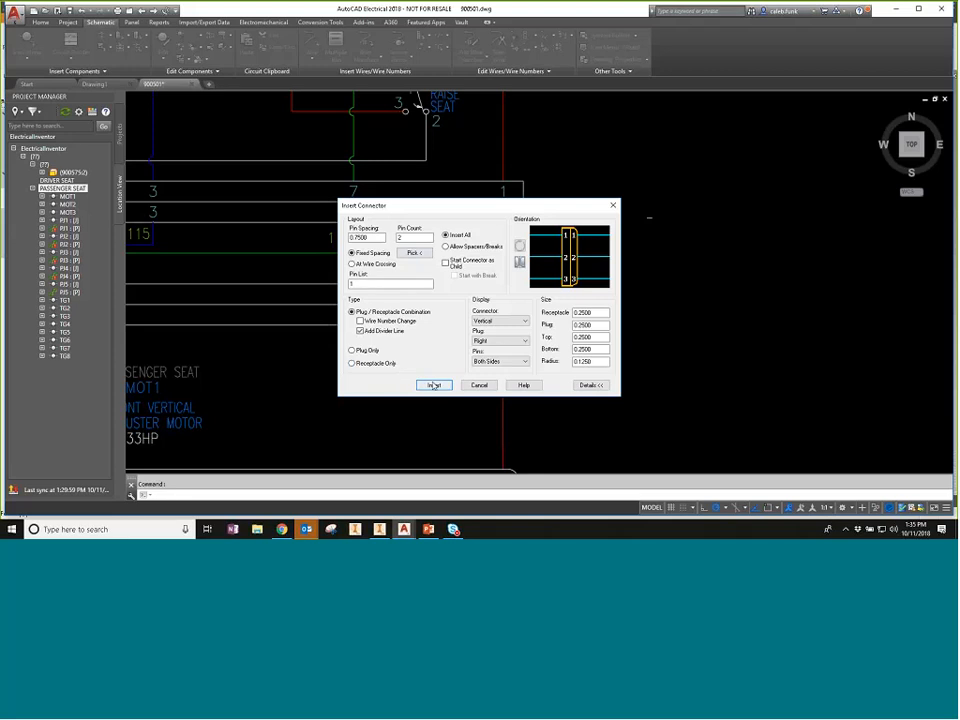
left_click(434, 385)
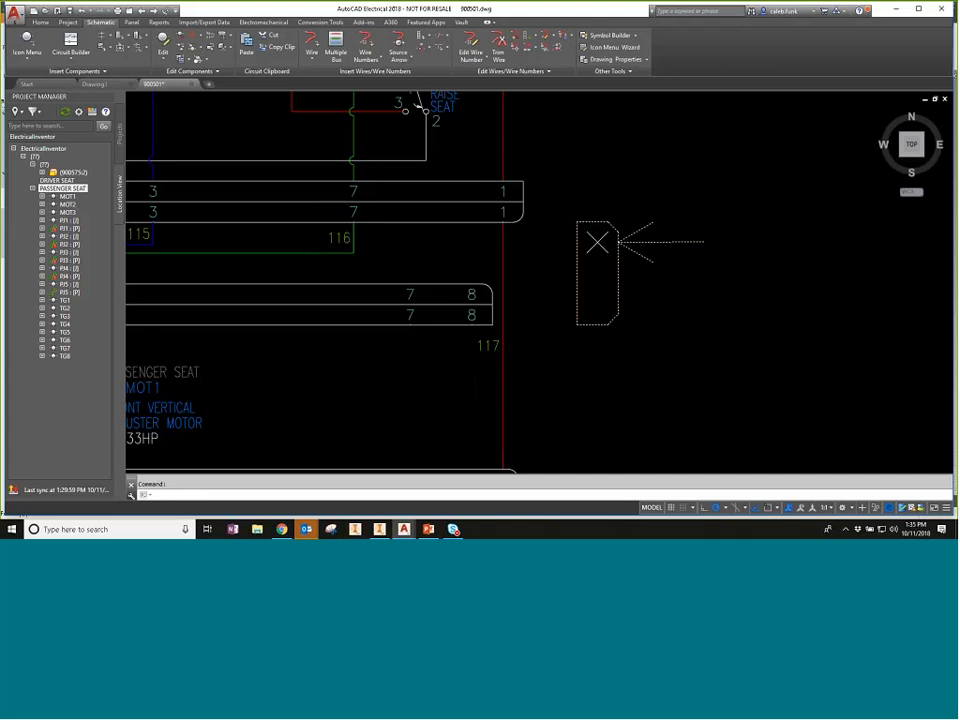
key("v")
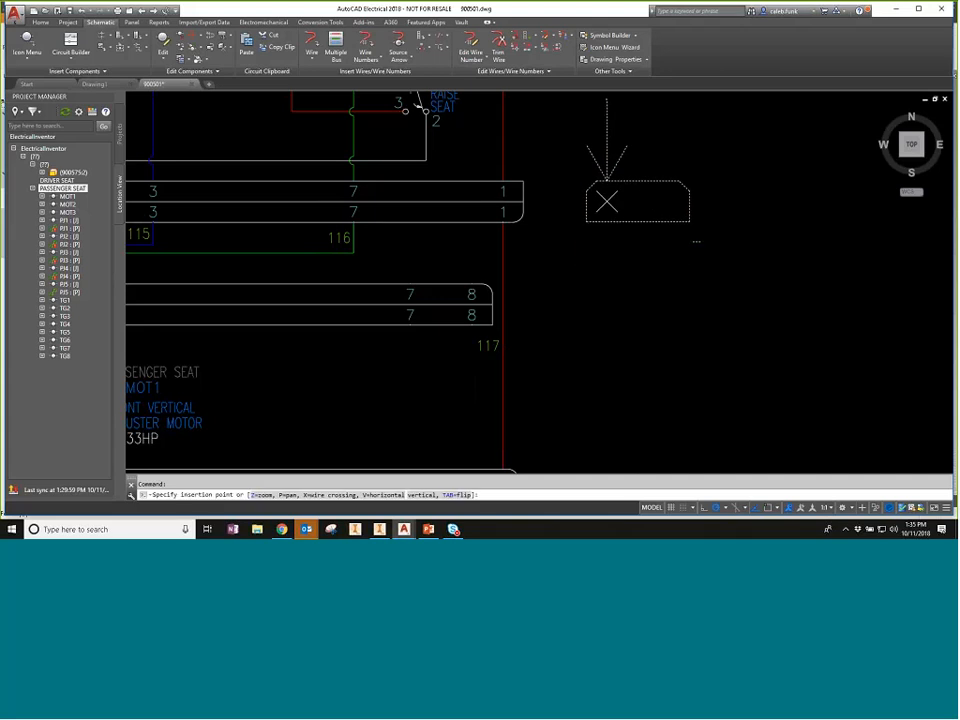
key("v")
key("v")
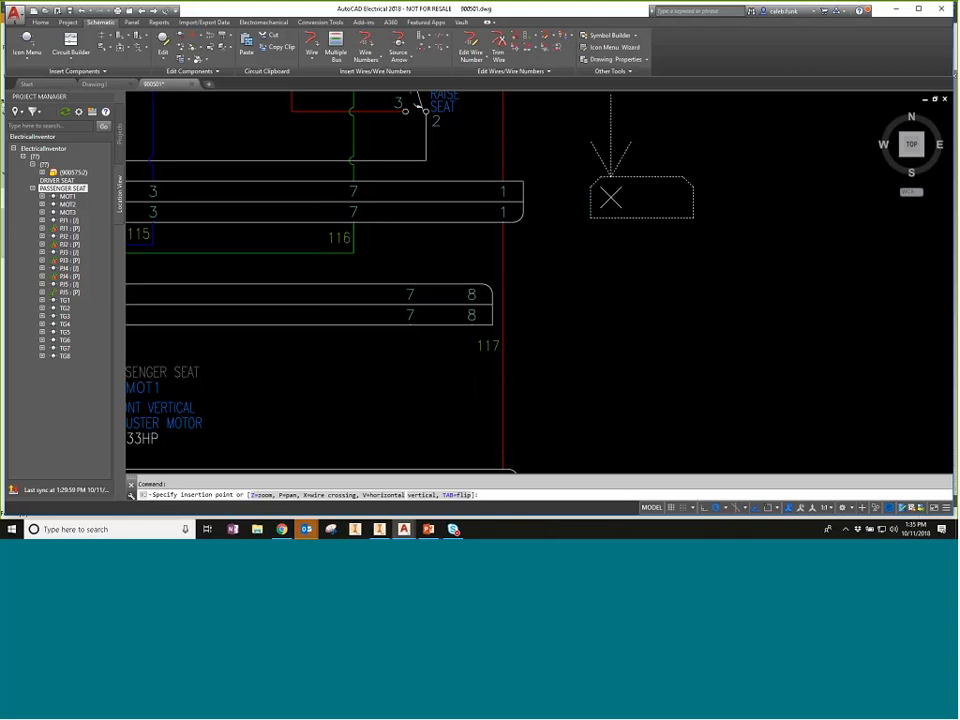
key("Tab")
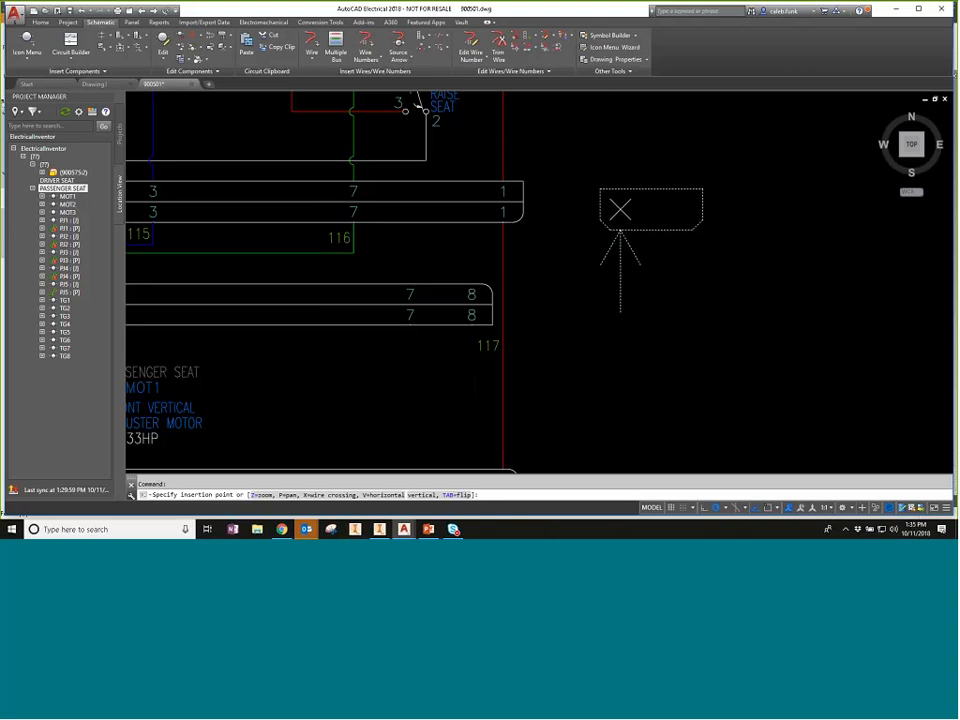
key("Tab")
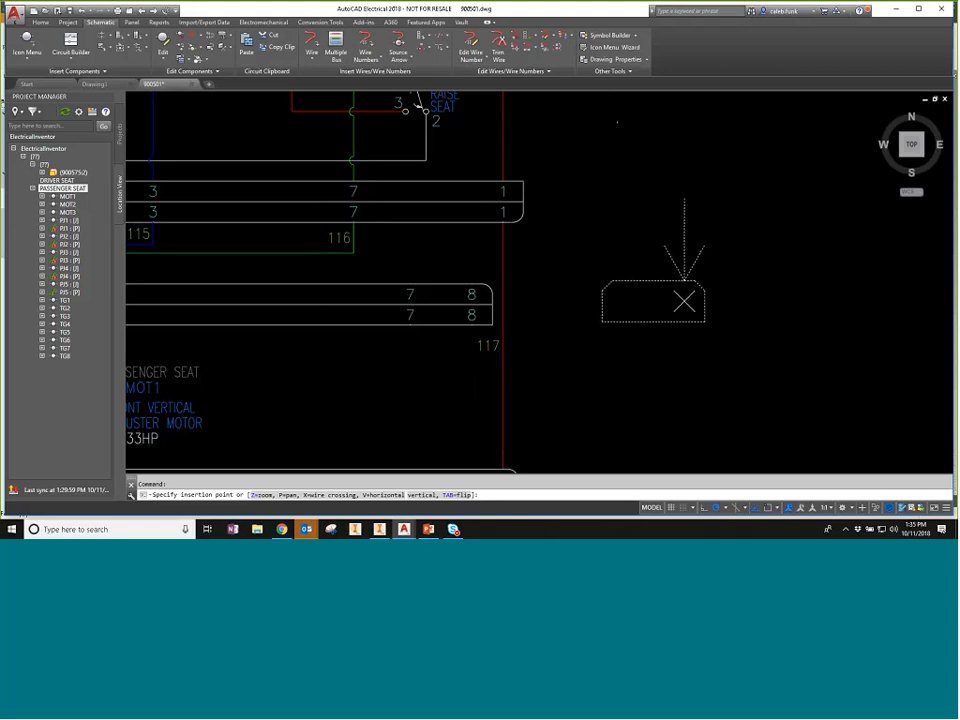
left_click(684, 301)
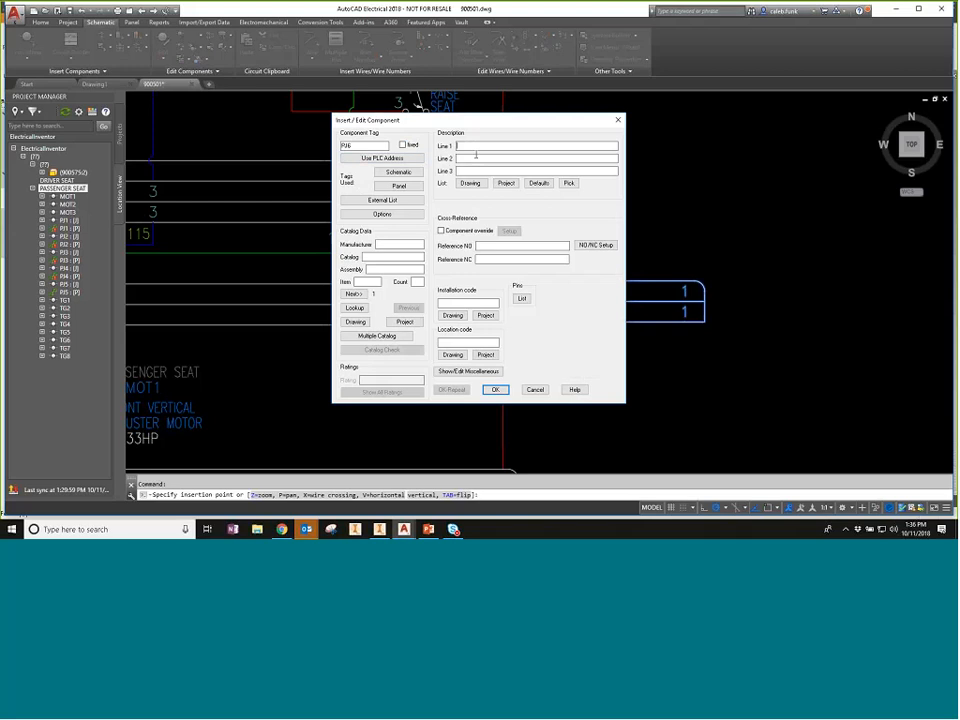
Step: Give the new connector the location code PASSENGER SEAT and accept its component data
left_click(452, 354)
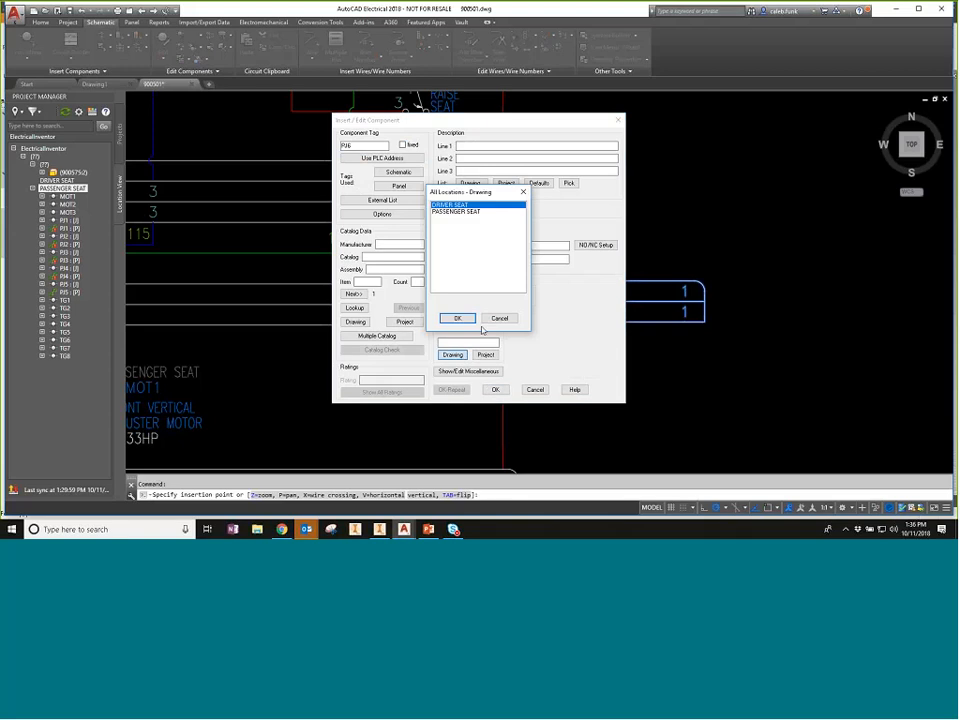
key("Down")
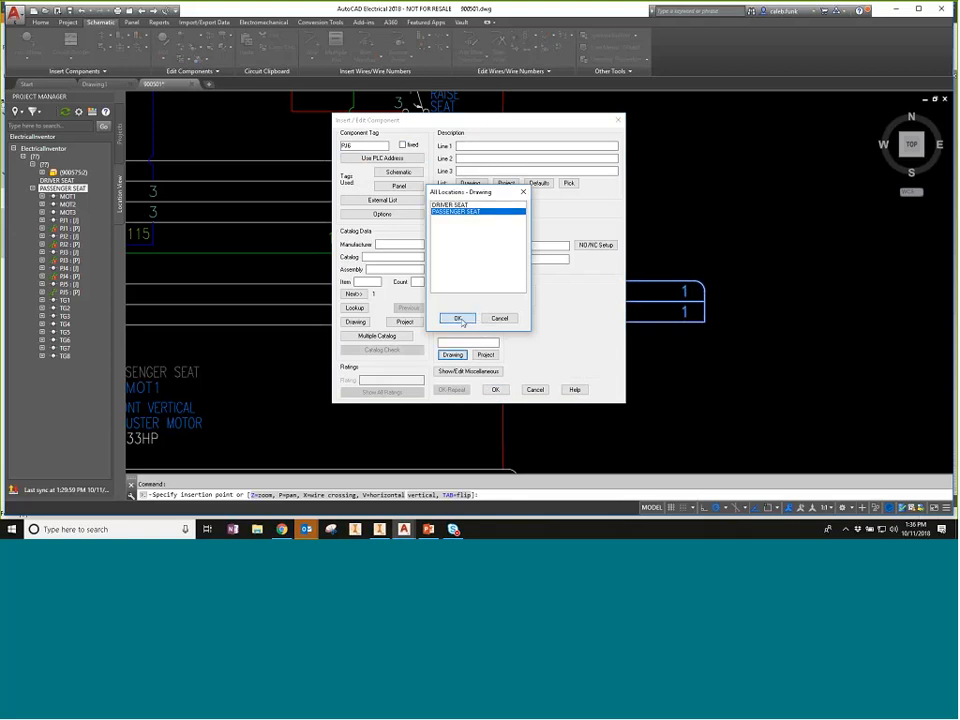
left_click(457, 318)
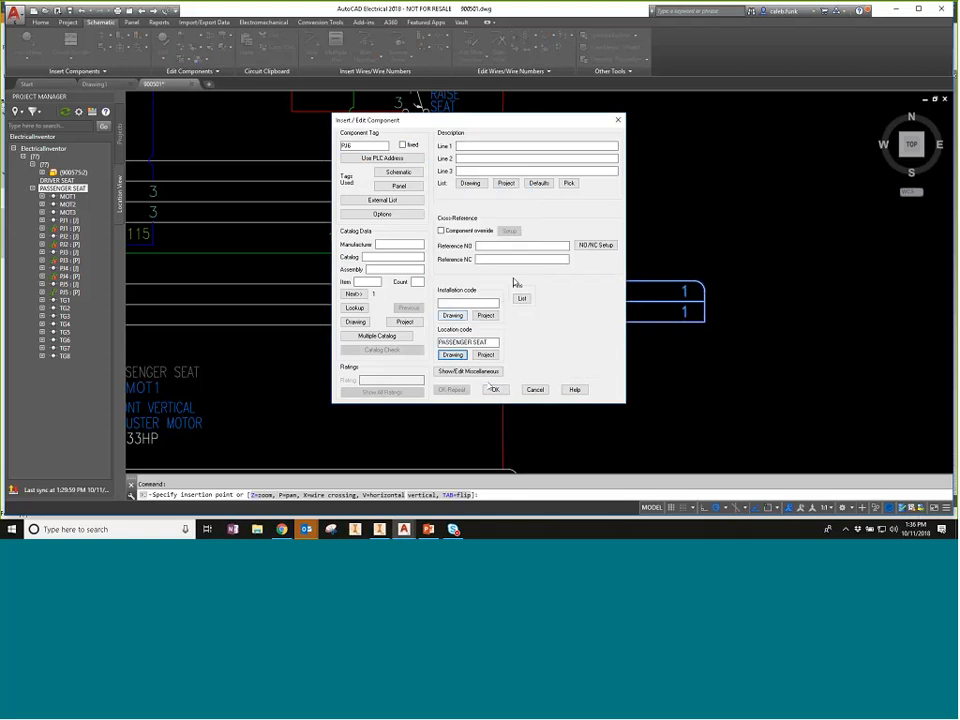
left_click(495, 390)
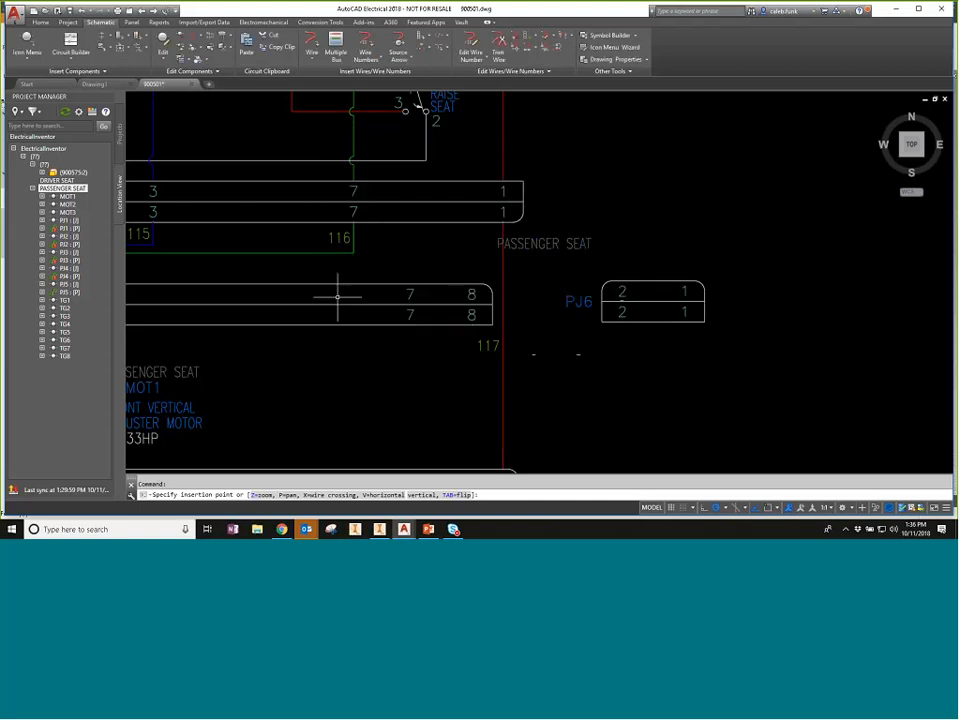
Step: Wire pin 7 of PJ4 to pin 1 of PJ6, and pin 8 of PJ4 to pin 2 of PJ6
middle_click_drag(367, 296, 382, 296)
left_click(367, 47)
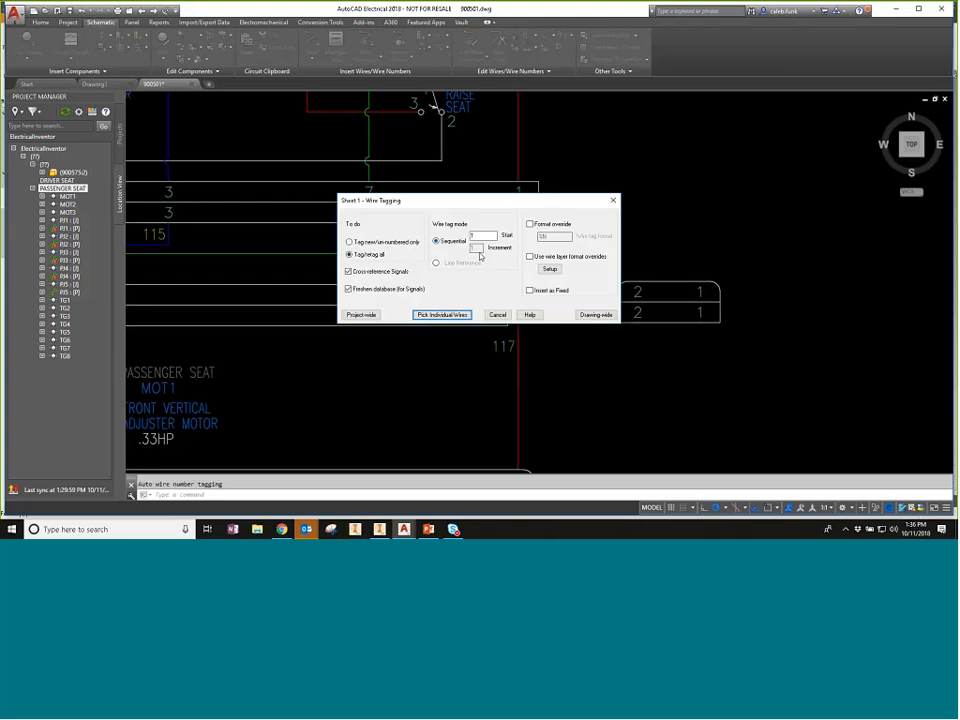
key("Escape")
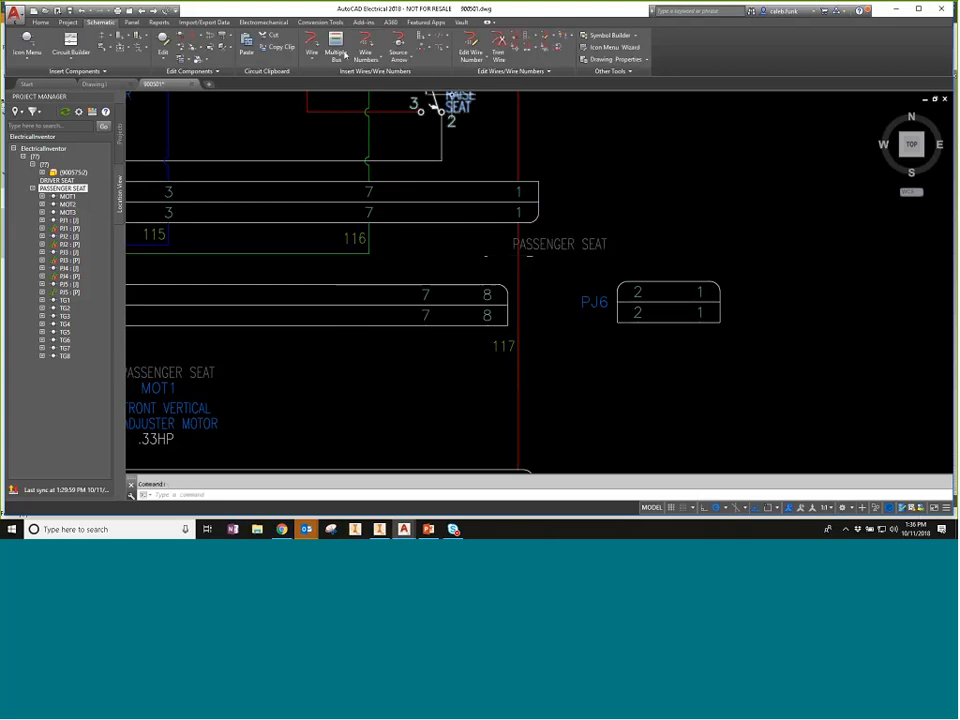
left_click(426, 284)
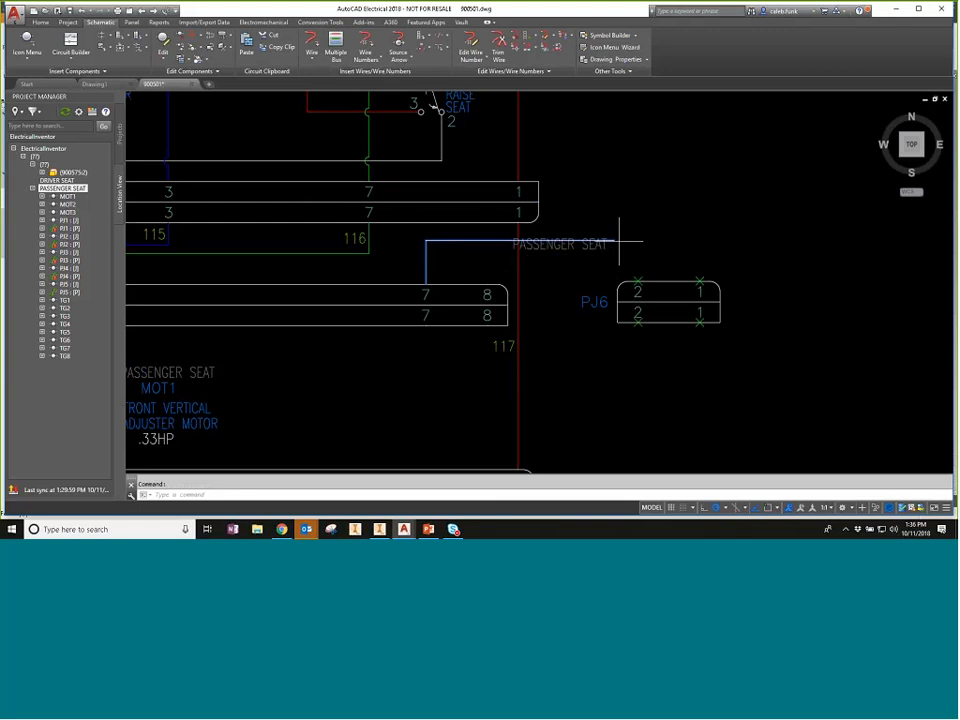
left_click(697, 285)
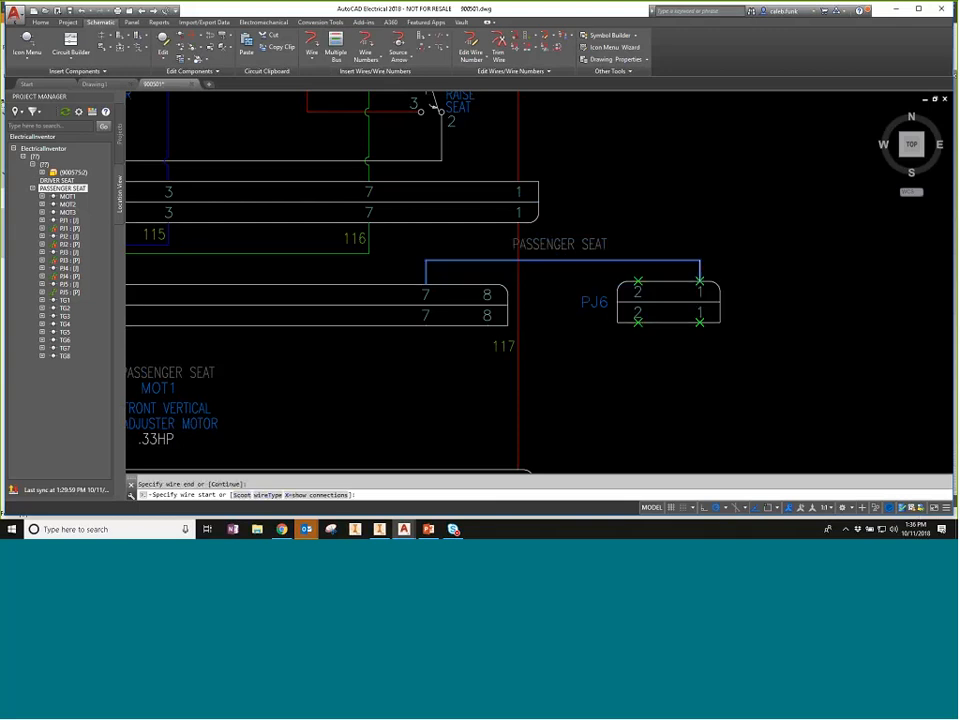
left_click(488, 291)
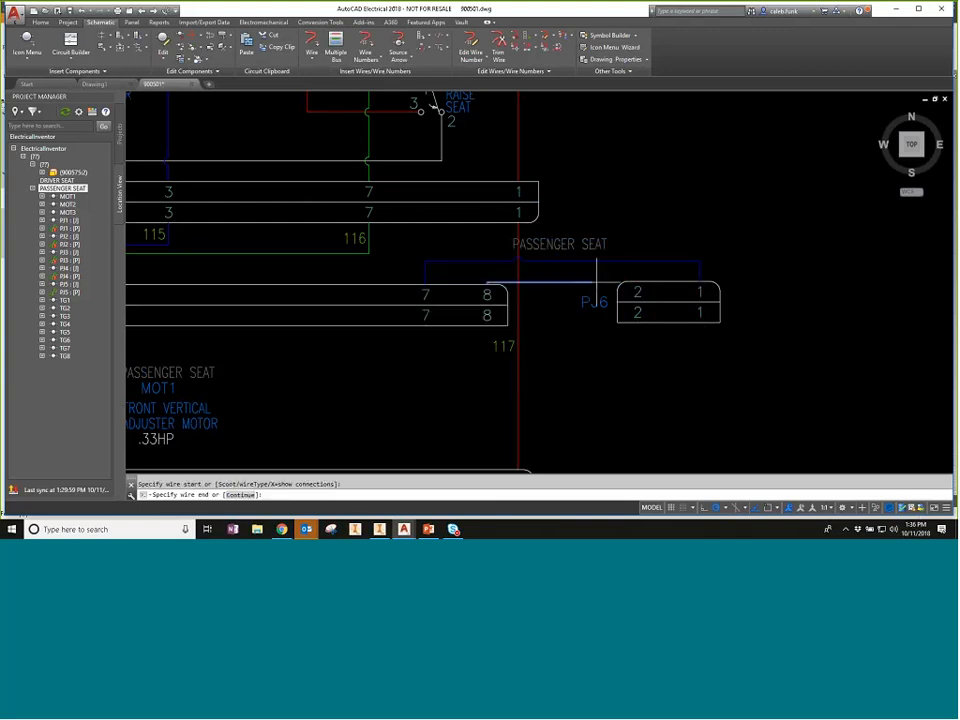
left_click(638, 283)
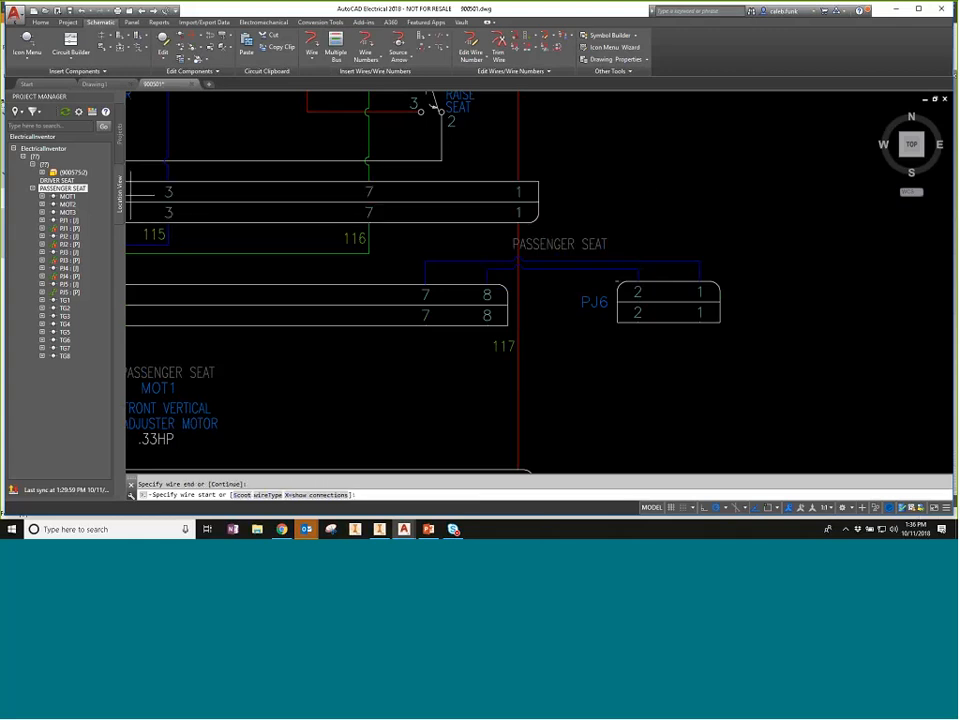
Step: Synchronize the schematic's electrical data and switch to Inventor, bringing the updated component list into the 100500.iam assembly
left_click(69, 115)
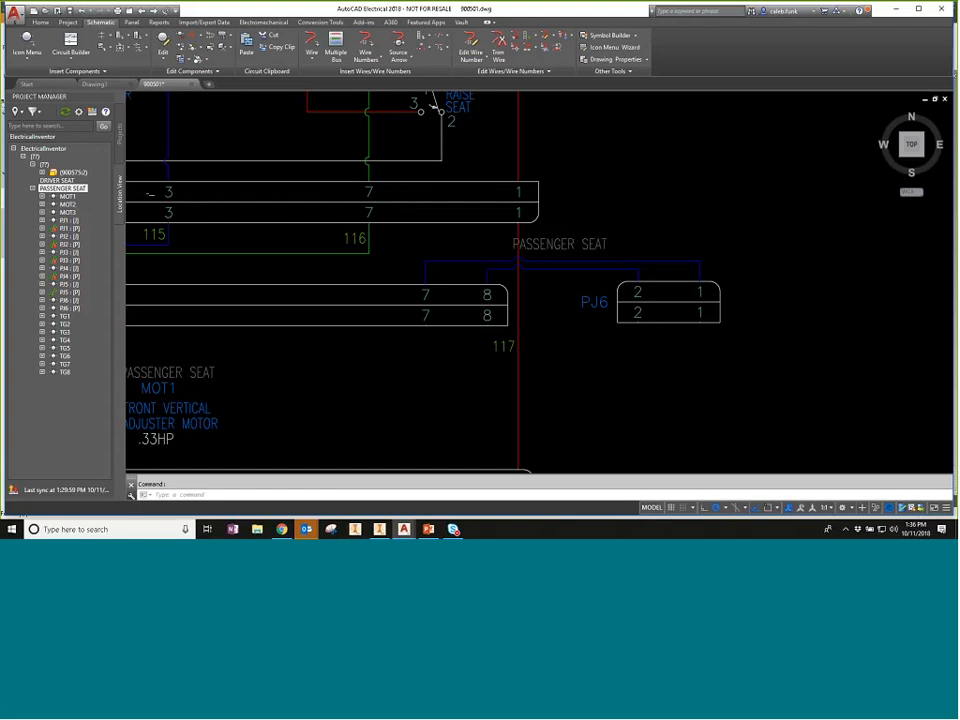
mouse_move(86, 307)
mouse_move(379, 529)
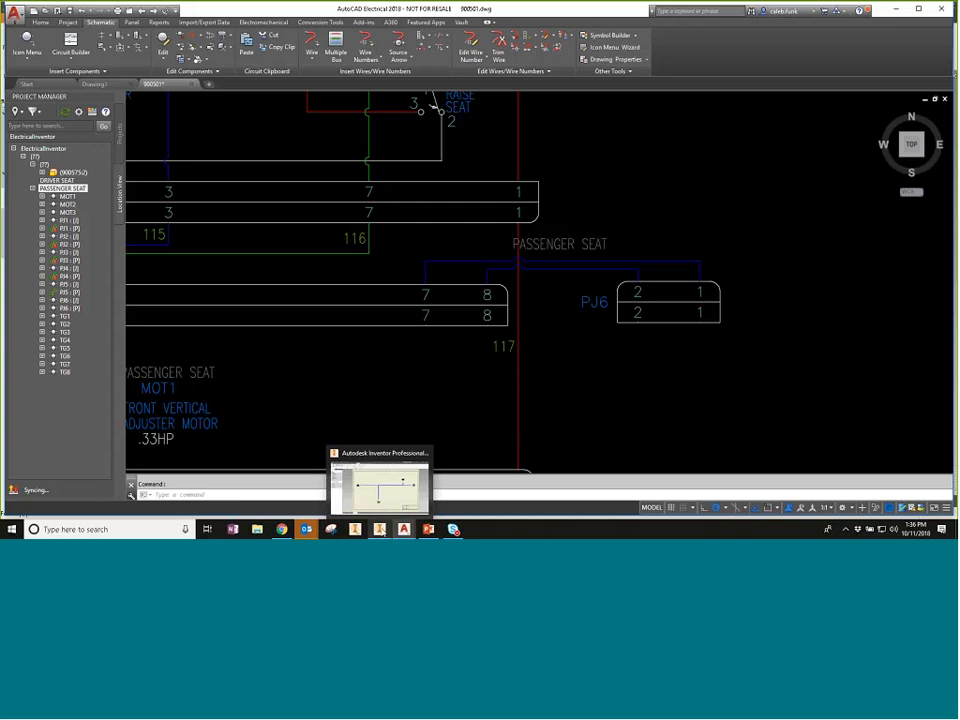
left_click(336, 490)
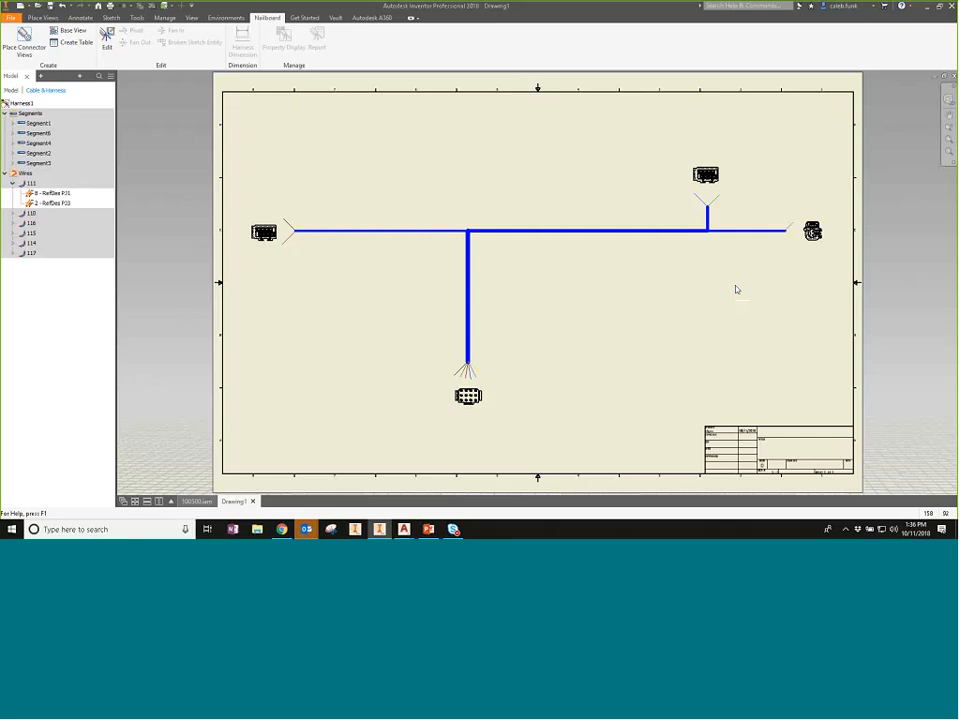
key("ctrl+Tab")
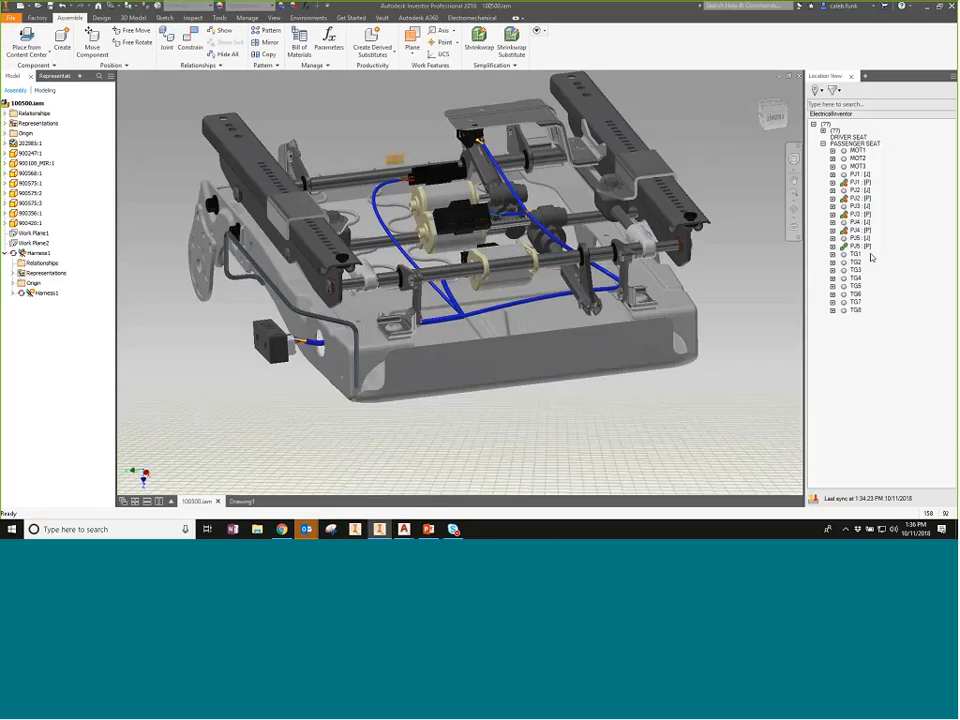
left_click(823, 131)
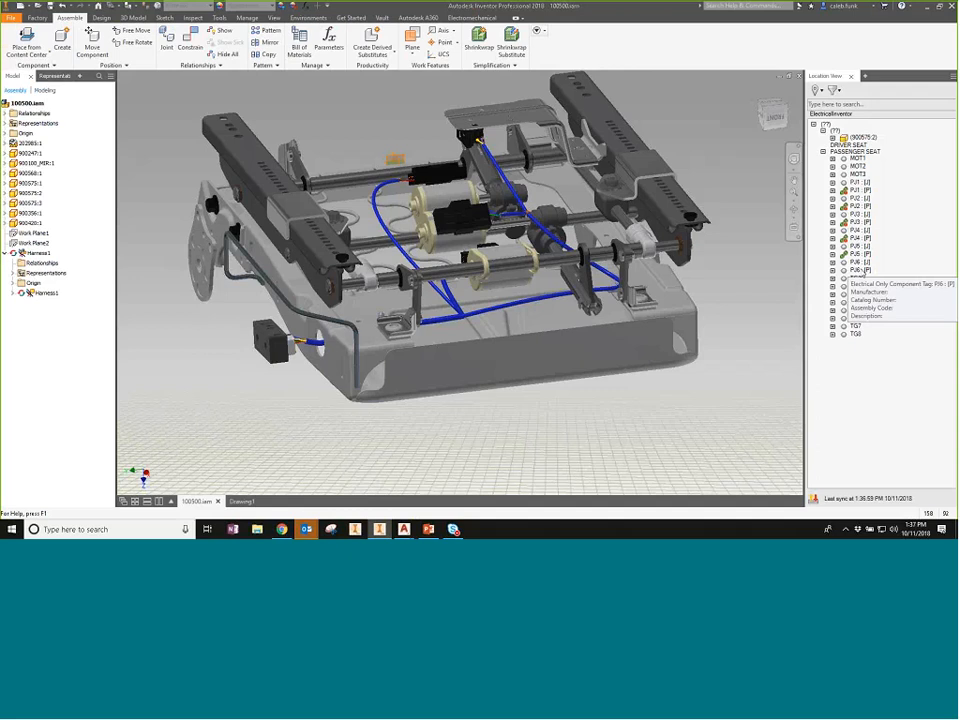
Step: Assign the PJ6 plug to the existing connector 900575:2 in the assembly
right_click(858, 272)
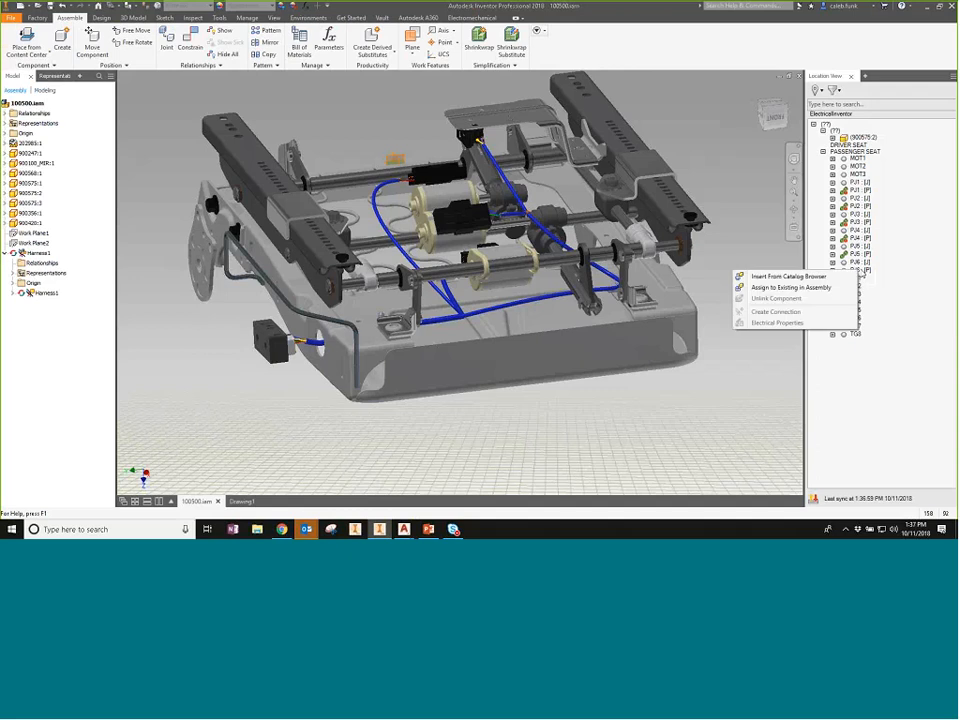
left_click(808, 288)
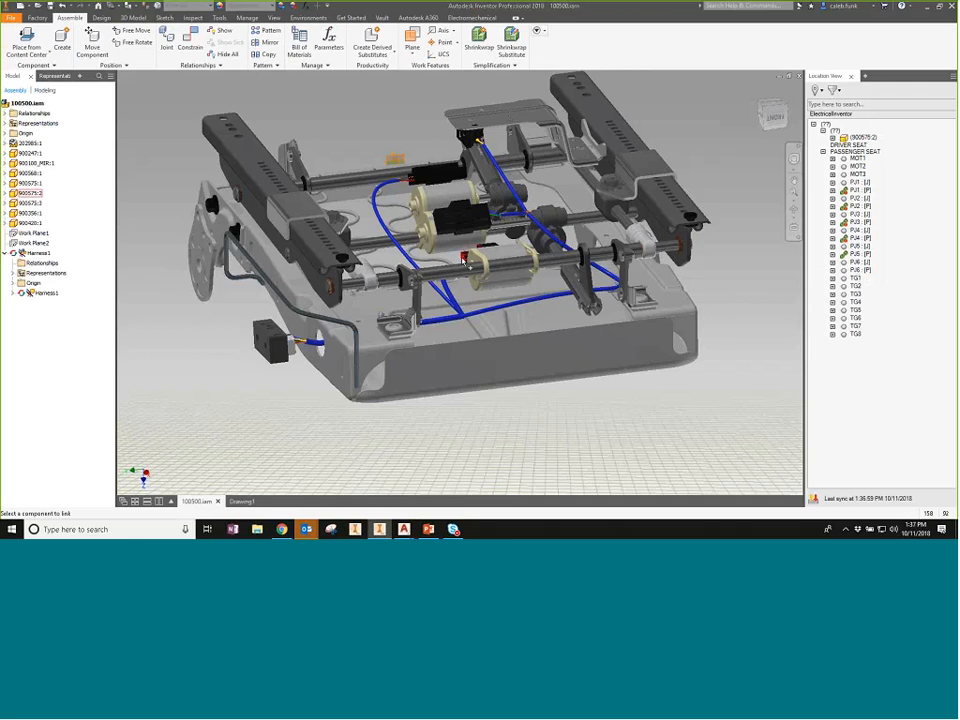
left_click(465, 261)
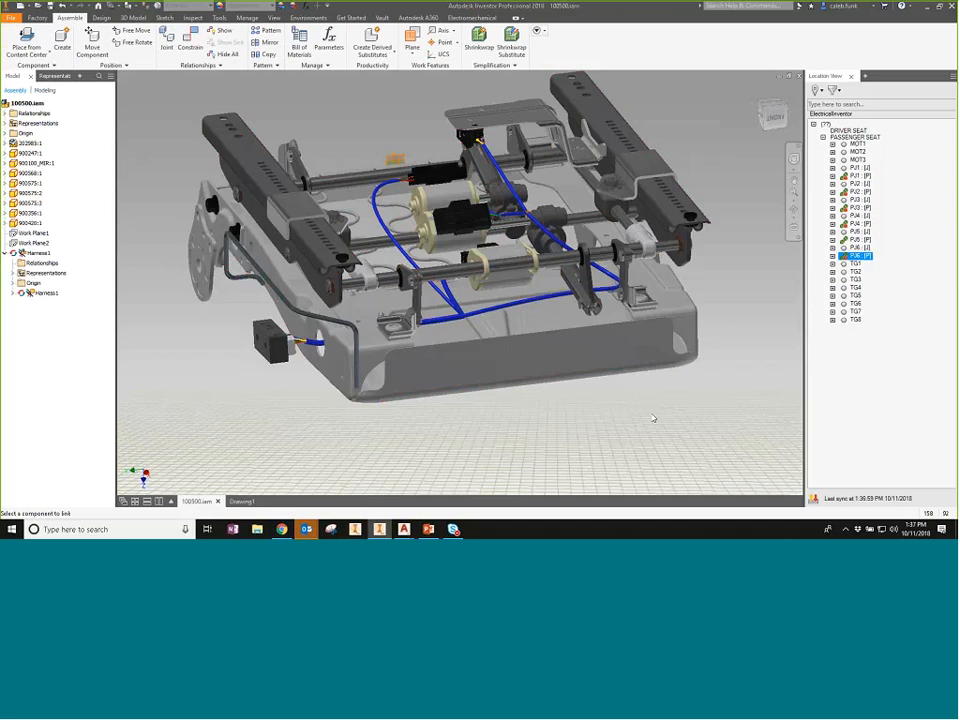
left_click(850, 131)
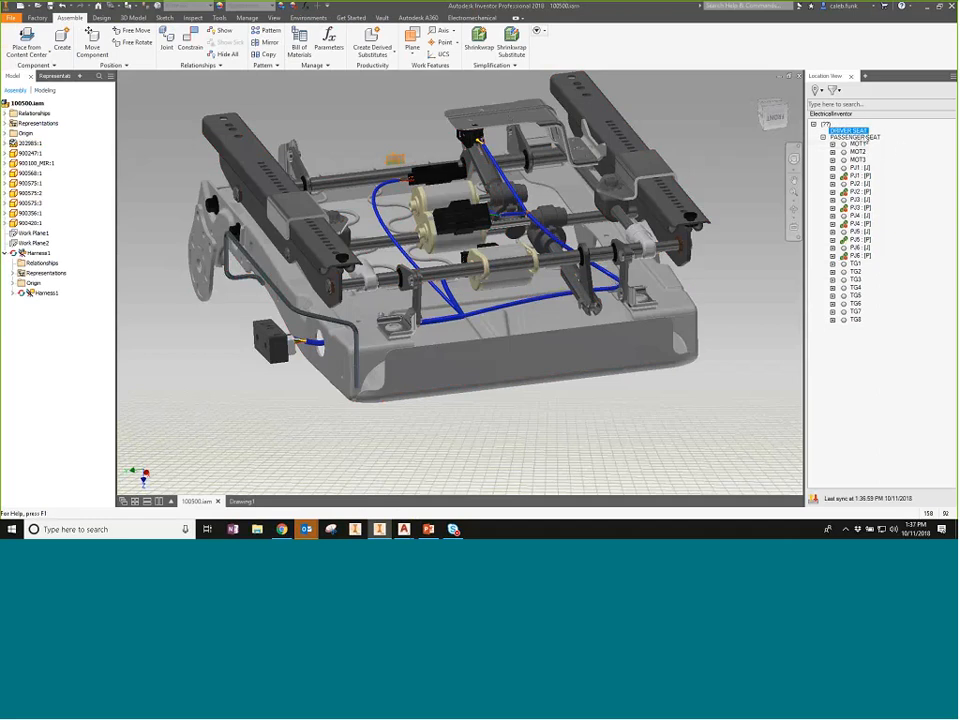
left_click_drag(850, 131, 895, 144)
left_click(874, 145)
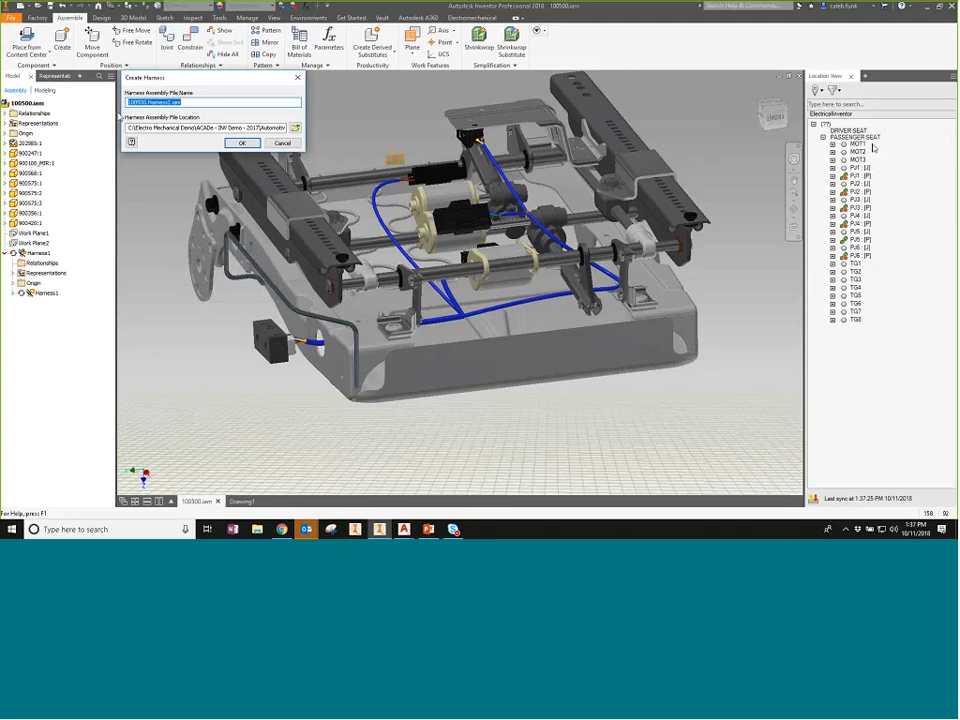
left_click(292, 145)
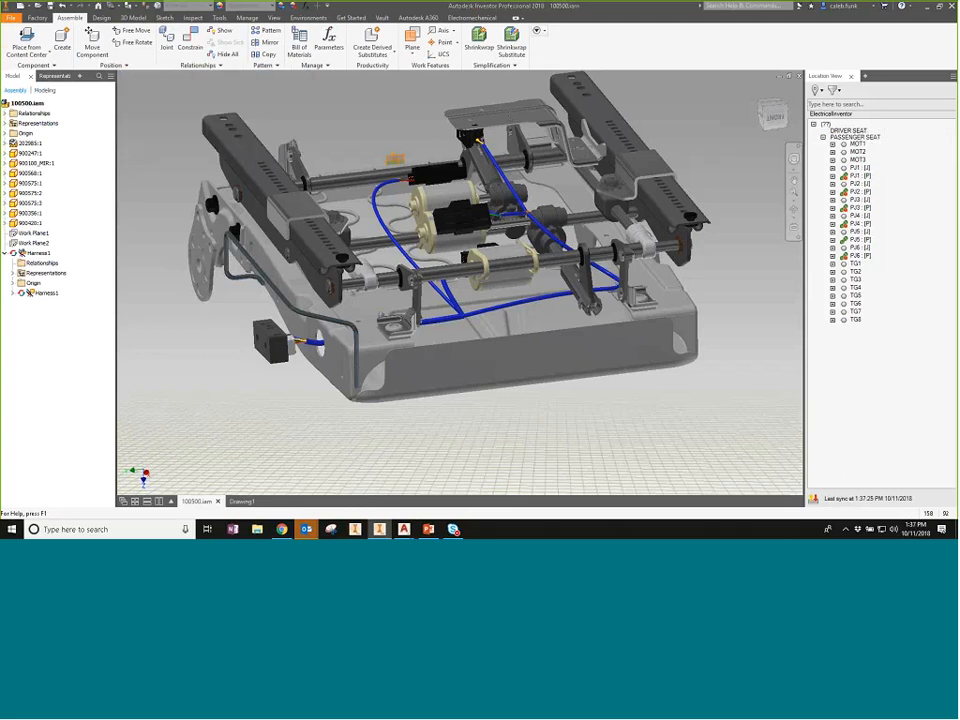
Step: Create the PASSENGER SEAT wire connections in Harness1 and automatically route all unrouted wires
left_click(38, 253)
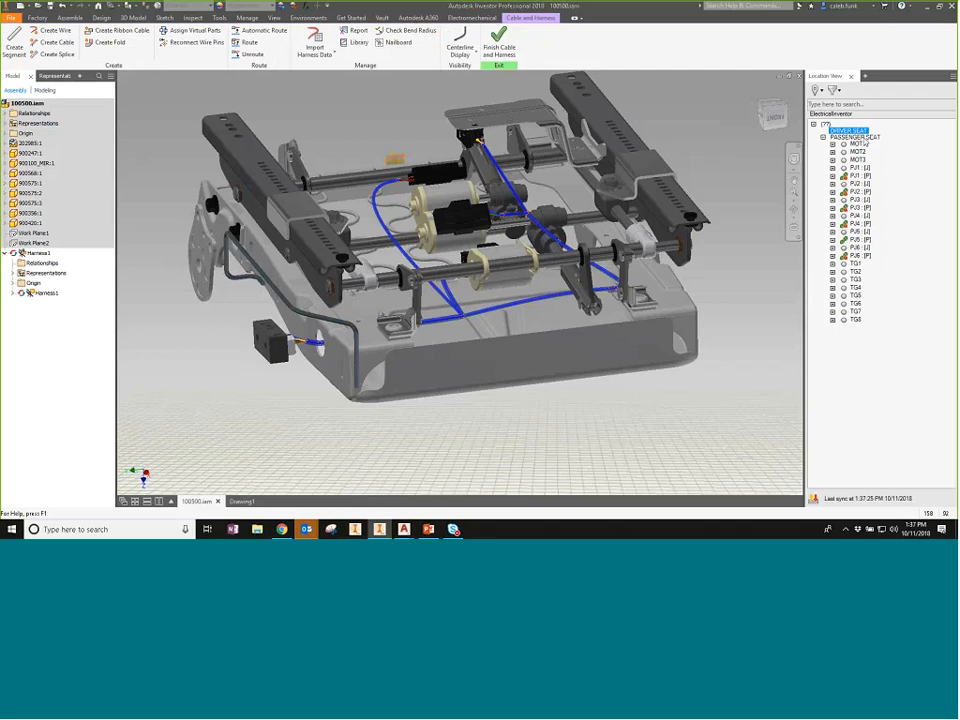
right_click(858, 140)
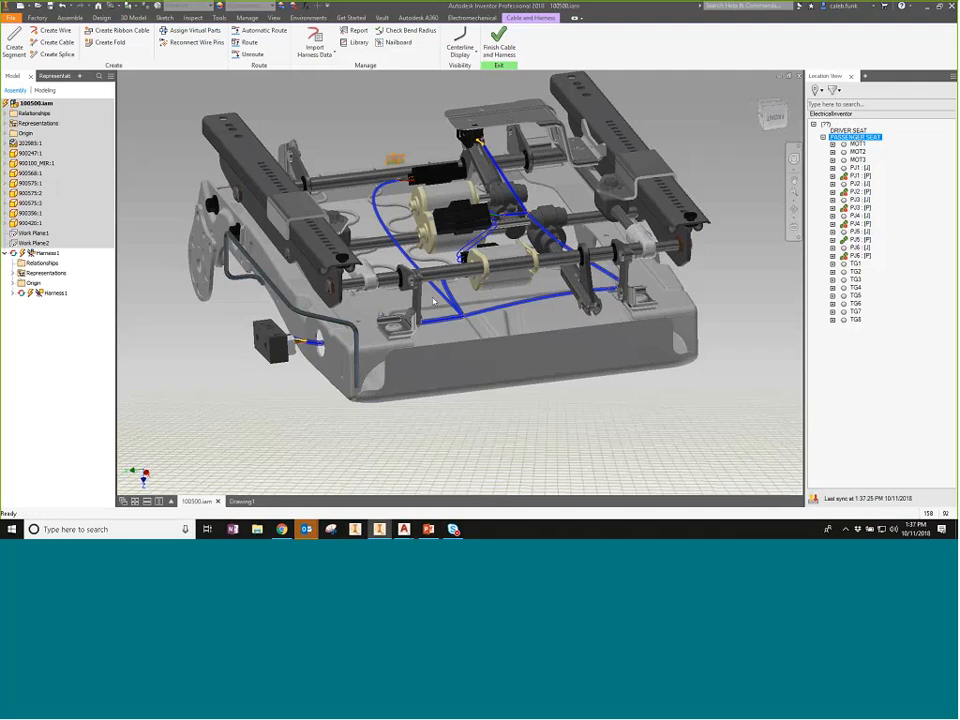
scroll(433, 300, "up", 5)
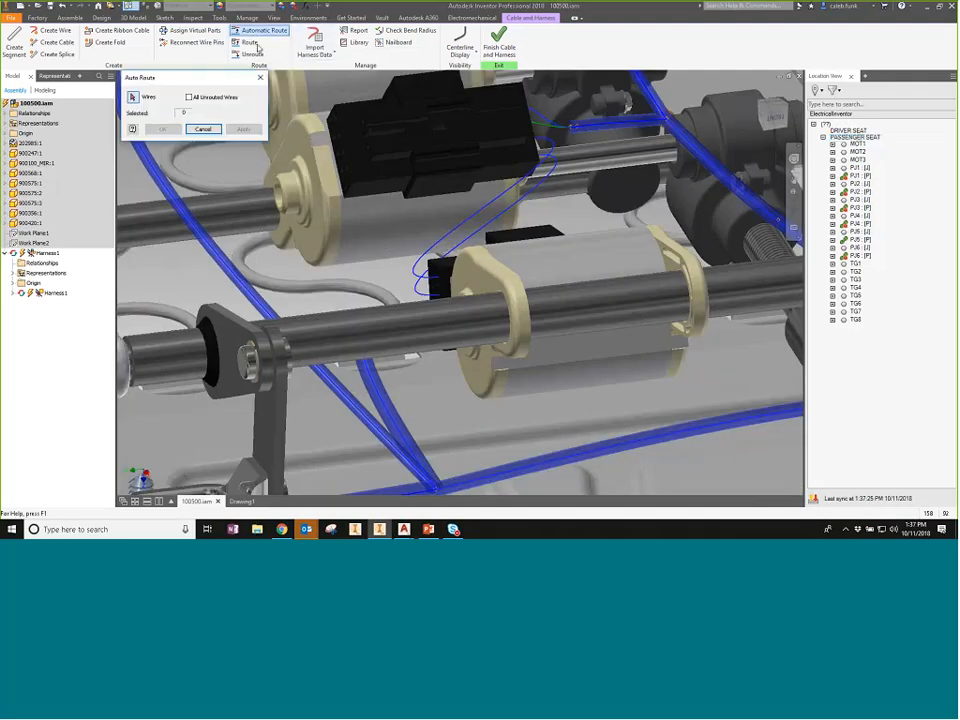
left_click(189, 97)
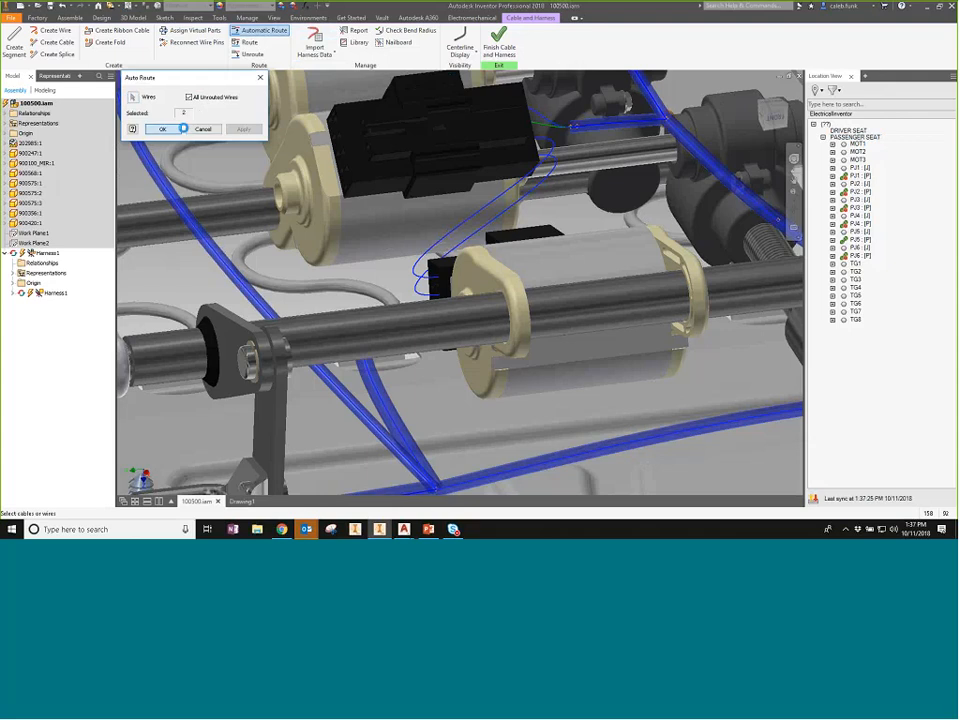
left_click(162, 129)
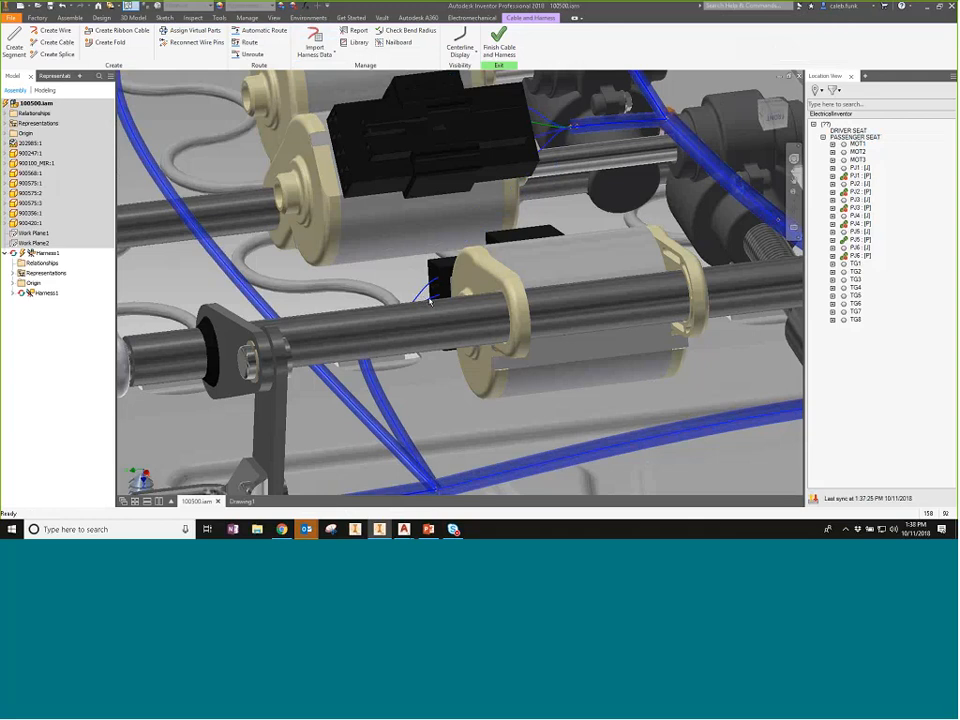
Step: Leave the Harness1 edit and return to the top-level 100500.iam assembly
scroll(430, 301, "down", 3)
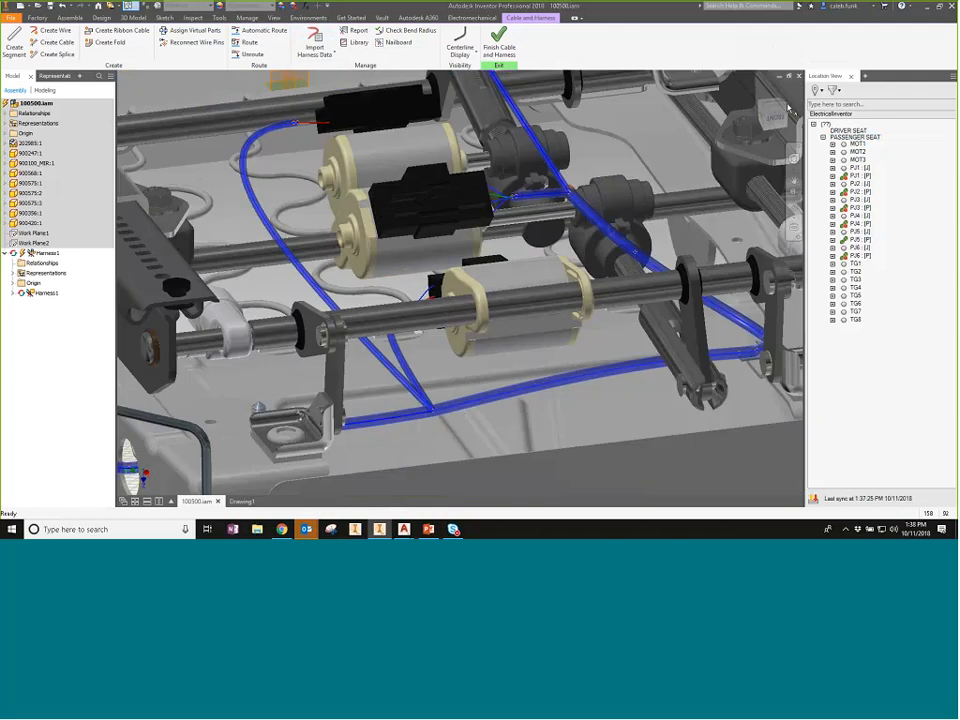
scroll(700, 185, "down", 3)
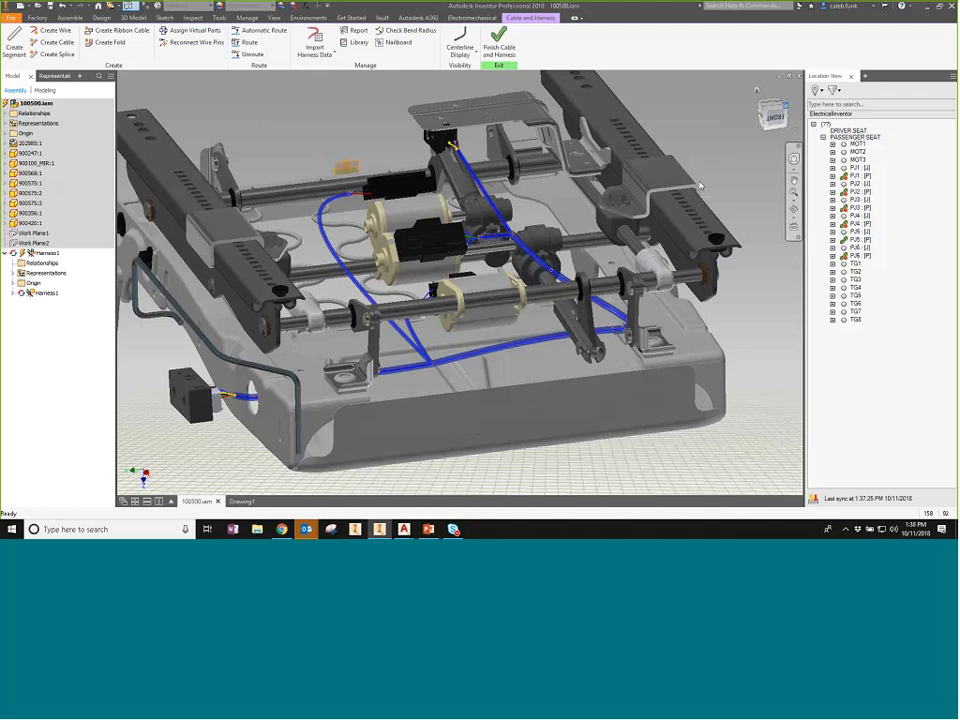
key("F6")
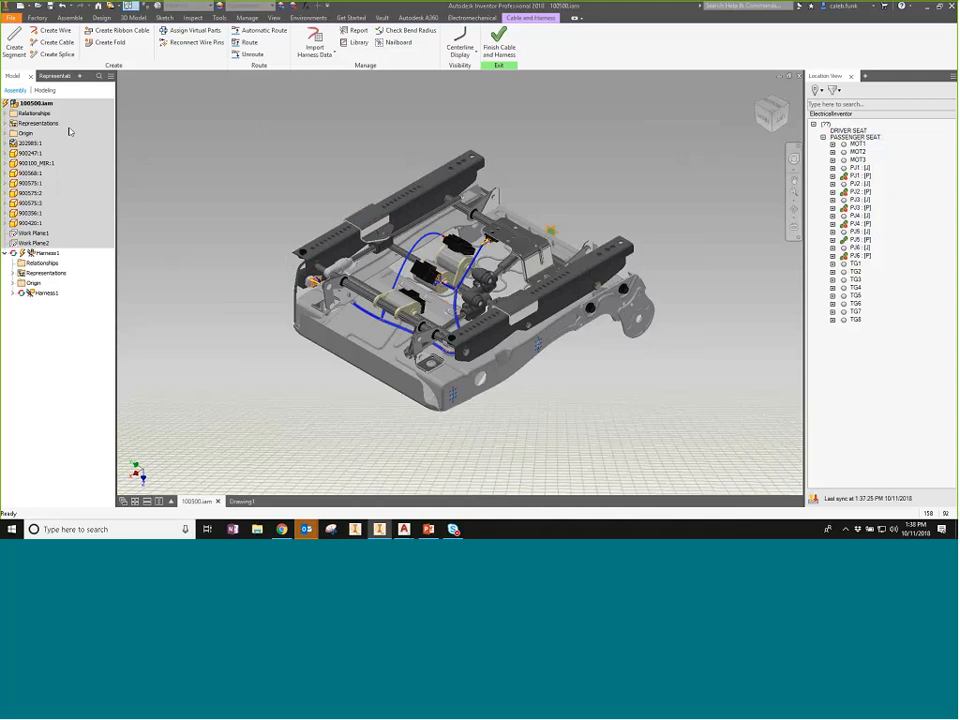
double_click(36, 104)
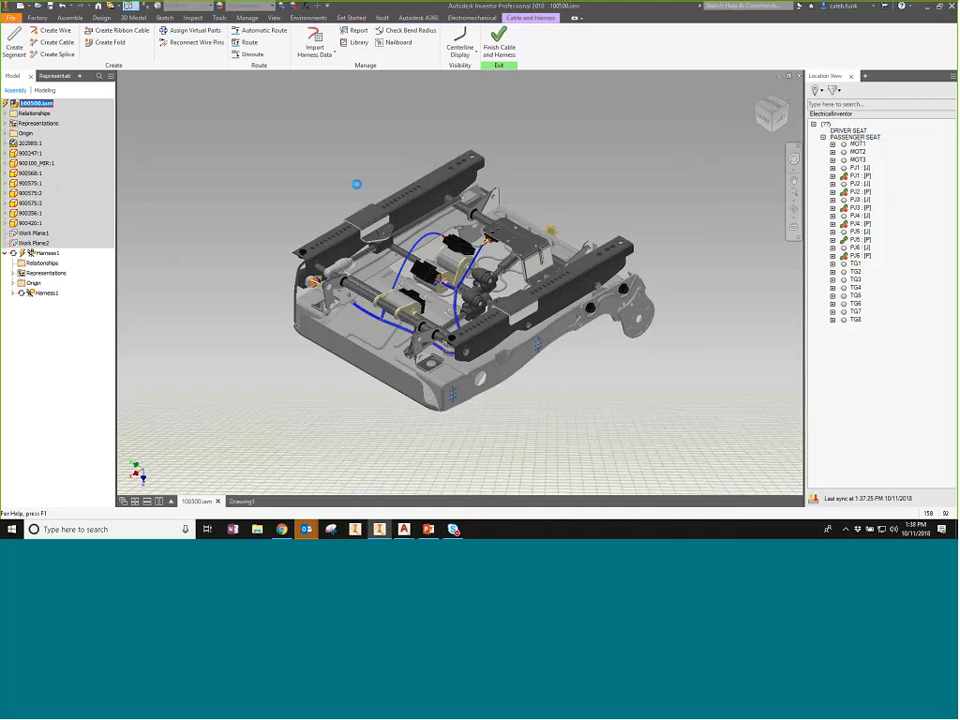